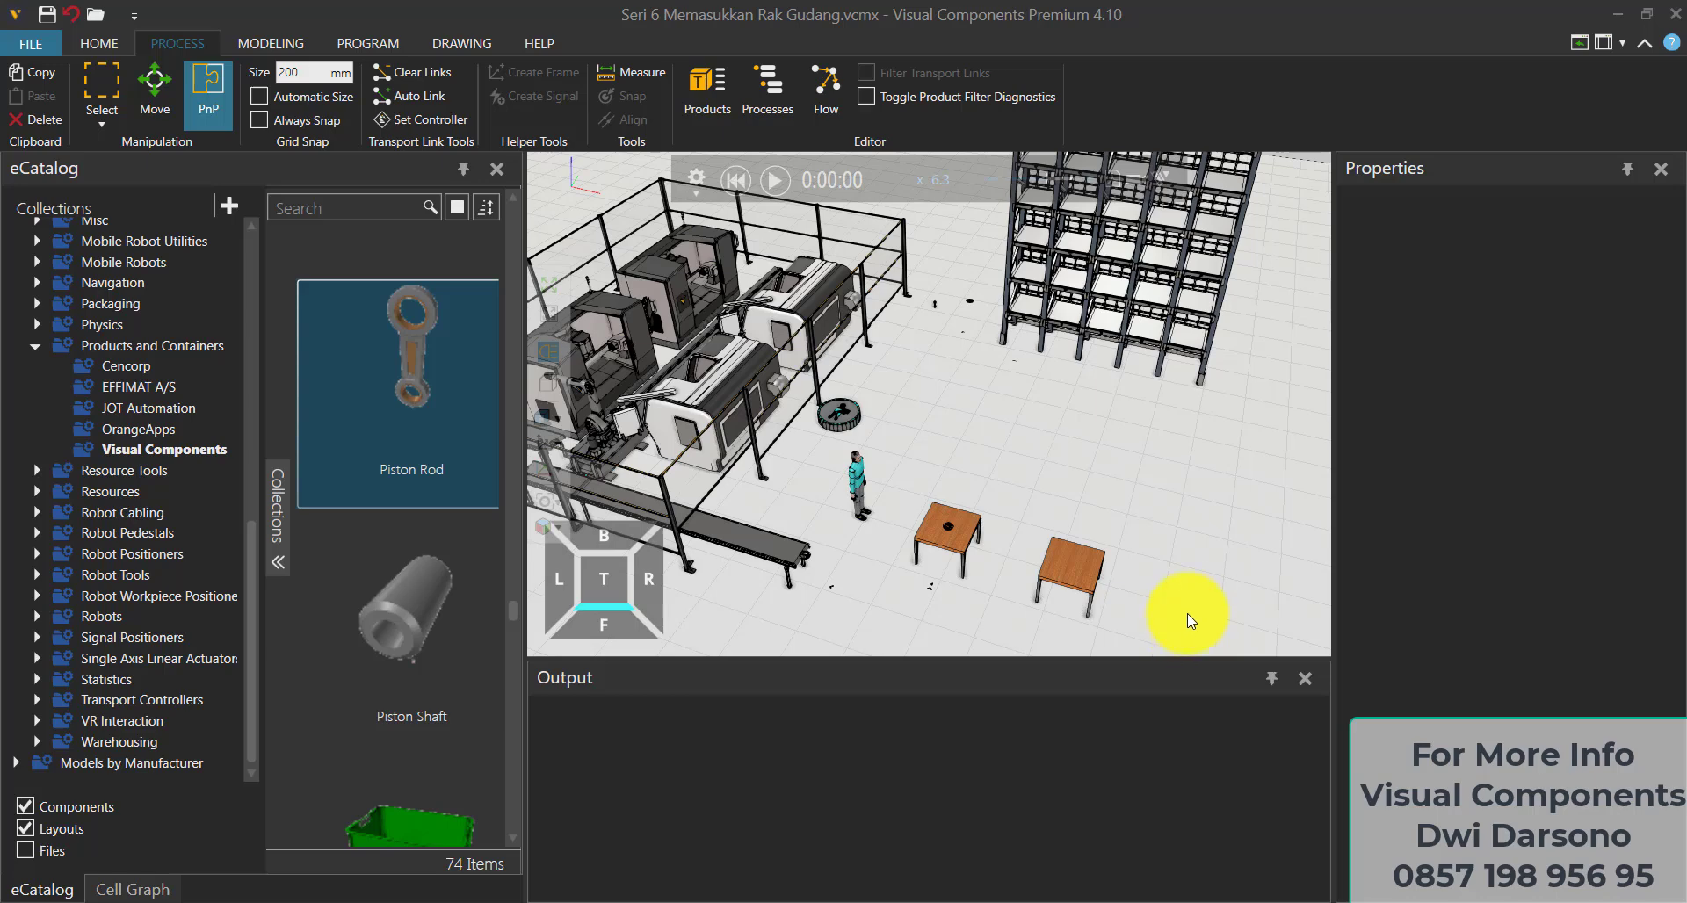
# Run the finished factory layout's simulation at a faster speed to examine the worker's transport tasks, and reset it
pyautogui.moveTo(991, 413); pyautogui.dragTo(994, 416, button='right')
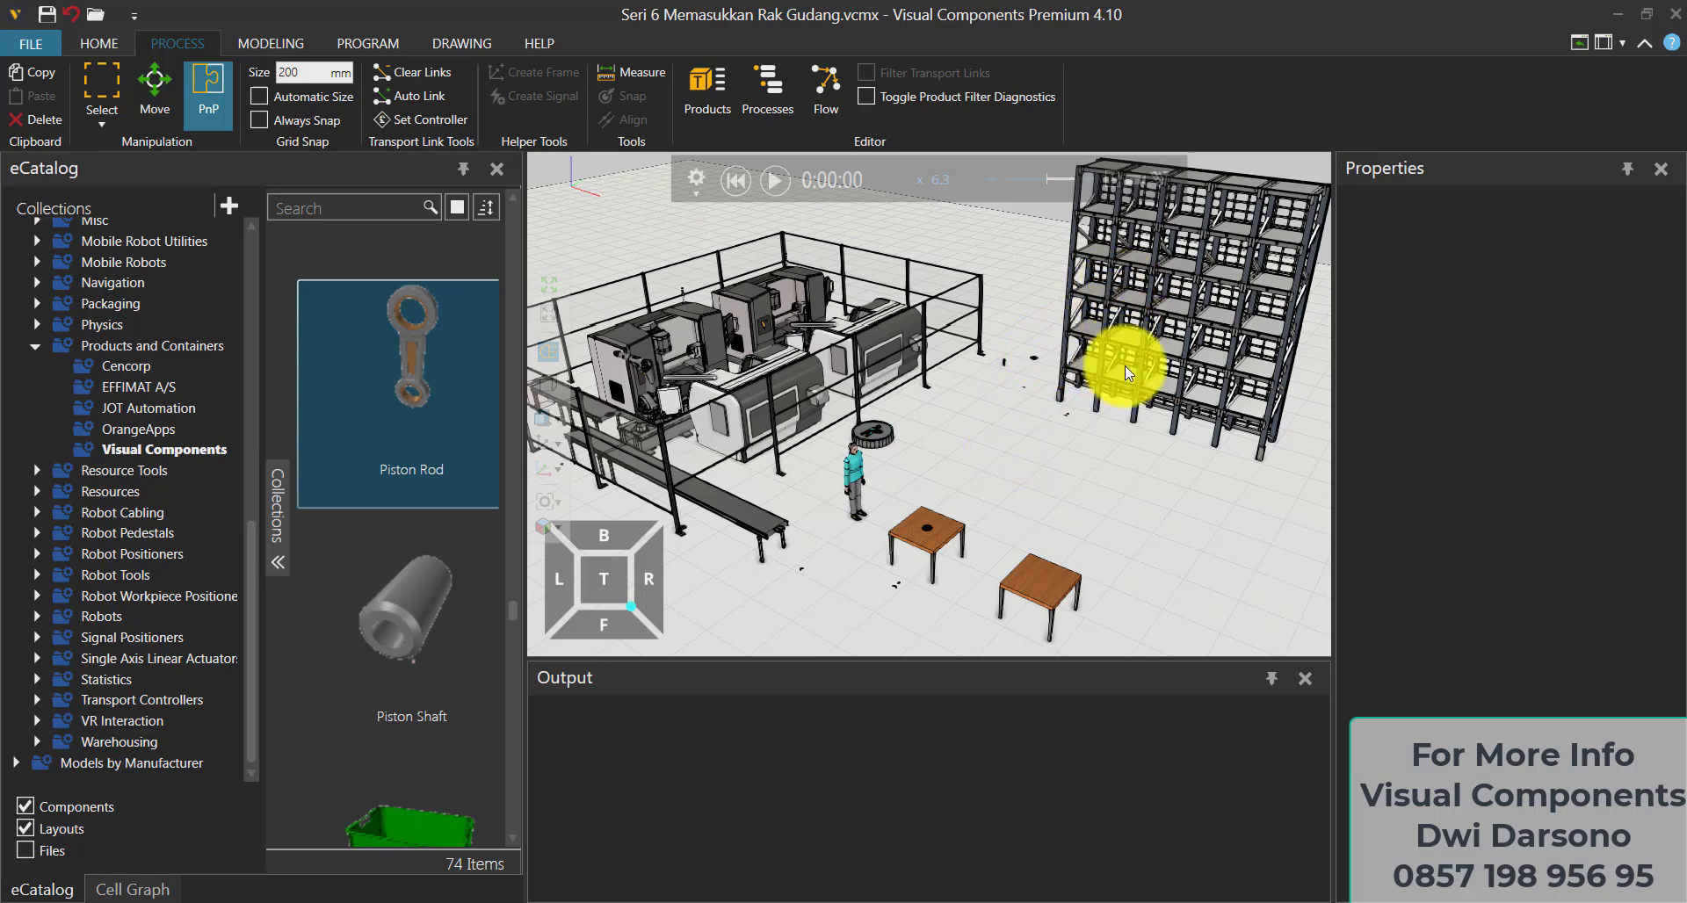
pyautogui.click(775, 181)
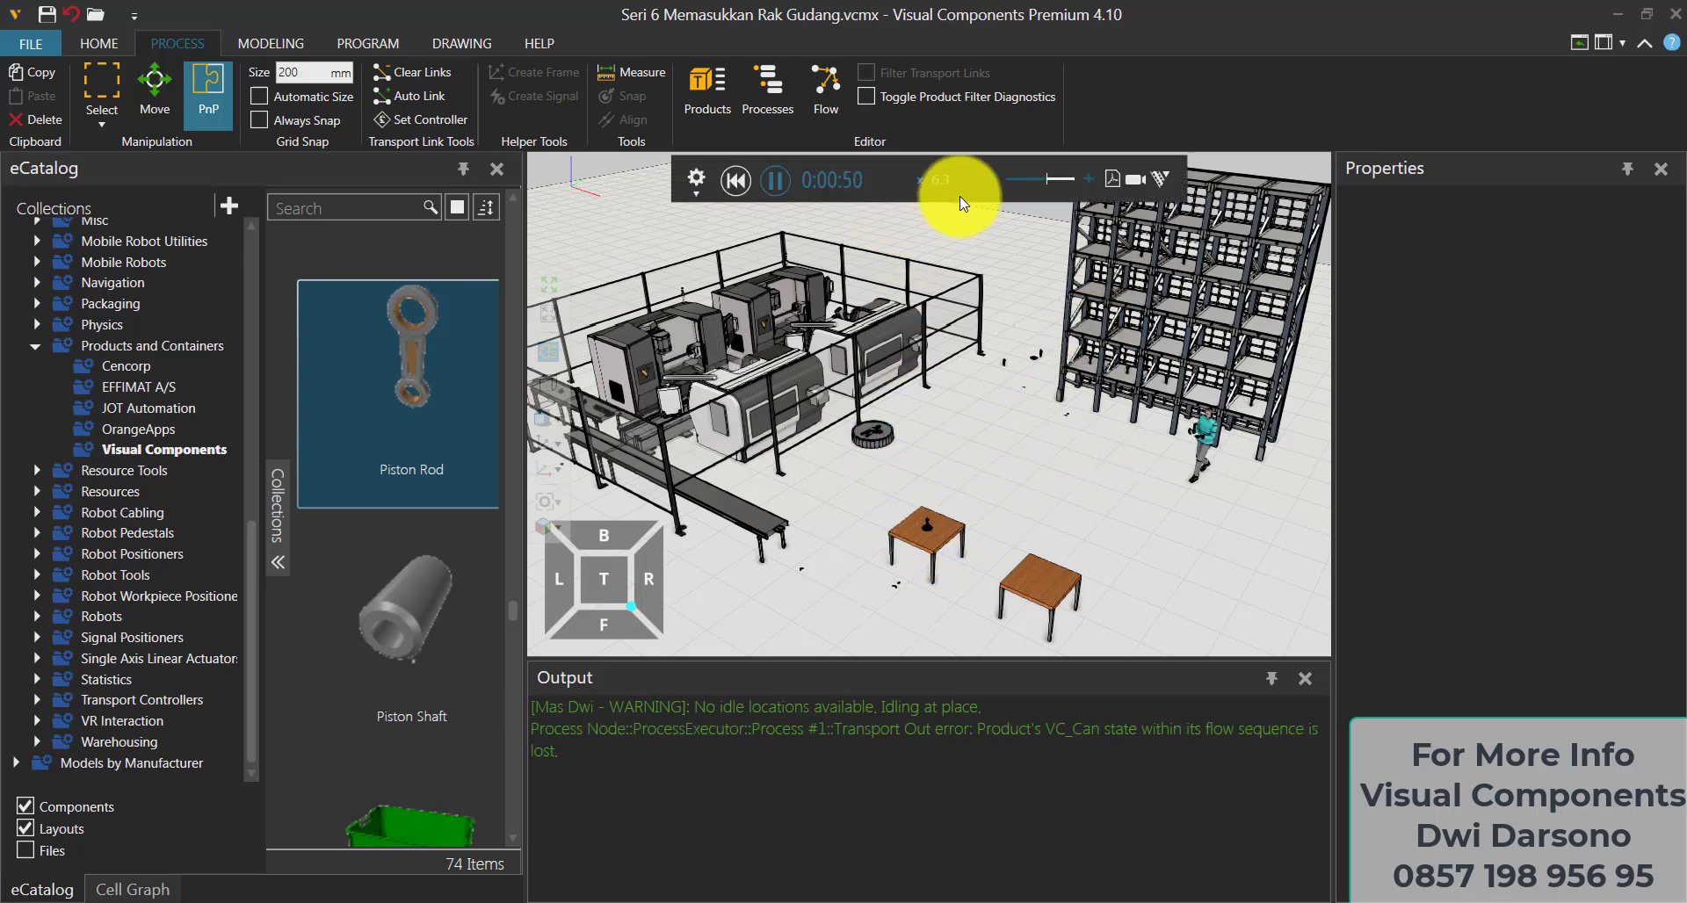
pyautogui.click(1084, 181)
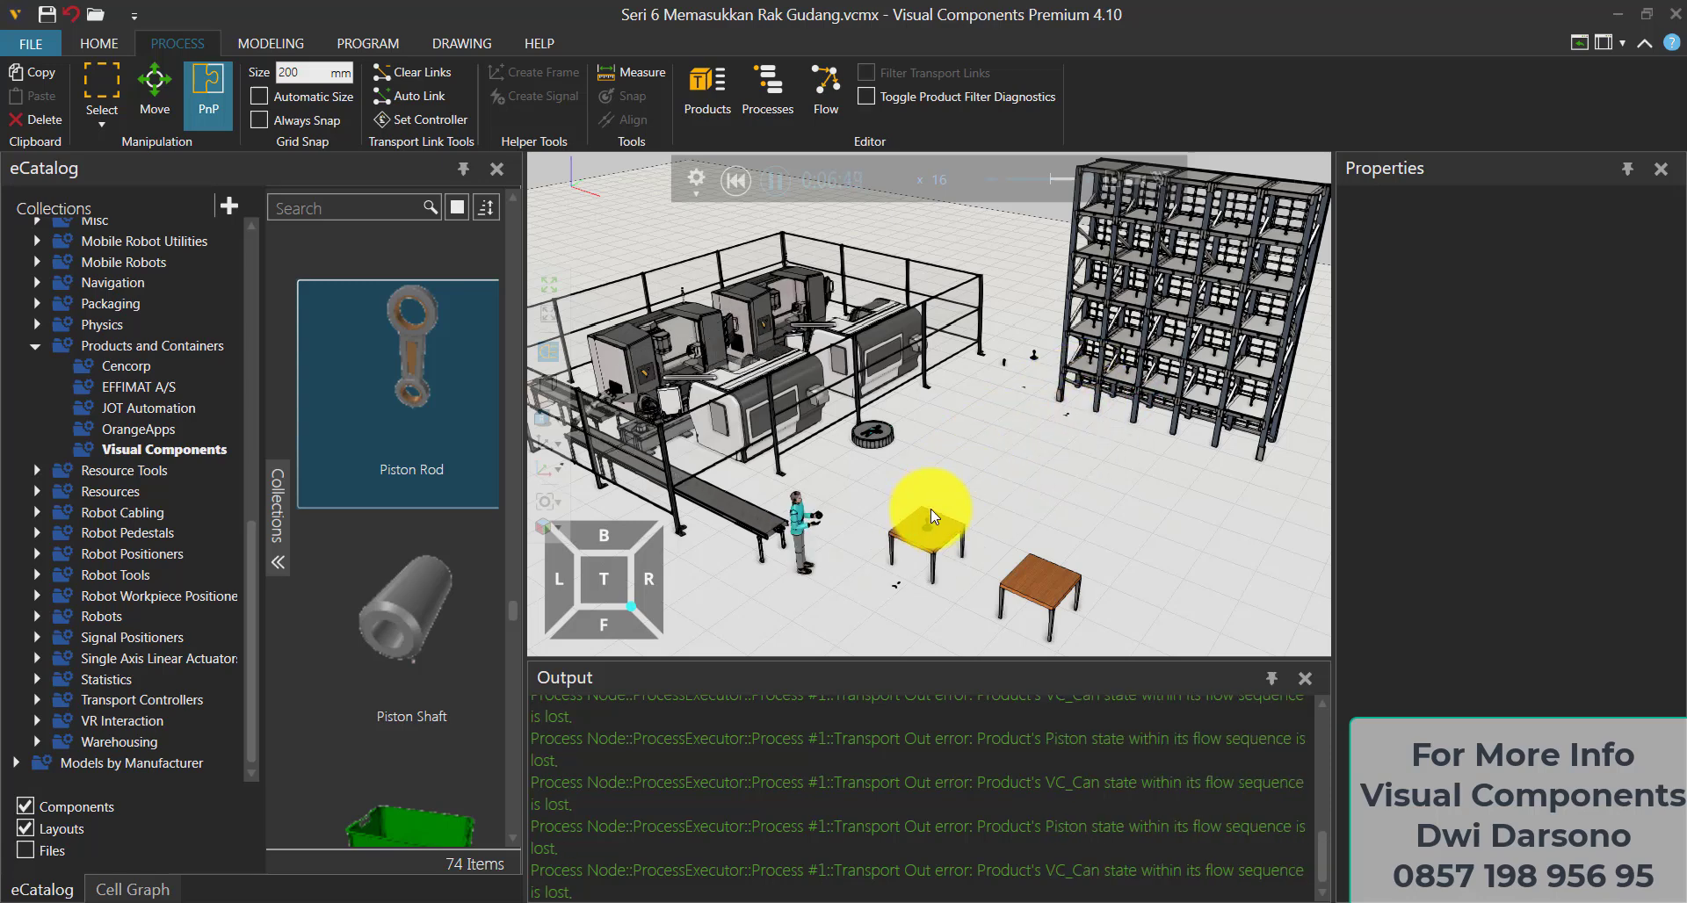
pyautogui.click(738, 181)
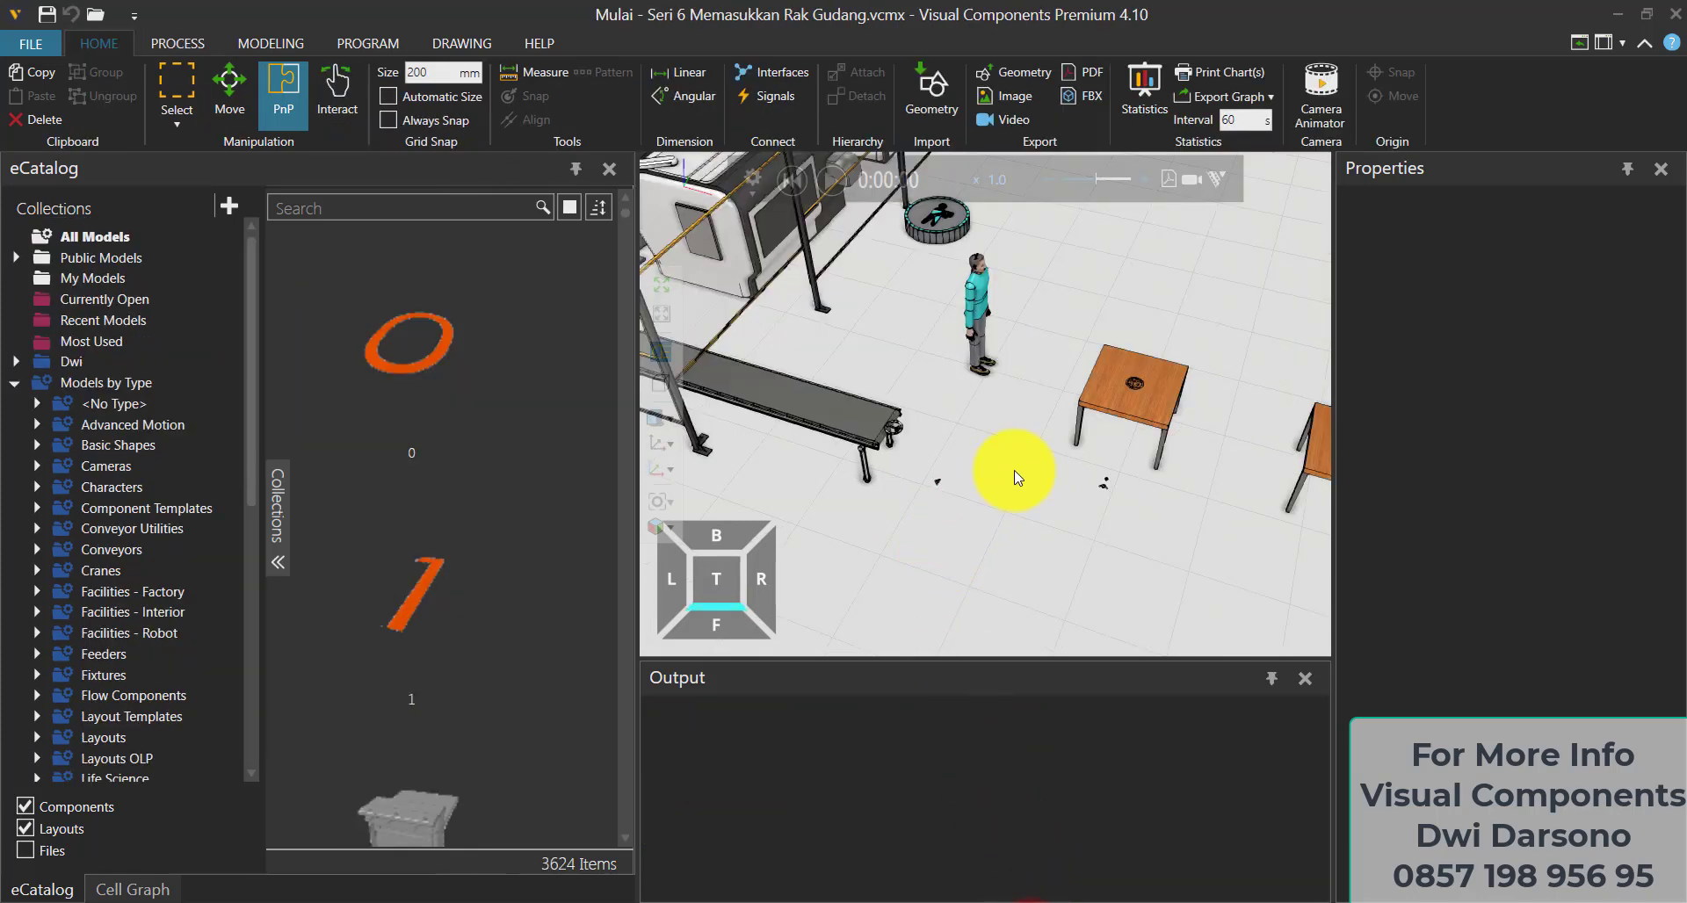
# Show the Visual Components models of the Warehousing type in the catalog
pyautogui.scroll(-5, 1015, 477)
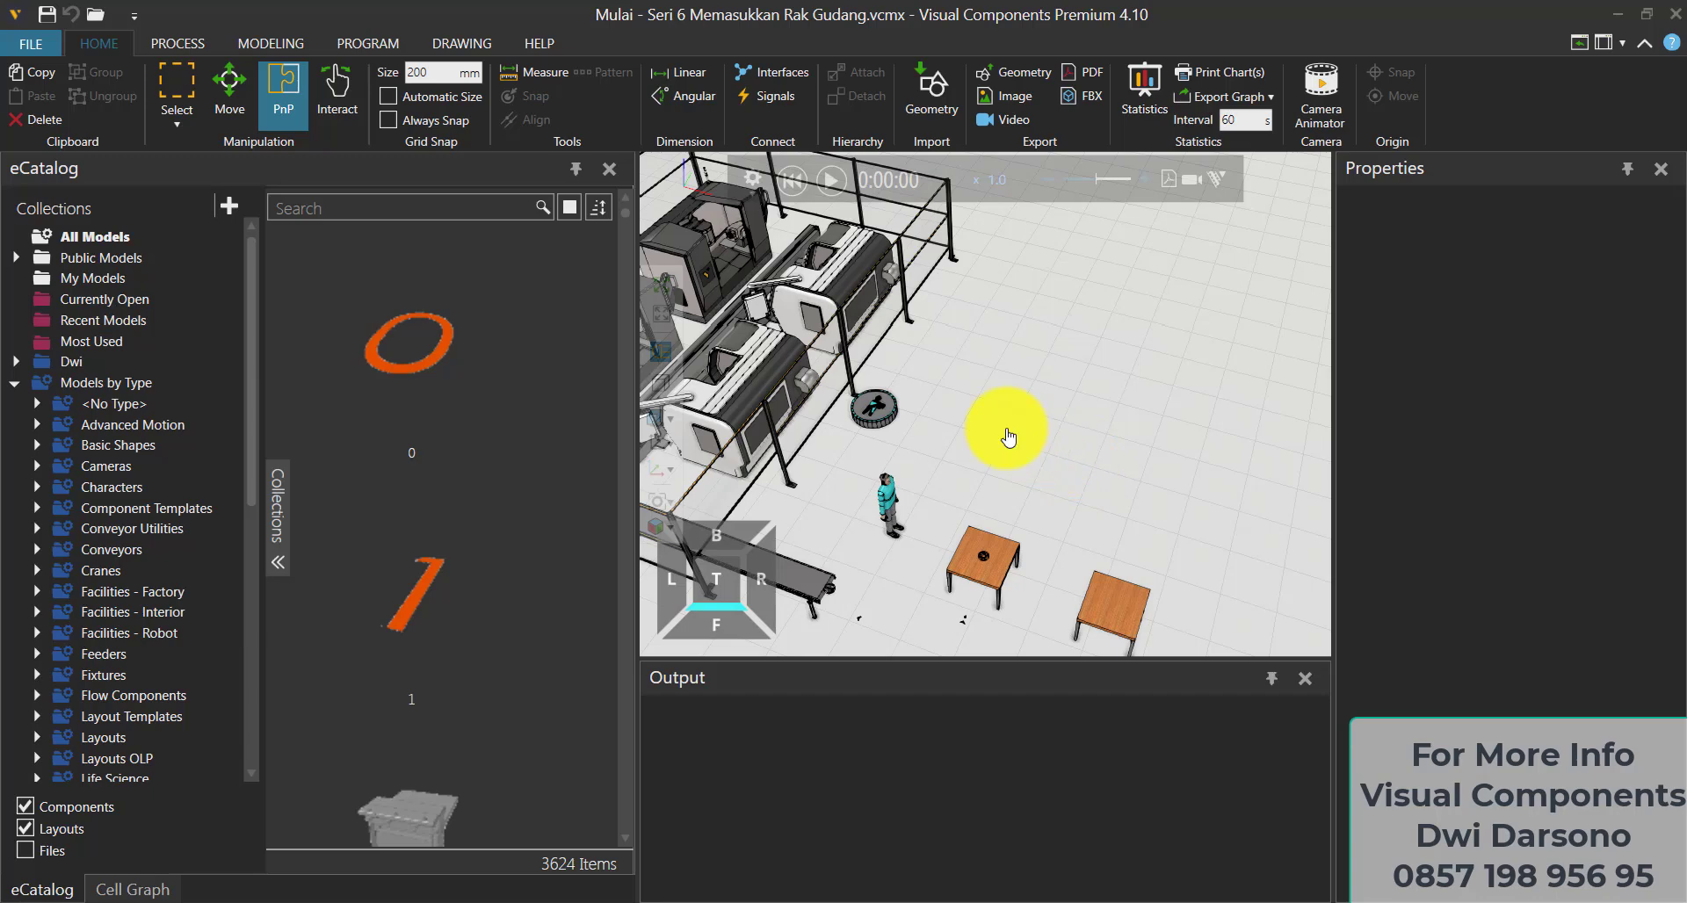
pyautogui.scroll(-8, 160, 499)
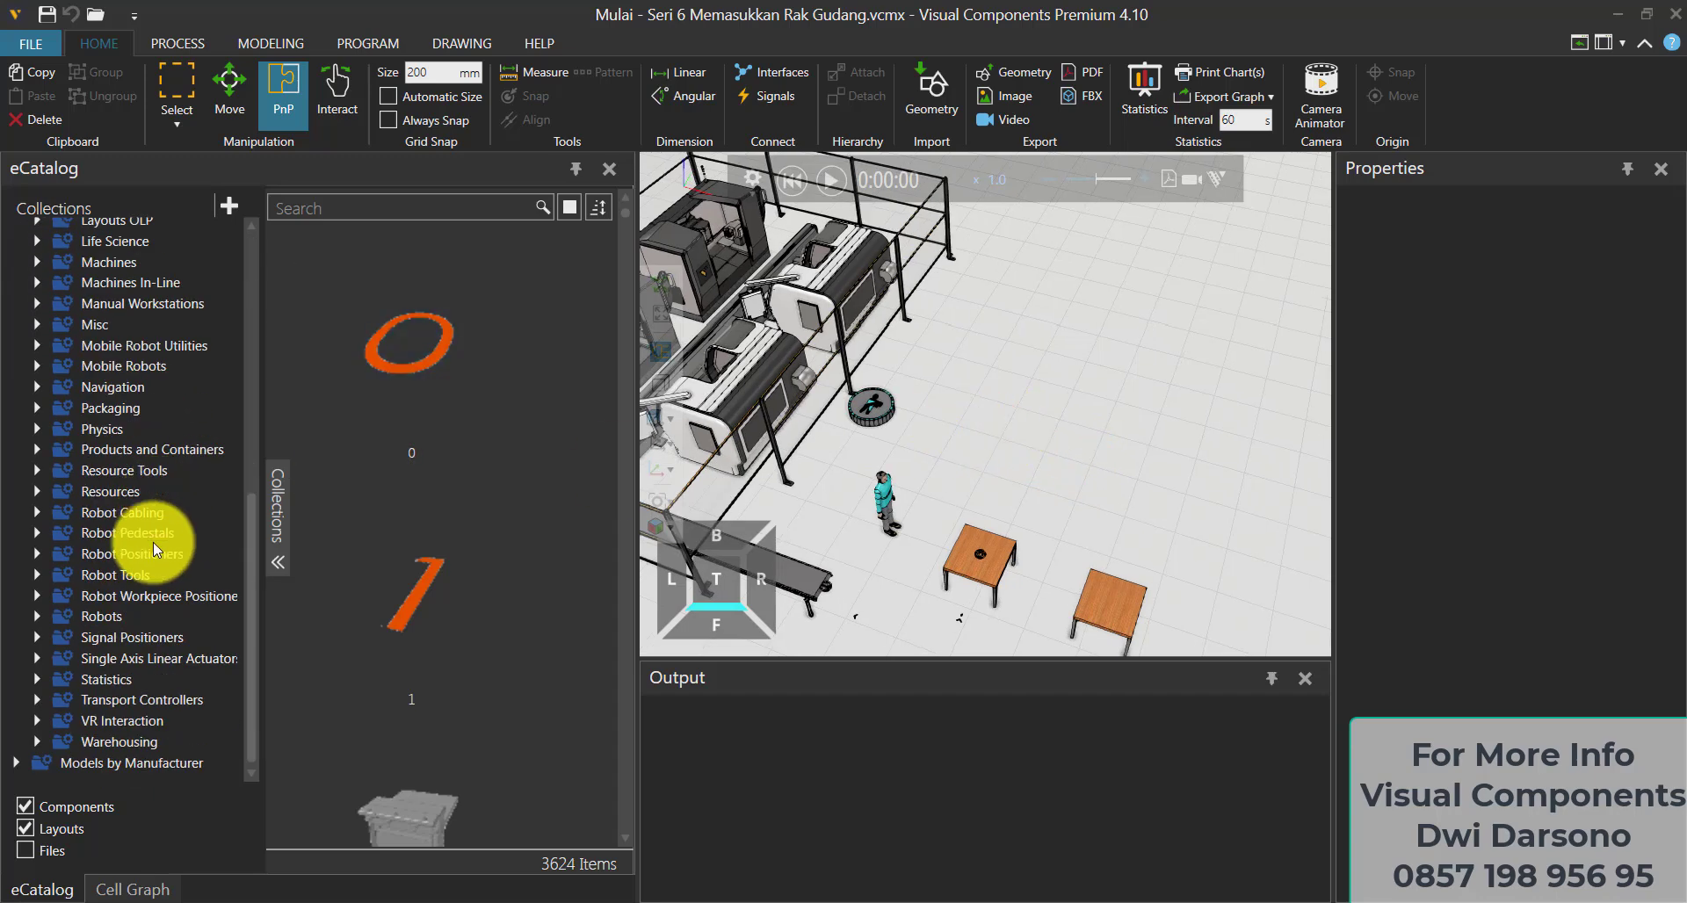
pyautogui.click(123, 741)
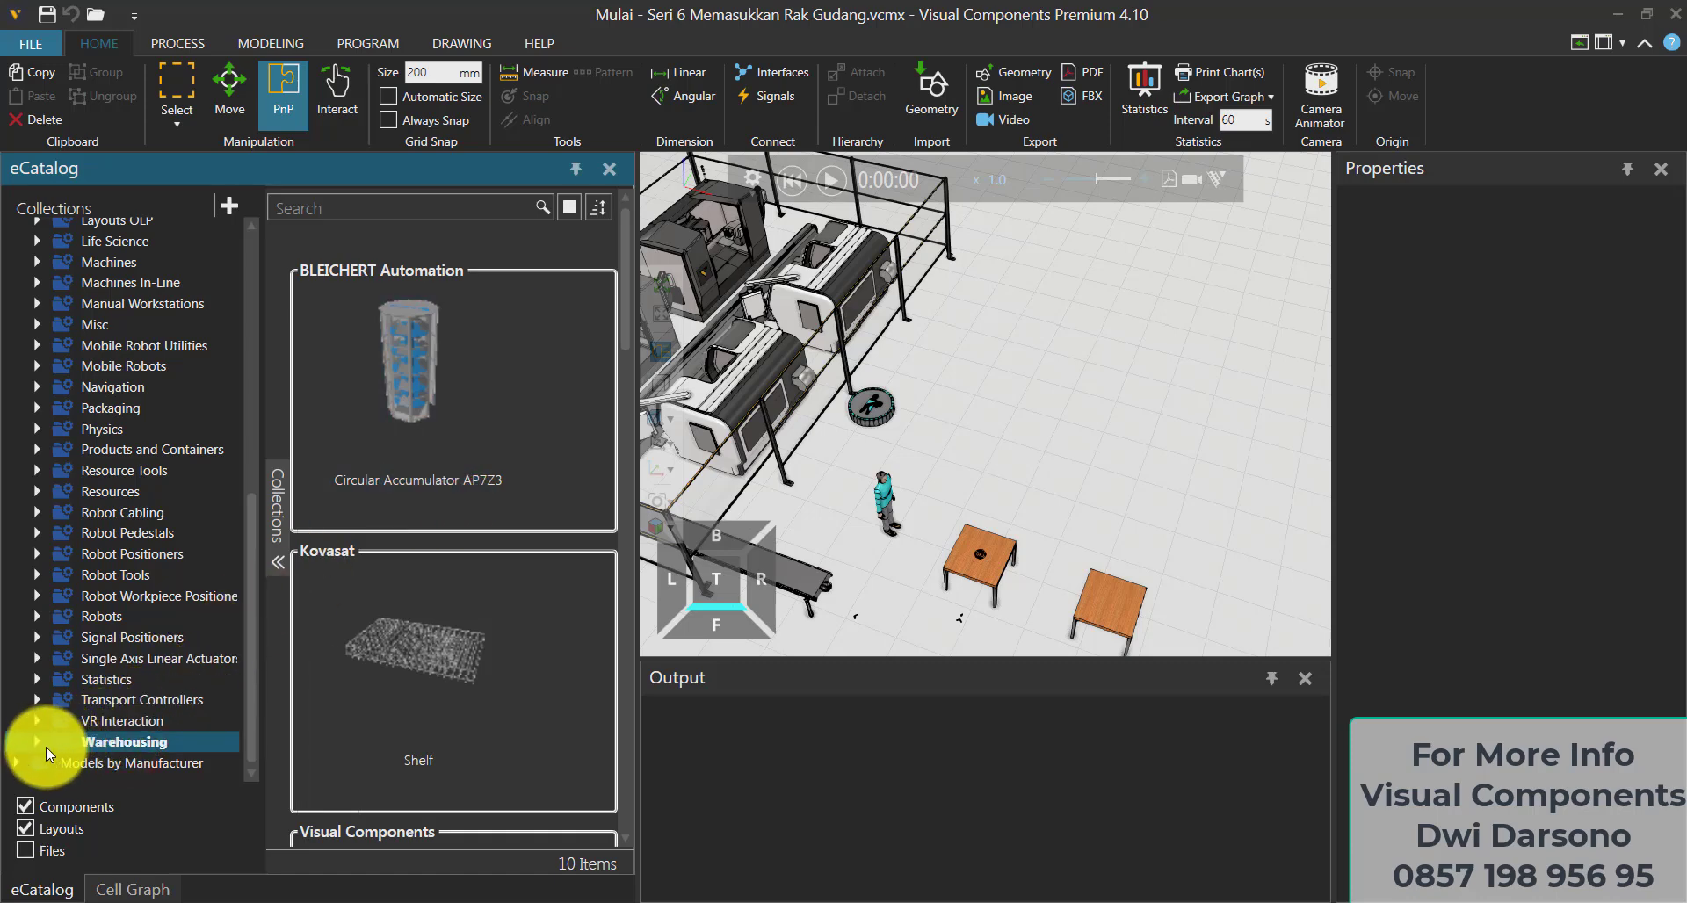
pyautogui.click(41, 745)
pyautogui.click(145, 751)
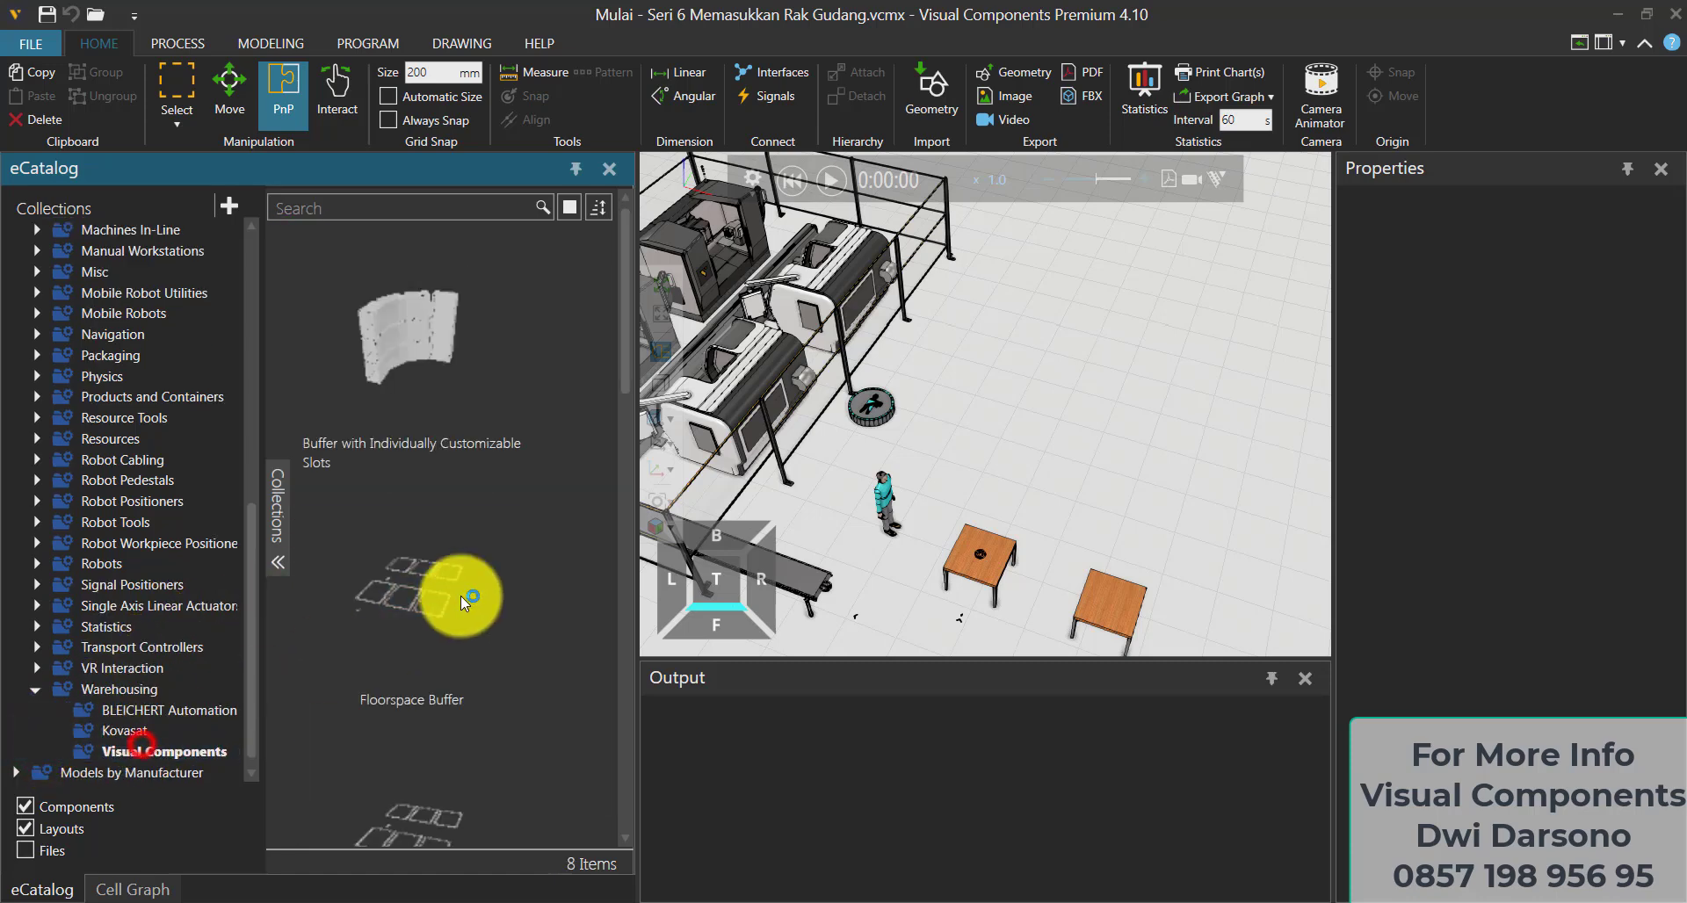
# Add a Warehouse Shelf from the catalog to the open floor beyond the tables, at about X 13228, Y 6901
pyautogui.scroll(-5, 461, 594)
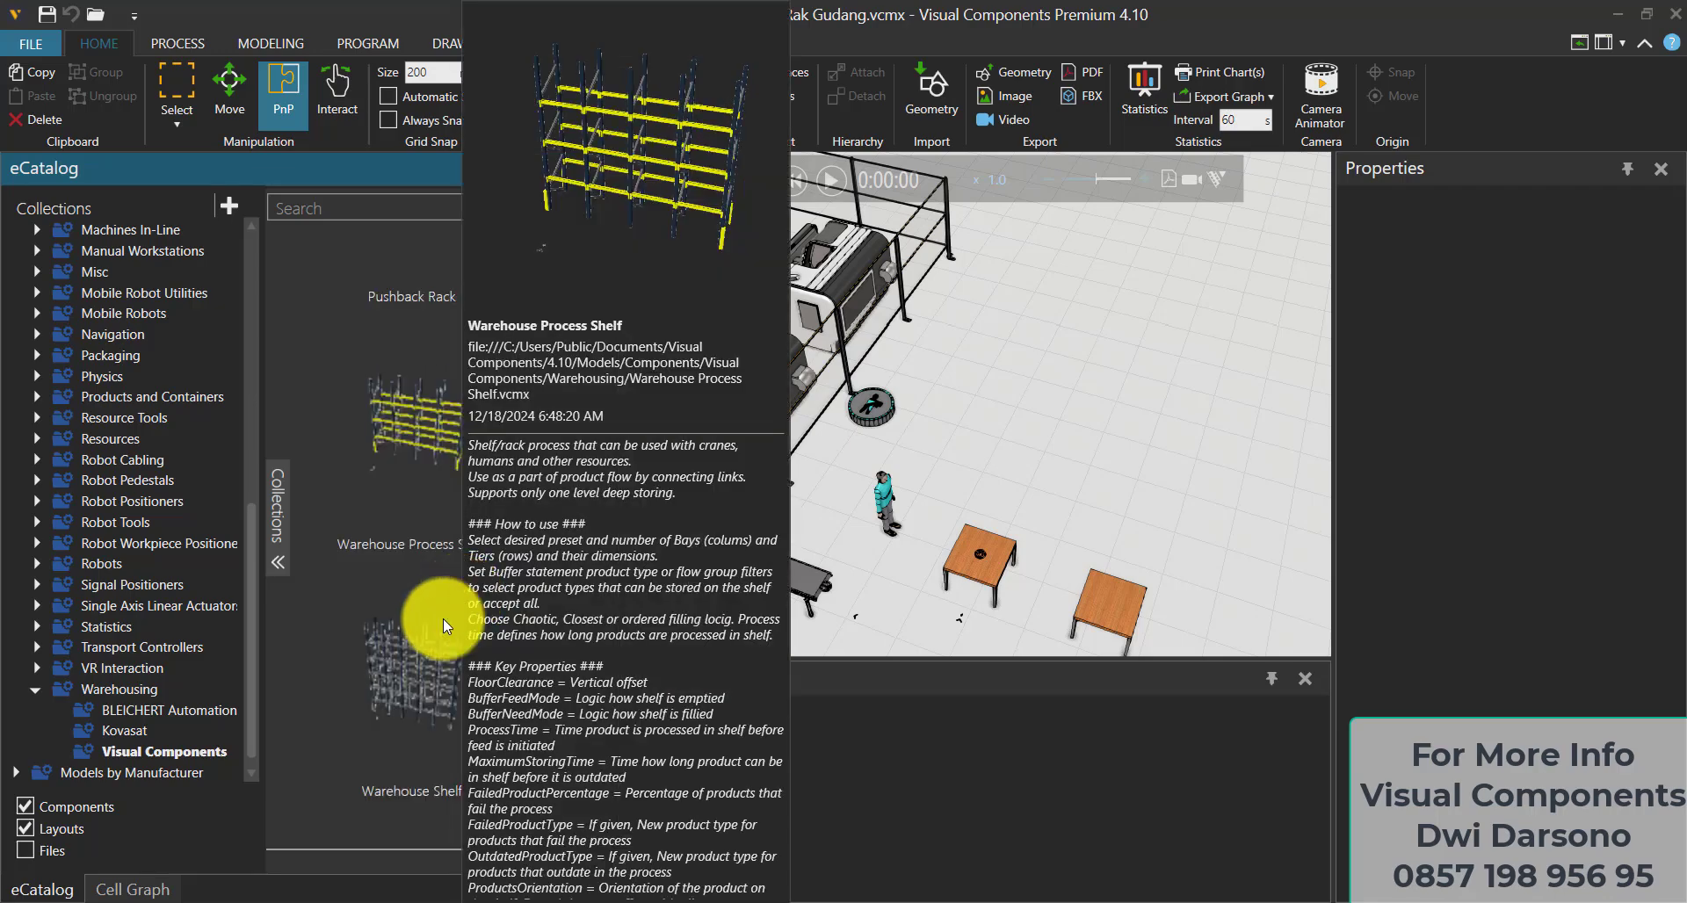
pyautogui.scroll(1, 357, 552)
pyautogui.scroll(2, 351, 562)
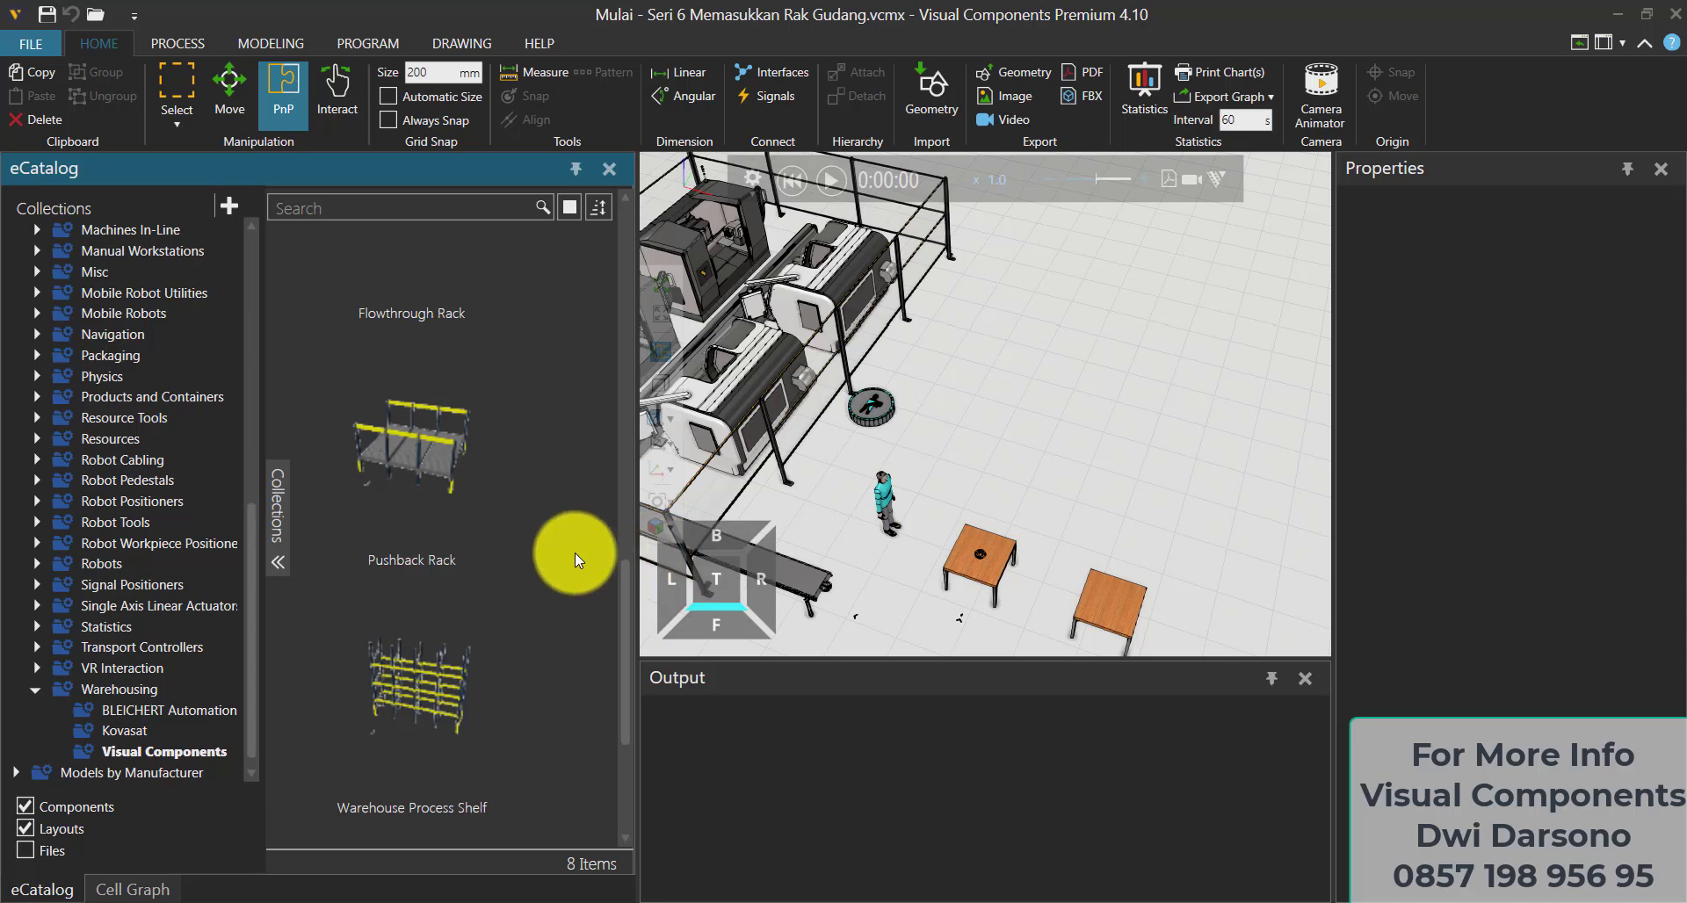
pyautogui.scroll(4, 571, 553)
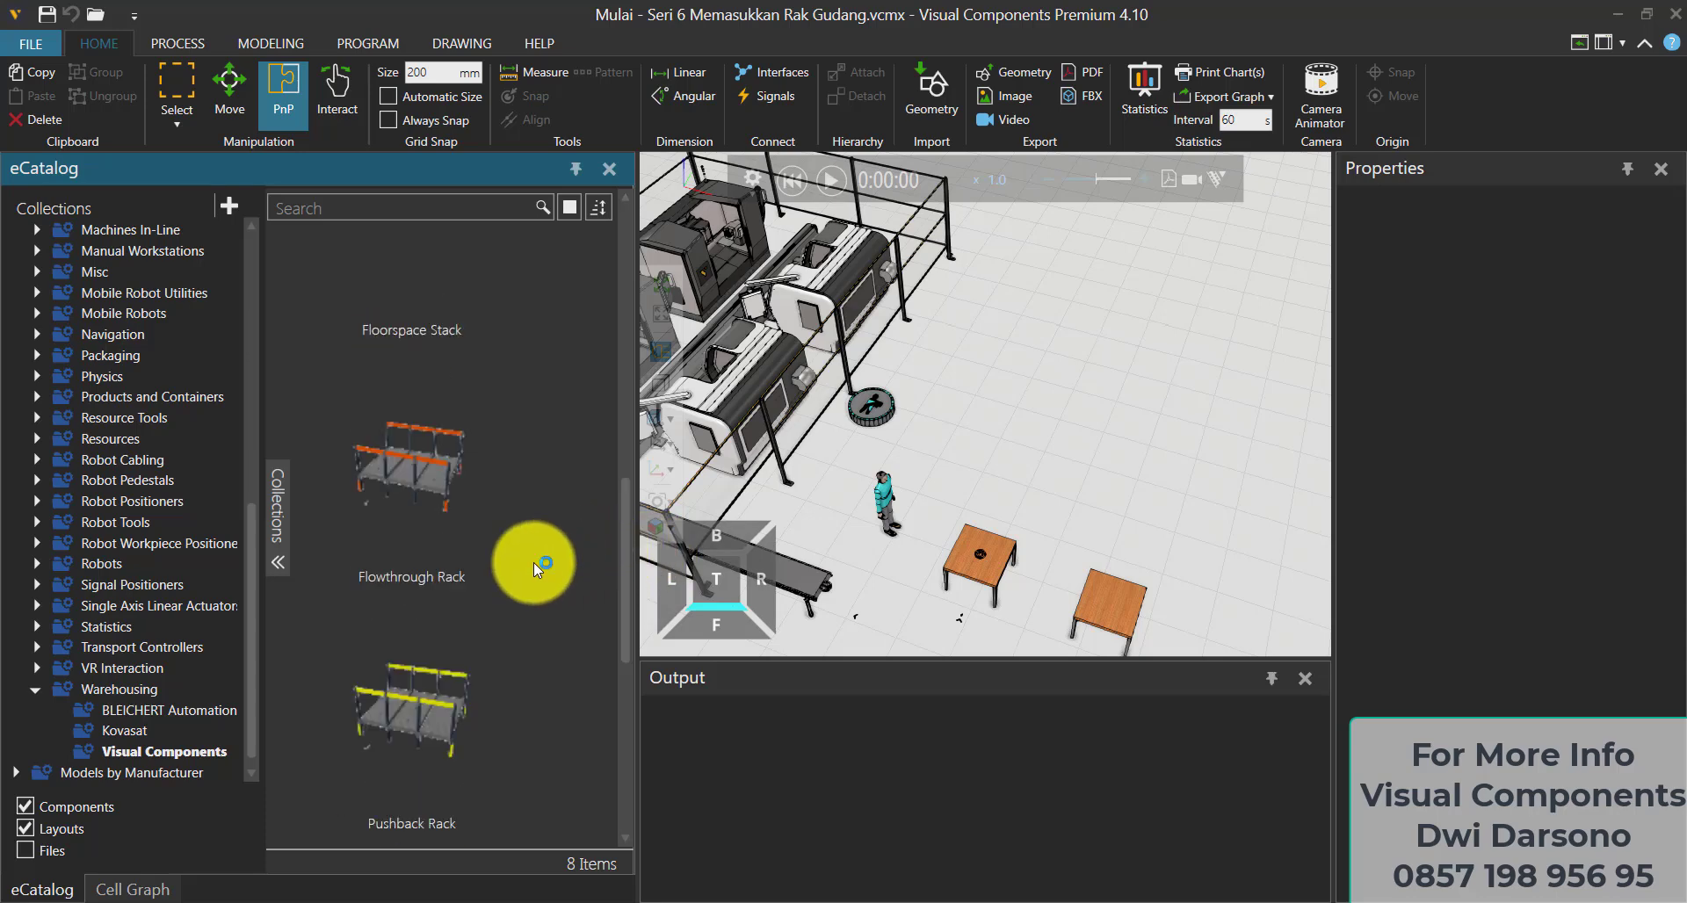
pyautogui.scroll(-8, 534, 562)
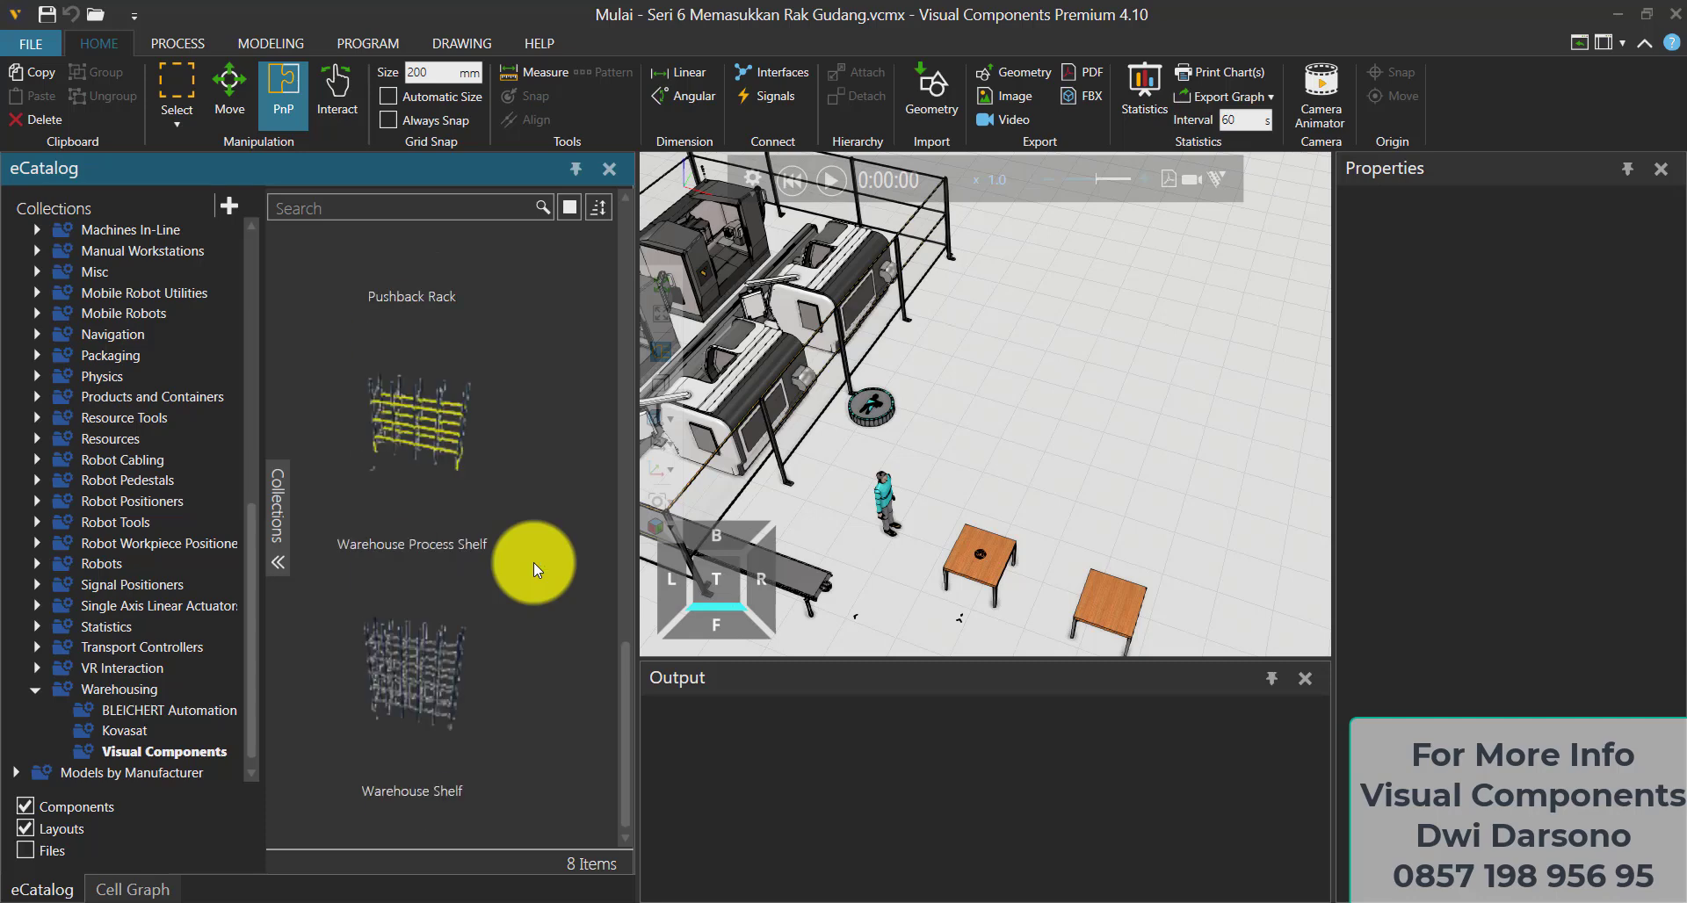
pyautogui.moveTo(450, 687); pyautogui.dragTo(1136, 377)
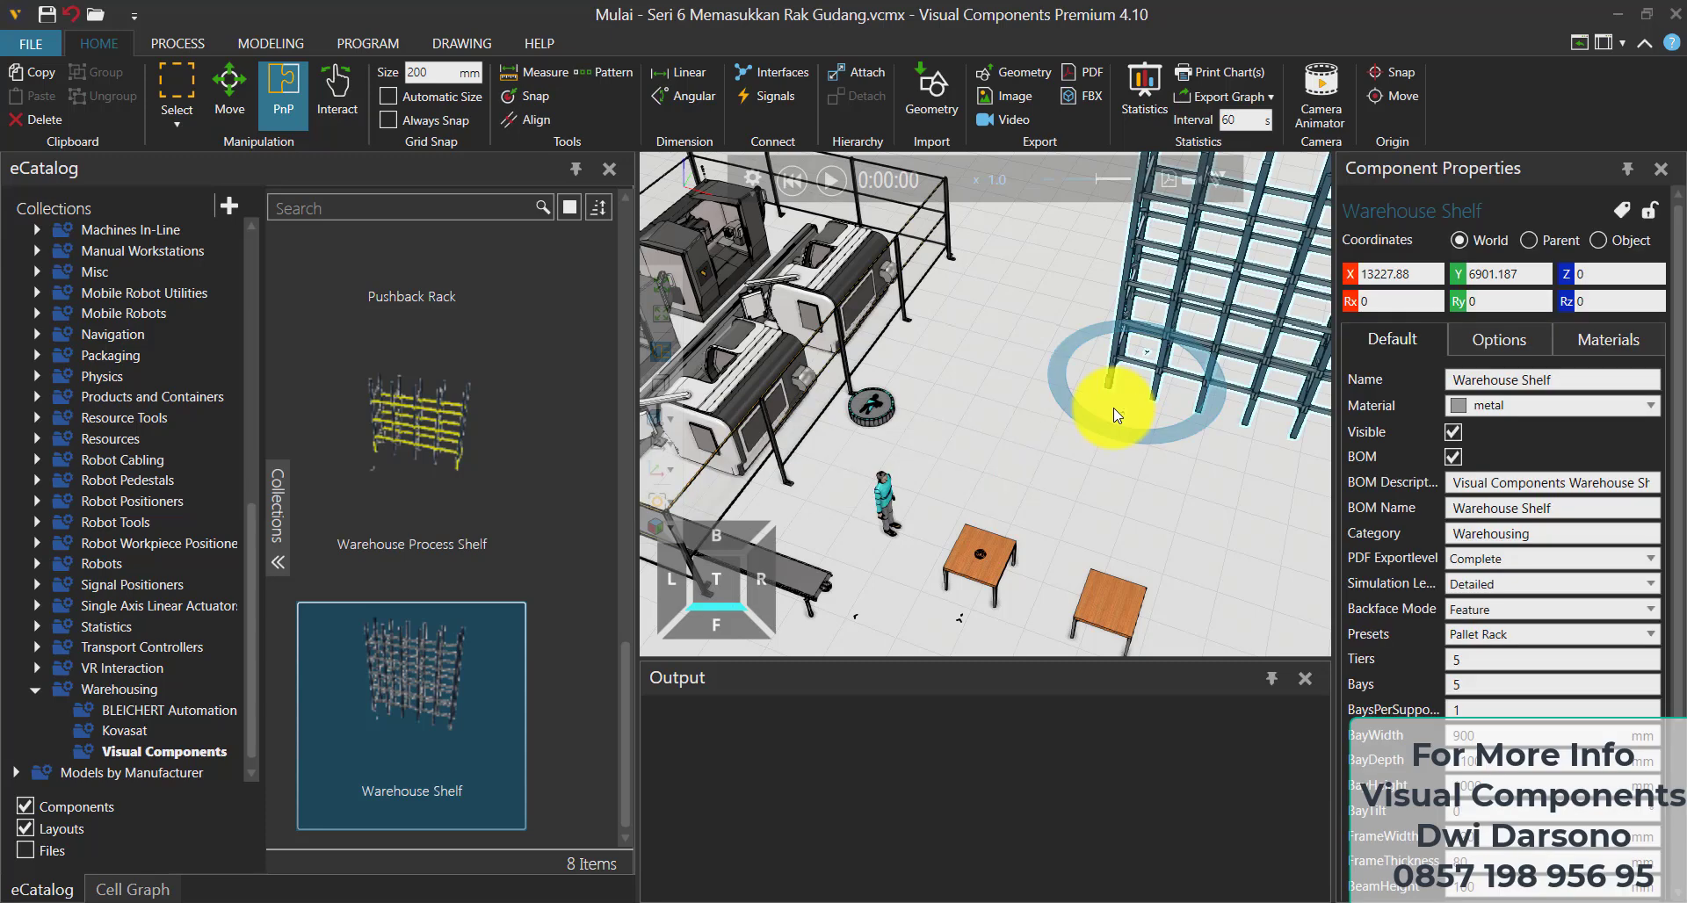
# Reposition the warehouse shelf farther from the tables, at about X 11260, Y 8856
pyautogui.moveTo(1257, 531); pyautogui.dragTo(1175, 494)
pyautogui.click(719, 578)
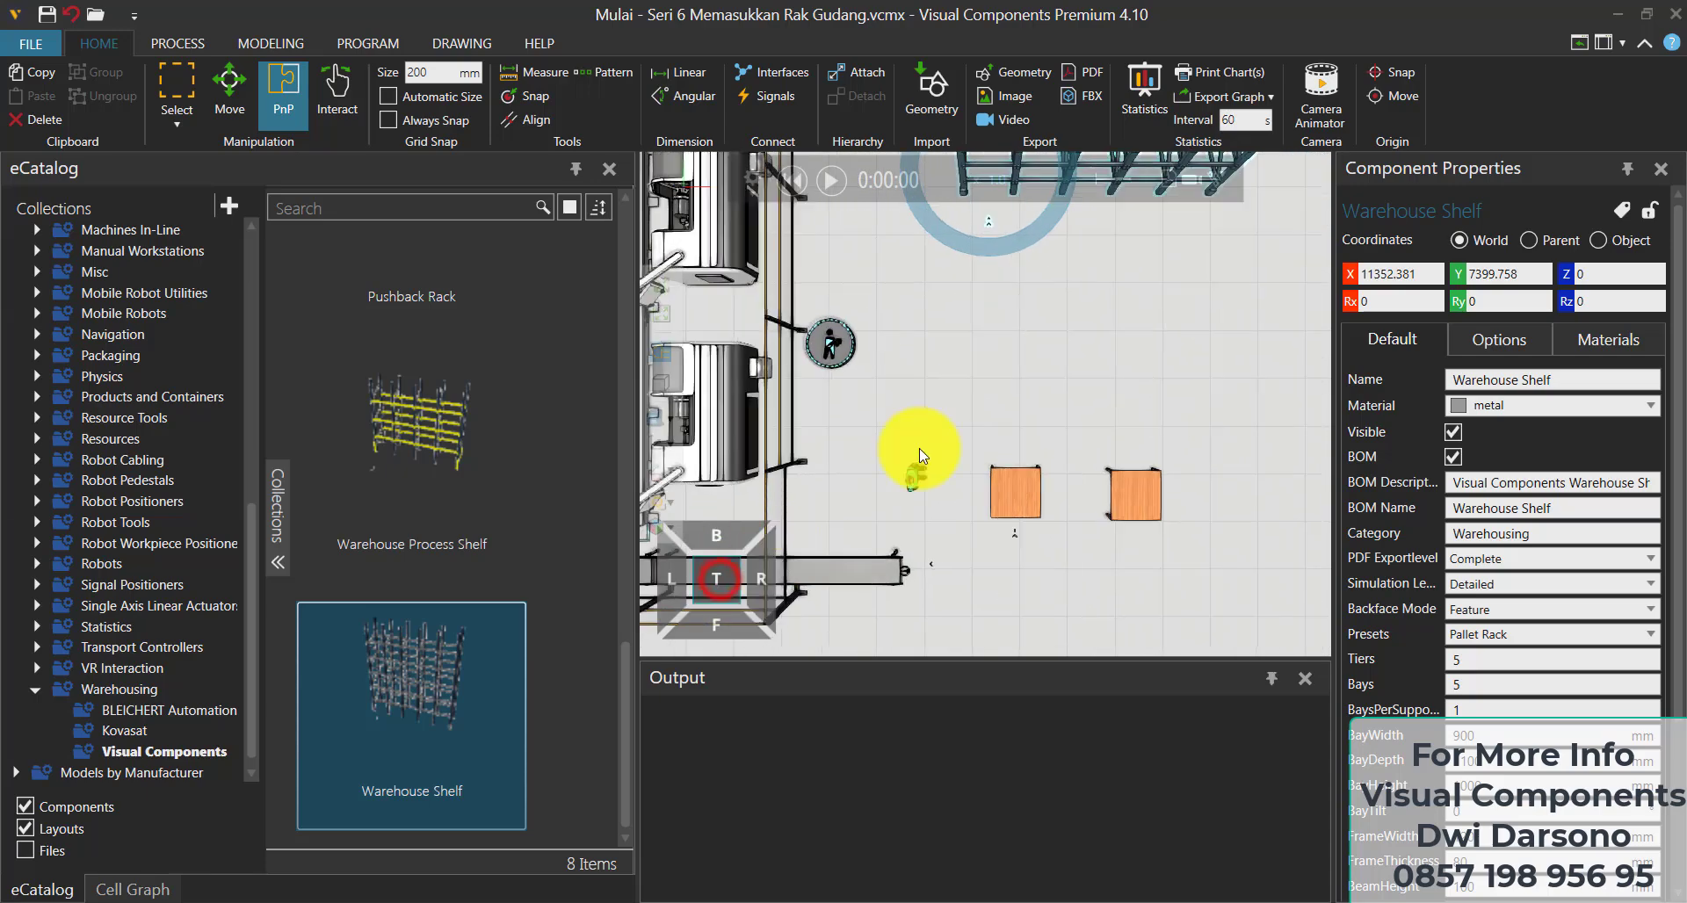
pyautogui.moveTo(1062, 344); pyautogui.dragTo(1023, 521, button='middle')
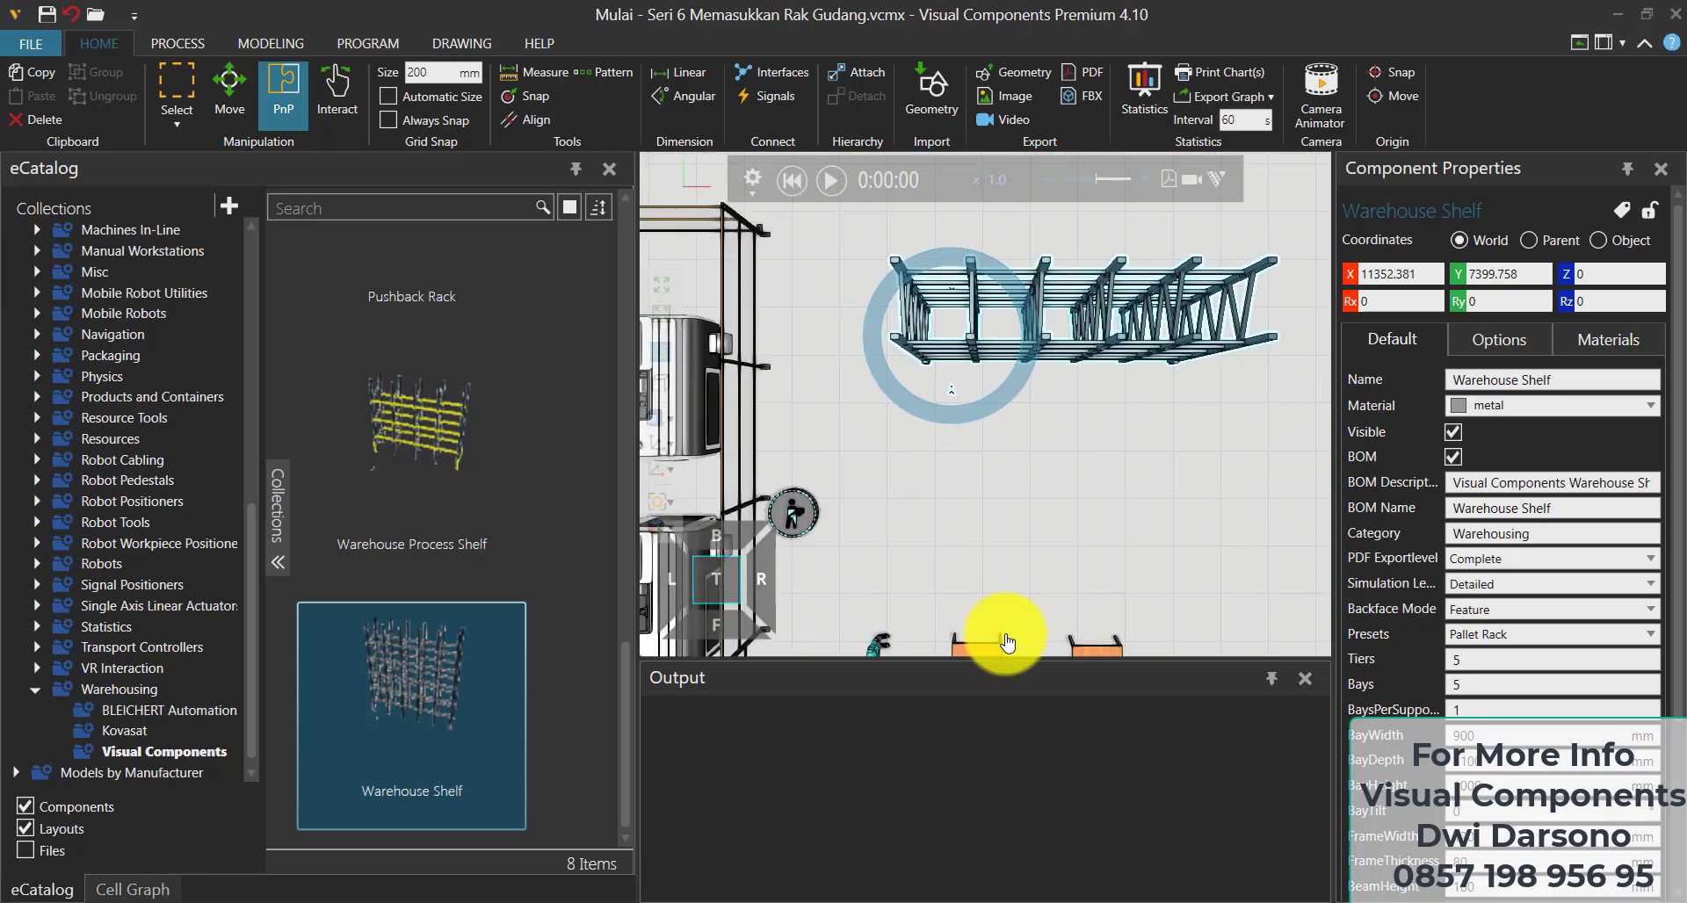
pyautogui.moveTo(1112, 547); pyautogui.dragTo(1109, 474)
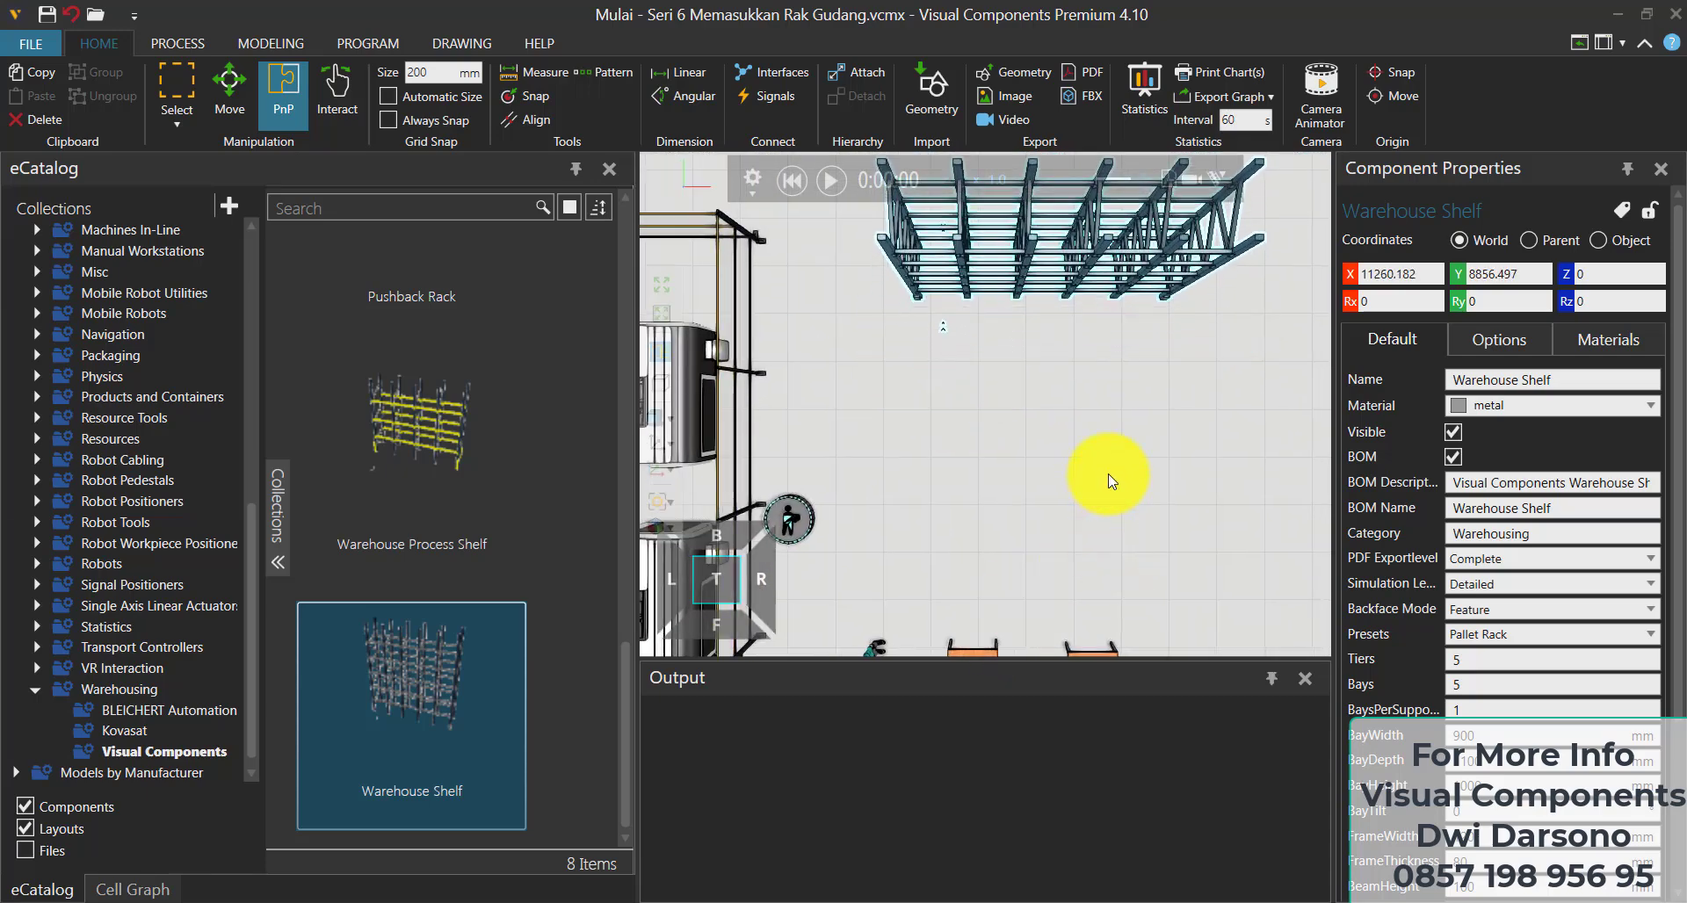
pyautogui.moveTo(1109, 472); pyautogui.dragTo(1089, 558, button='middle')
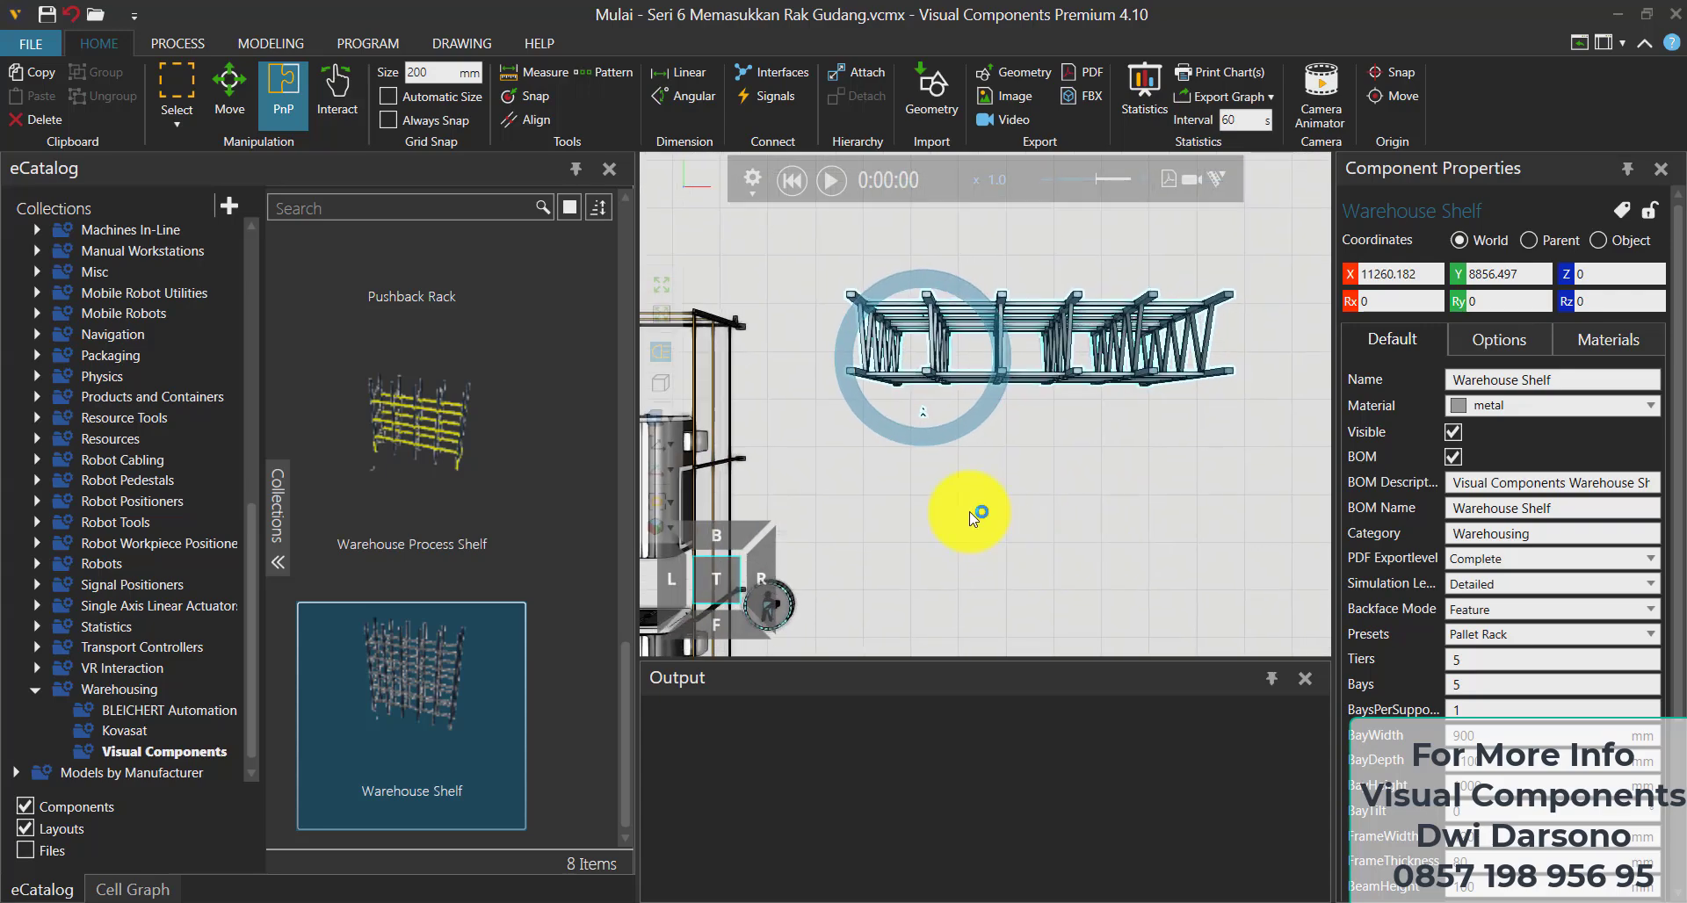
pyautogui.moveTo(981, 504); pyautogui.dragTo(934, 497, button='right')
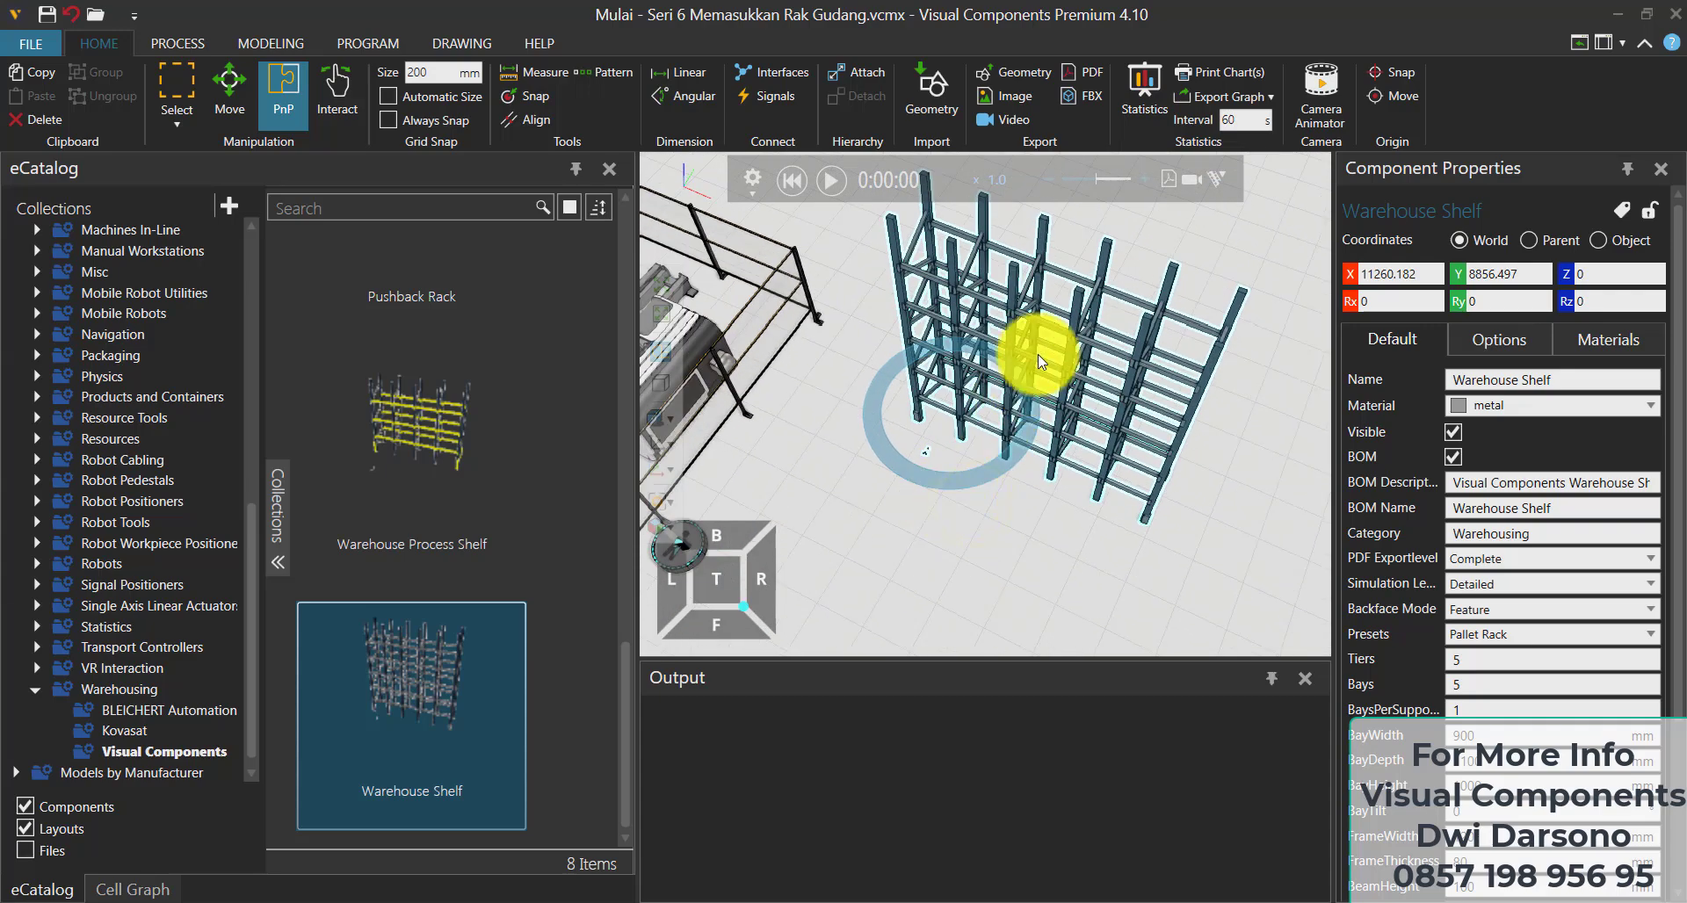
pyautogui.moveTo(1028, 346)
pyautogui.mouseDown(button='right')
pyautogui.moveTo(949, 430)
pyautogui.moveTo(1084, 275)
pyautogui.moveTo(1022, 352)
pyautogui.mouseUp(button='right')
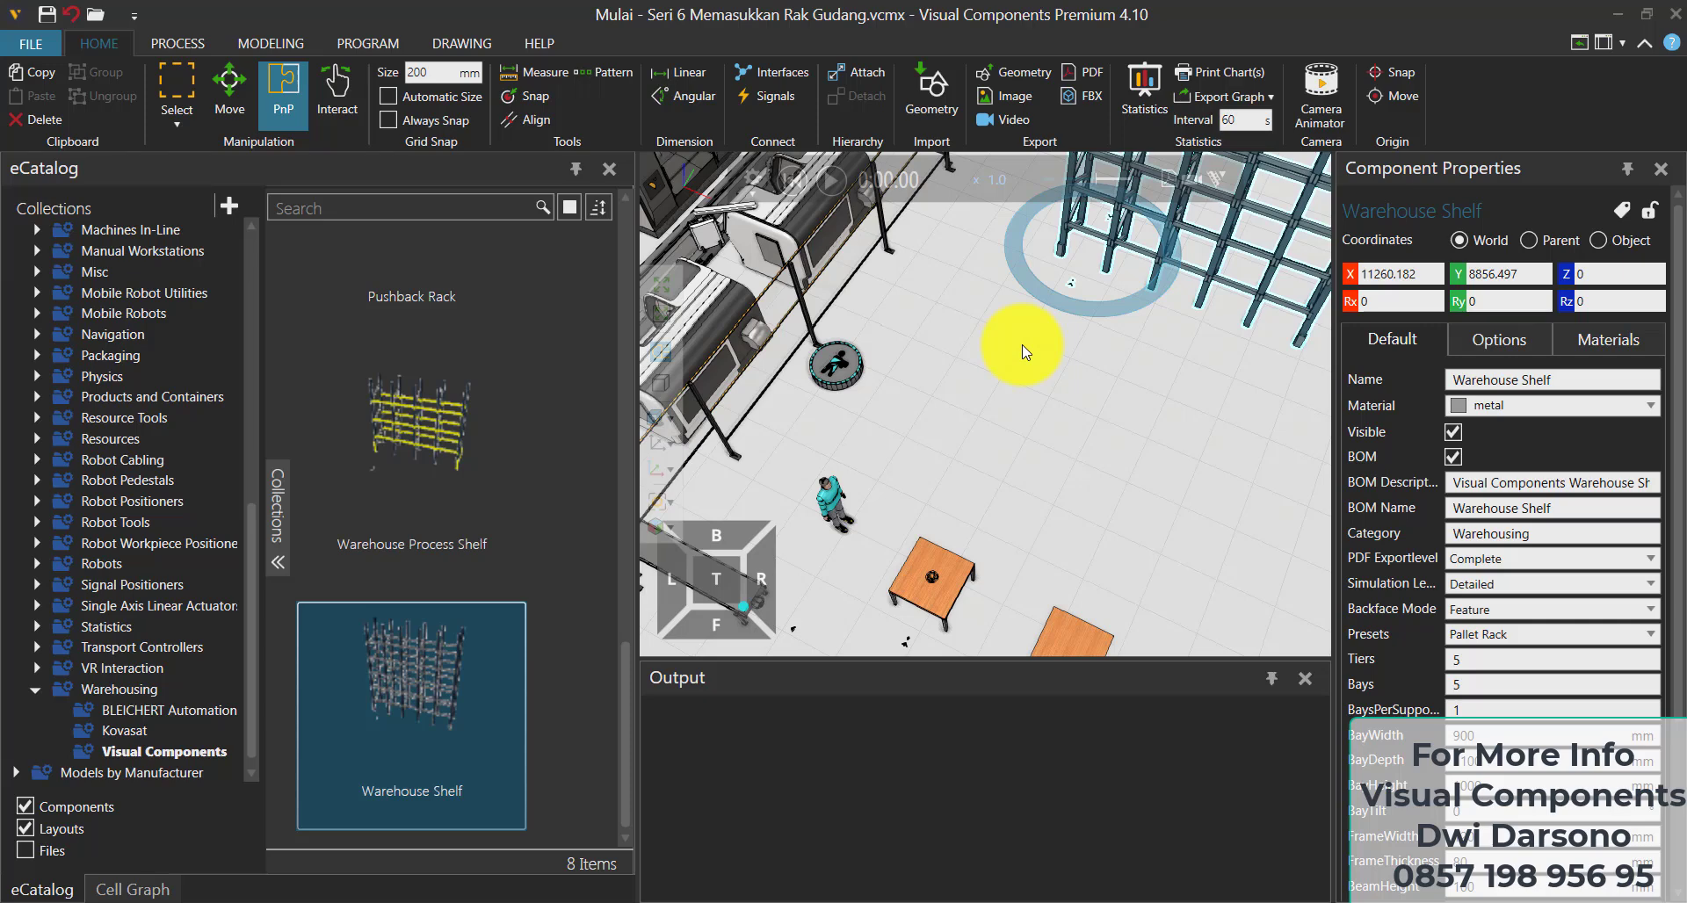
pyautogui.click(947, 394)
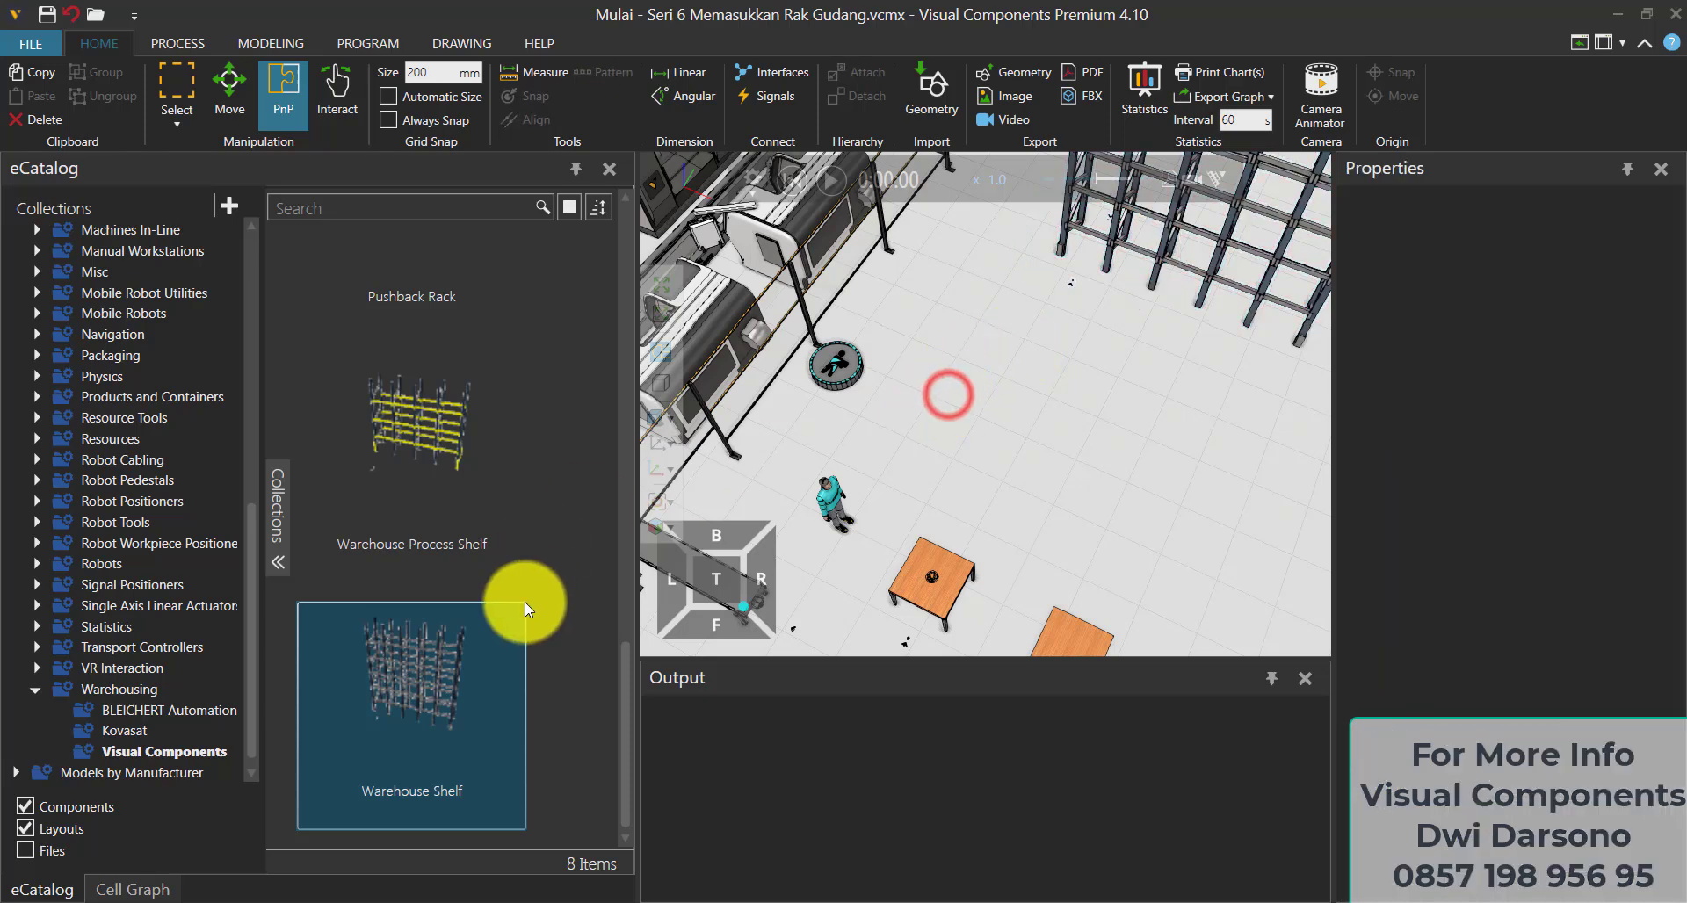
# Enable the Shelf and Rail options on the warehouse shelf
pyautogui.moveTo(472, 745)
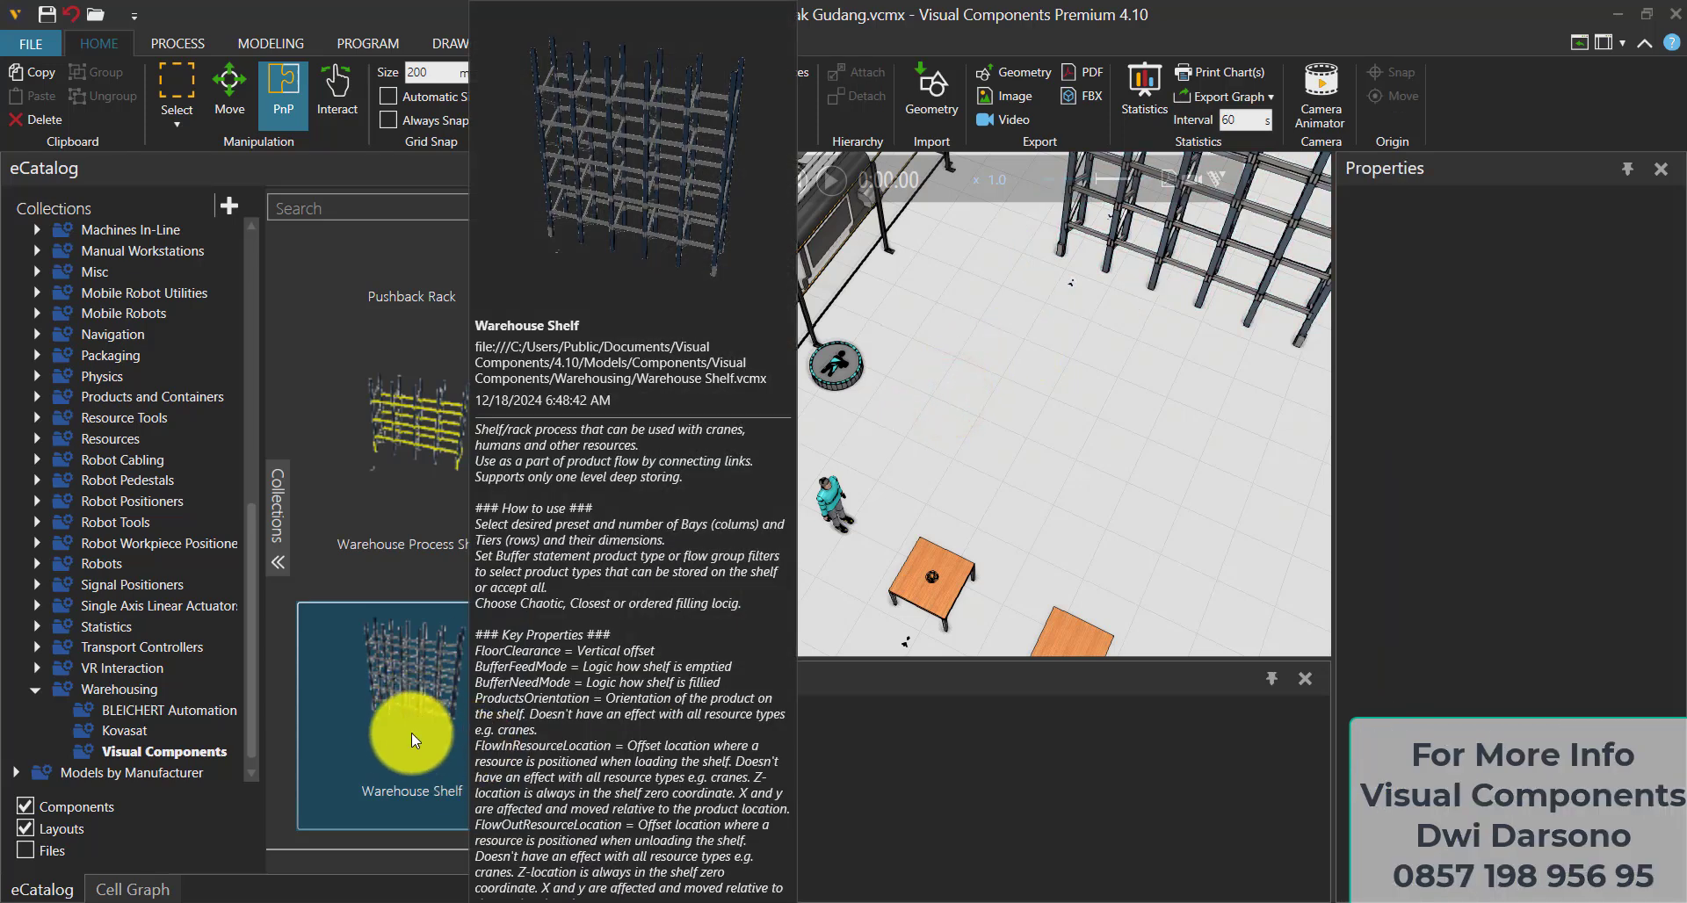
pyautogui.click(1192, 264)
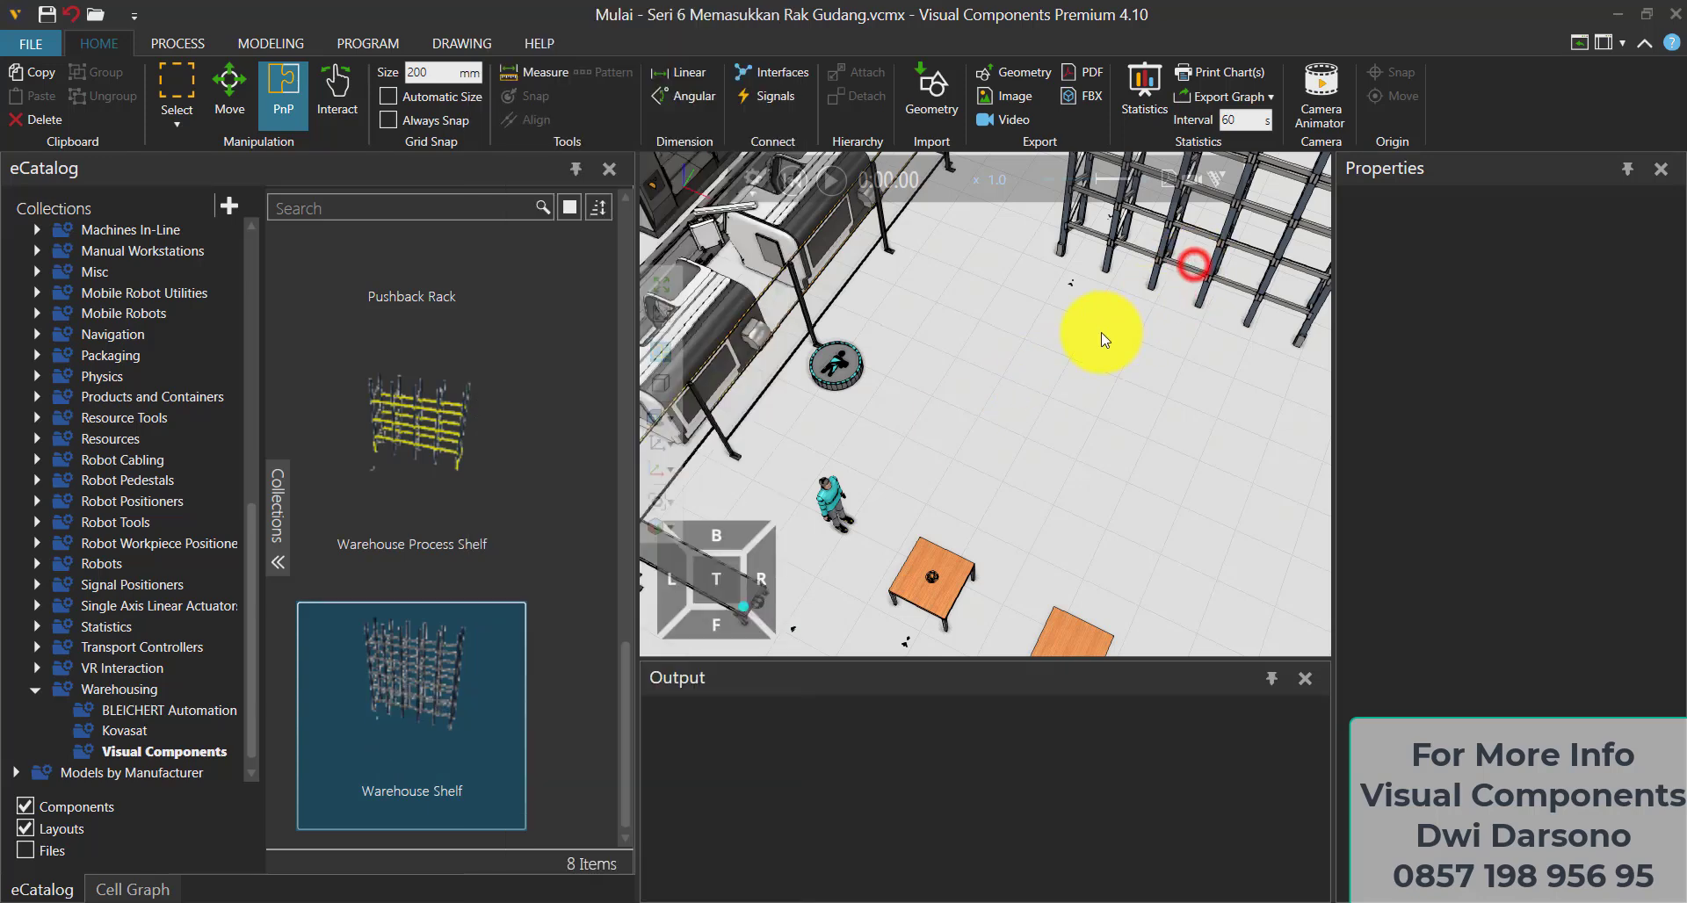
pyautogui.moveTo(1084, 377); pyautogui.dragTo(923, 470, button='right')
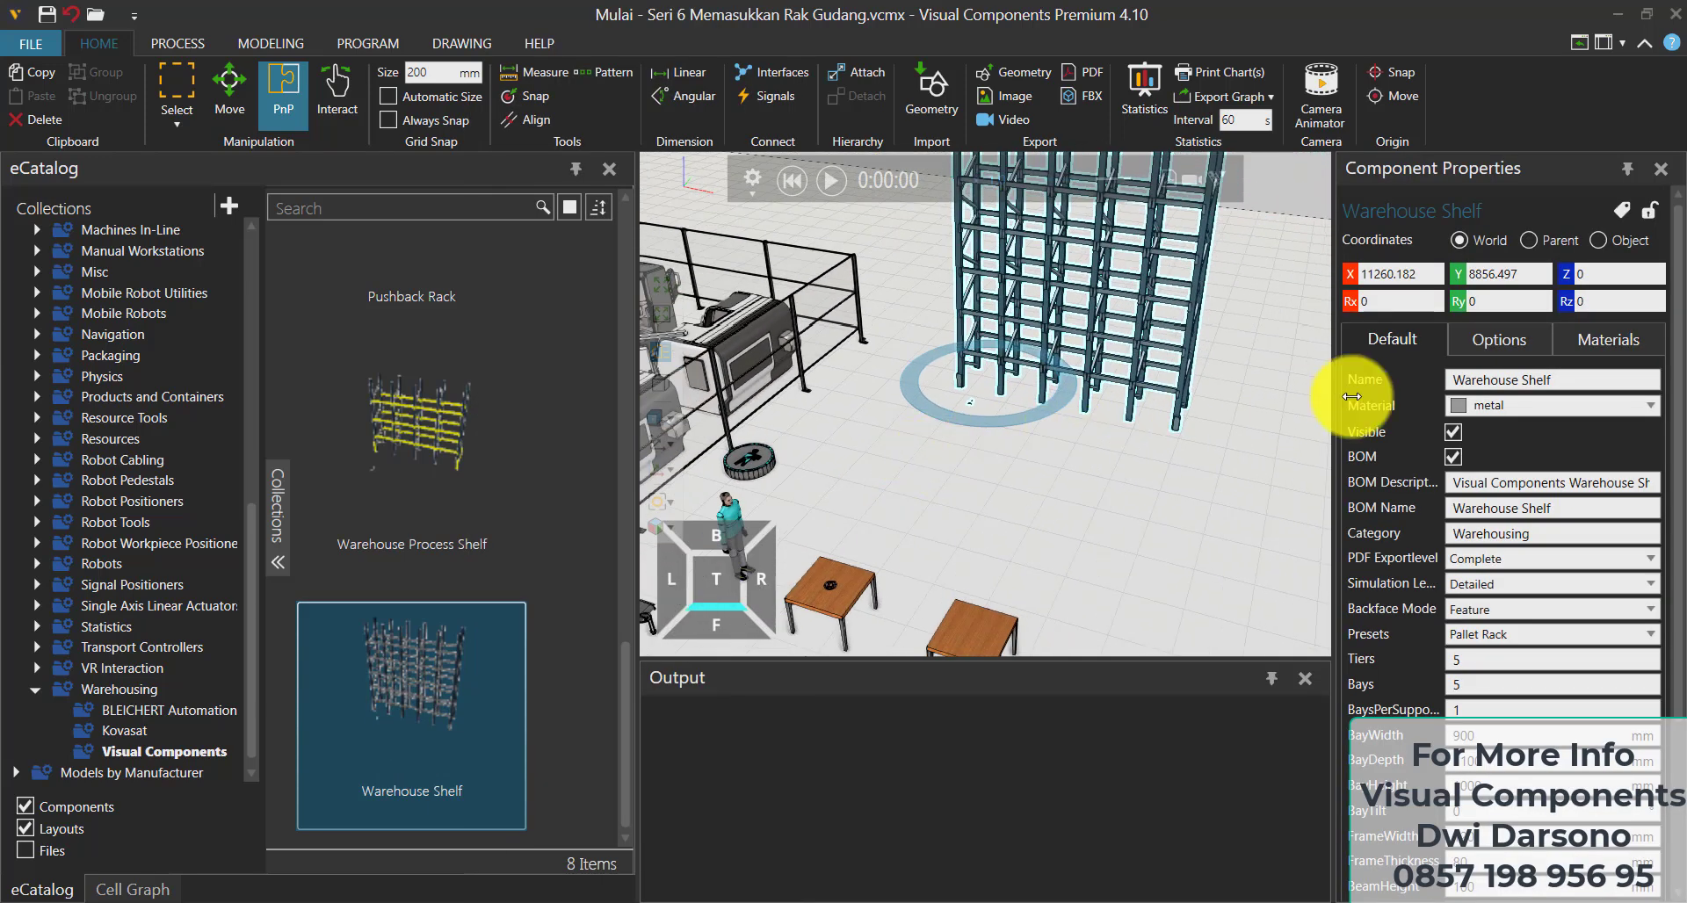
pyautogui.click(1510, 339)
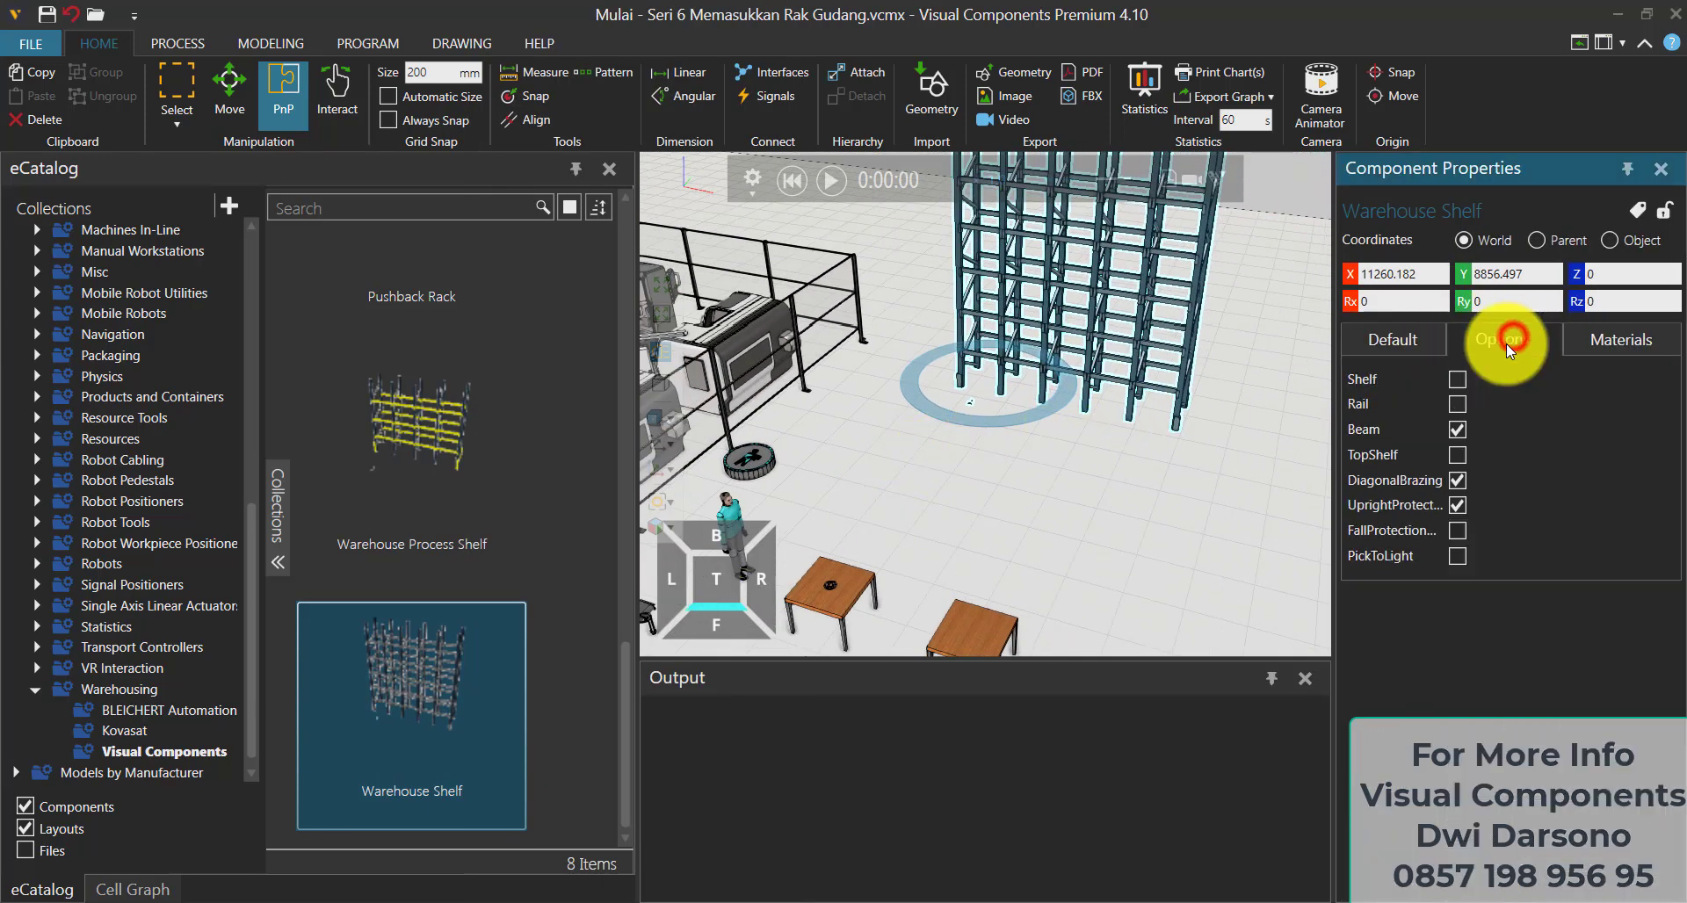
pyautogui.click(1458, 381)
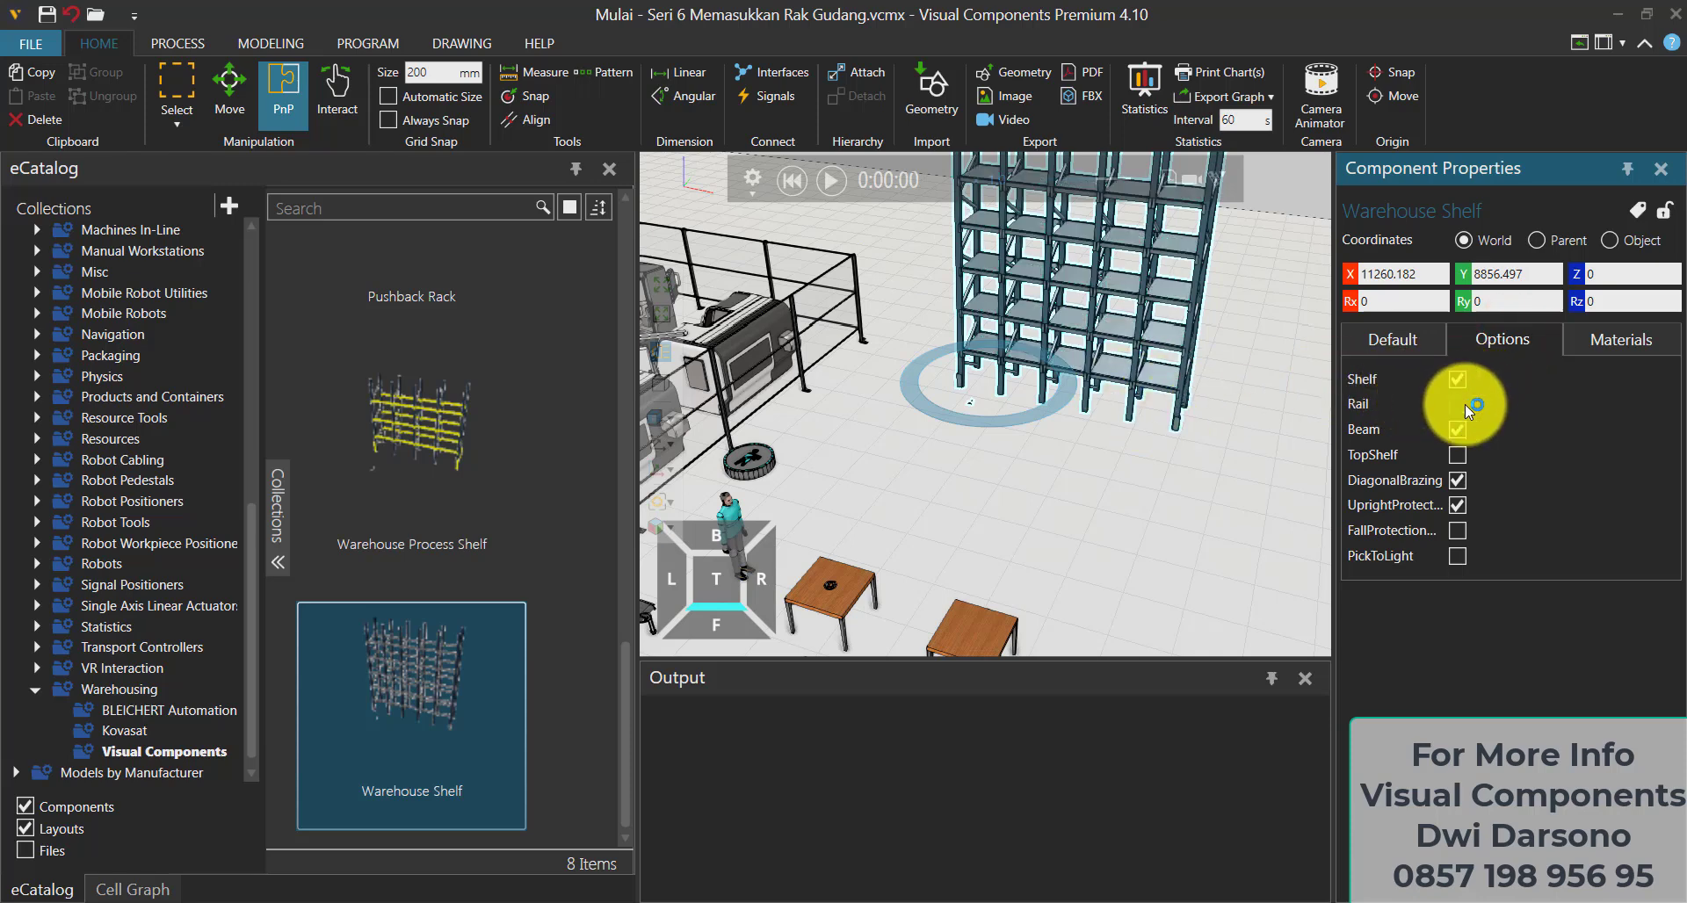
pyautogui.click(1460, 402)
pyautogui.scroll(5, 1245, 346)
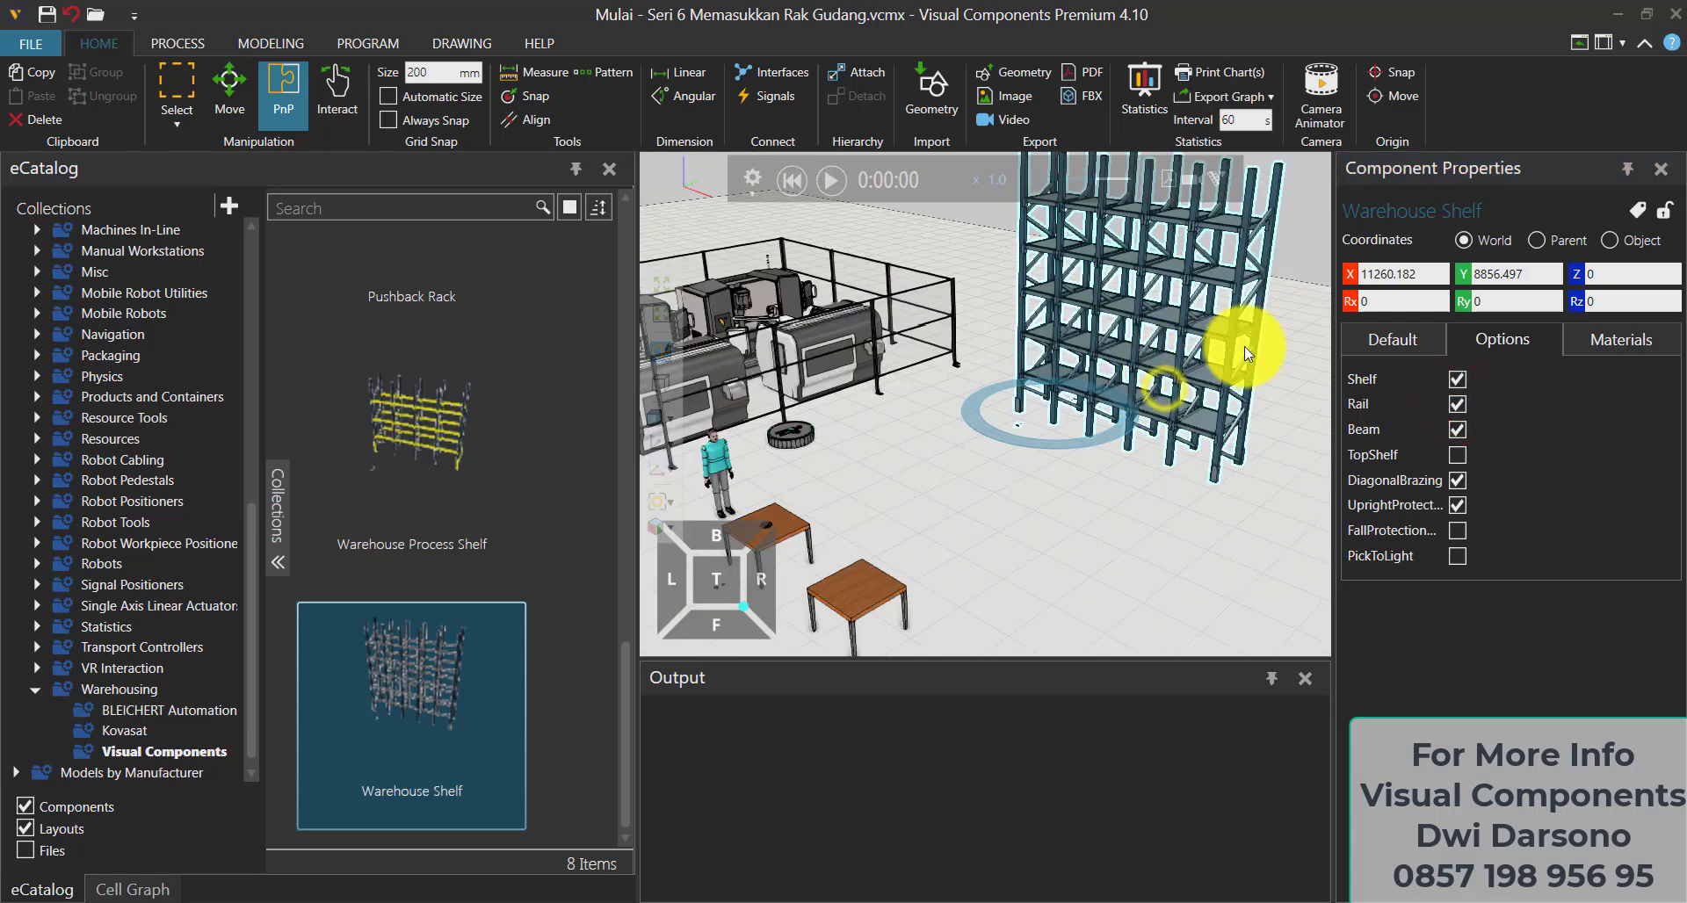
pyautogui.scroll(2, 1252, 340)
pyautogui.click(1458, 402)
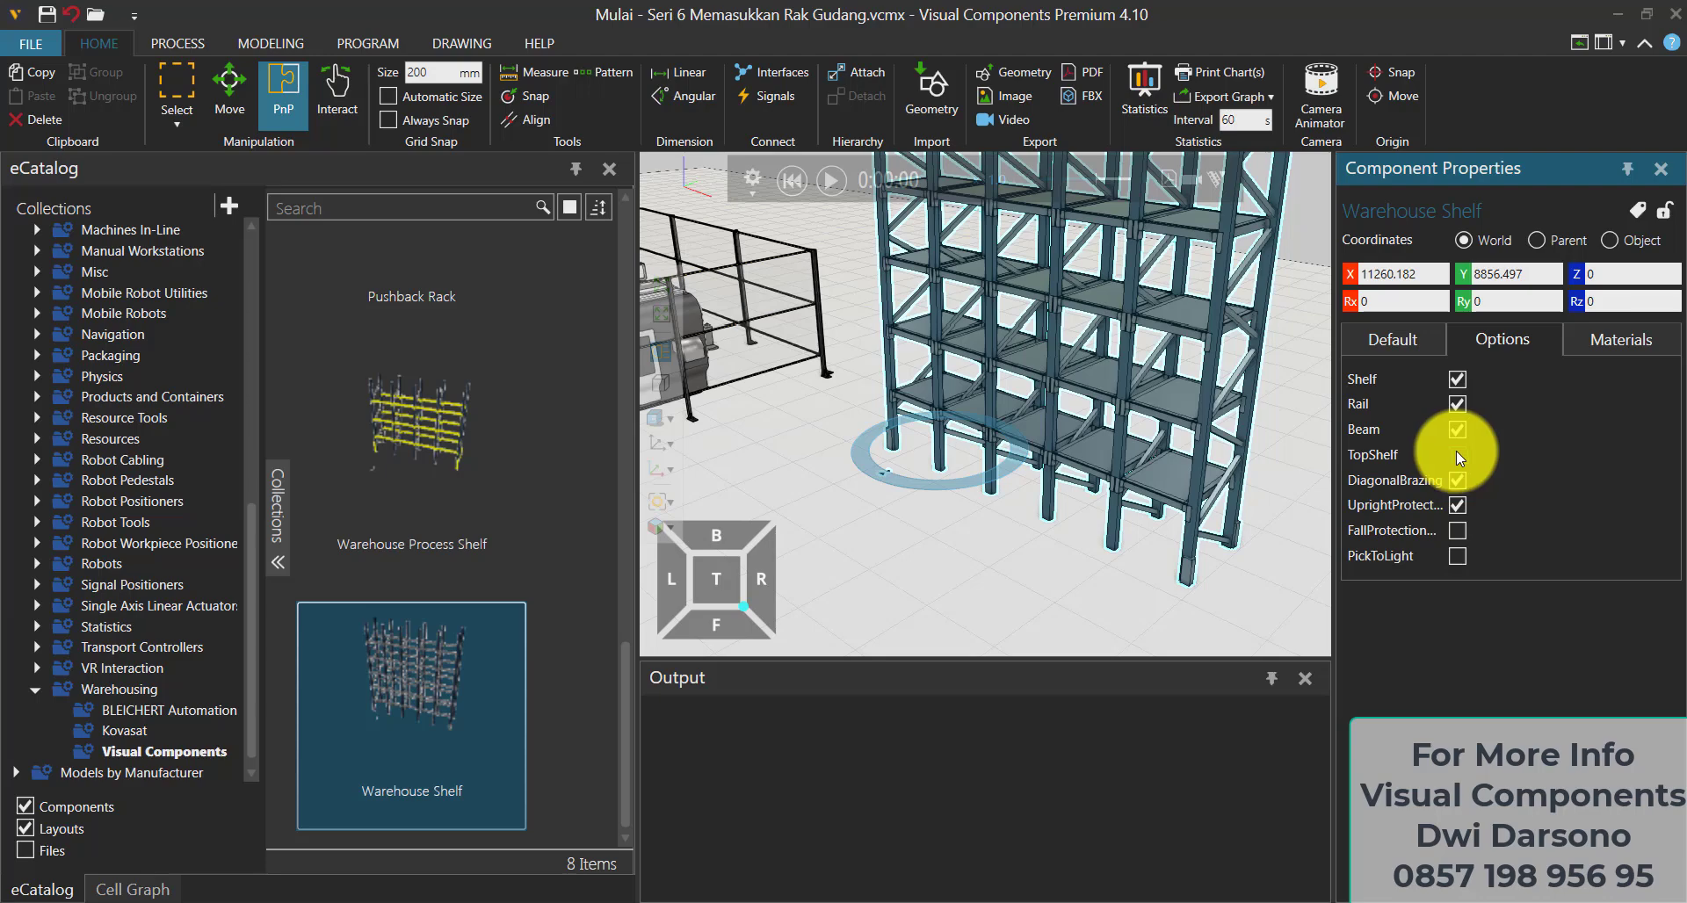
# Enable the top shelf and fall protection options on the warehouse shelf
pyautogui.scroll(-5, 1105, 483)
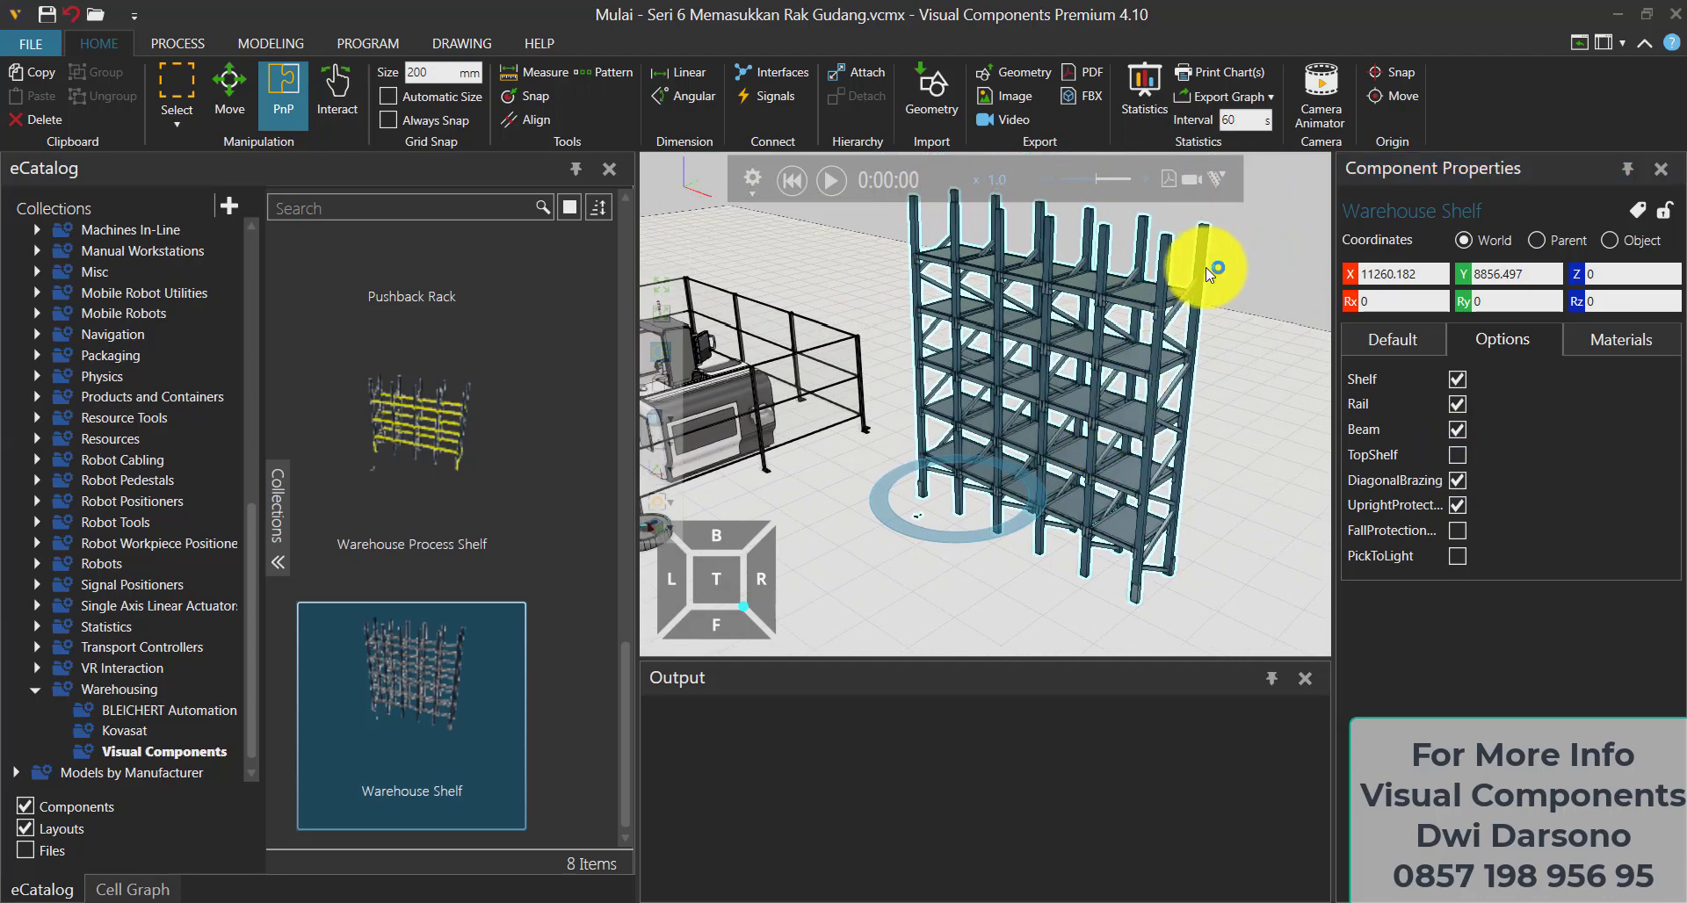
pyautogui.click(1457, 454)
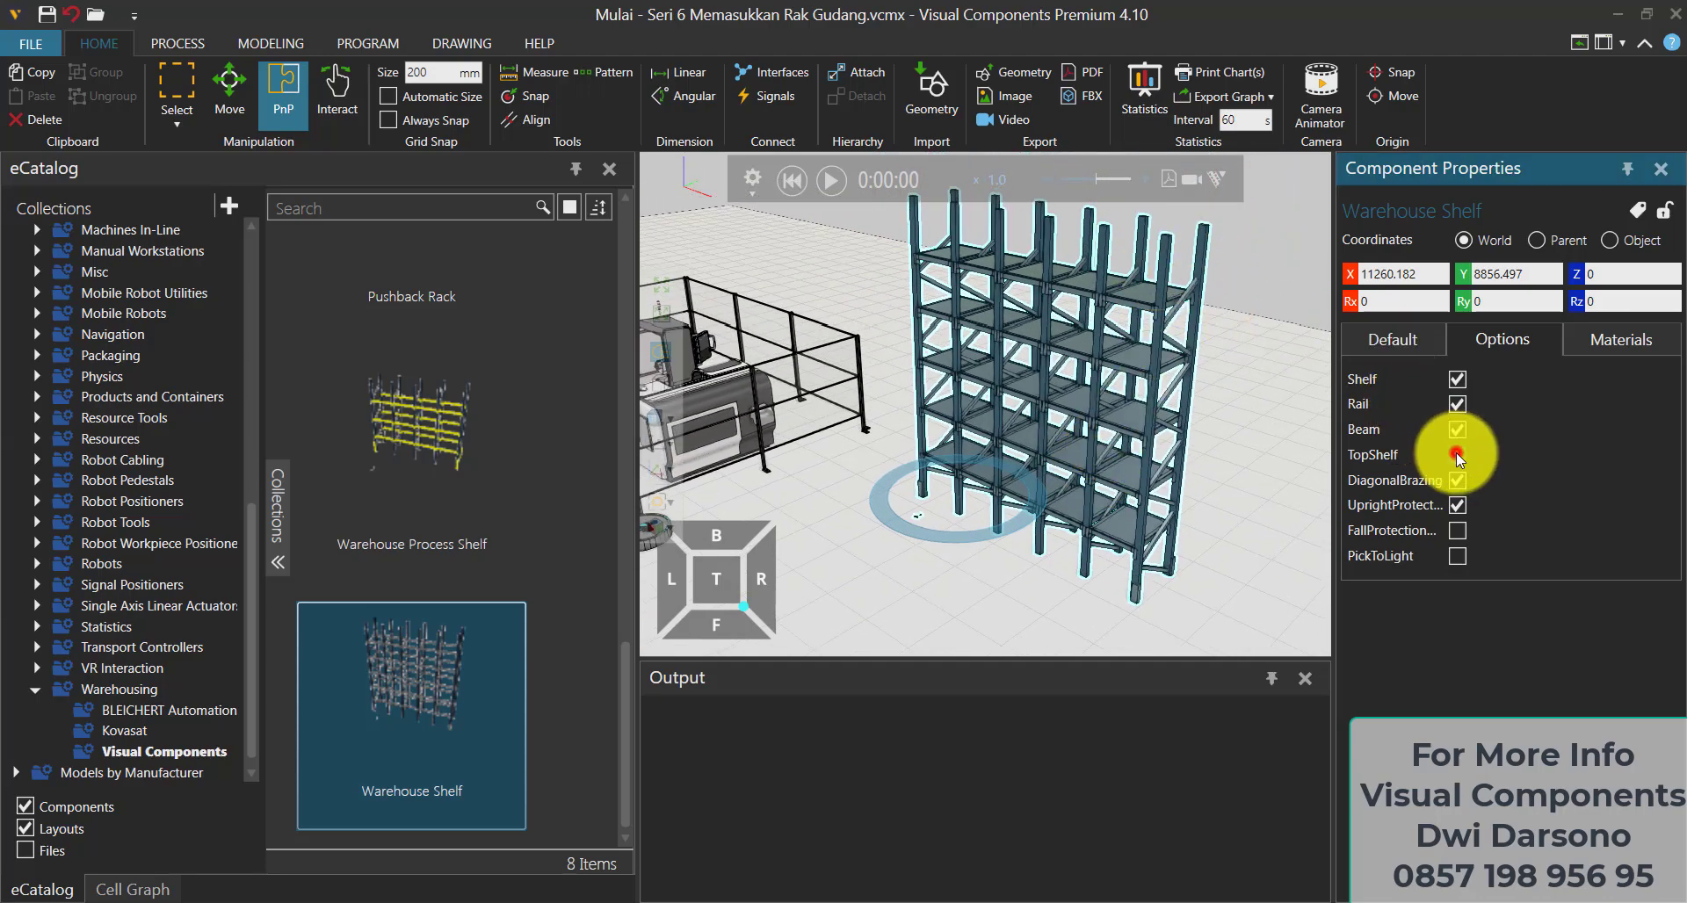
pyautogui.click(1458, 529)
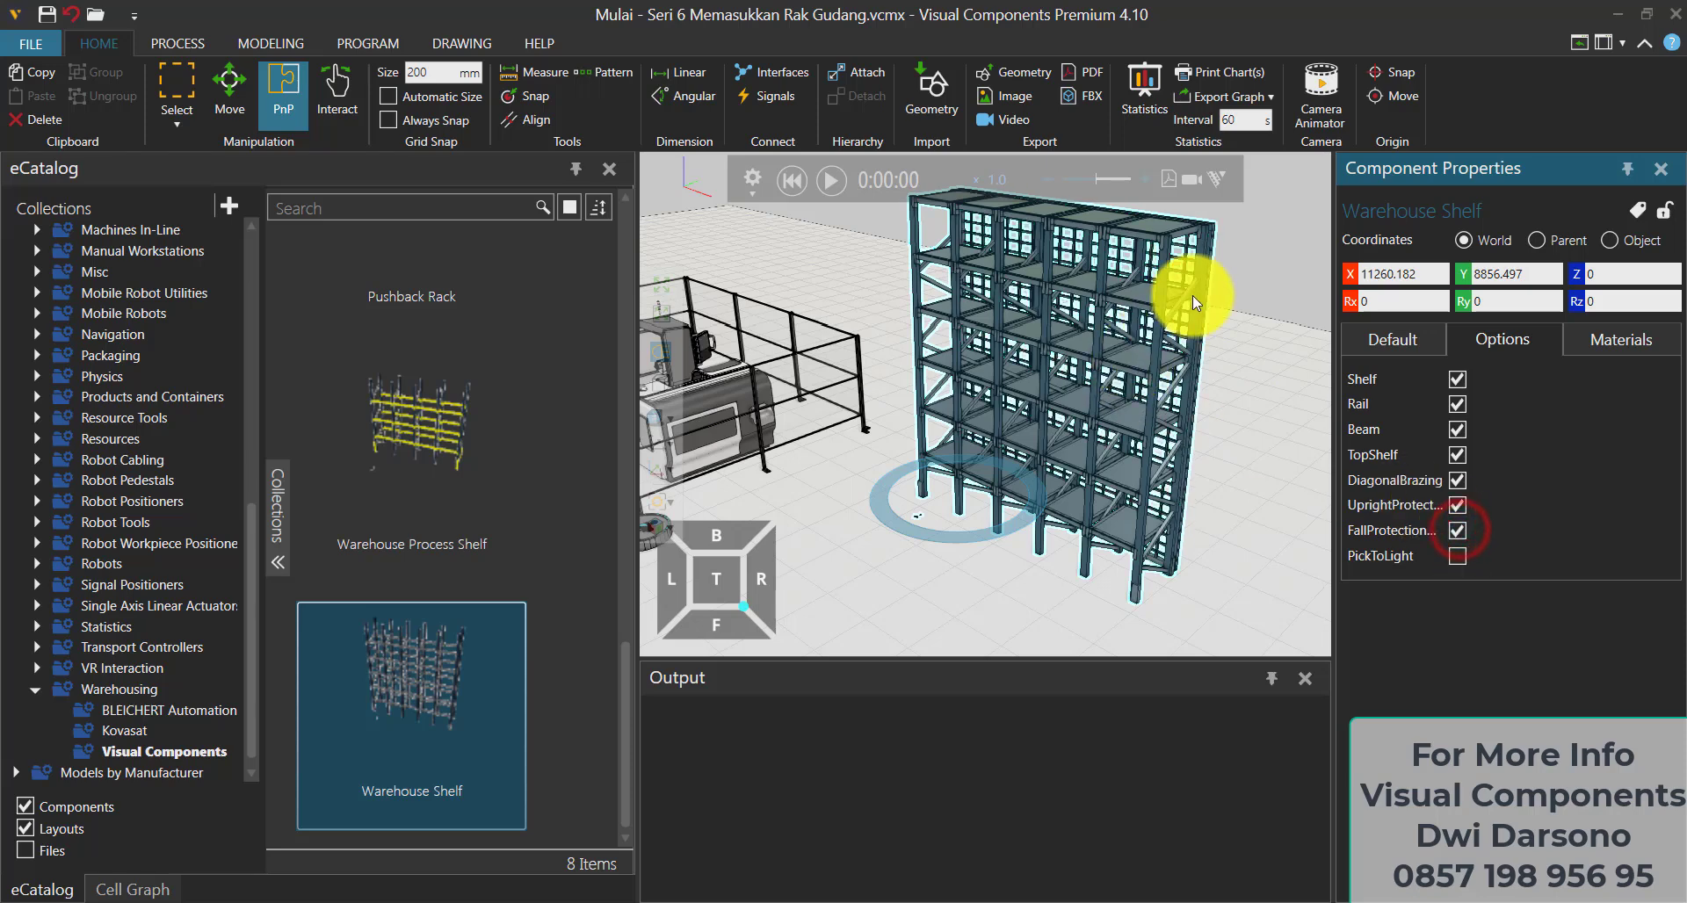
# Enable the PickToLight option on the warehouse shelf, comparing its beams with and without the option, and deselect the shelf
pyautogui.click(1458, 558)
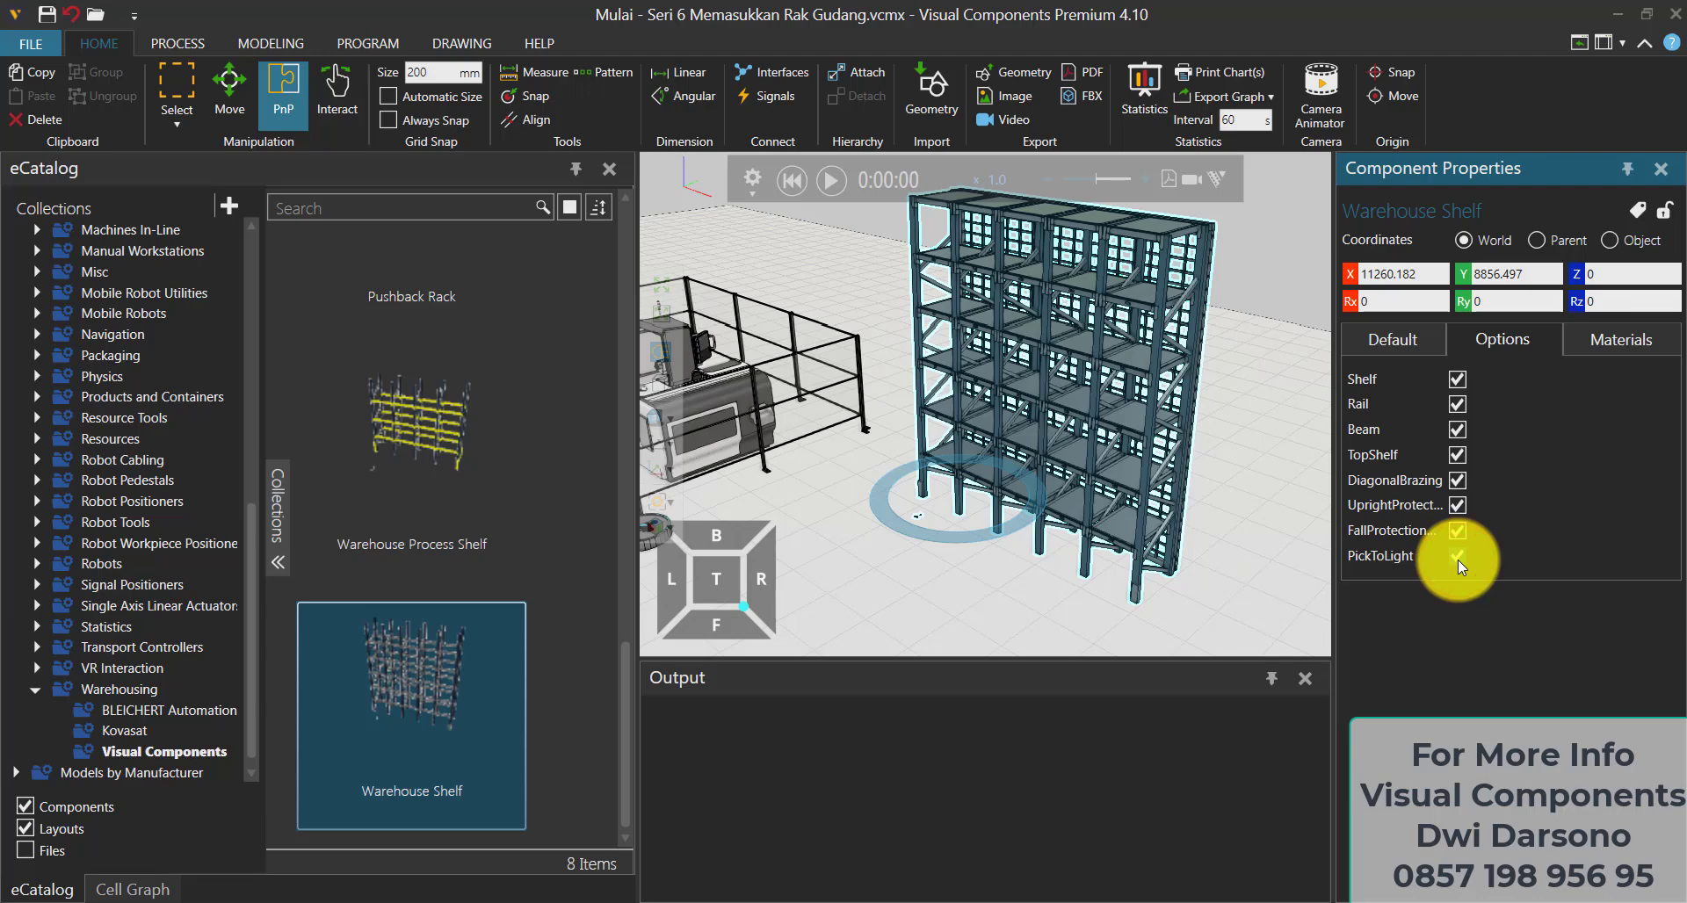
pyautogui.scroll(8, 1100, 551)
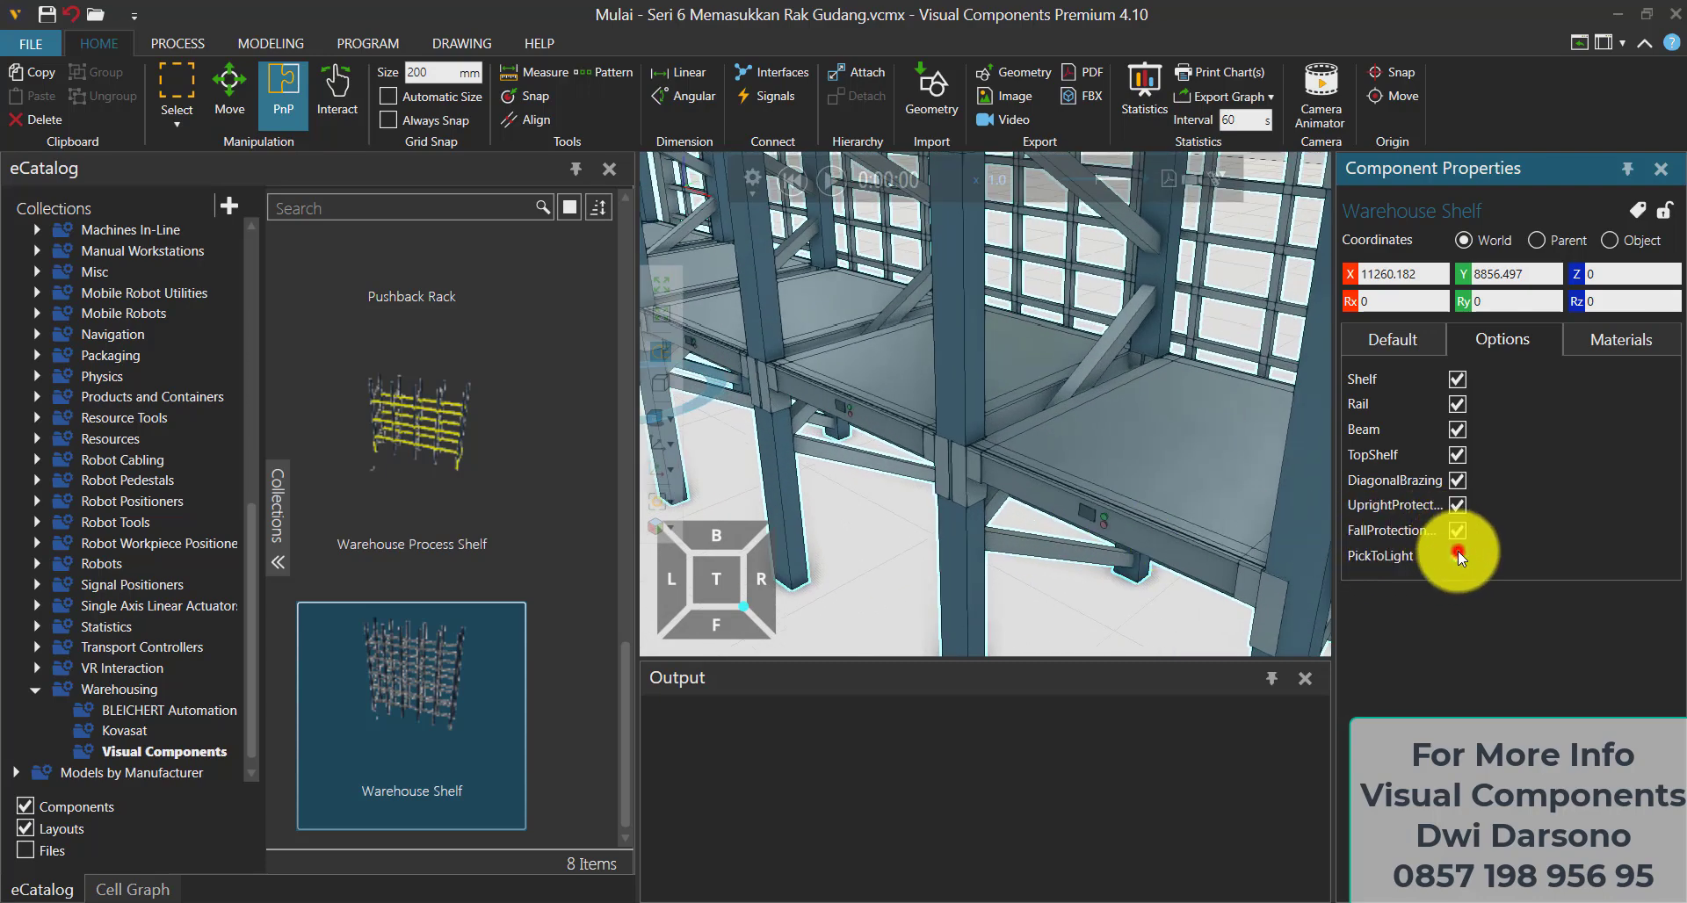
pyautogui.click(1457, 554)
pyautogui.click(1458, 553)
pyautogui.click(1457, 553)
pyautogui.click(1457, 553)
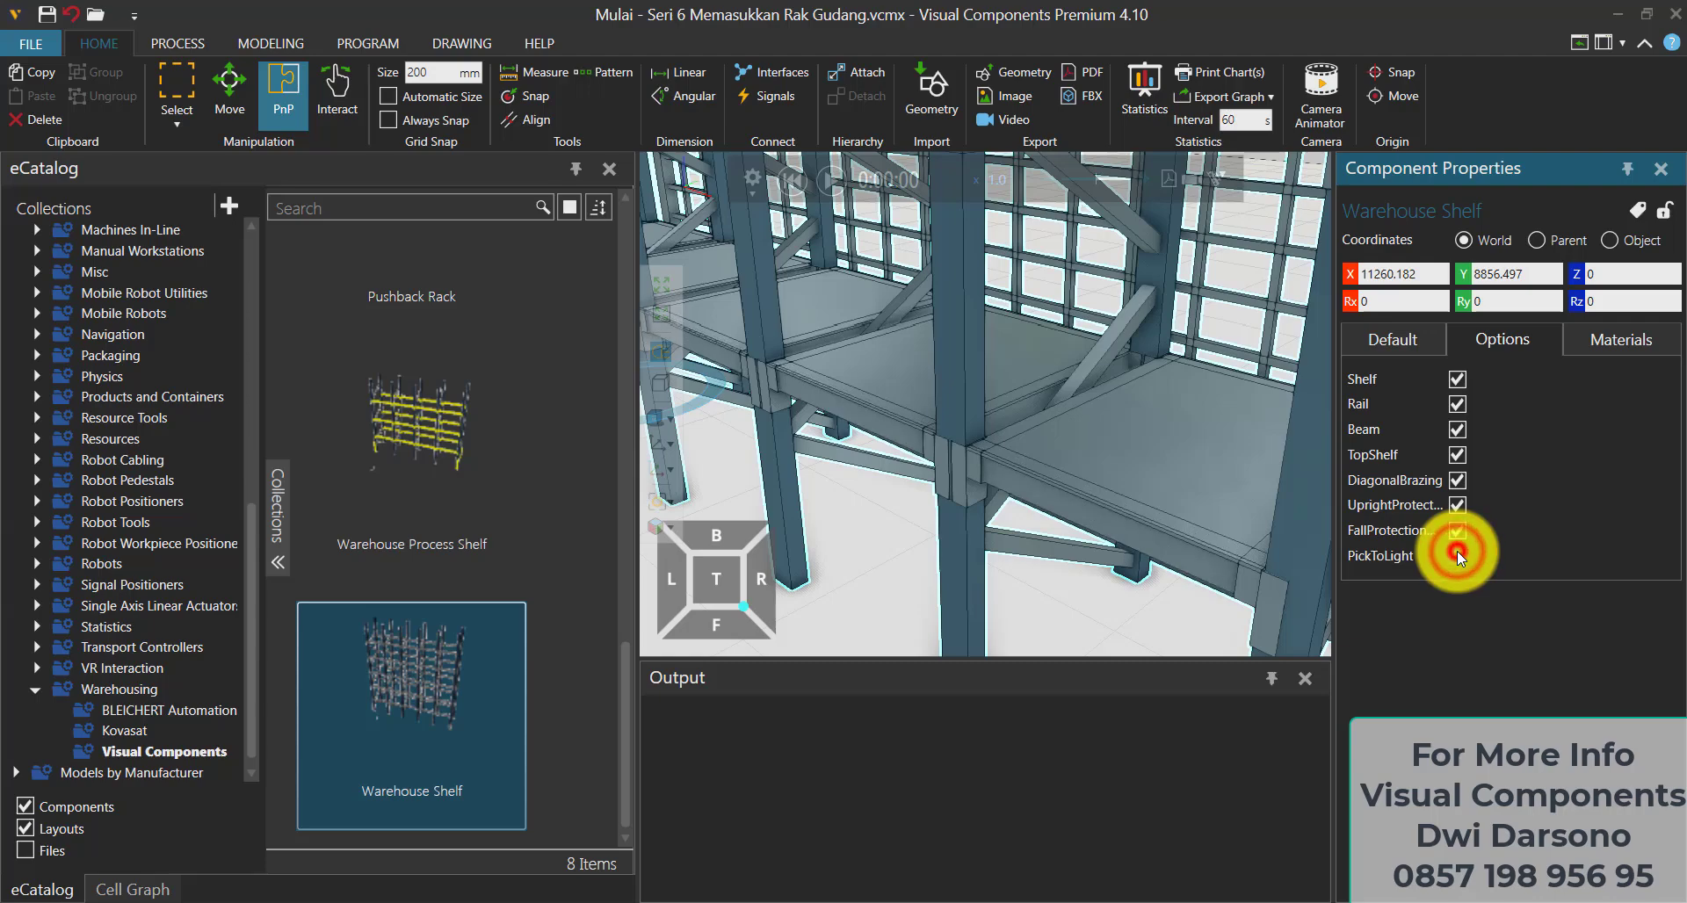
pyautogui.scroll(-4, 935, 383)
pyautogui.scroll(-8, 1051, 414)
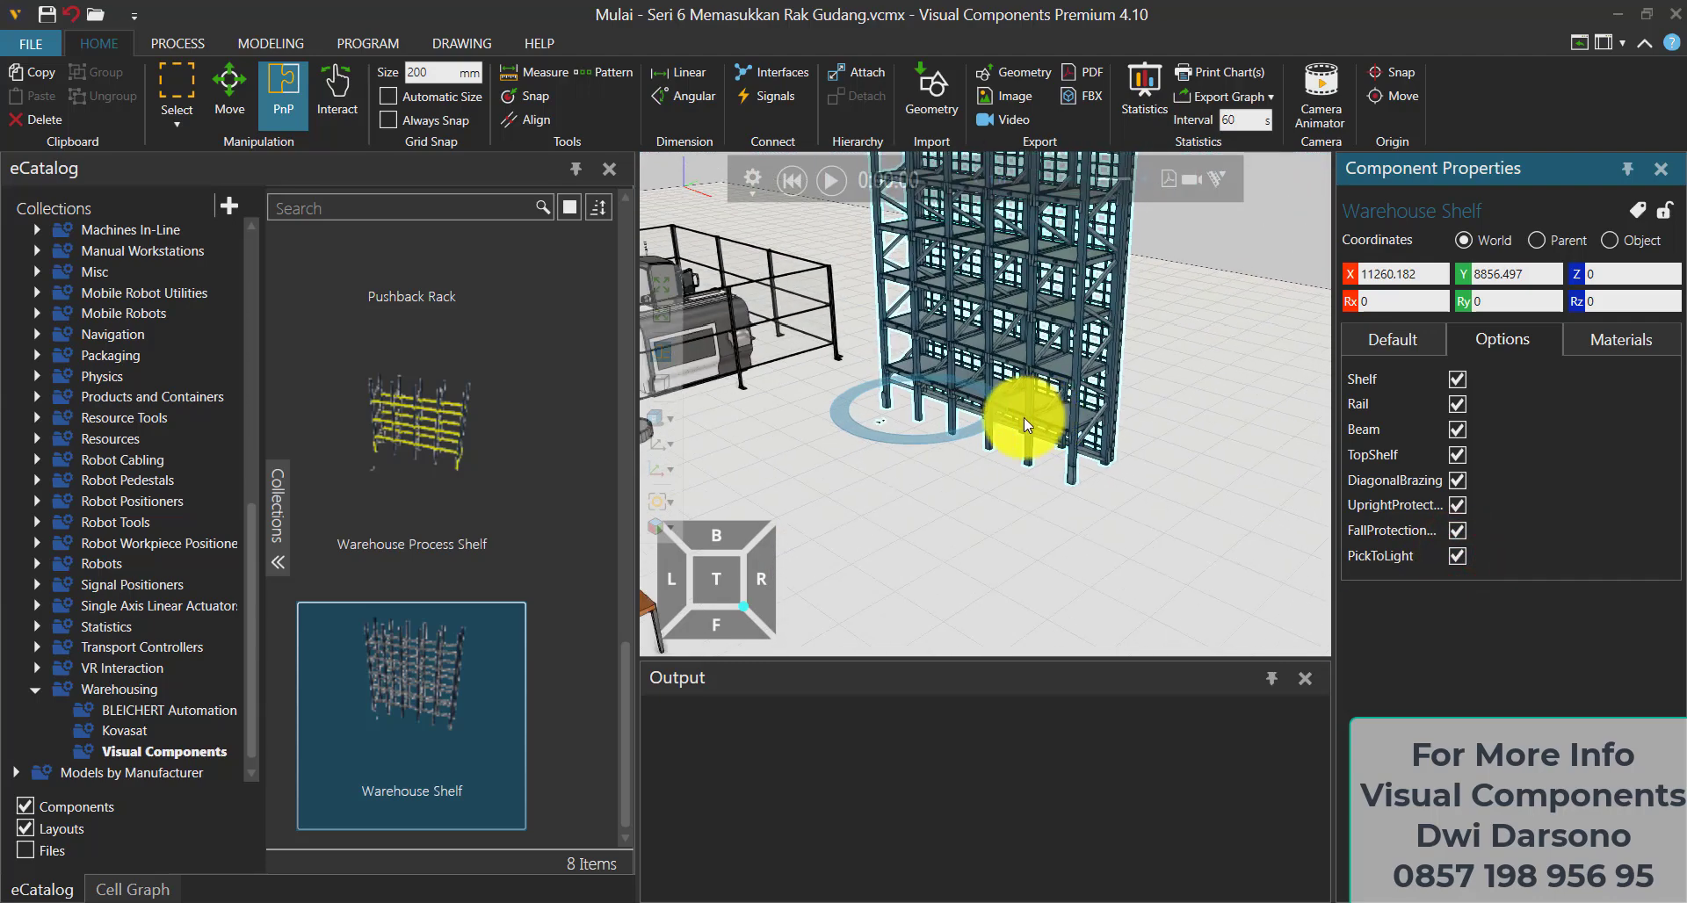
pyautogui.click(902, 467)
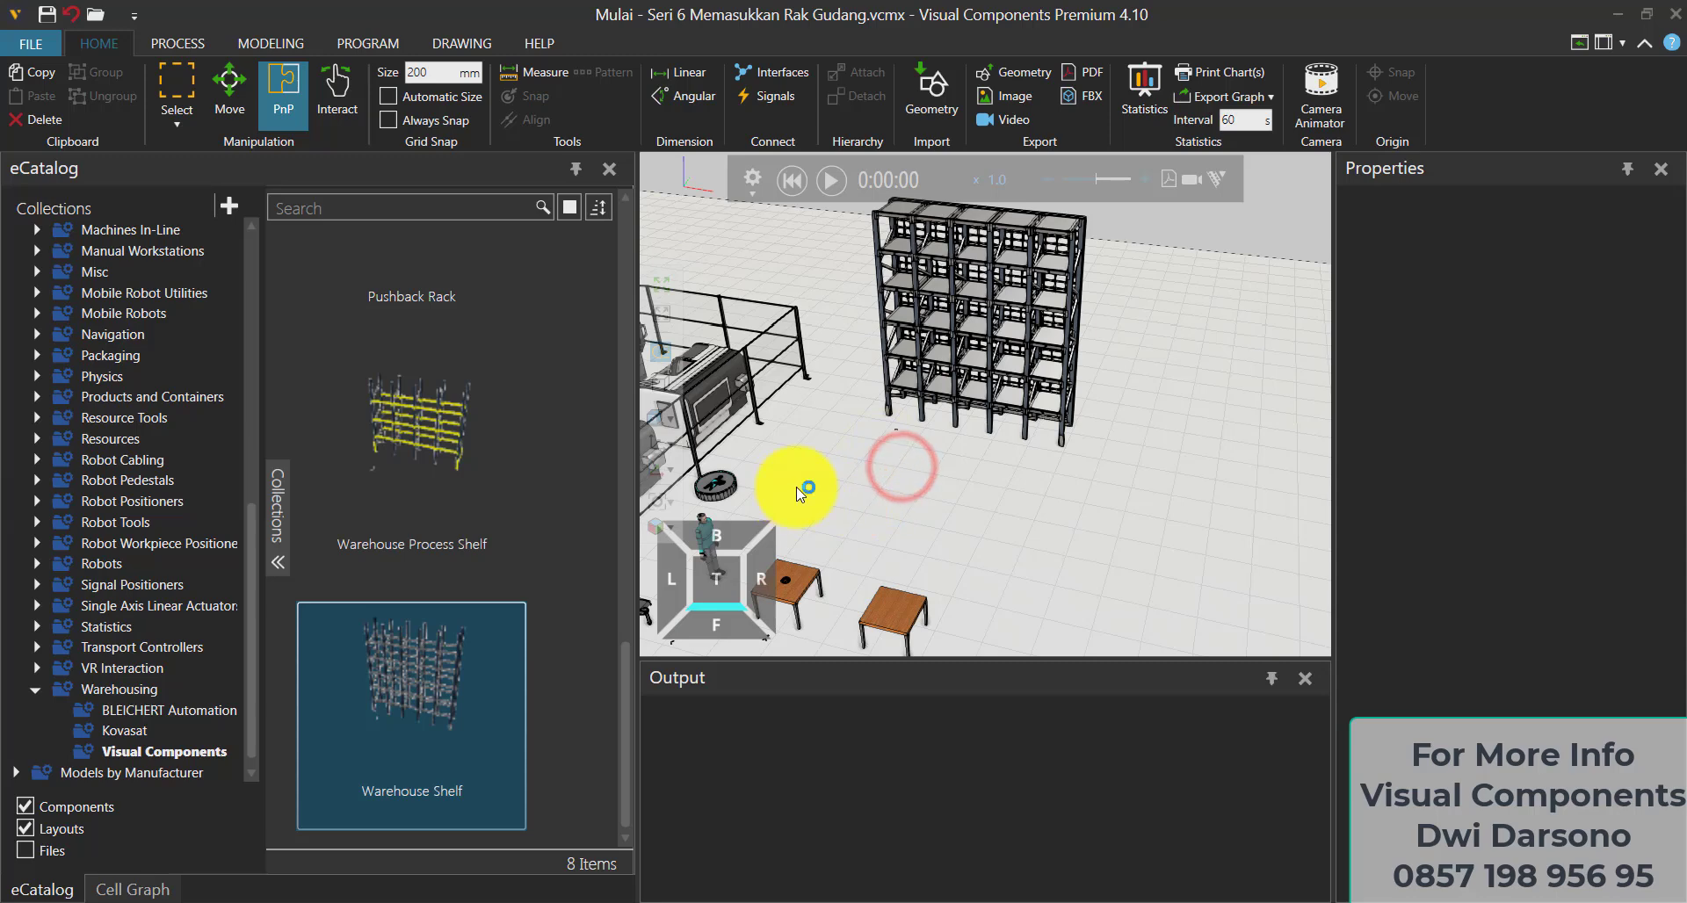
# Browse the catalog to the Visual Components models in the Flow Components collection
pyautogui.moveTo(856, 464); pyautogui.dragTo(895, 525, button='middle')
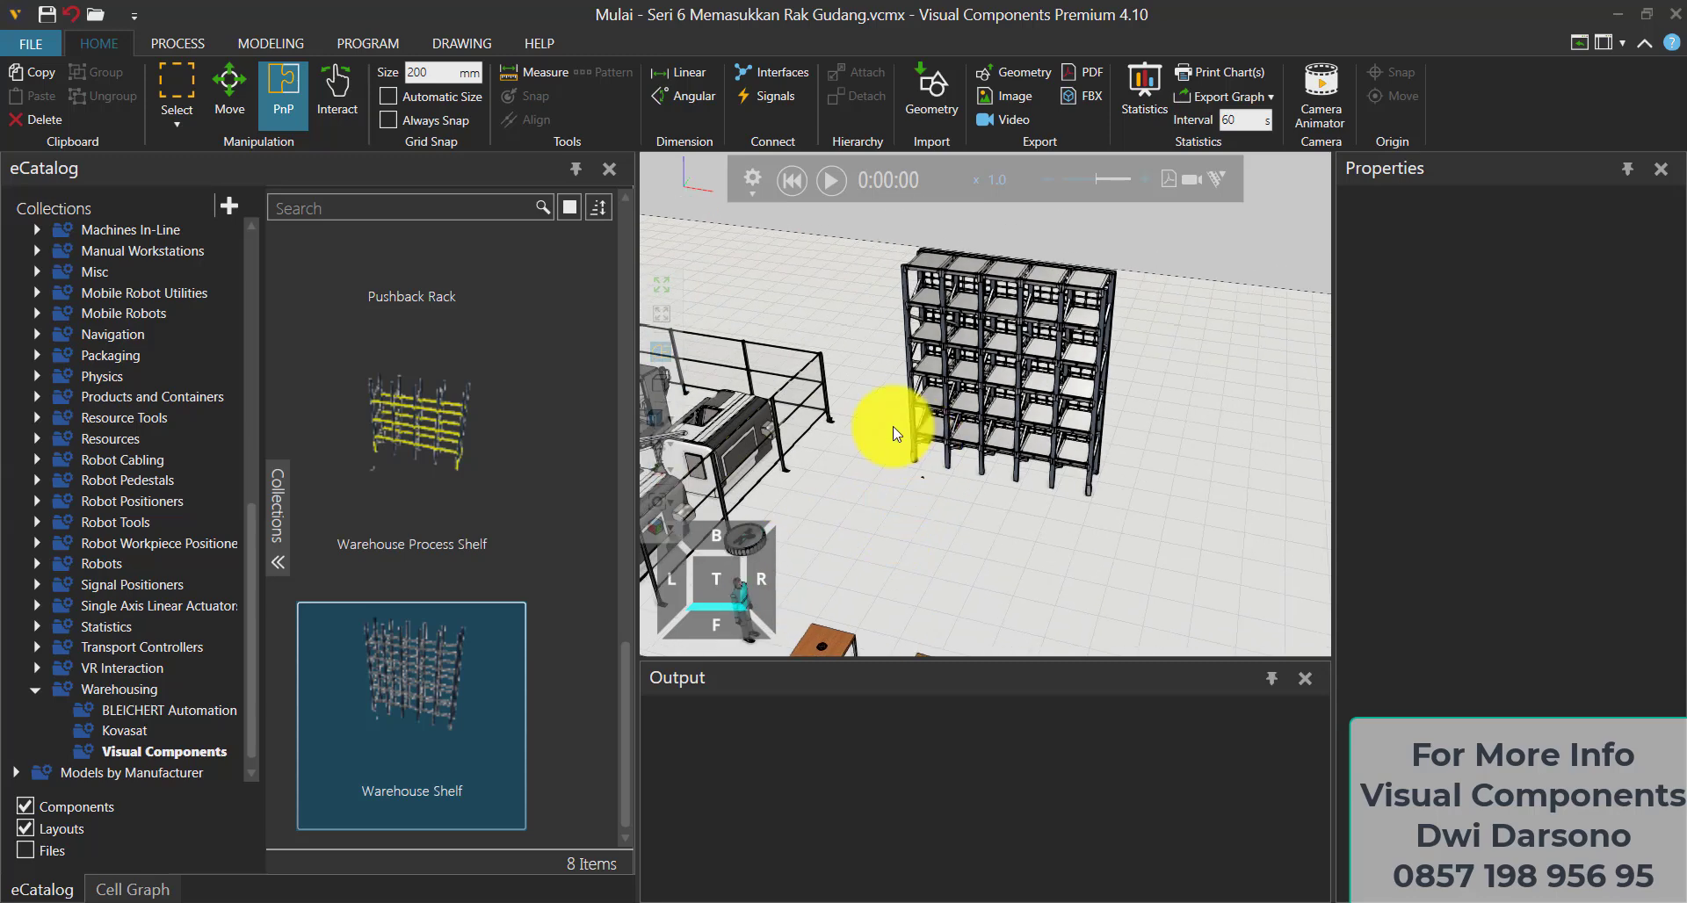
pyautogui.scroll(5, 935, 362)
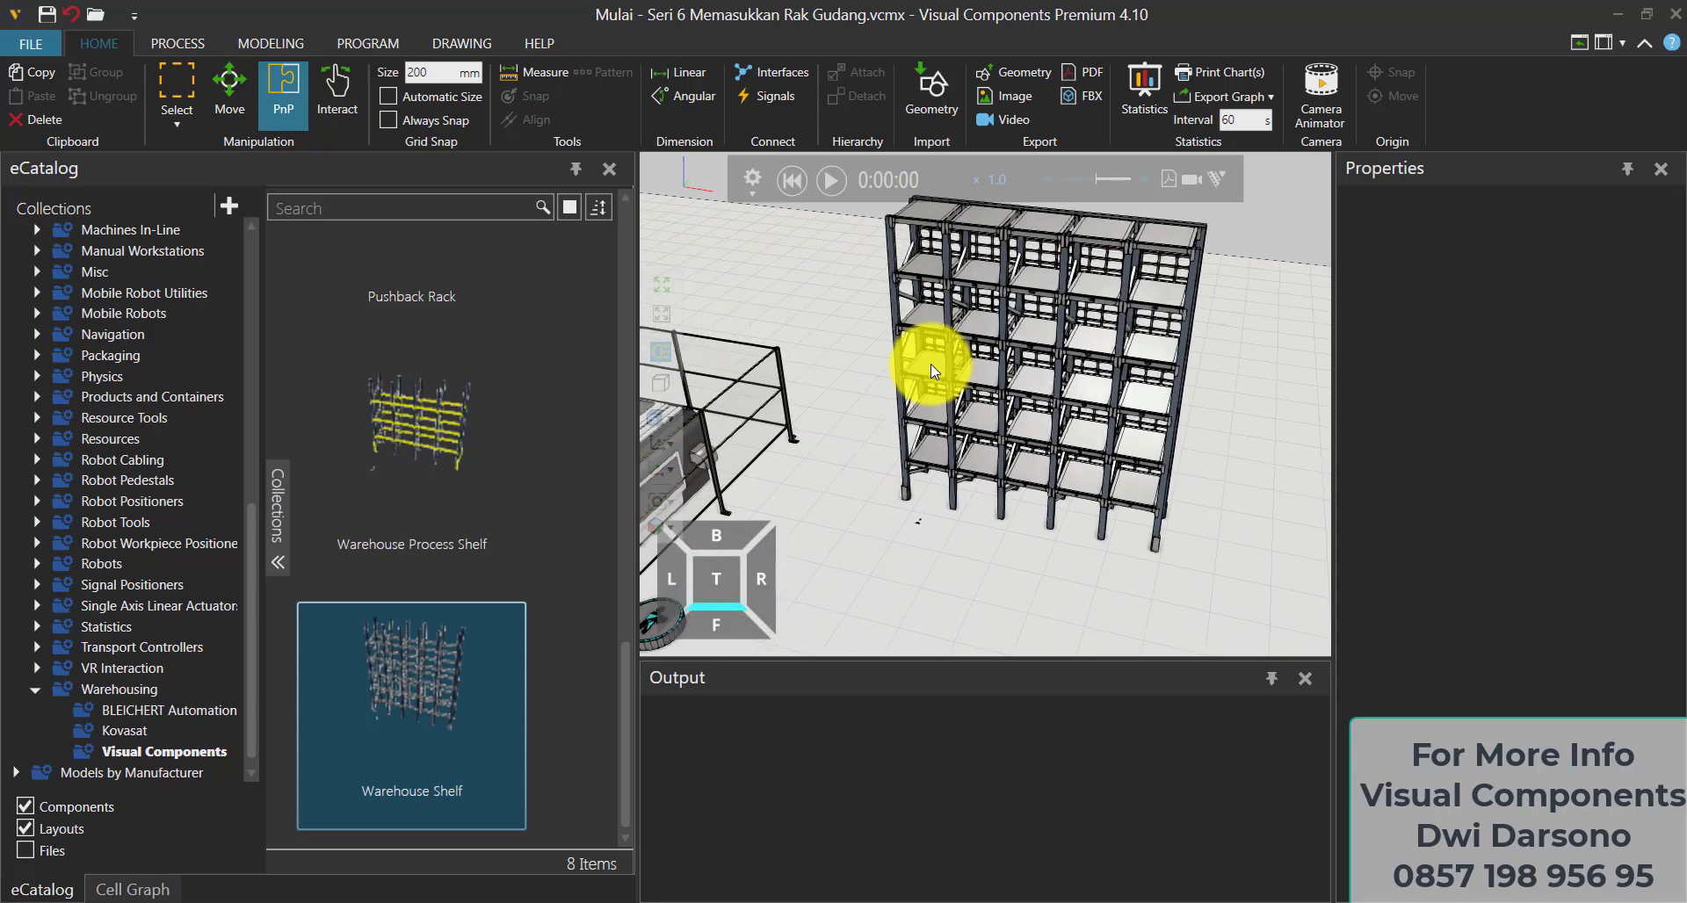
pyautogui.moveTo(930, 362); pyautogui.dragTo(930, 413, button='right')
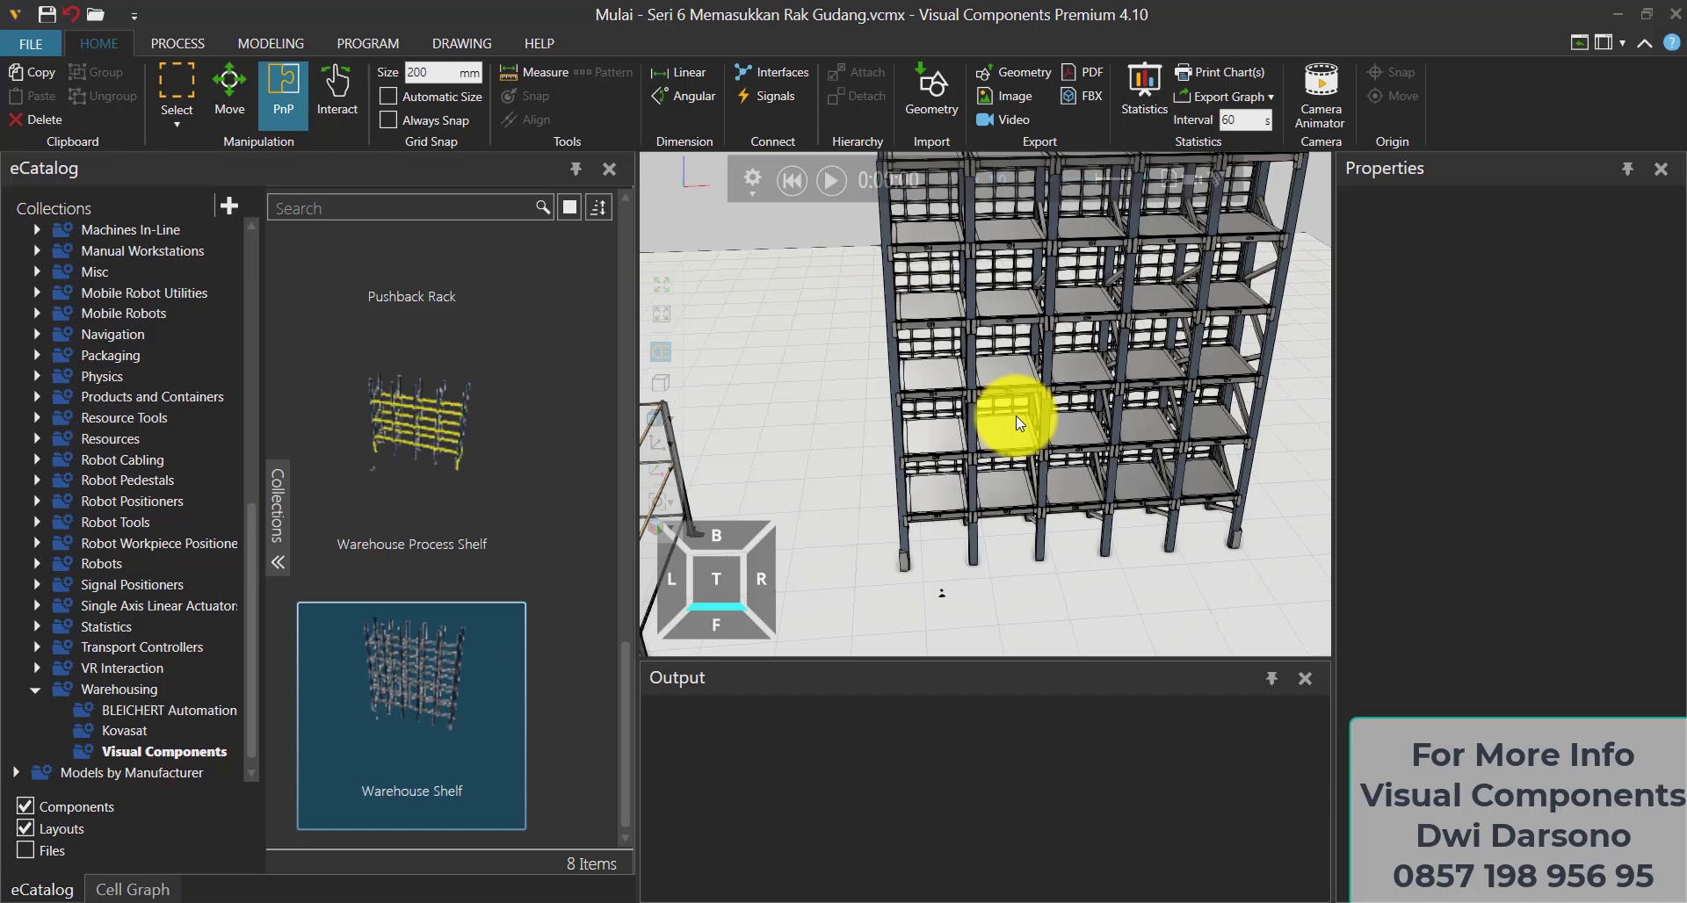
pyautogui.scroll(2, 106, 562)
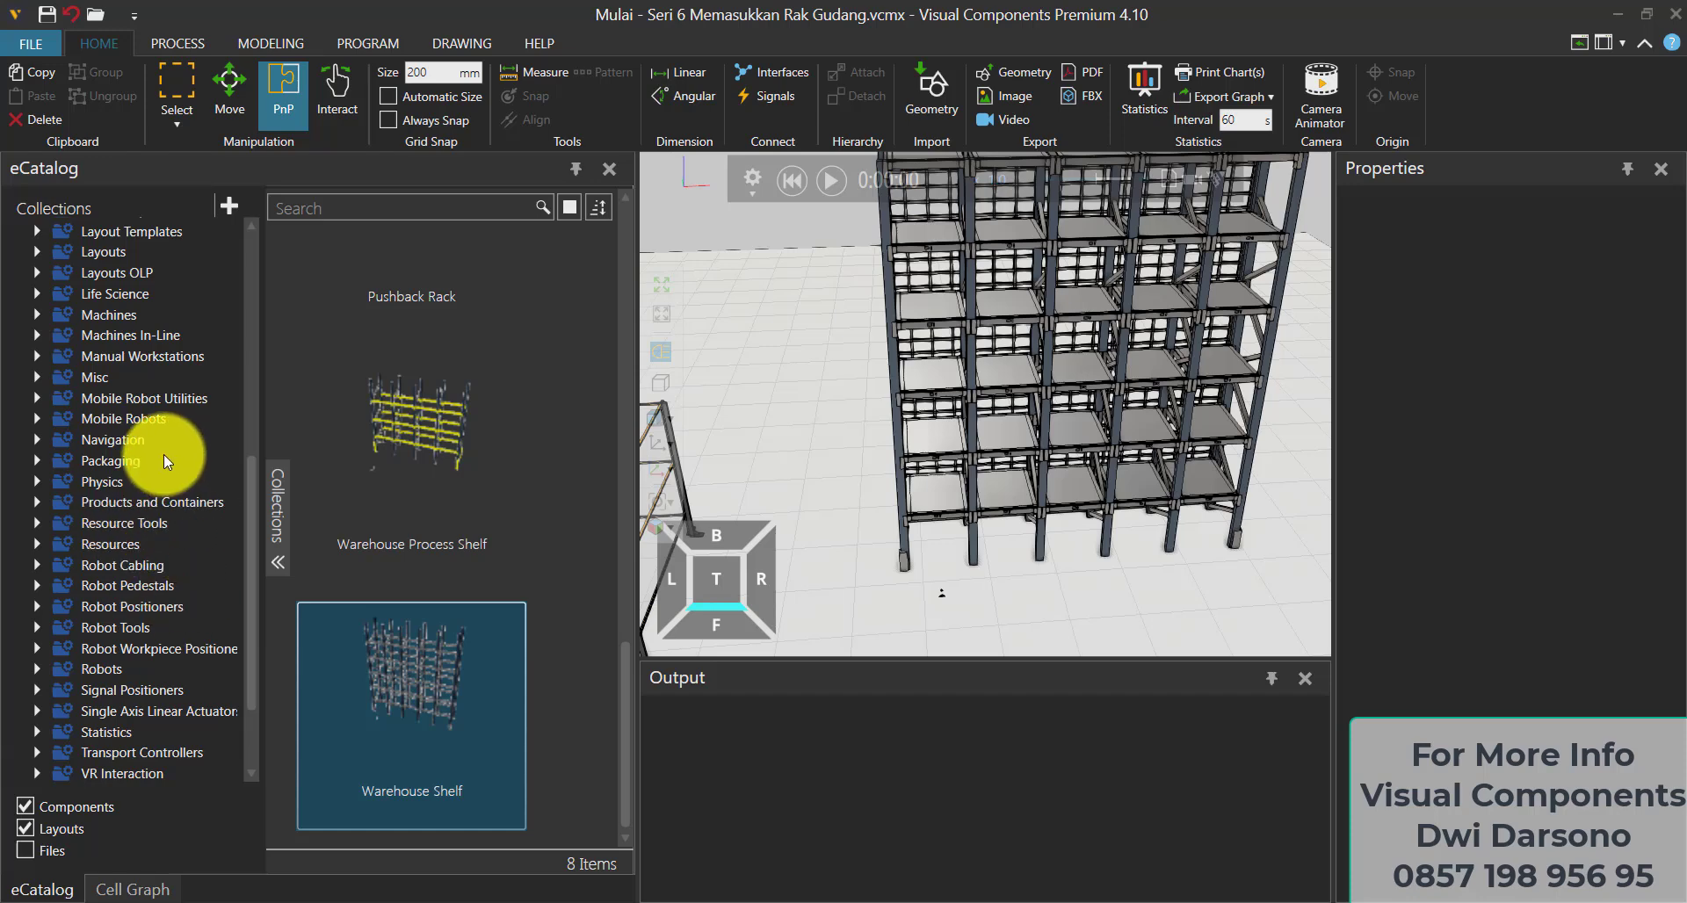
pyautogui.scroll(2, 163, 455)
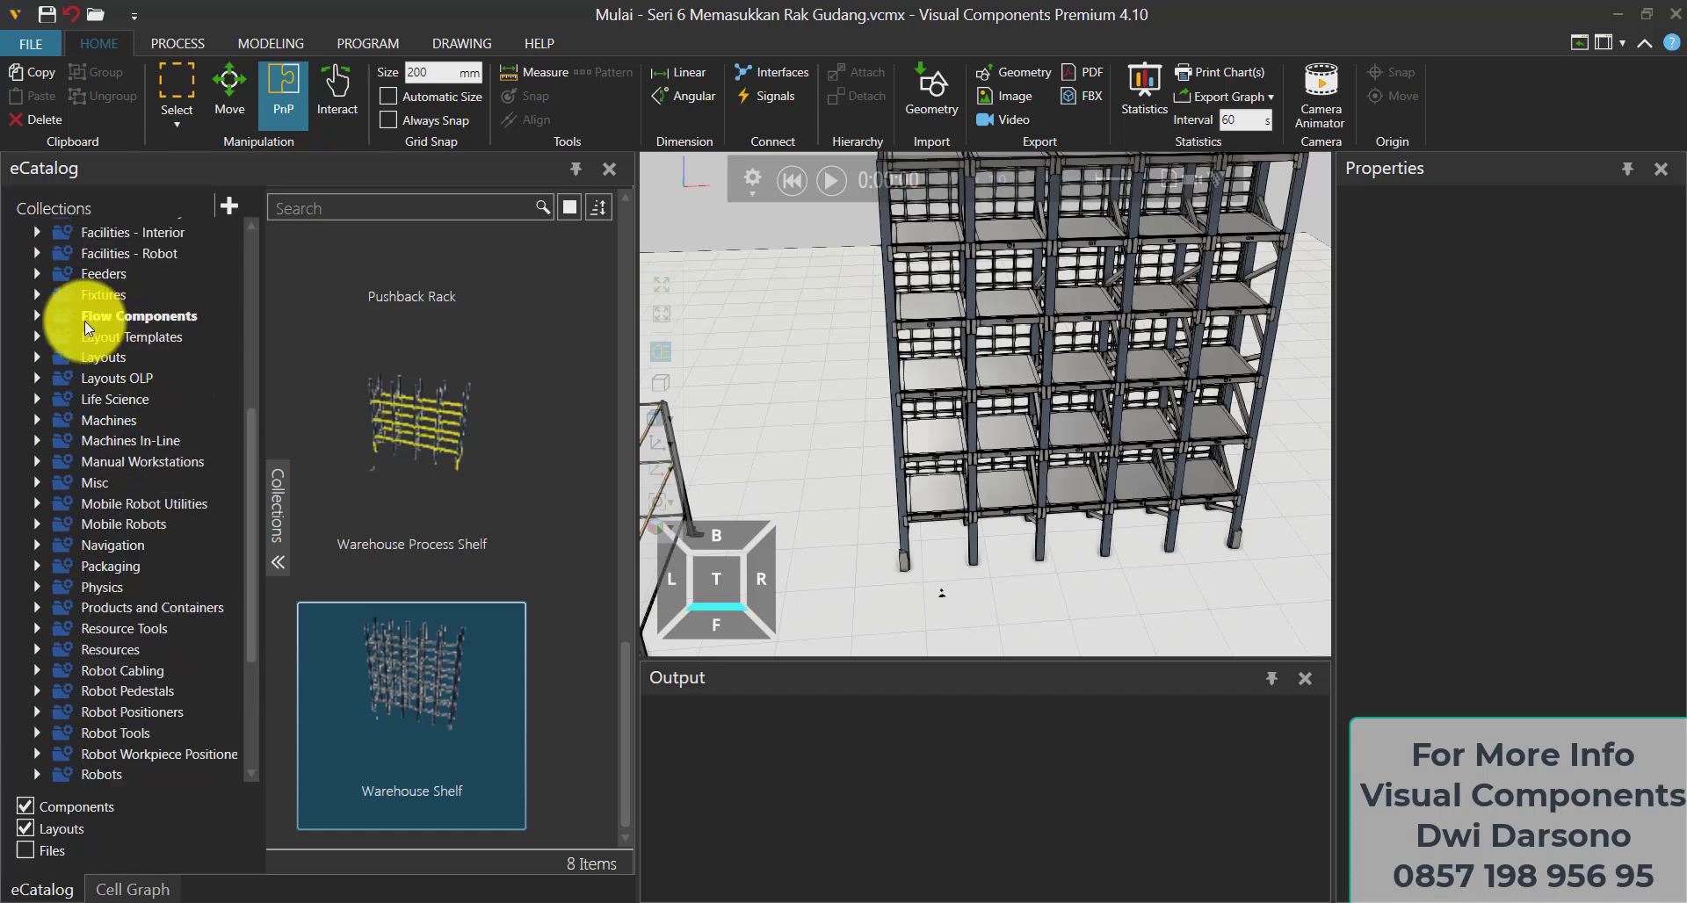
pyautogui.click(37, 317)
pyautogui.click(123, 334)
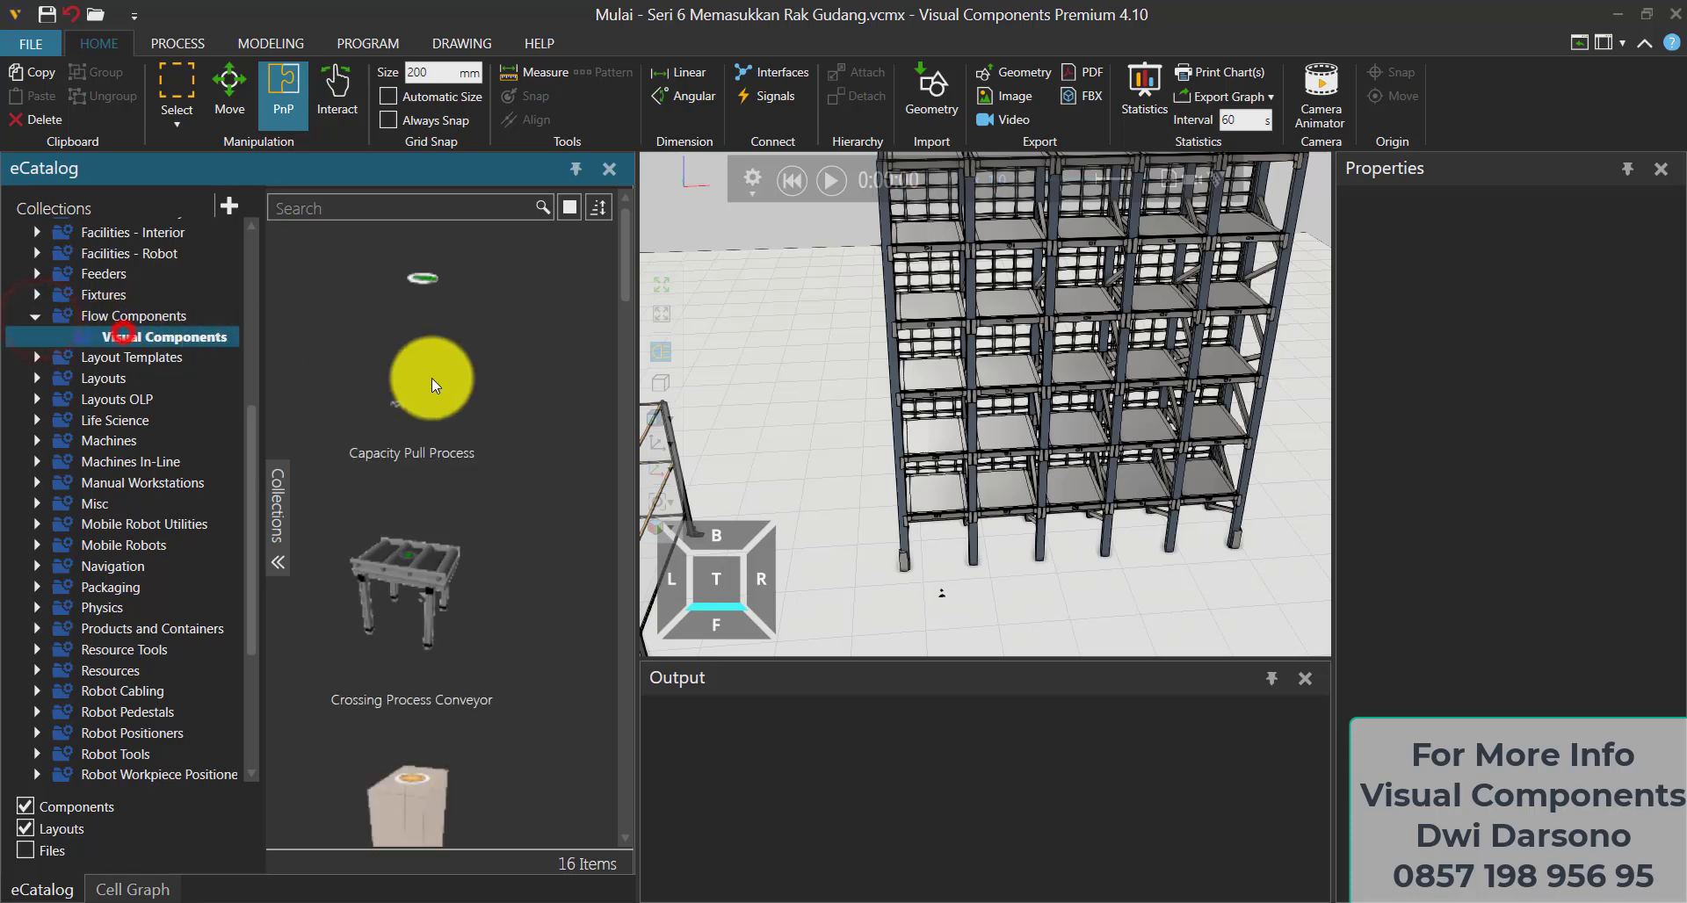
# Add a Feeder Process to the floor beside the warehouse shelf, at about X 8831, Y 9433, and deselect it
pyautogui.scroll(-3, 480, 650)
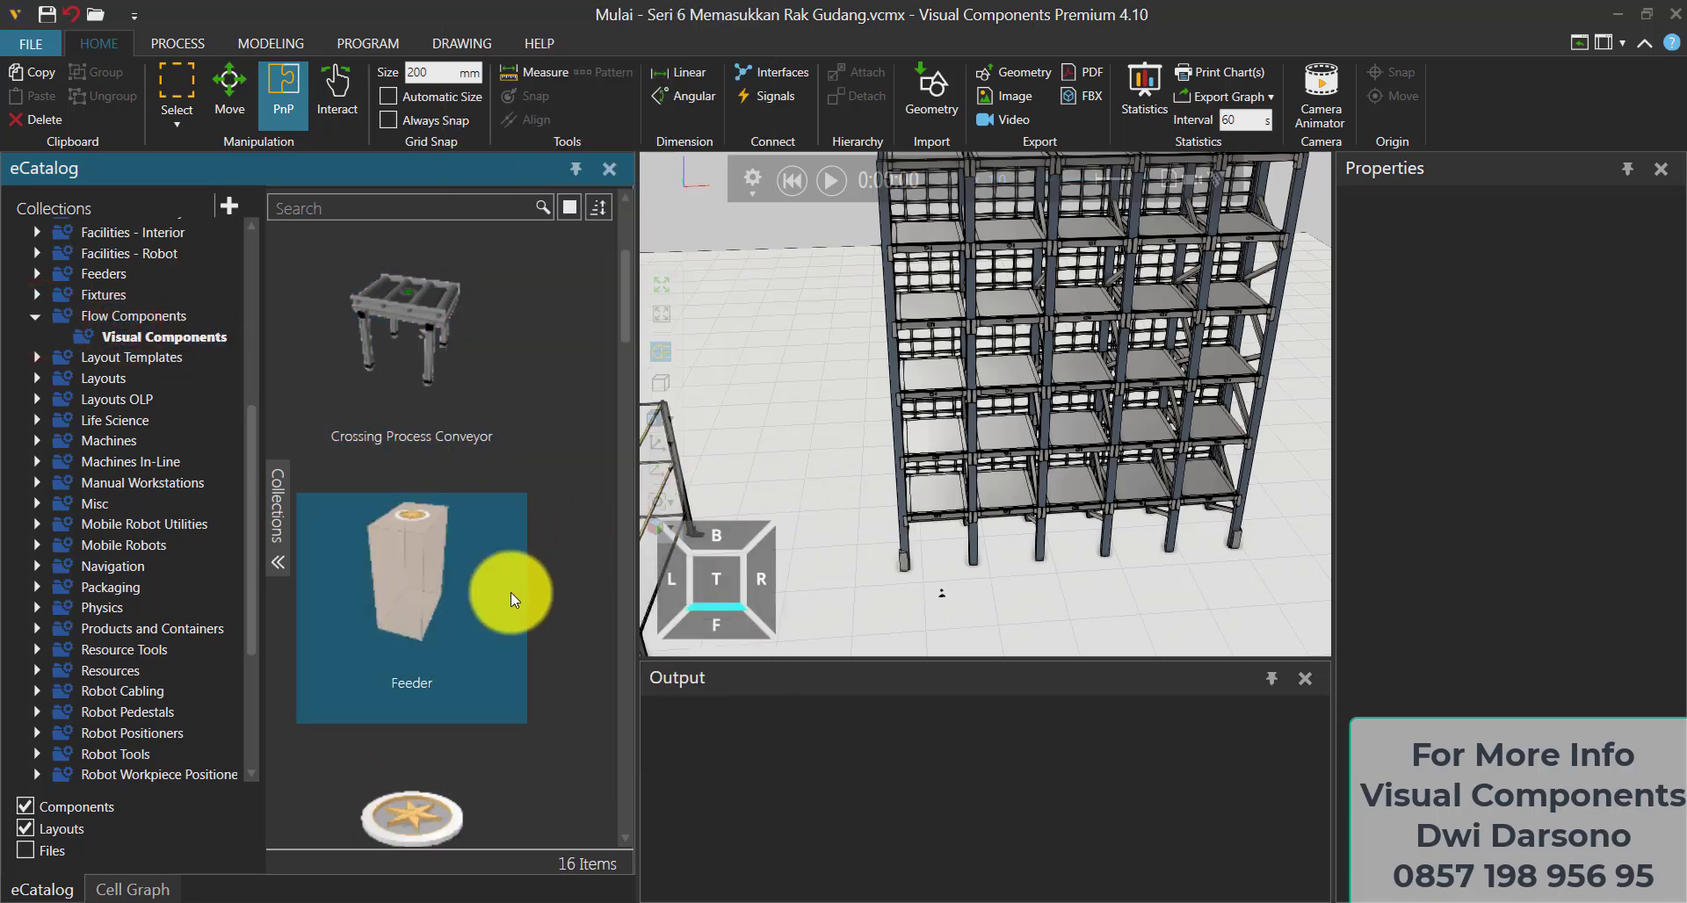
pyautogui.scroll(-3, 476, 747)
pyautogui.click(409, 608)
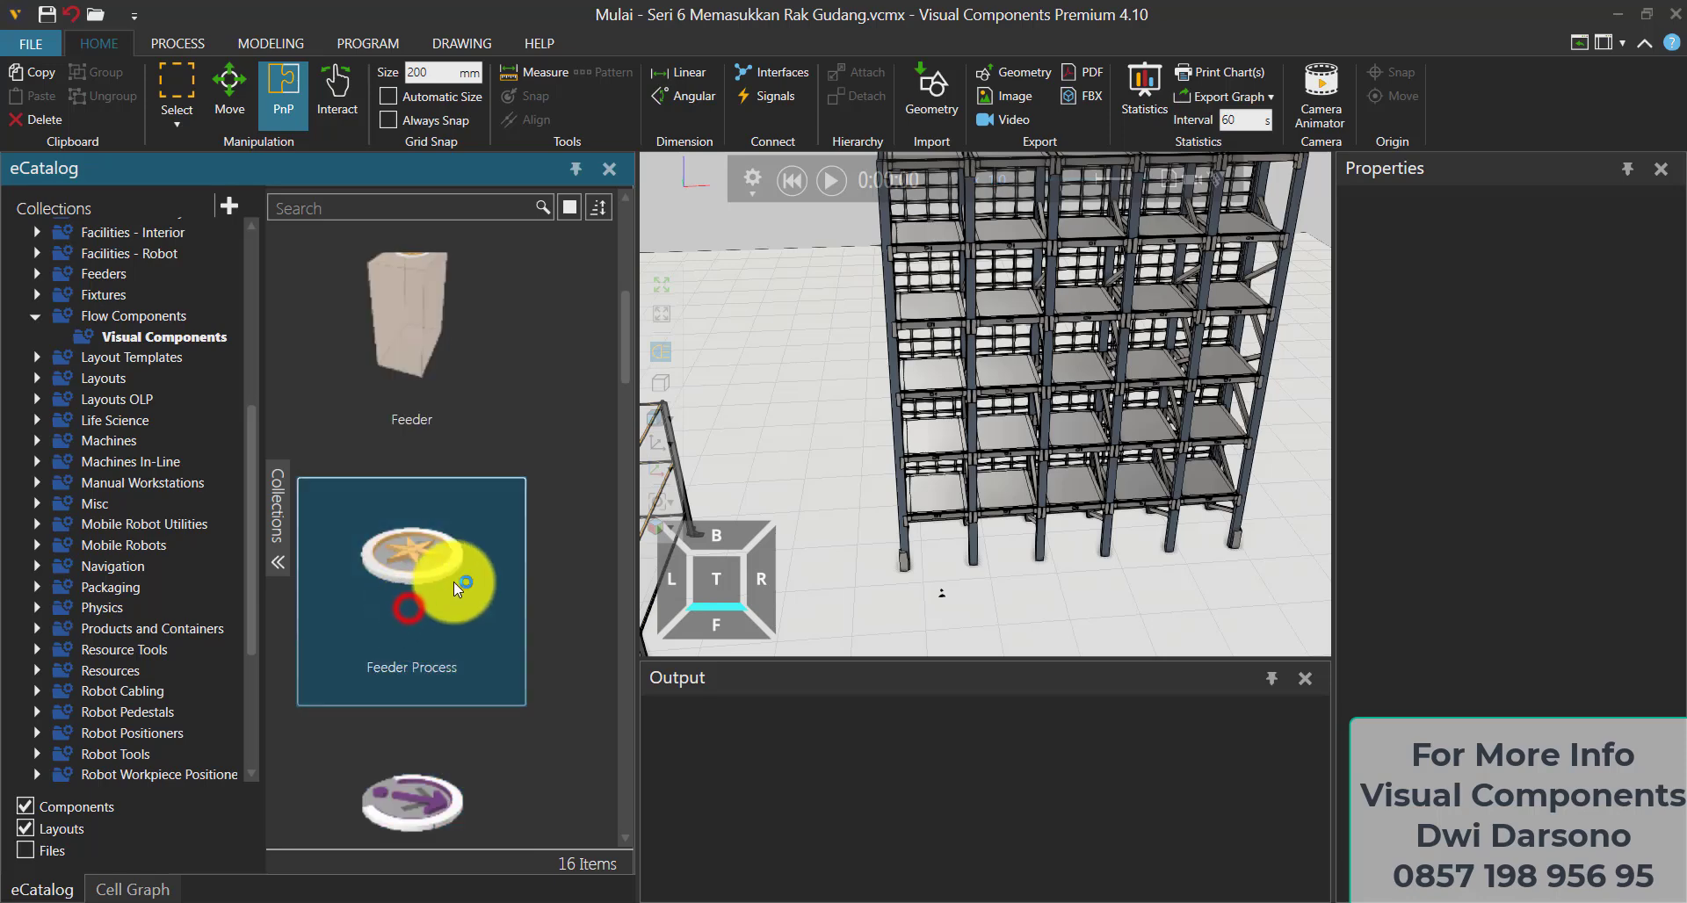
pyautogui.moveTo(411, 555); pyautogui.dragTo(796, 532)
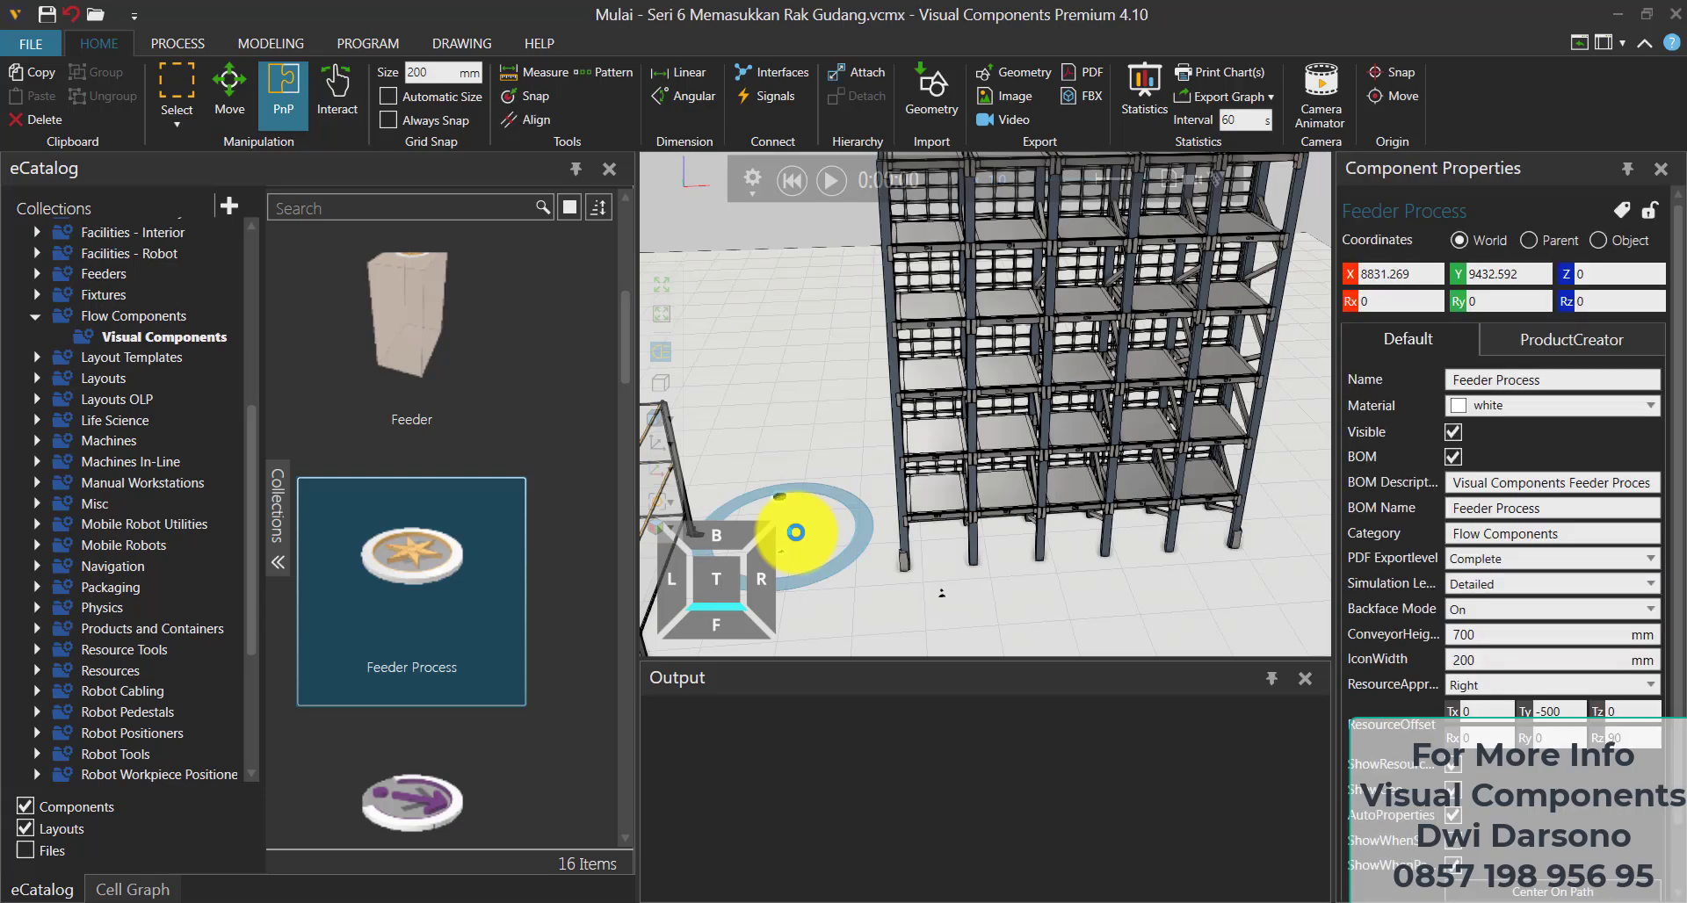
pyautogui.click(803, 434)
# Move the feeder process slightly closer to the warehouse shelf, to about X 9111, Y 9456
pyautogui.scroll(4, 775, 487)
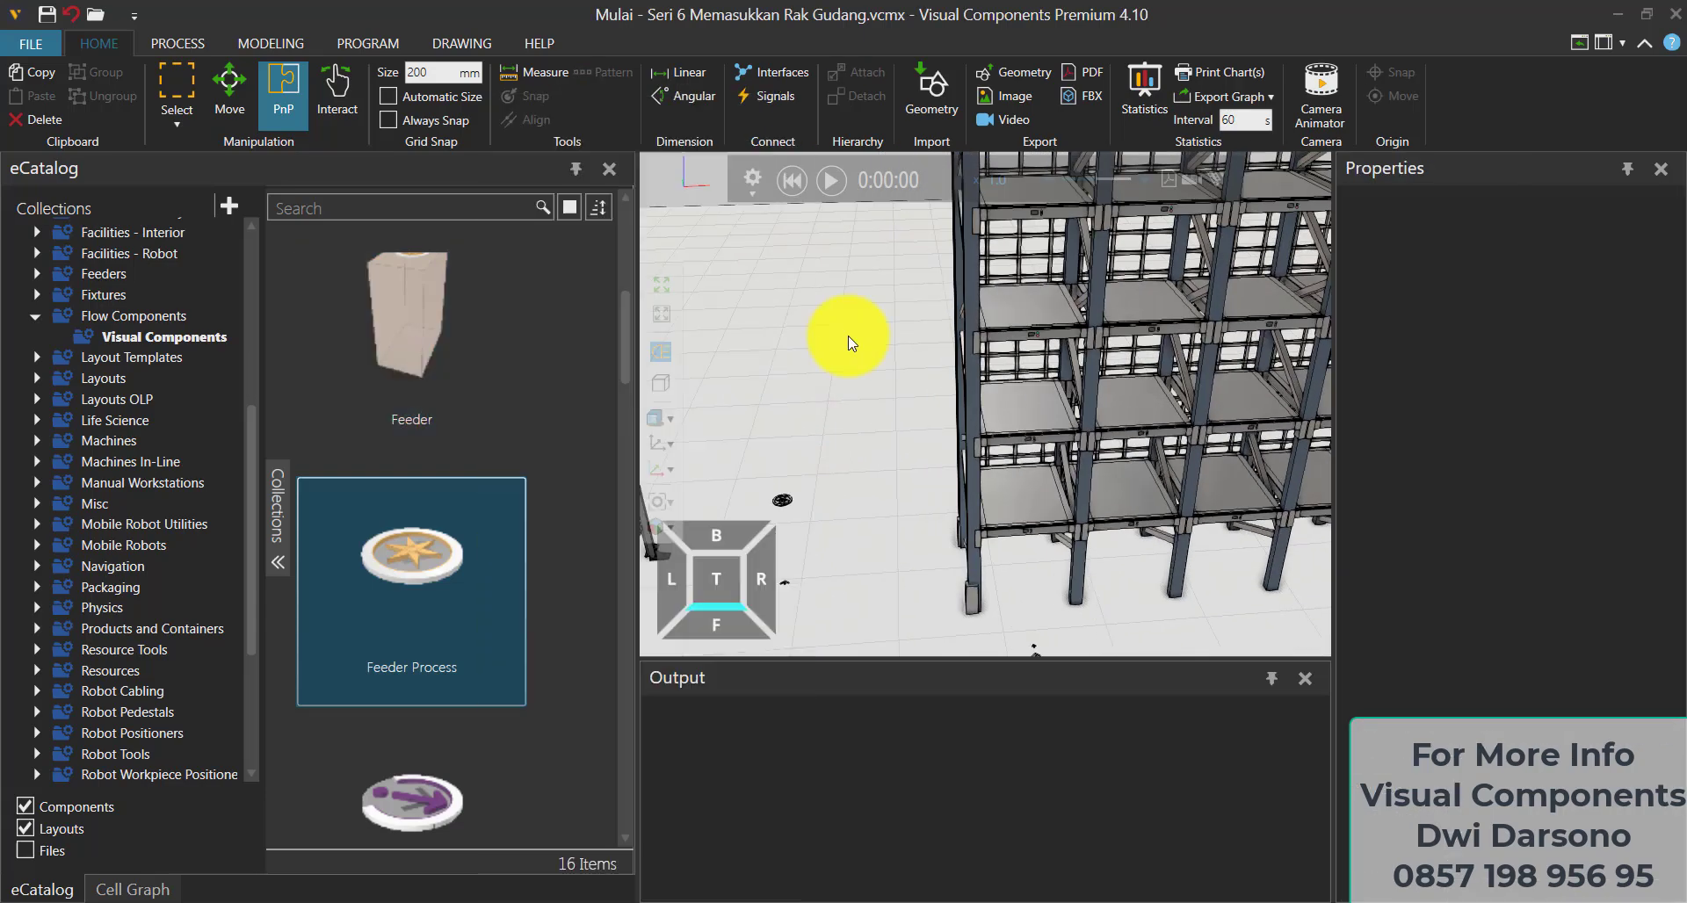
pyautogui.scroll(-5, 919, 366)
pyautogui.scroll(-4, 840, 453)
pyautogui.moveTo(929, 459); pyautogui.dragTo(1102, 508, button='middle')
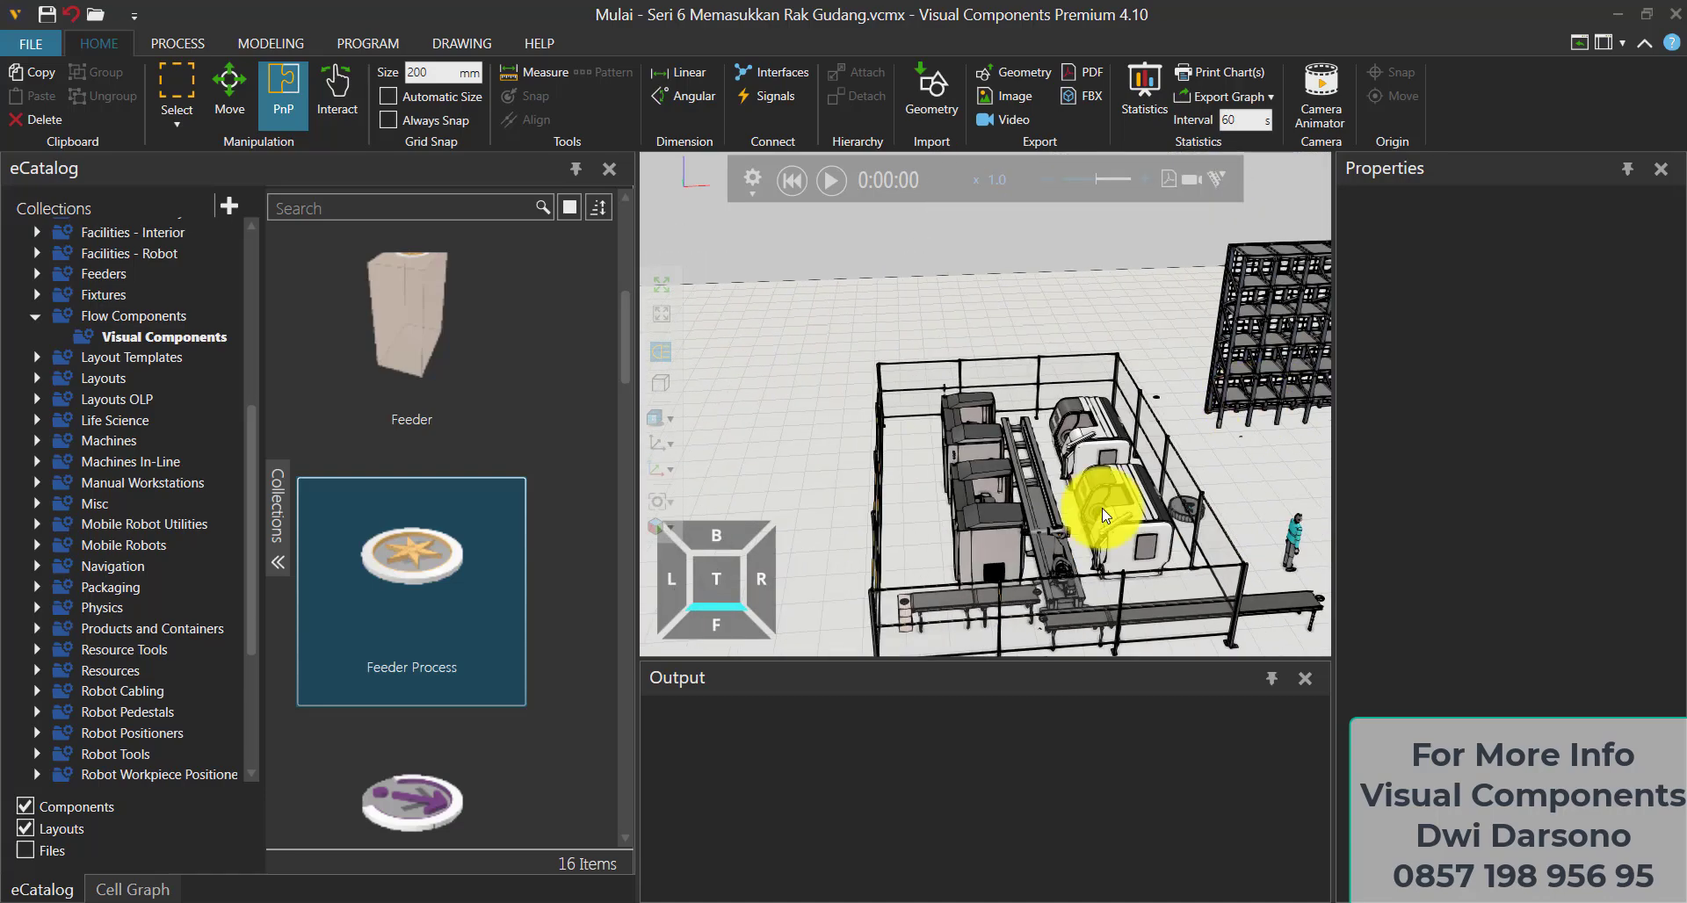
pyautogui.scroll(10, 1104, 297)
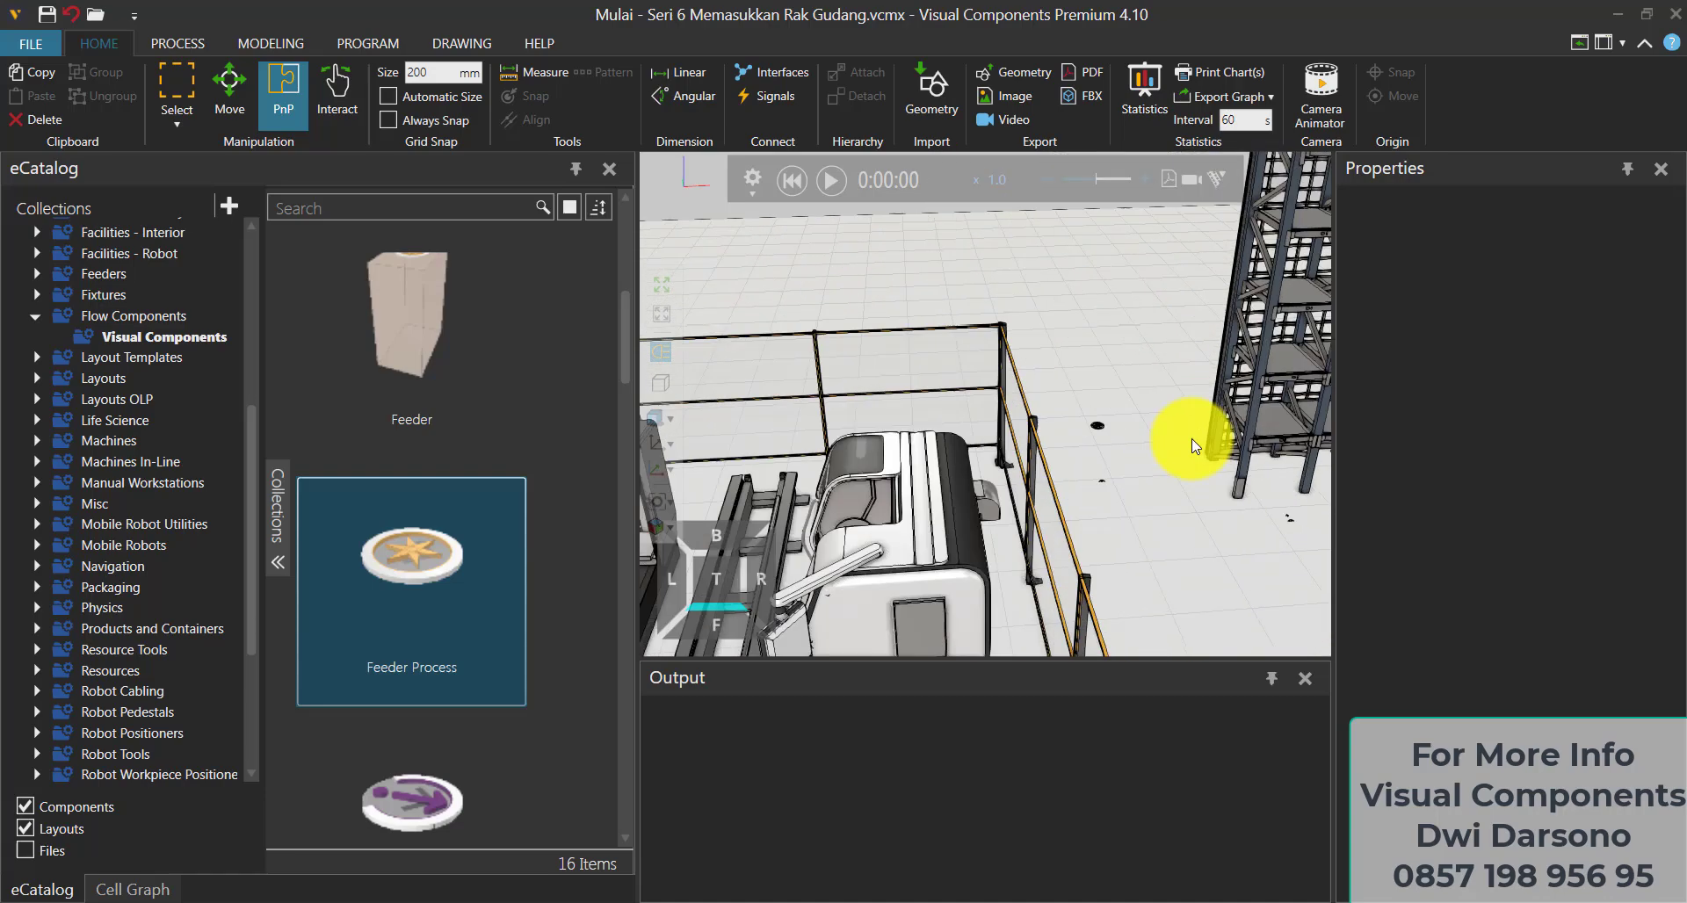
pyautogui.moveTo(1075, 484); pyautogui.dragTo(833, 483, button='middle')
pyautogui.click(903, 408)
pyautogui.moveTo(970, 591); pyautogui.dragTo(1011, 582)
pyautogui.click(1011, 580)
# Run the simulation briefly, inspect the product created by the feeder process, and reset the simulation
pyautogui.moveTo(909, 427); pyautogui.dragTo(745, 484, button='middle')
pyautogui.click(833, 184)
pyautogui.scroll(3, 780, 474)
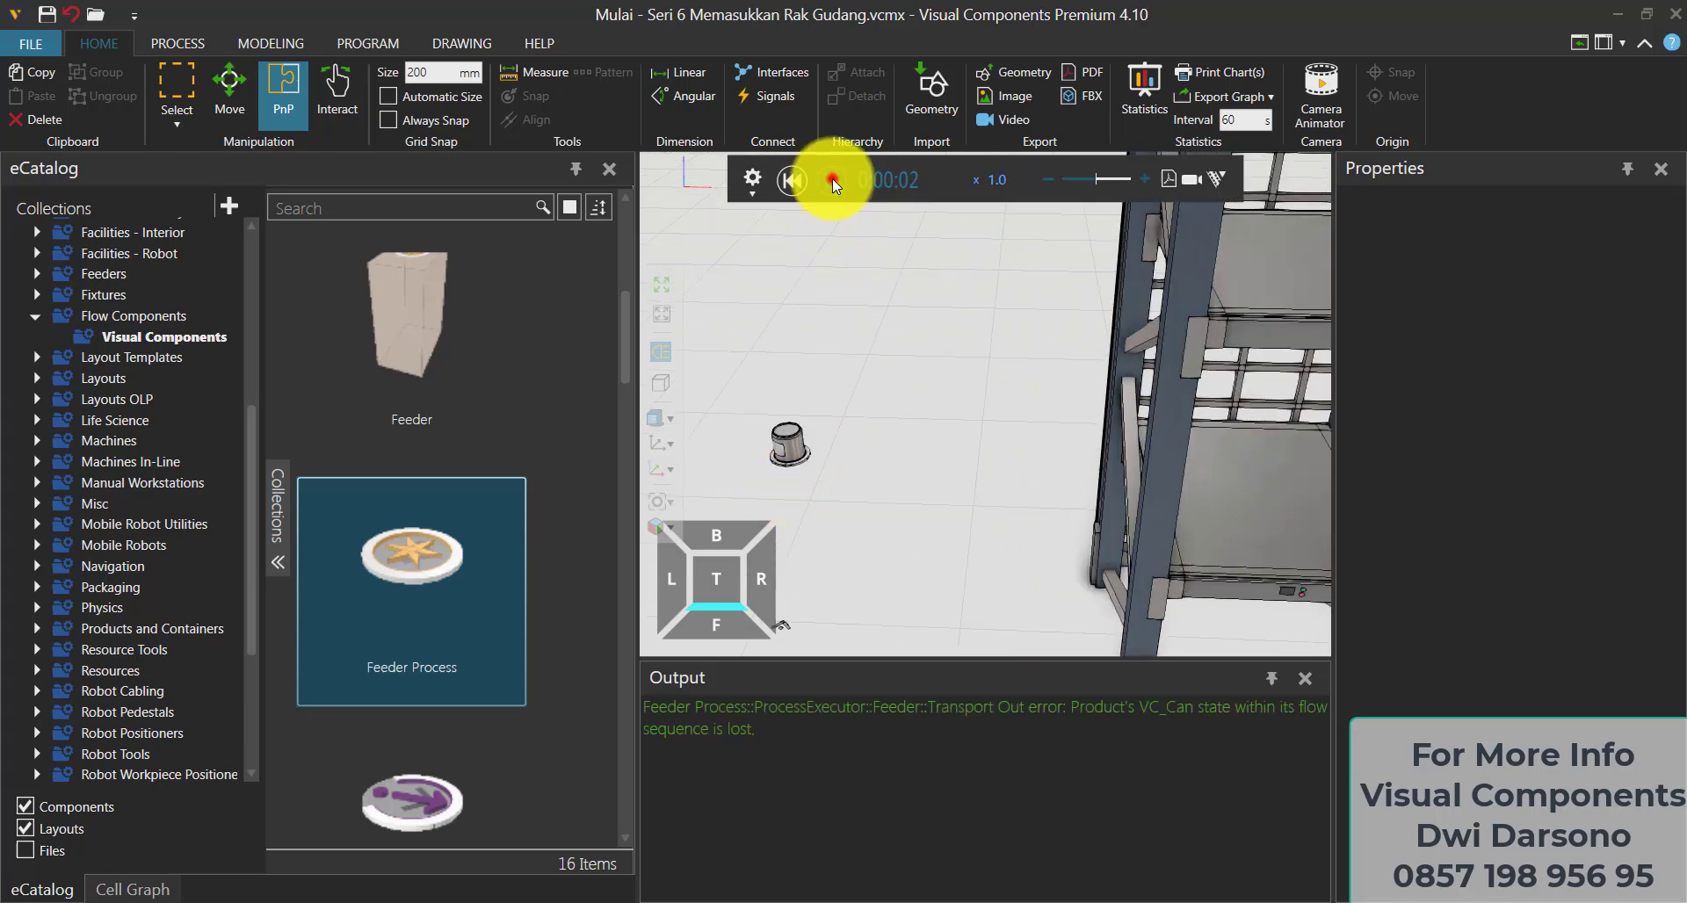
pyautogui.click(831, 180)
pyautogui.click(798, 445)
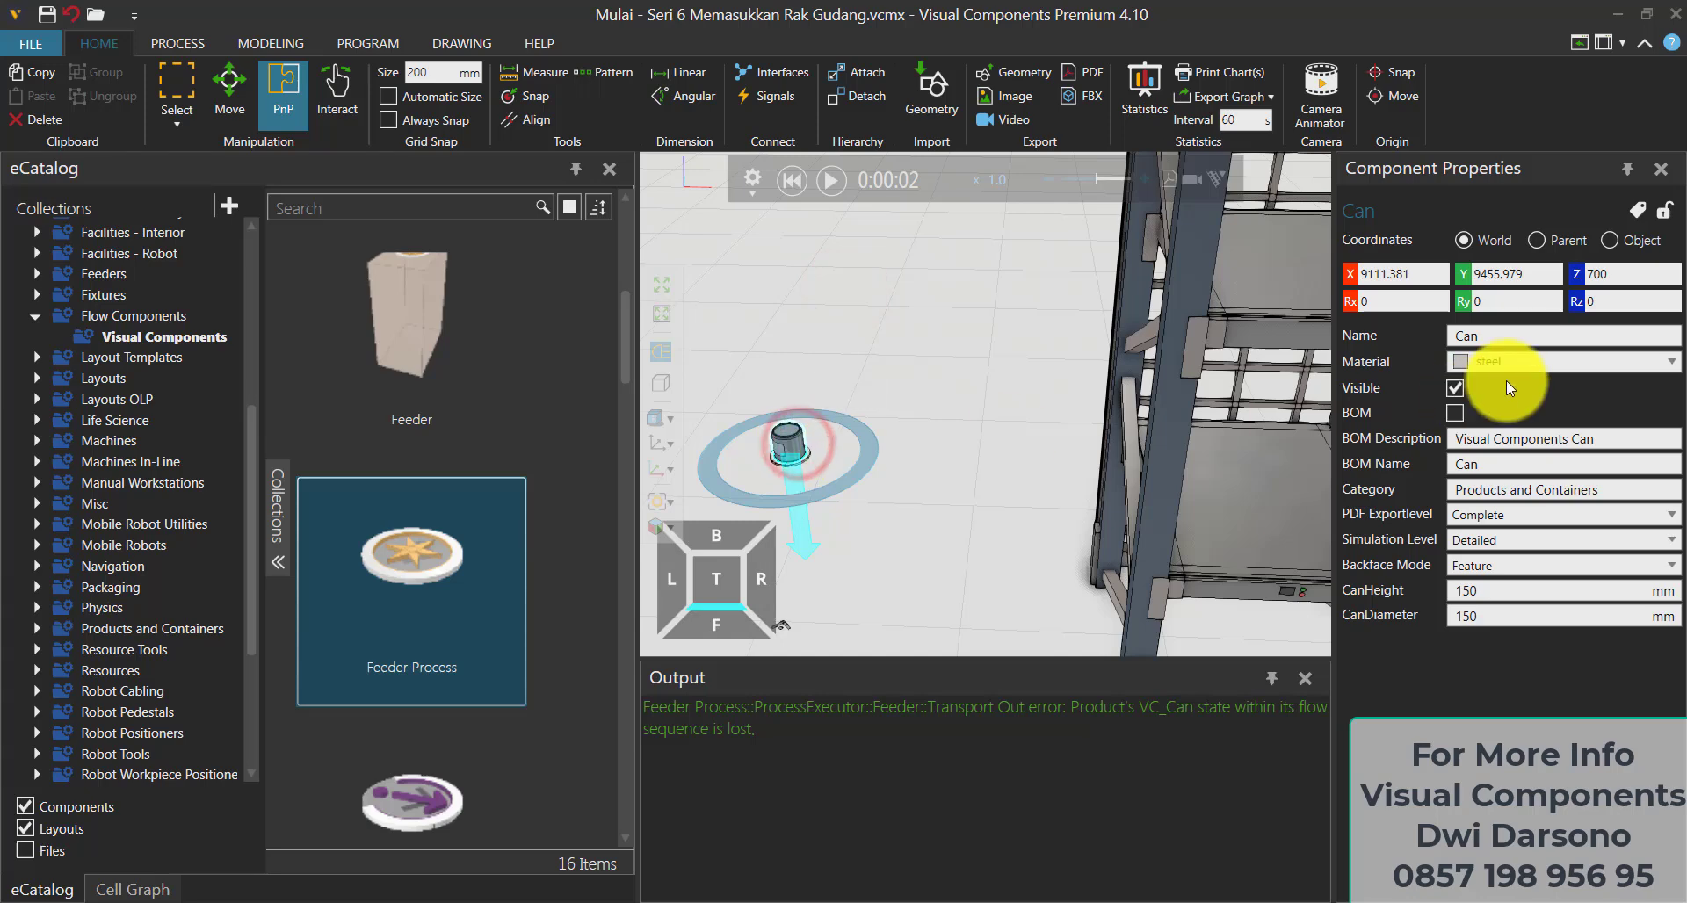
pyautogui.click(844, 246)
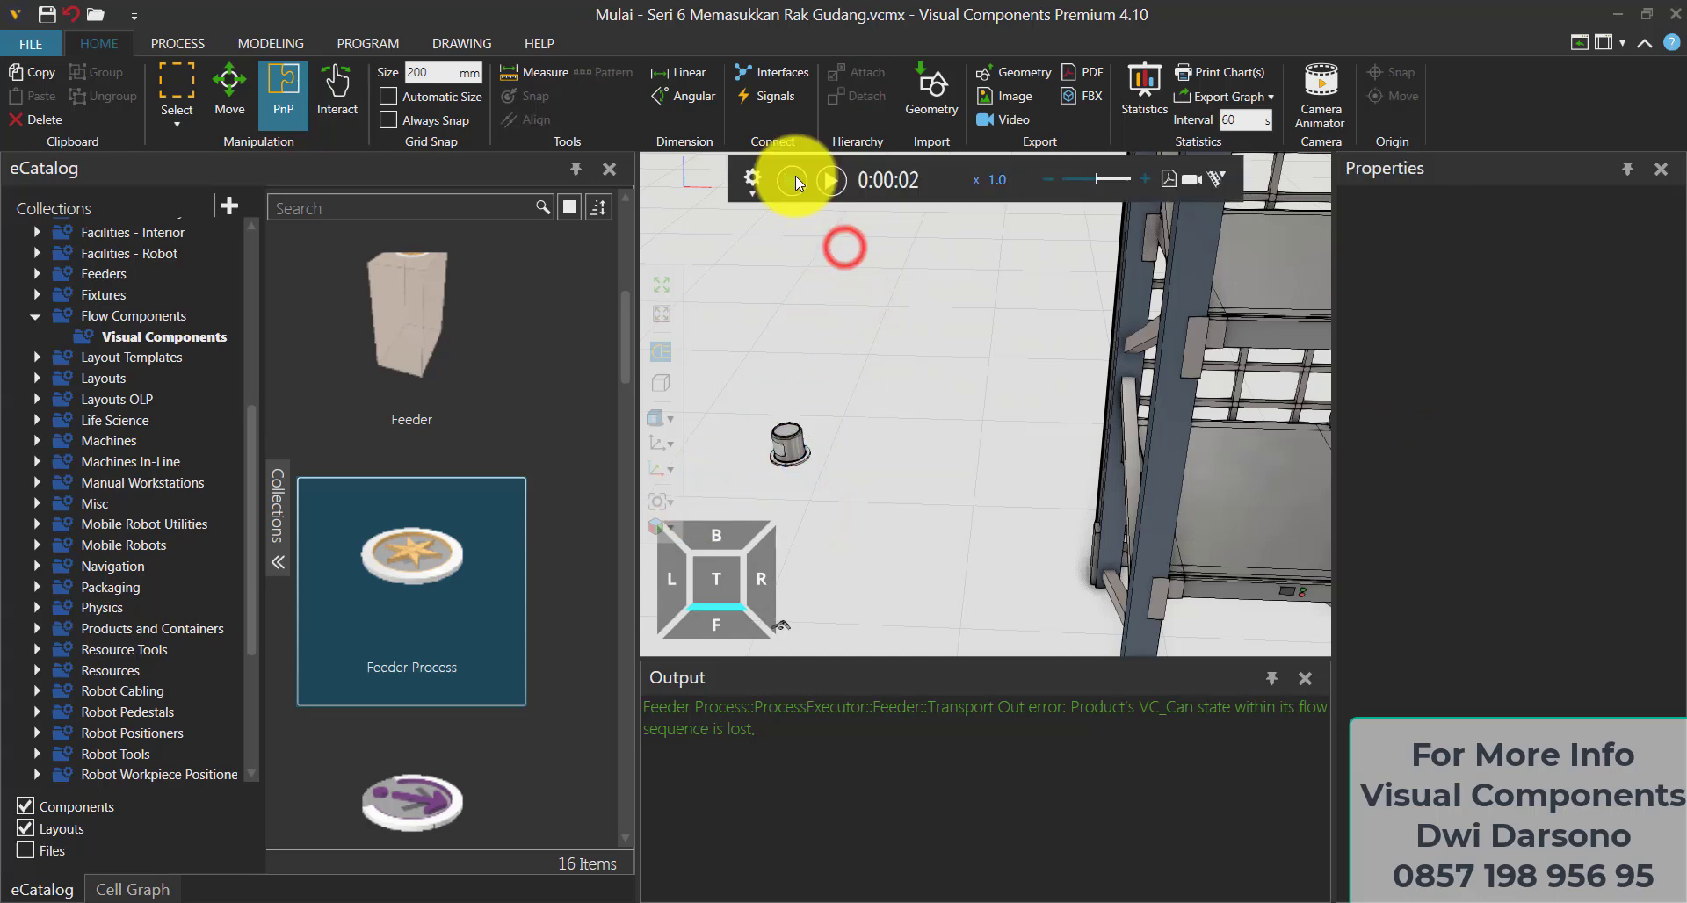
pyautogui.click(793, 181)
# Review the feeder process's ProductCreator settings and the existing product types in the Product Type Editor, and deselect the feeder
pyautogui.click(788, 462)
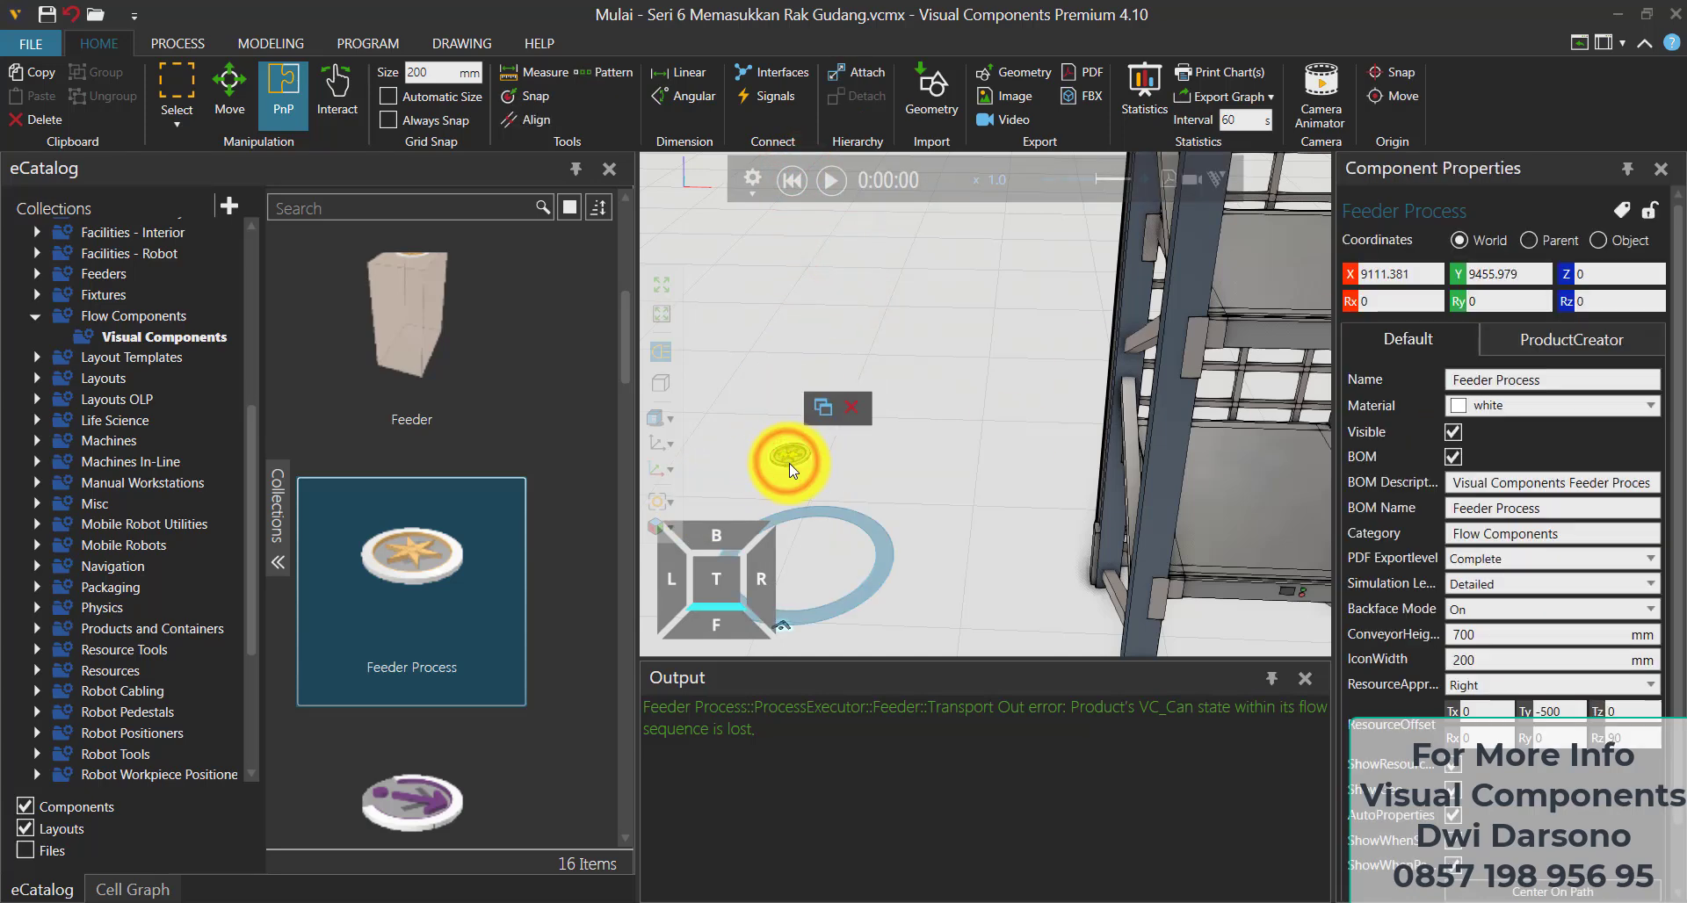
pyautogui.click(1617, 339)
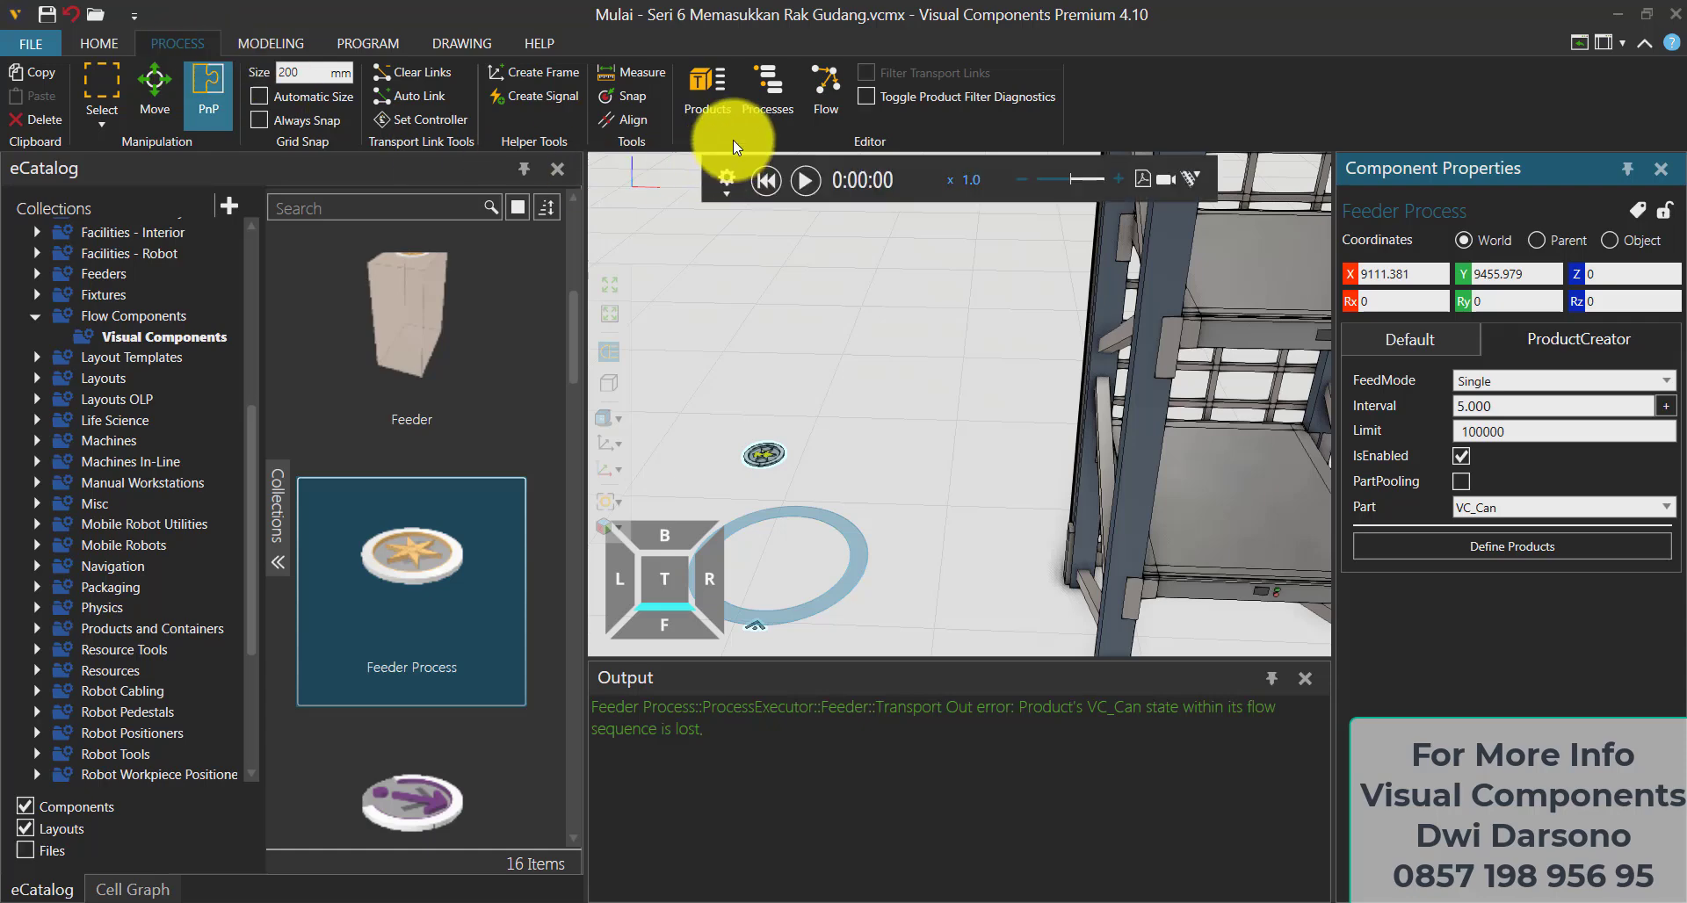
pyautogui.click(716, 98)
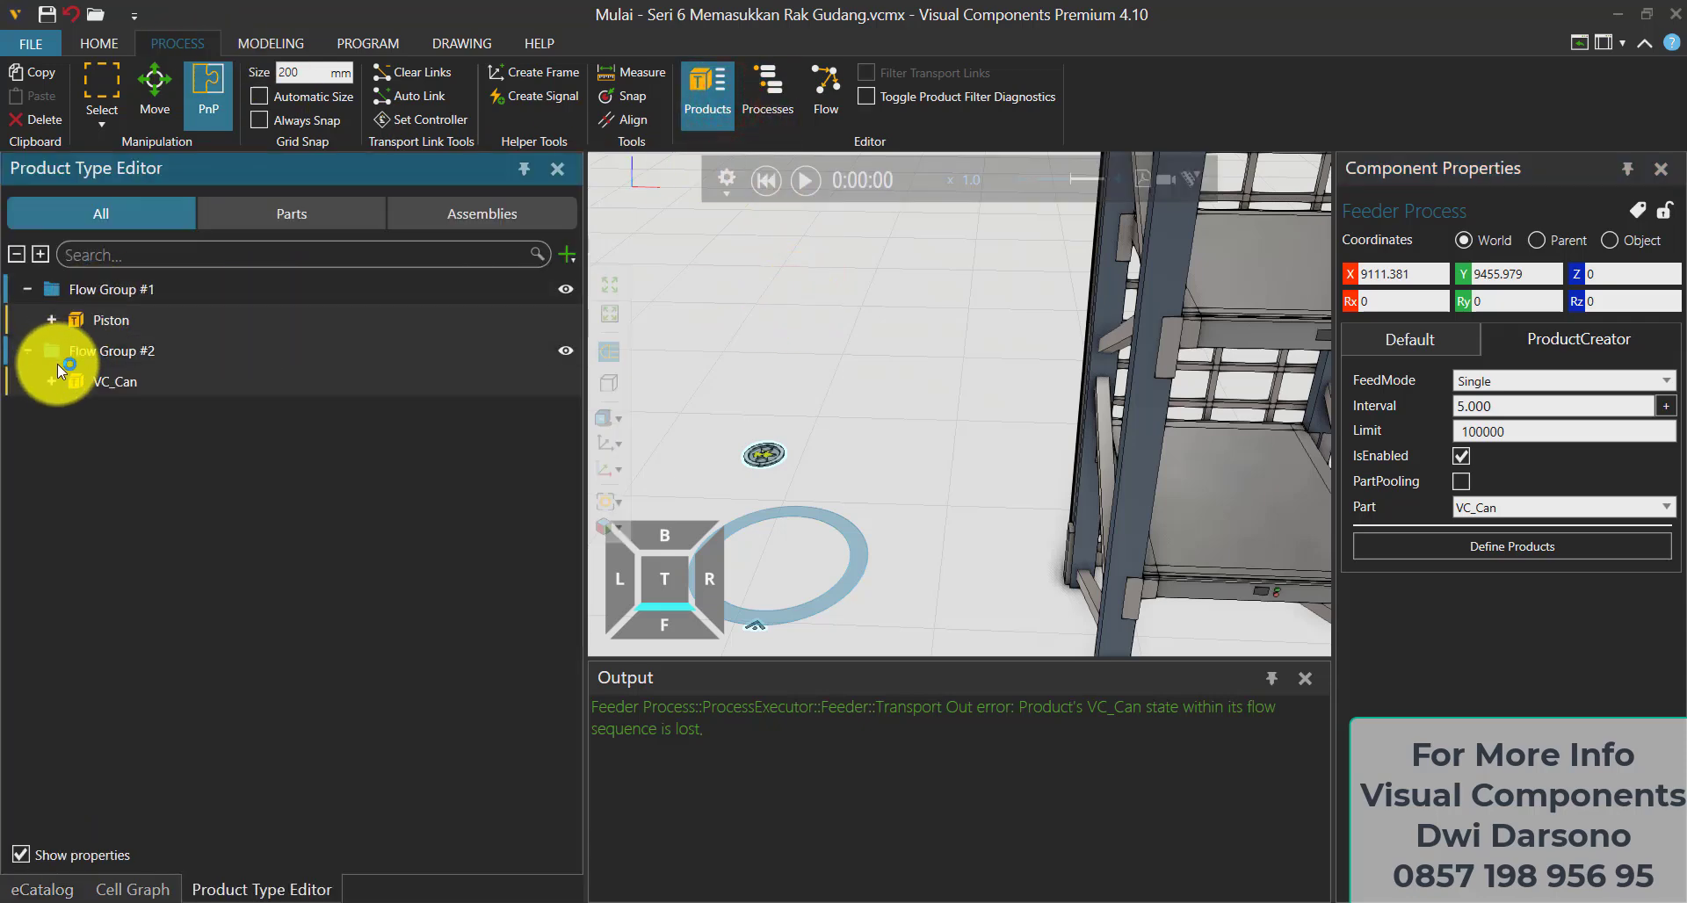
pyautogui.click(804, 332)
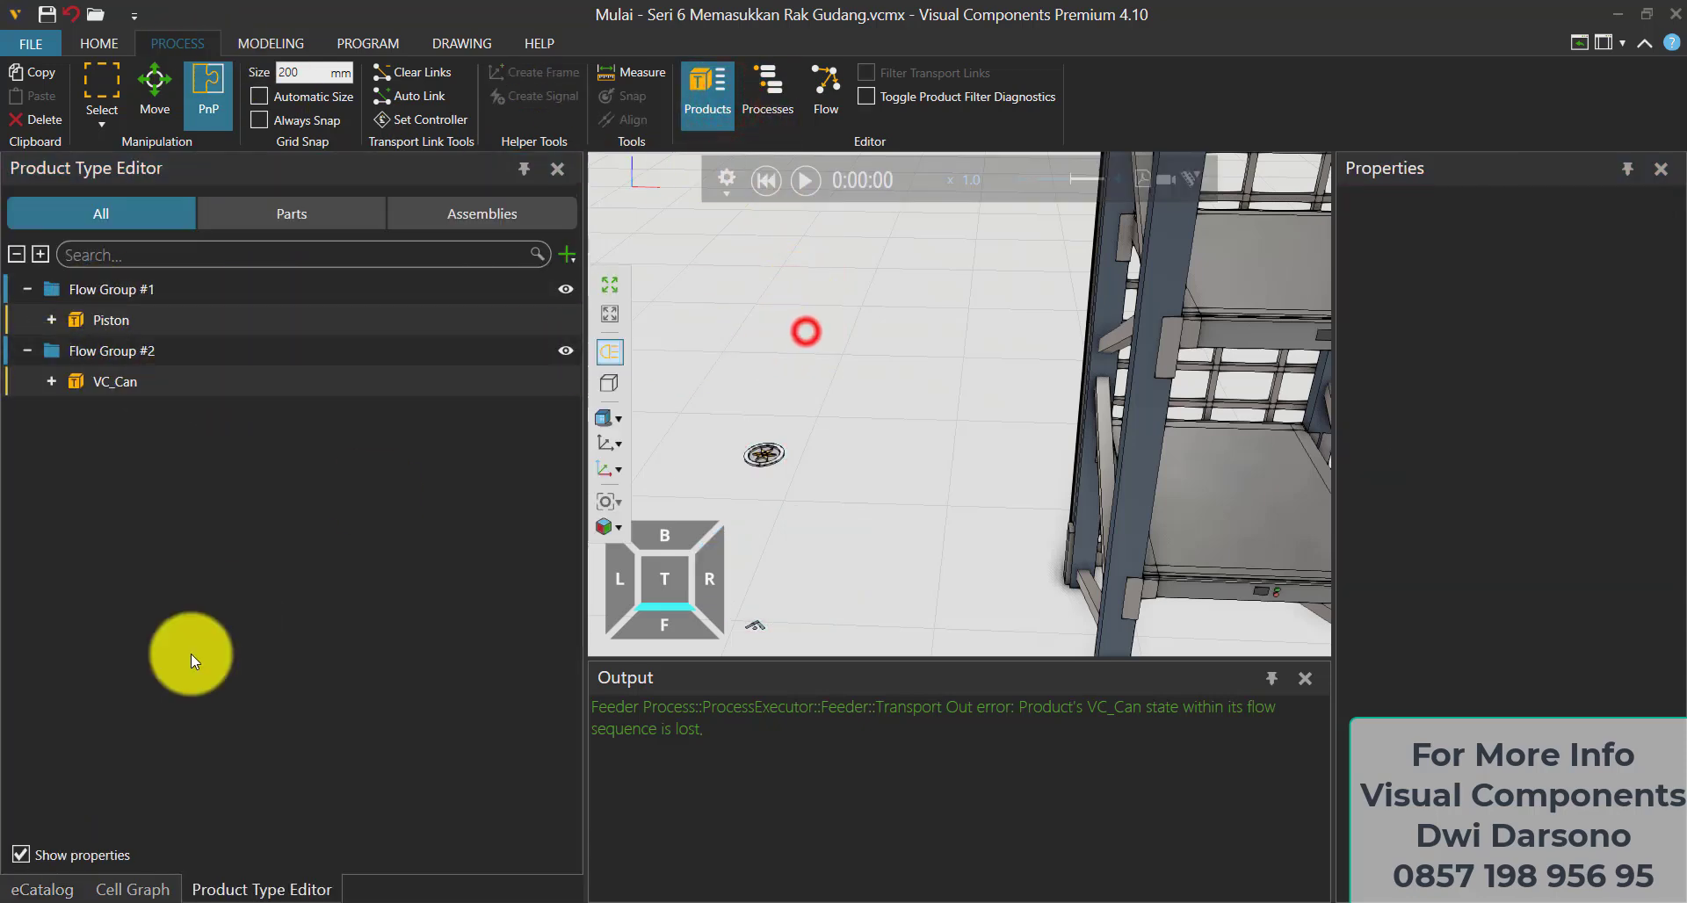
# Browse the catalog to the Visual Components models in the Products and Containers collection
pyautogui.click(42, 886)
pyautogui.scroll(-5, 181, 670)
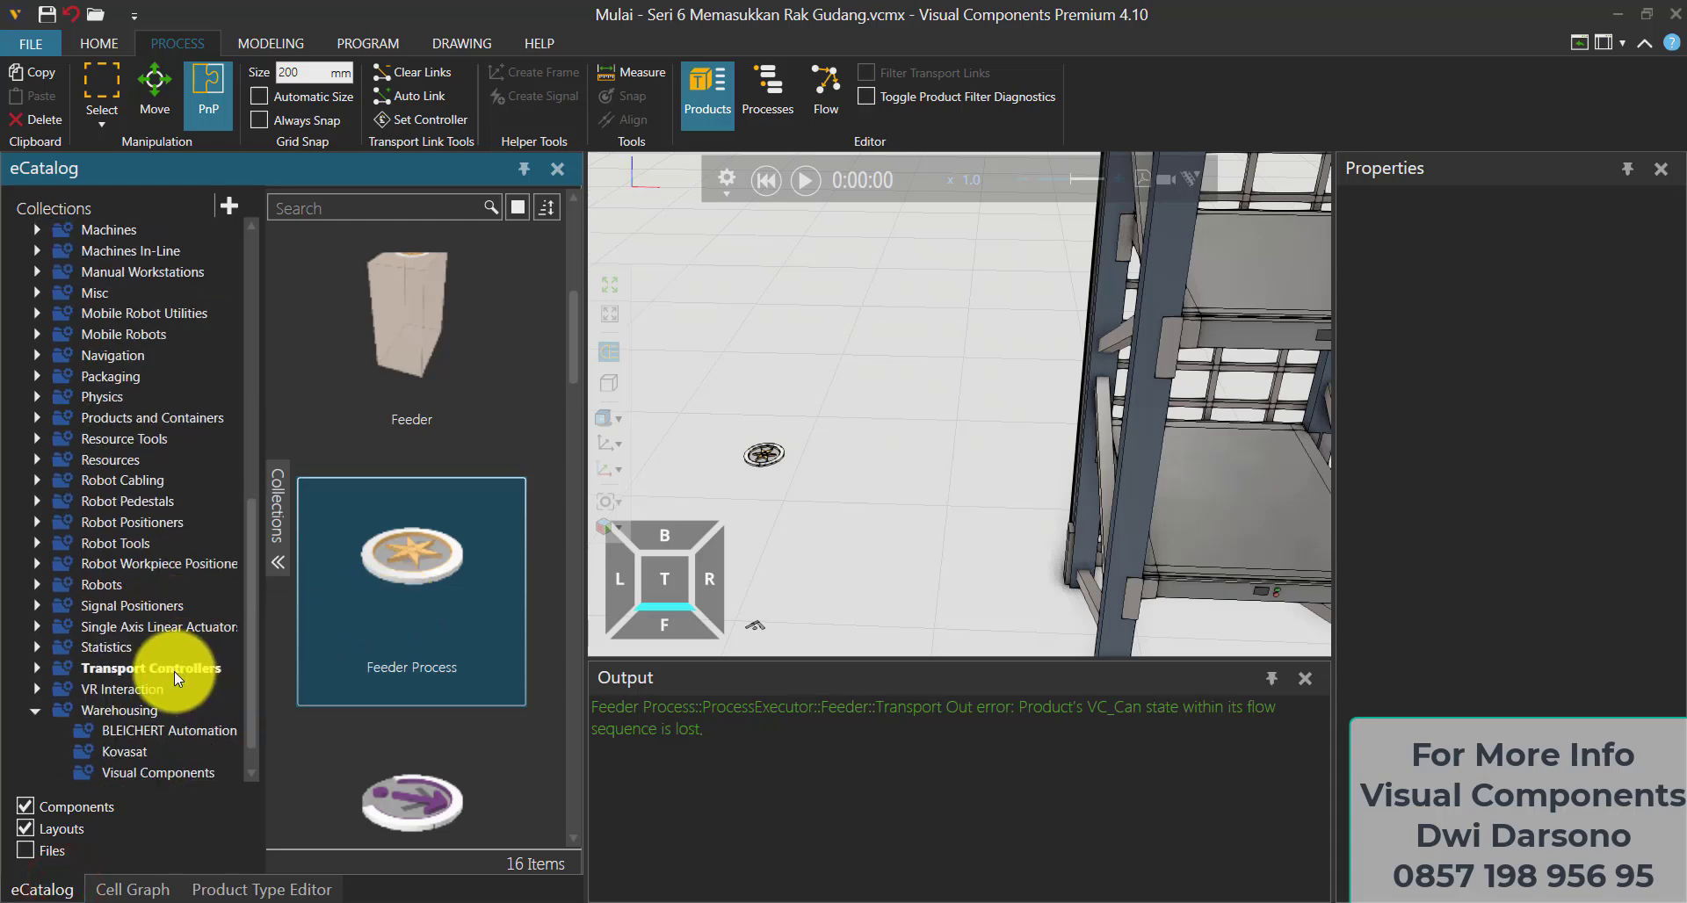
pyautogui.click(158, 418)
pyautogui.click(36, 420)
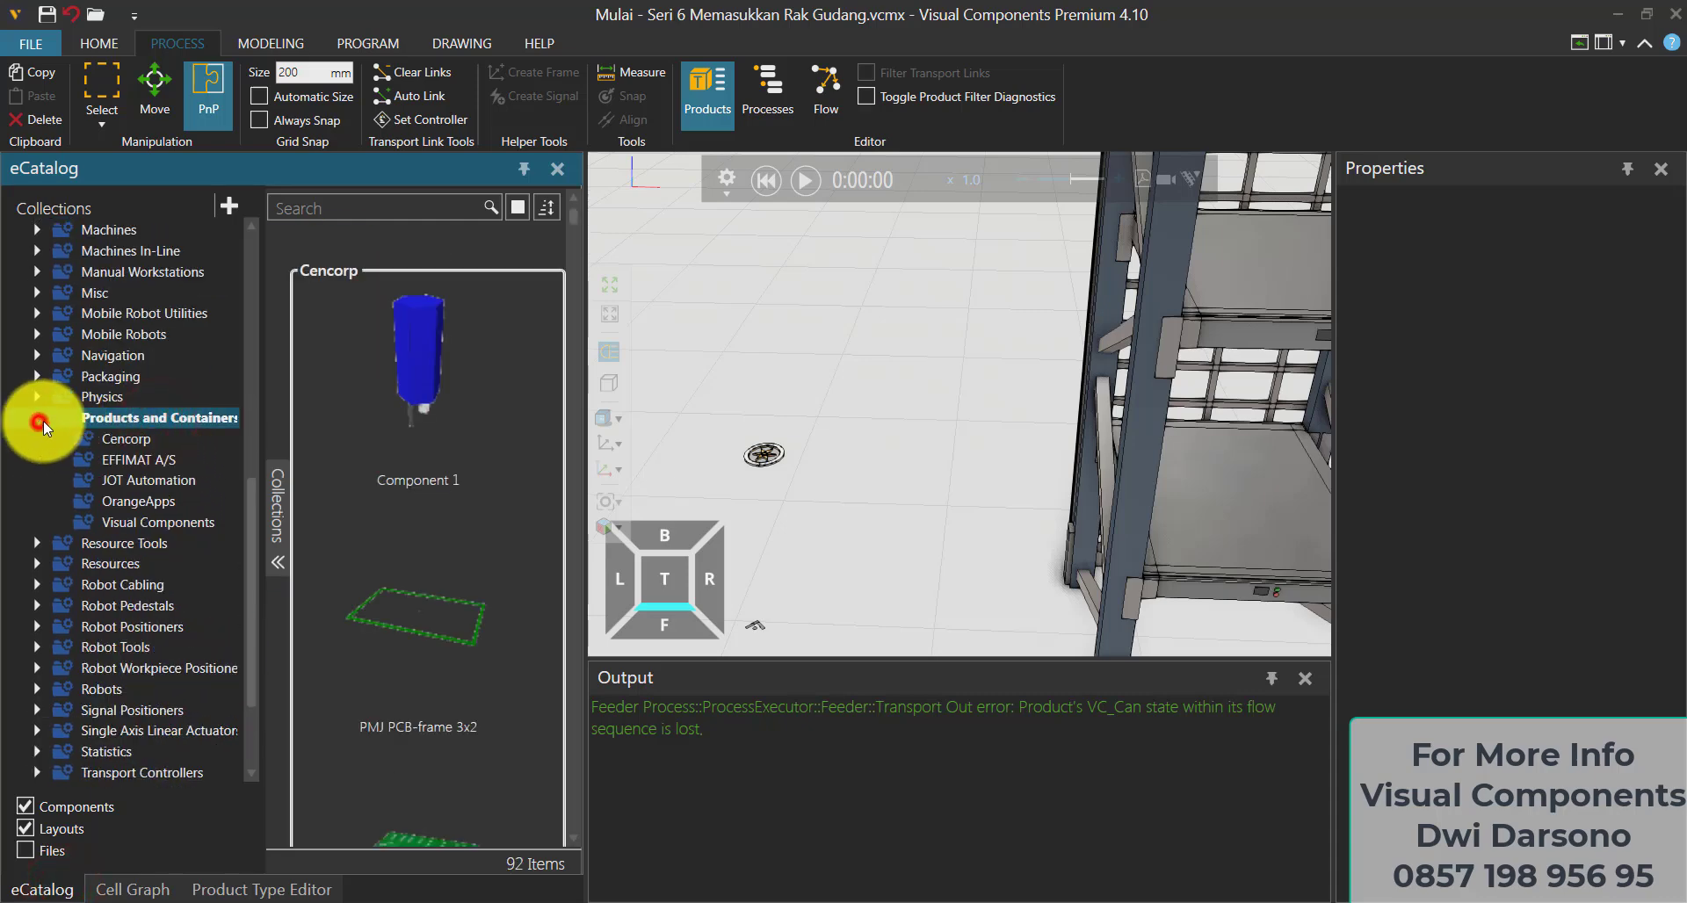
pyautogui.click(155, 525)
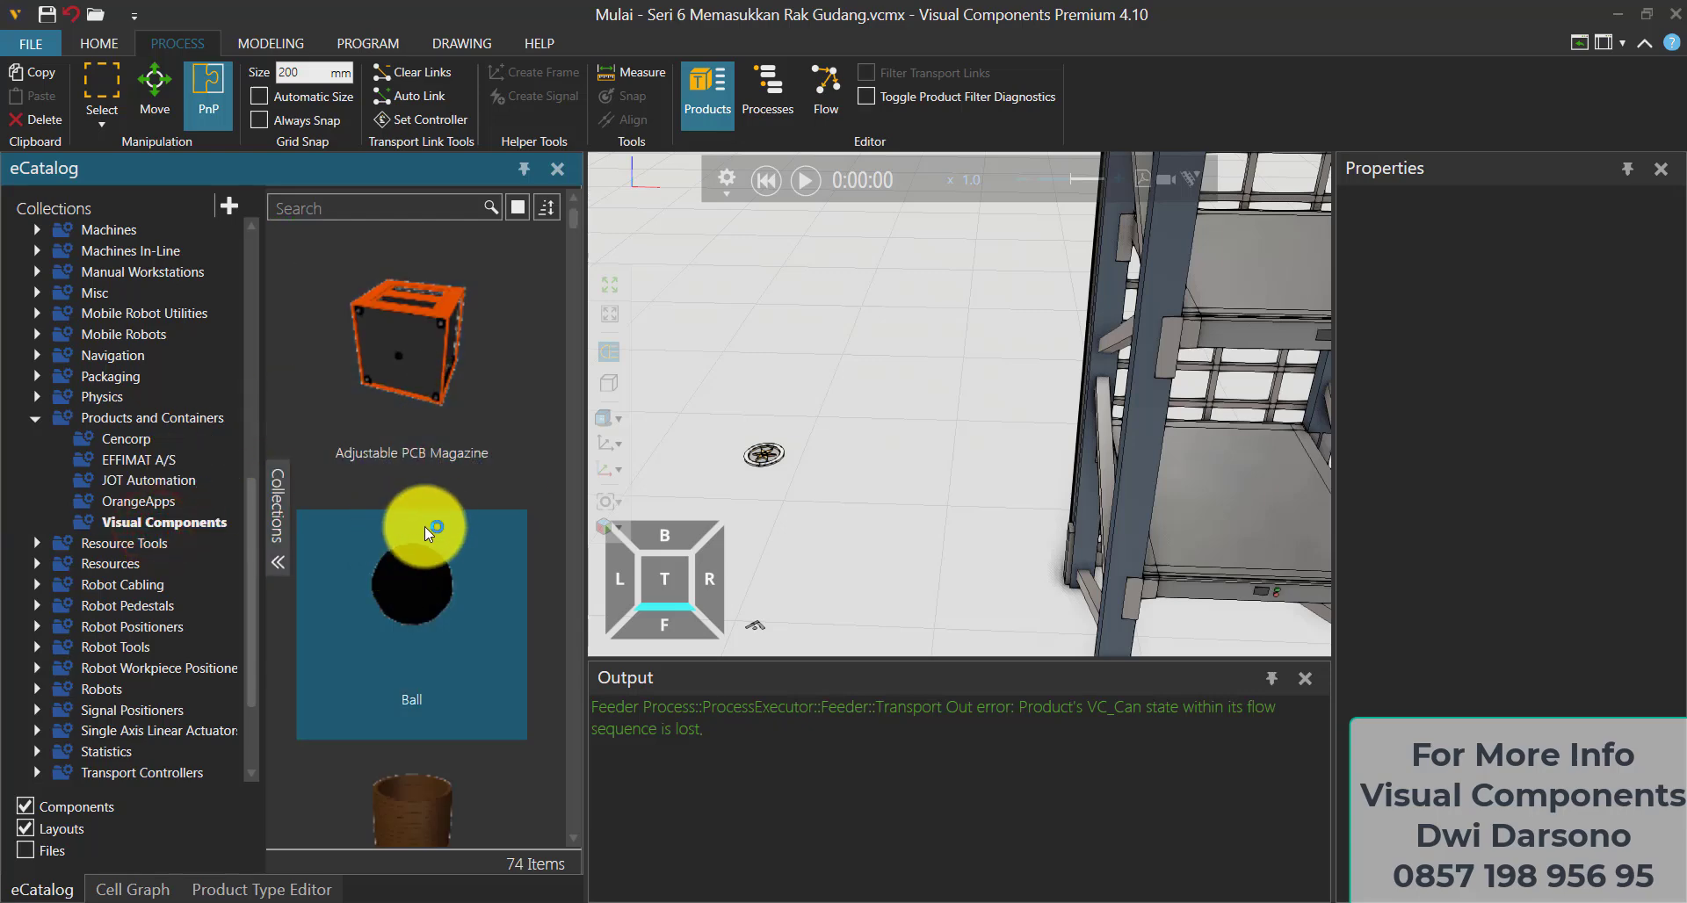
pyautogui.moveTo(425, 526)
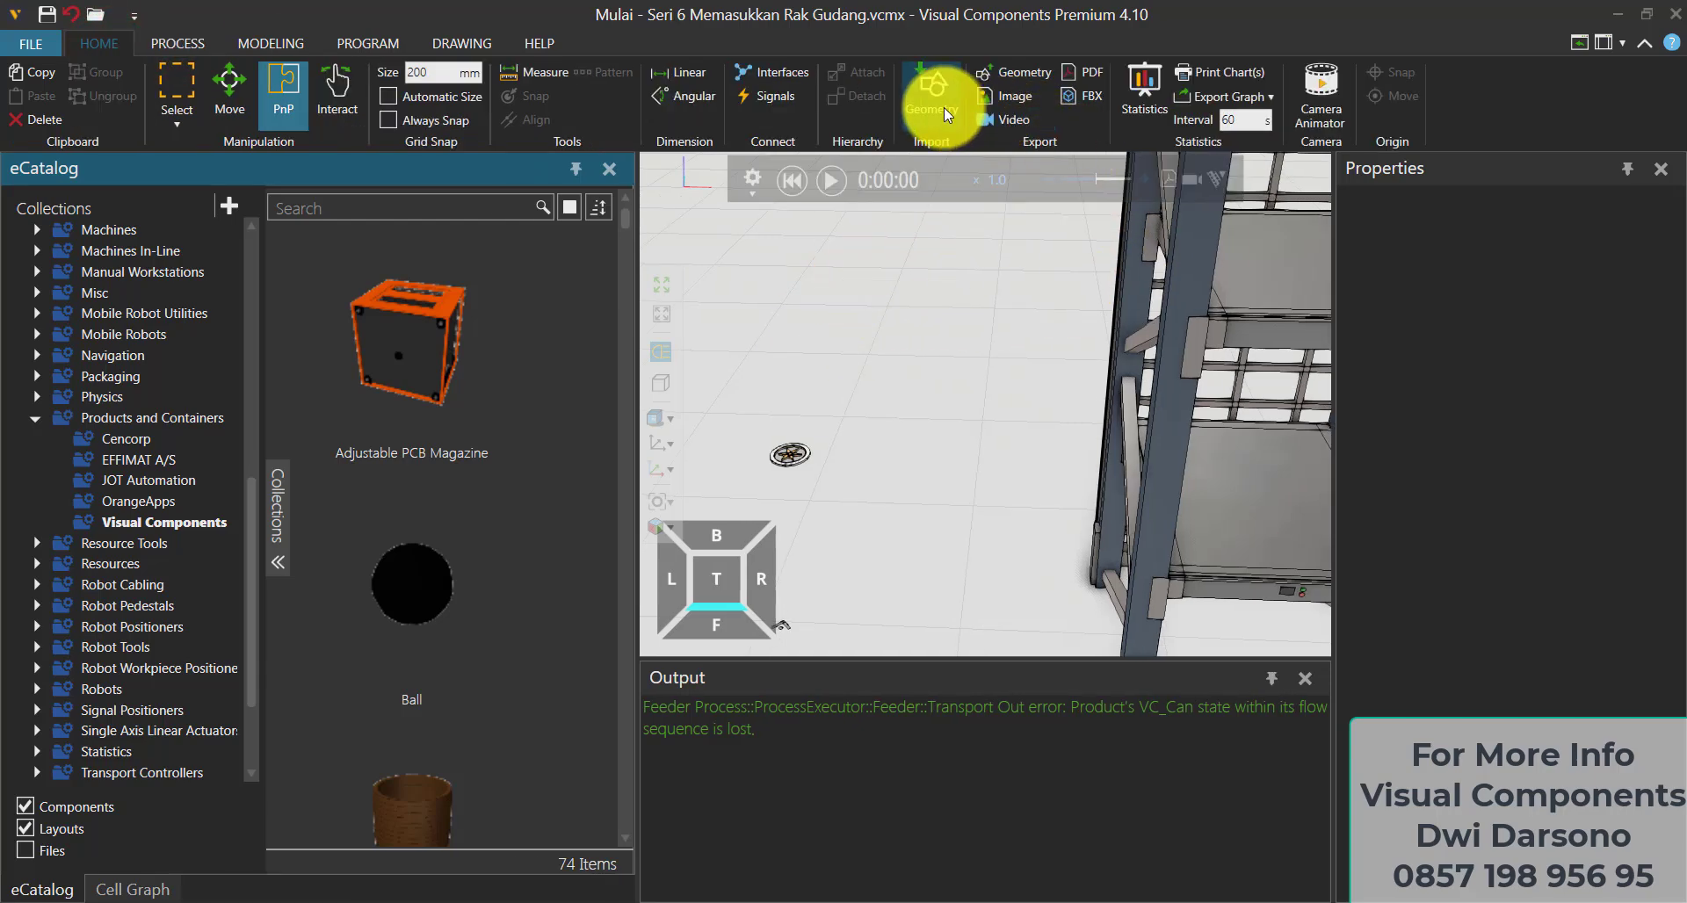
# Review the file formats supported for geometry import and cancel the file selection
pyautogui.click(942, 102)
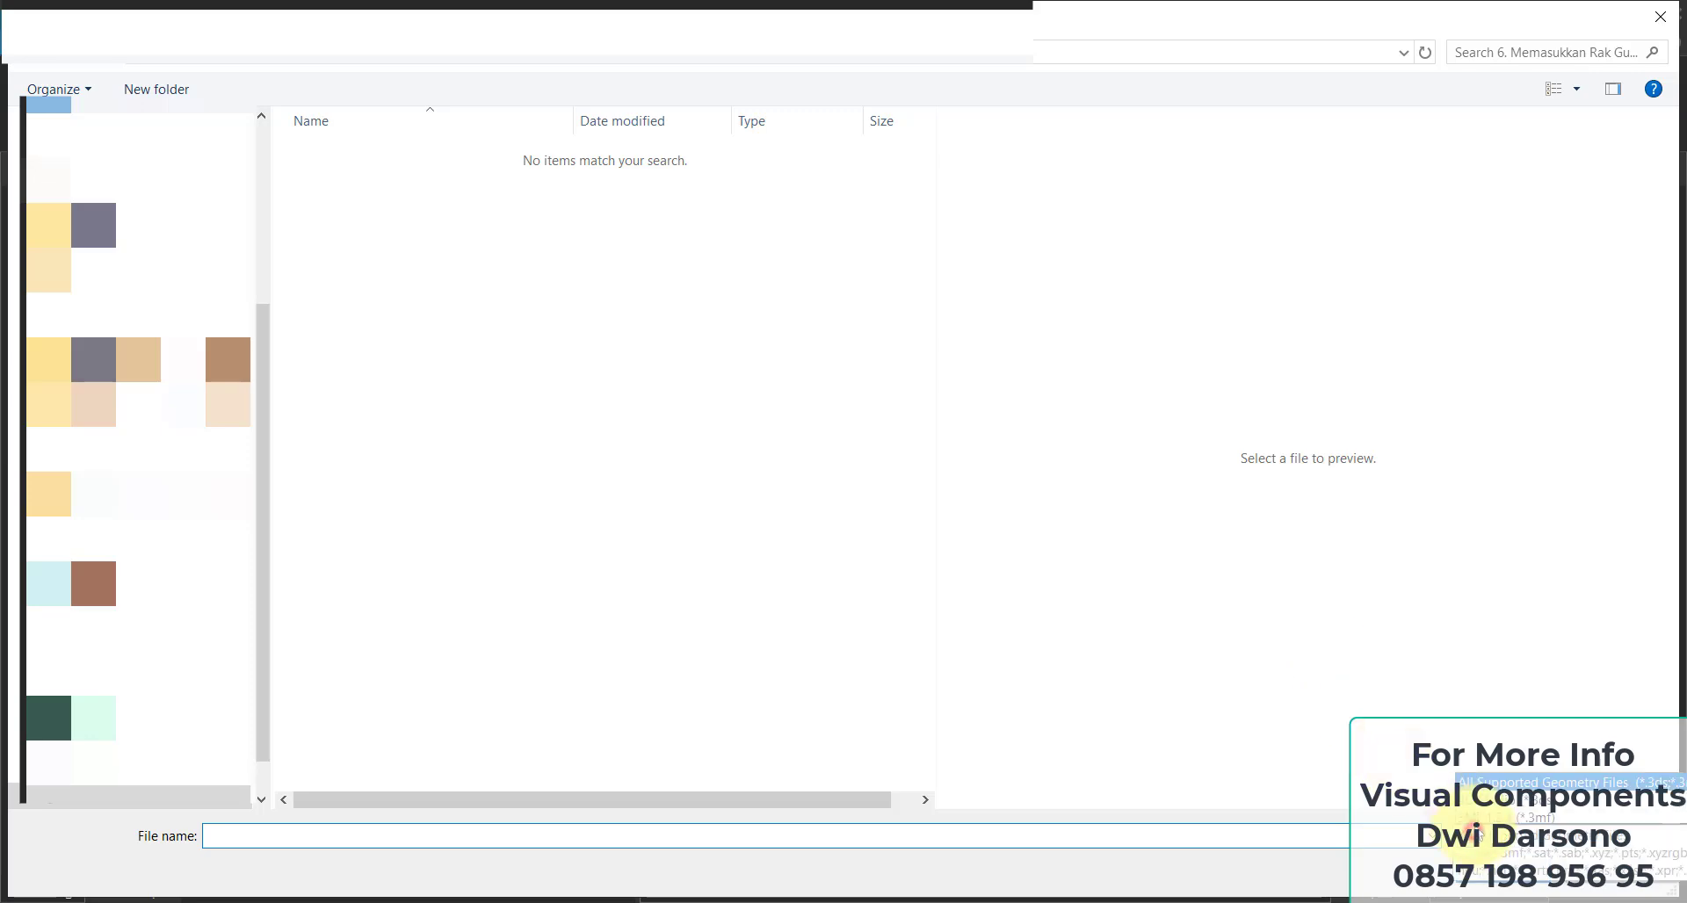
pyautogui.click(1476, 836)
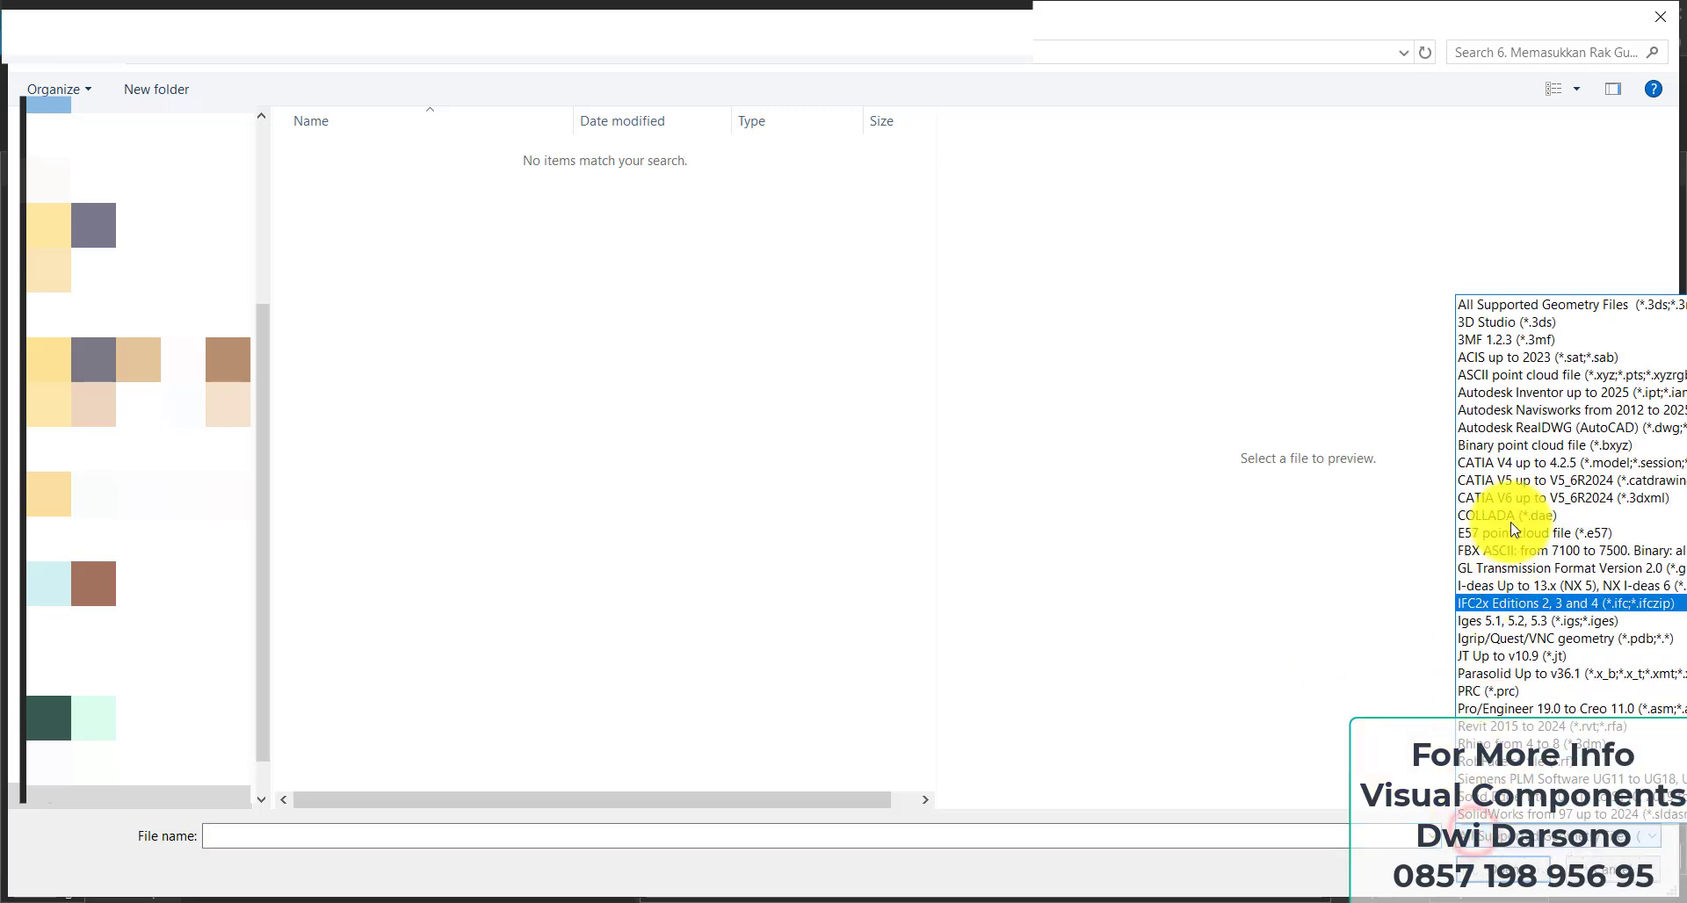
pyautogui.scroll(-3, 1478, 371)
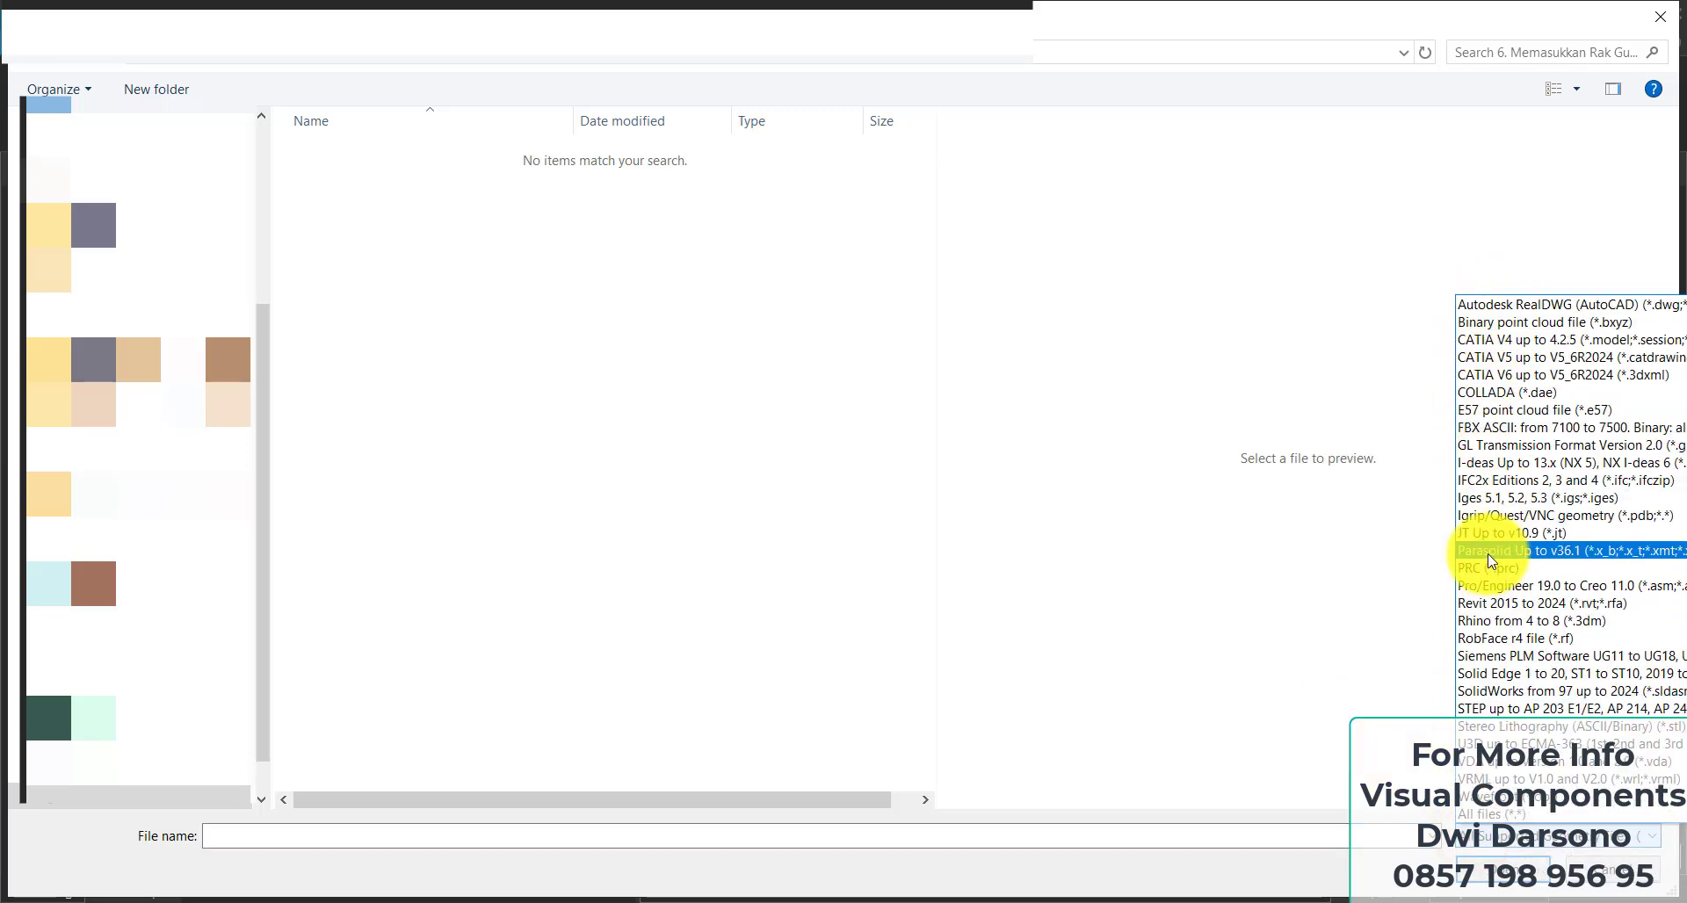
pyautogui.scroll(3, 1491, 561)
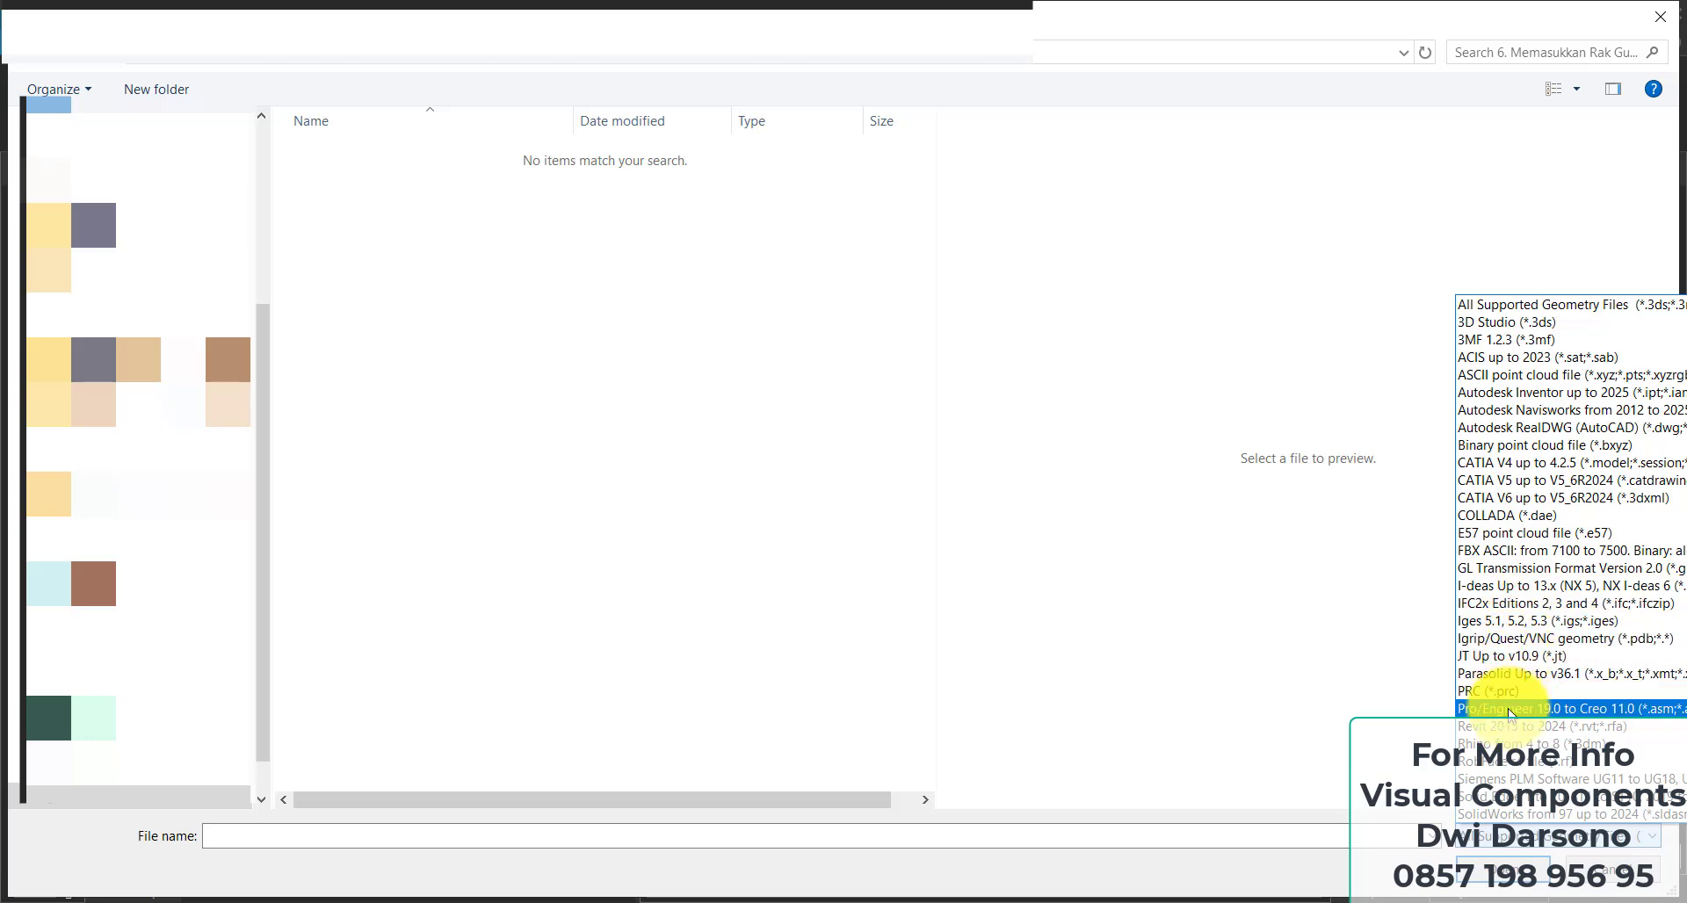
pyautogui.scroll(-1, 1507, 729)
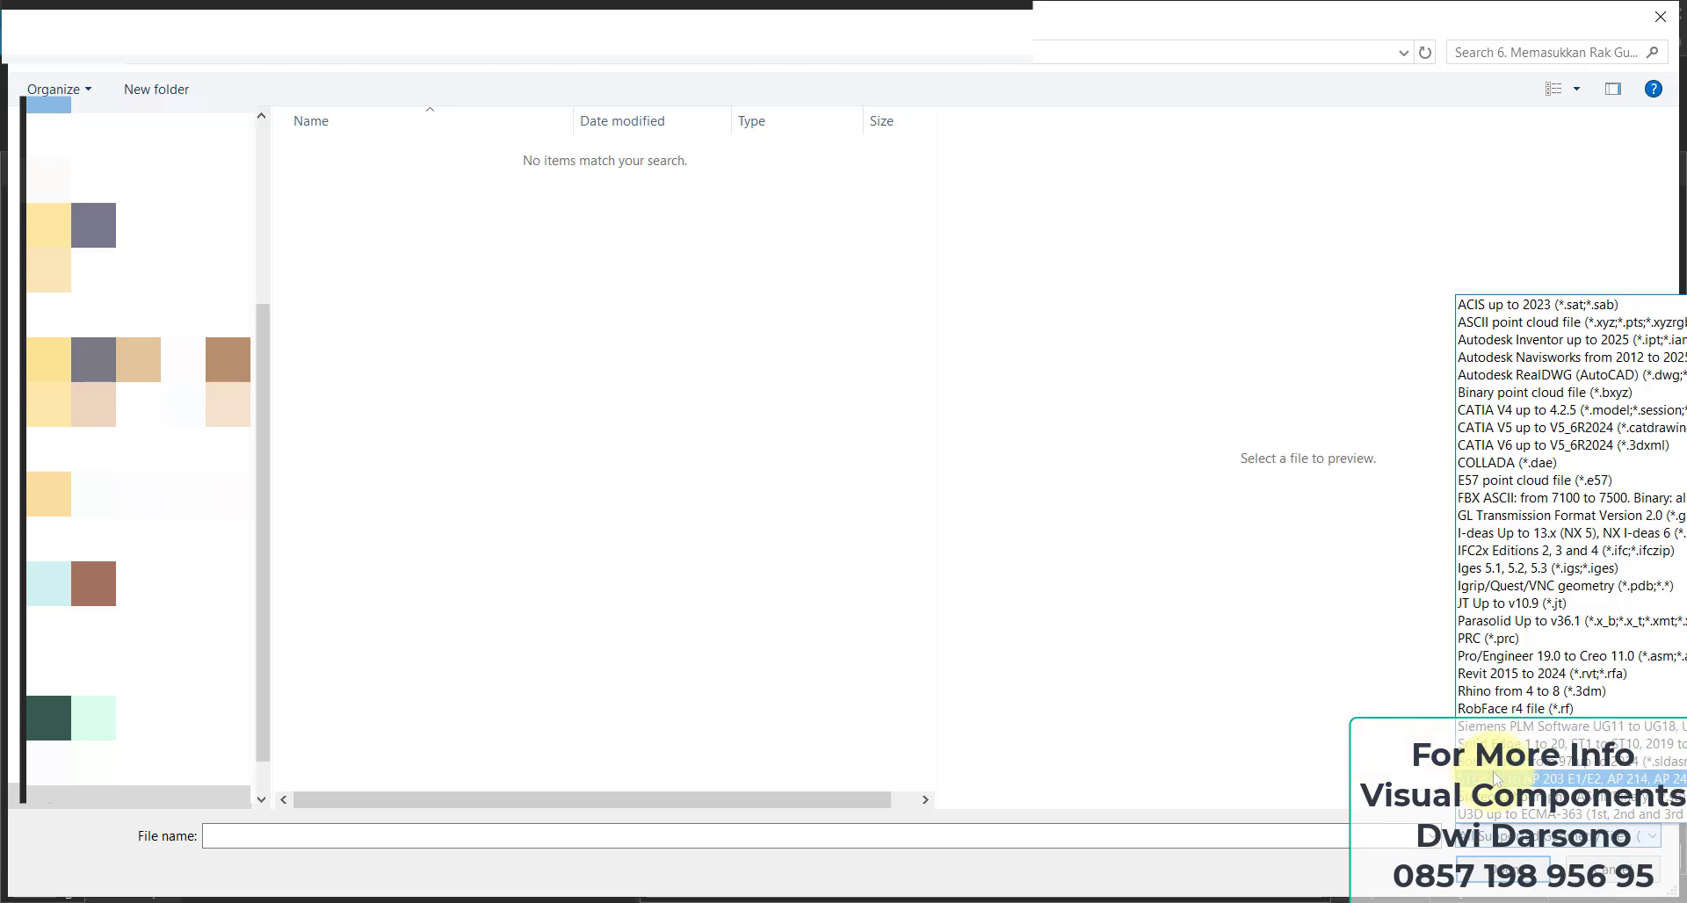
pyautogui.click(1612, 883)
pyautogui.click(1612, 883)
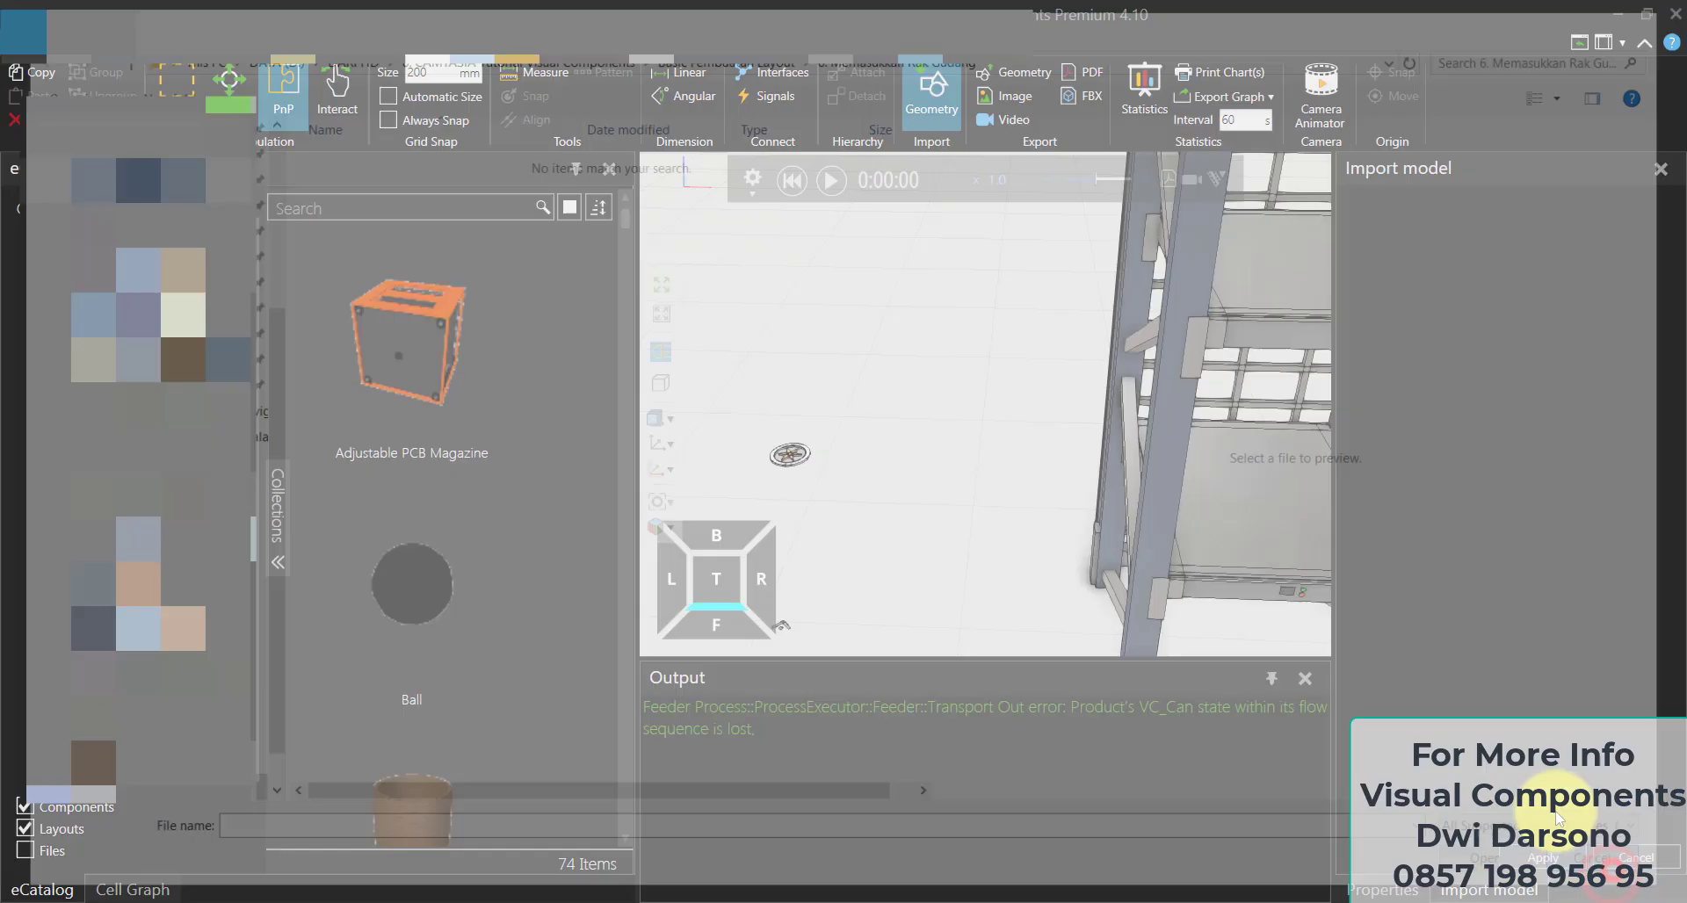
# Add a Piston Rod from the catalog to the floor near the feeder process, at about X 8961, Y 11332
pyautogui.click(536, 524)
pyautogui.scroll(-10, 536, 525)
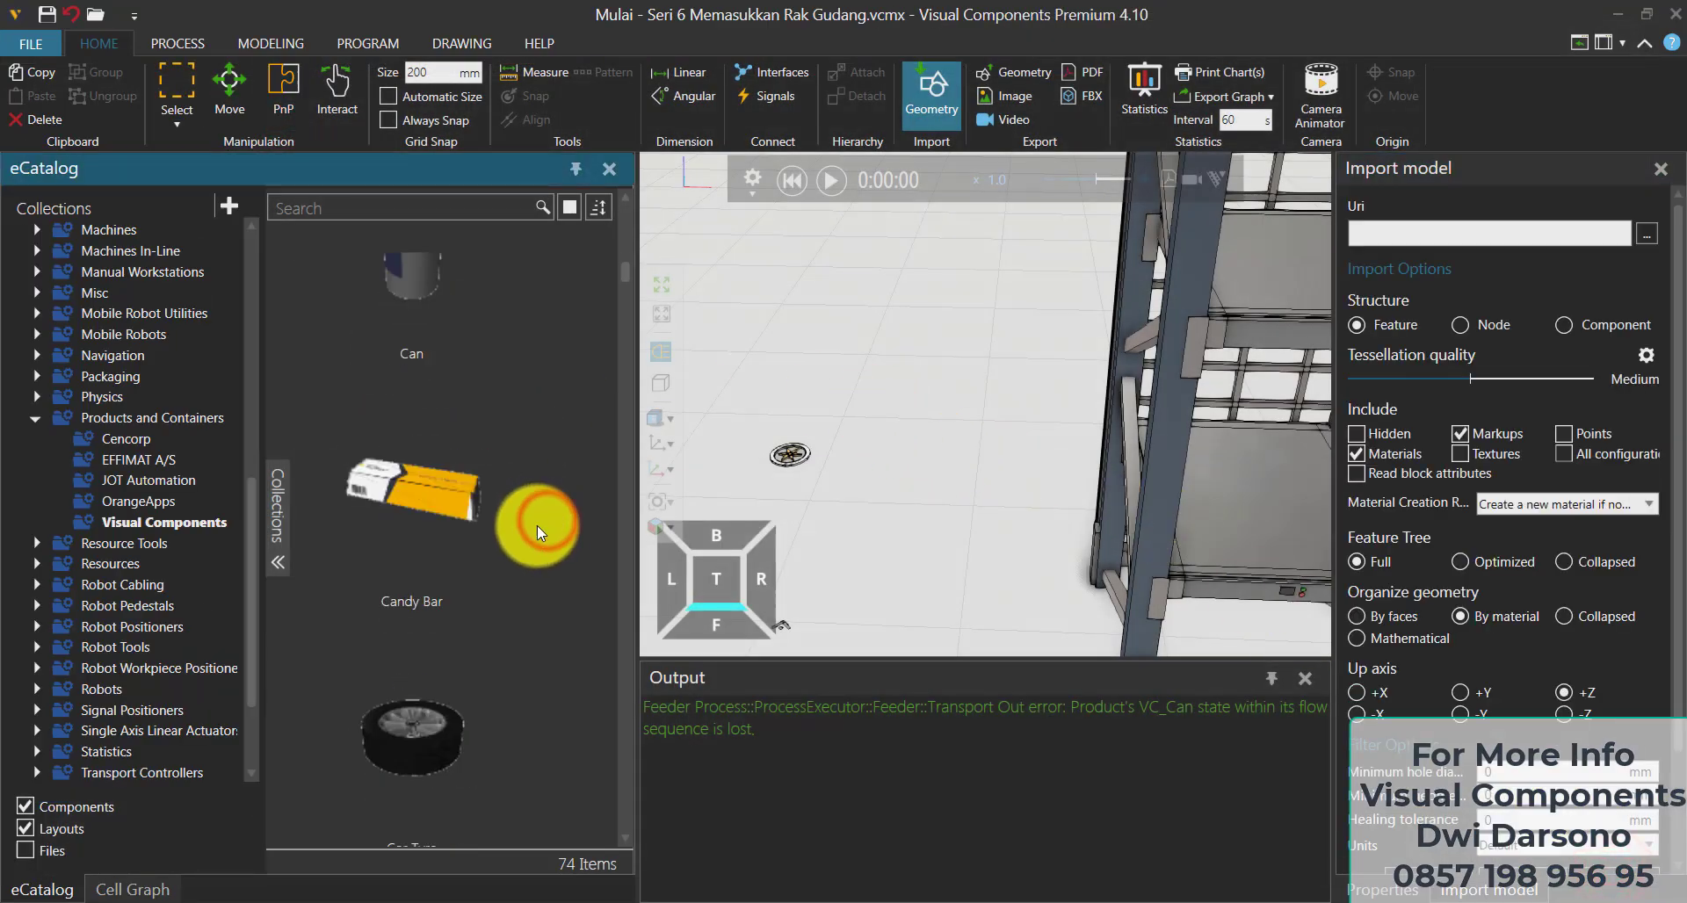
pyautogui.scroll(-8, 538, 531)
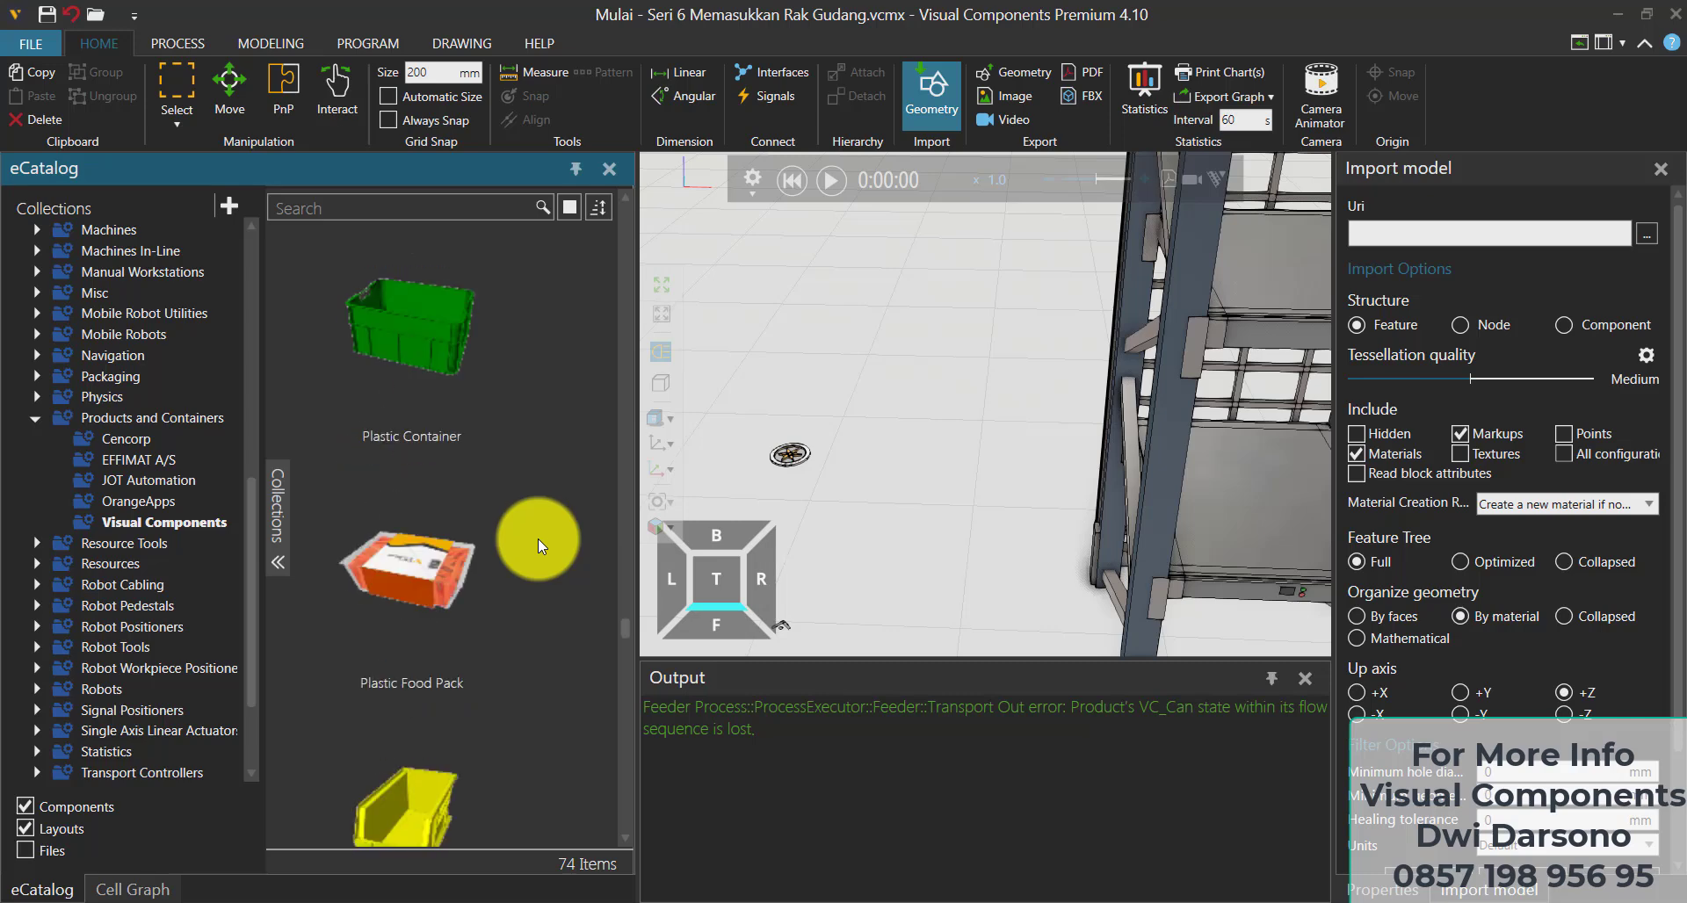
pyautogui.scroll(-5, 538, 564)
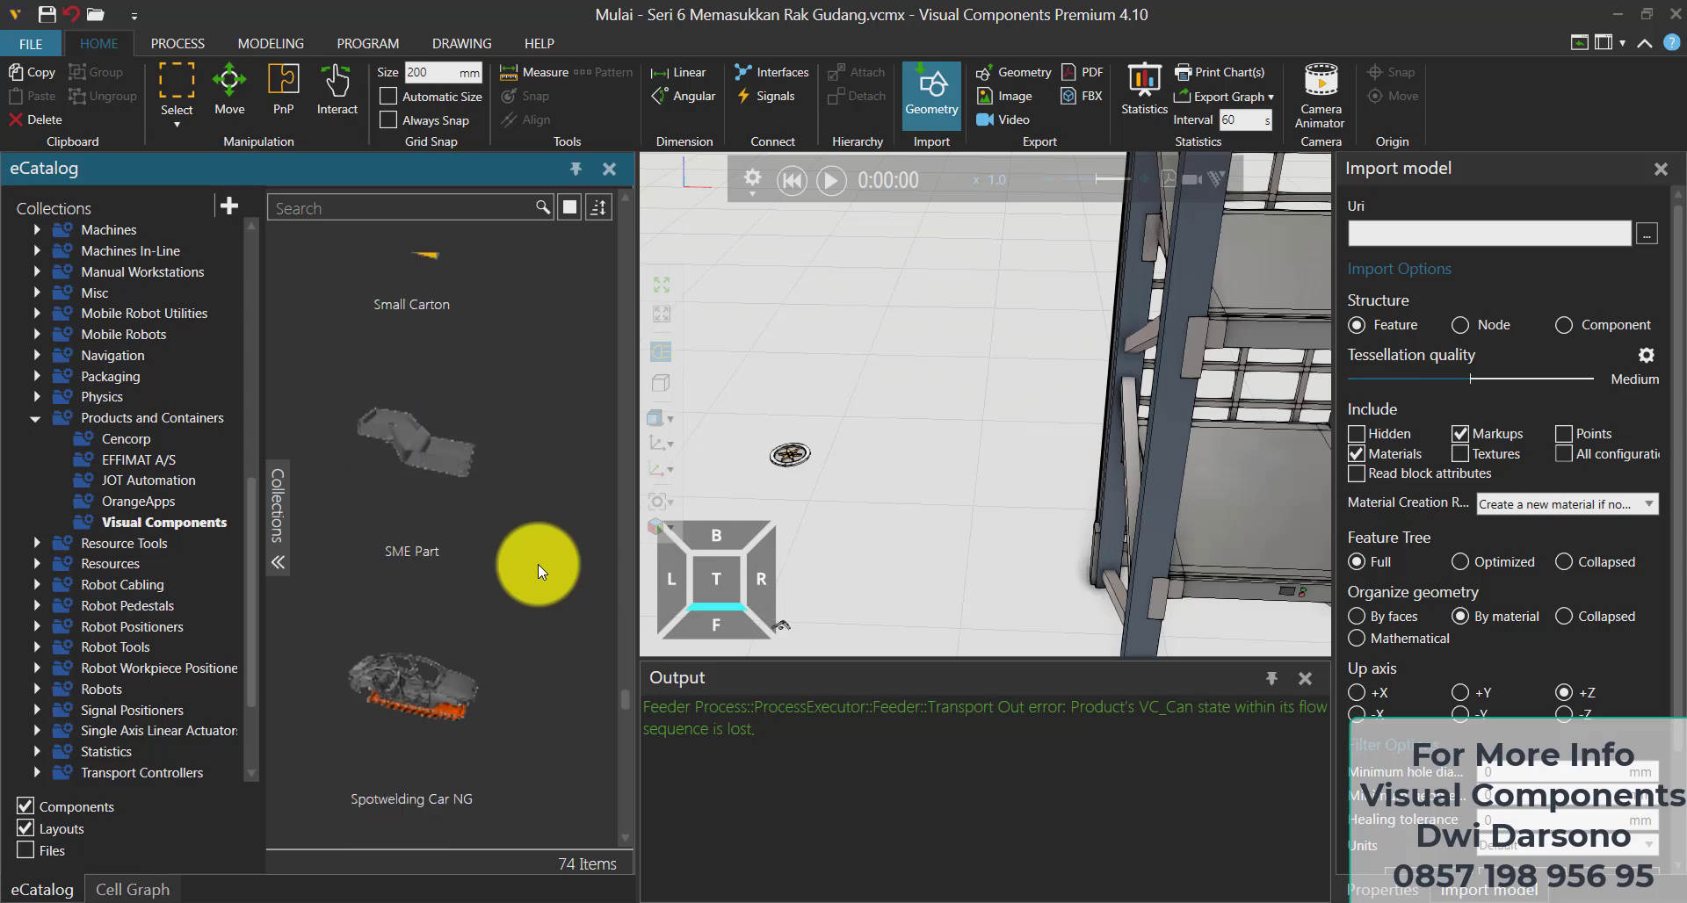
pyautogui.scroll(4, 537, 564)
pyautogui.scroll(3, 538, 564)
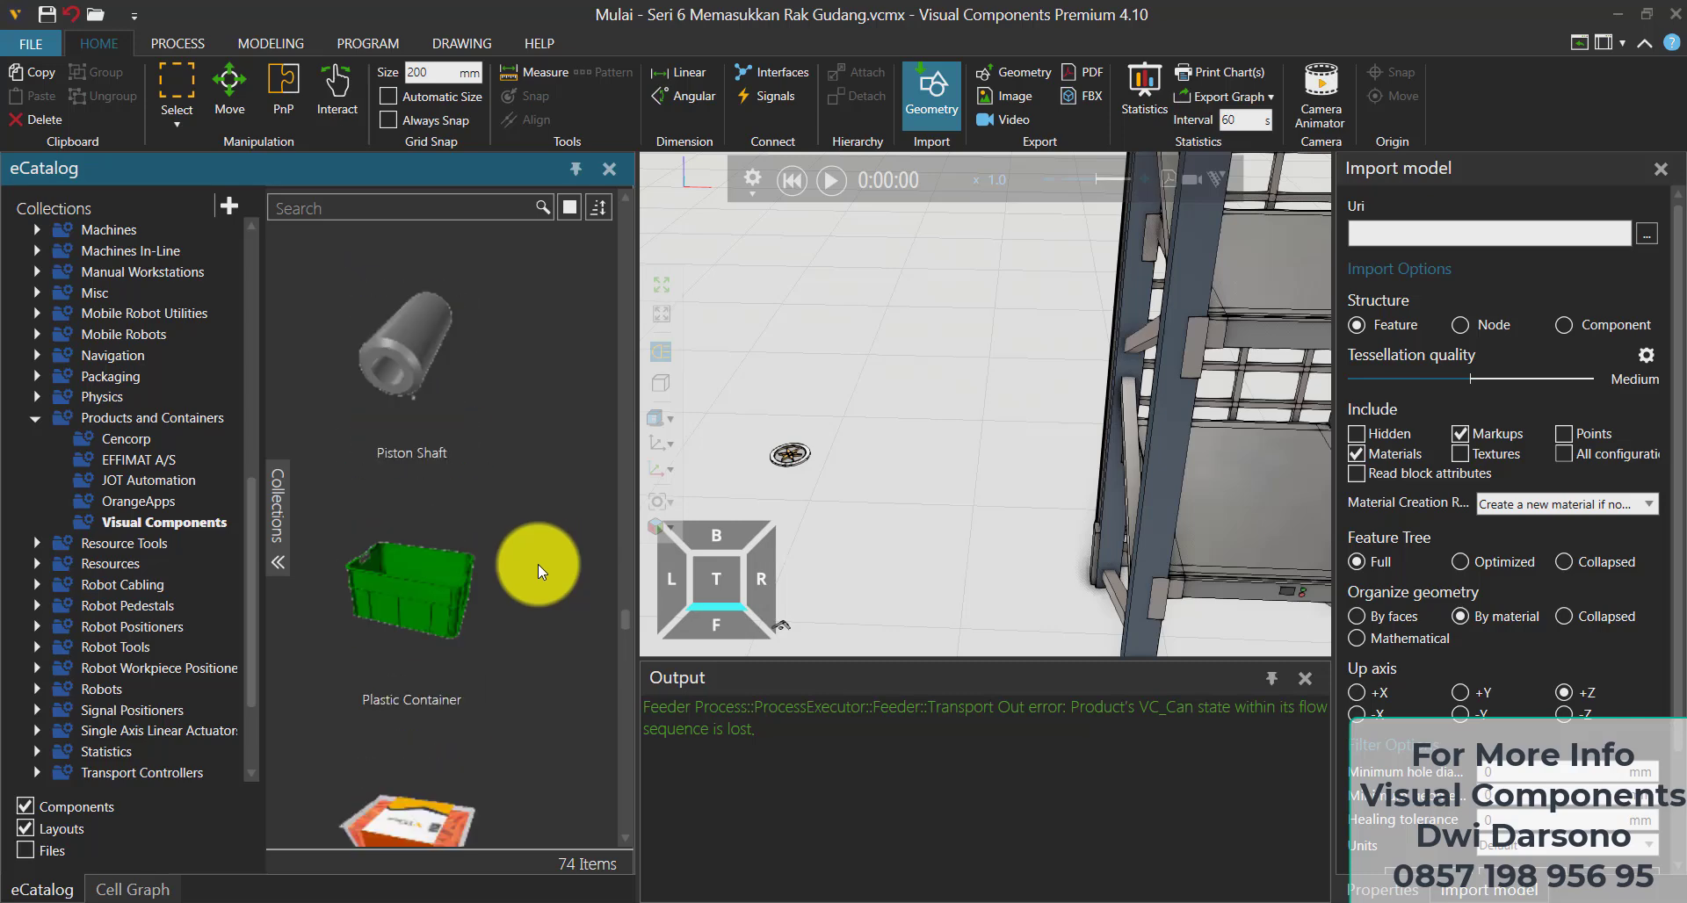
pyautogui.scroll(1, 538, 564)
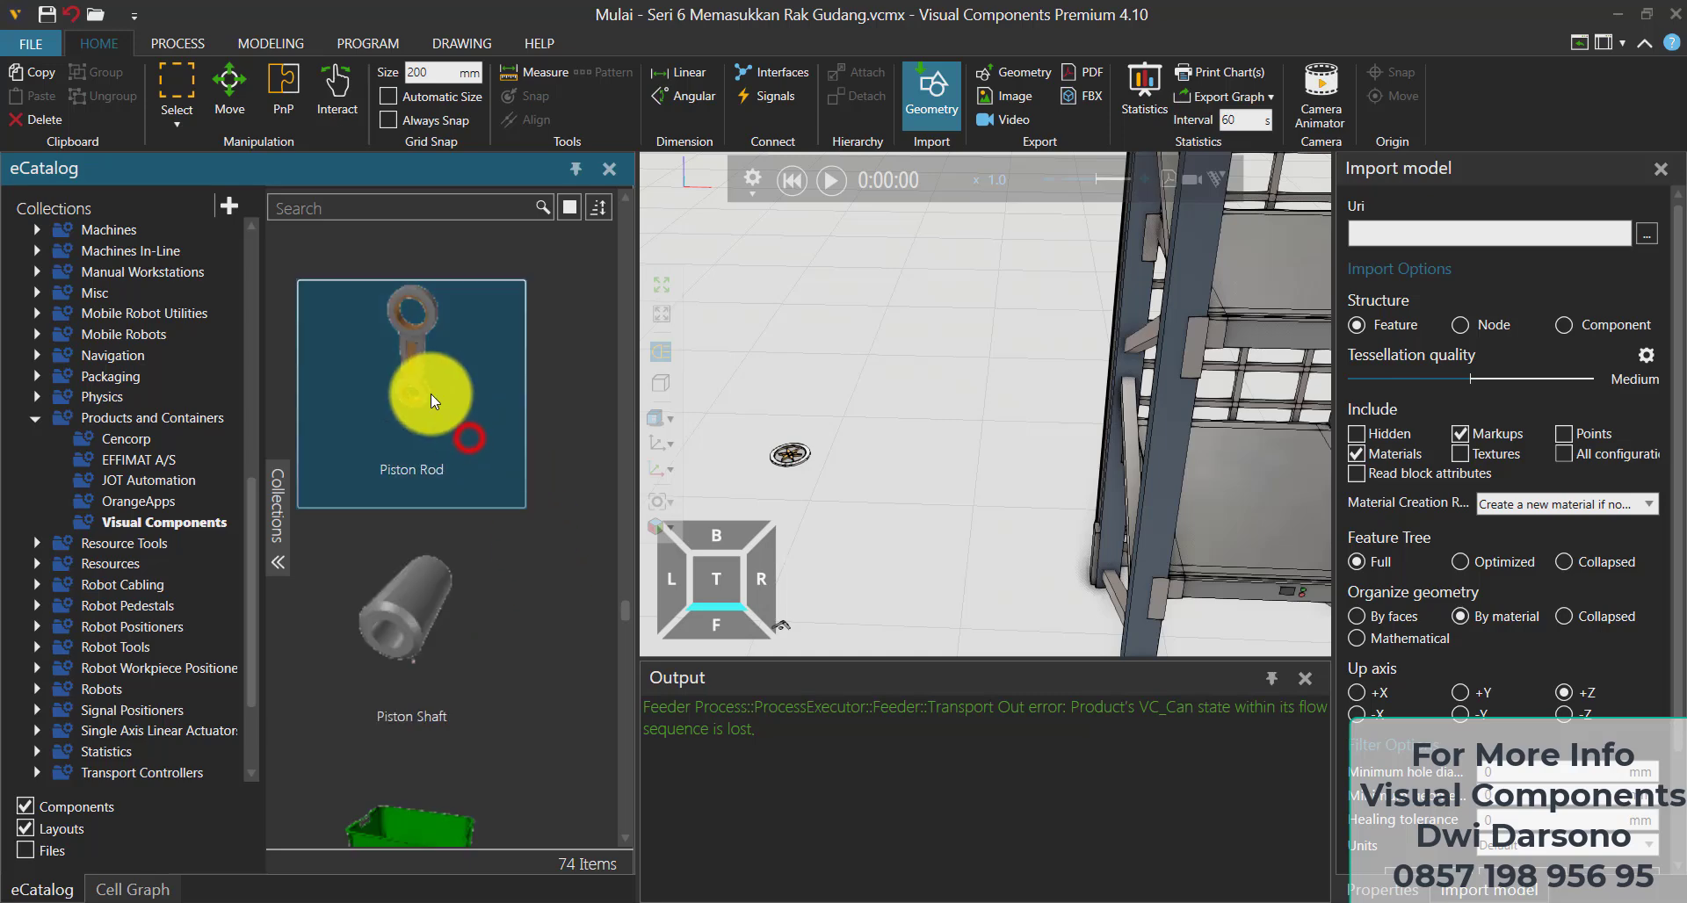
pyautogui.moveTo(430, 394); pyautogui.dragTo(854, 391)
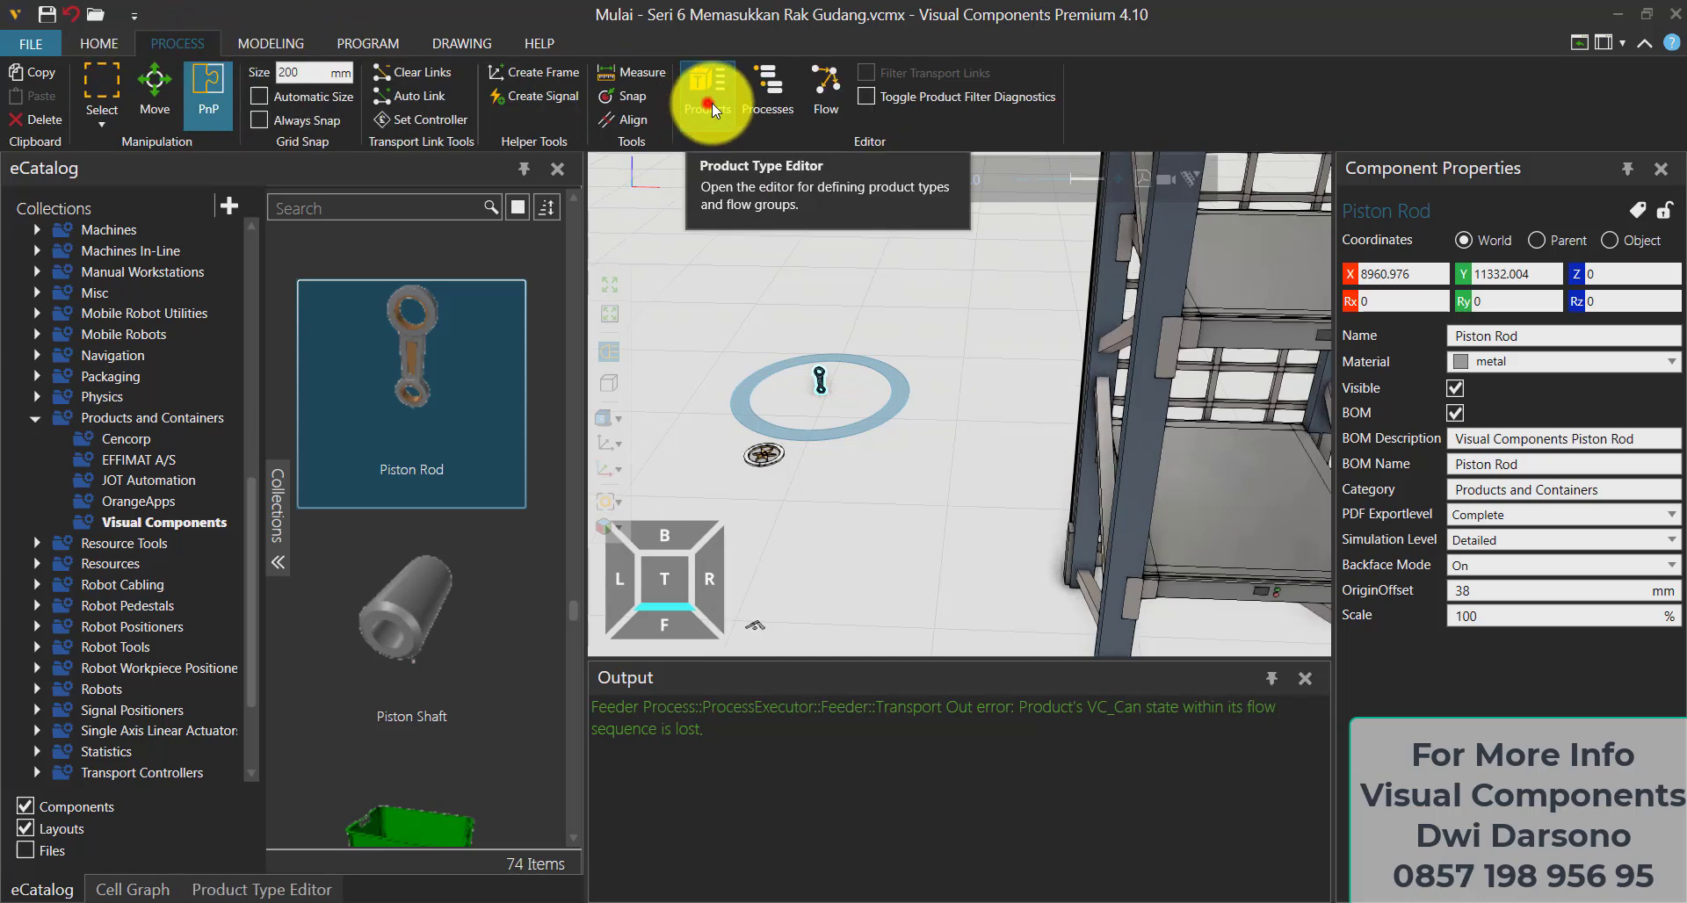
# Assign the Piston Rod placed on the floor as the component of the VC_Can product type
pyautogui.click(708, 98)
pyautogui.click(714, 114)
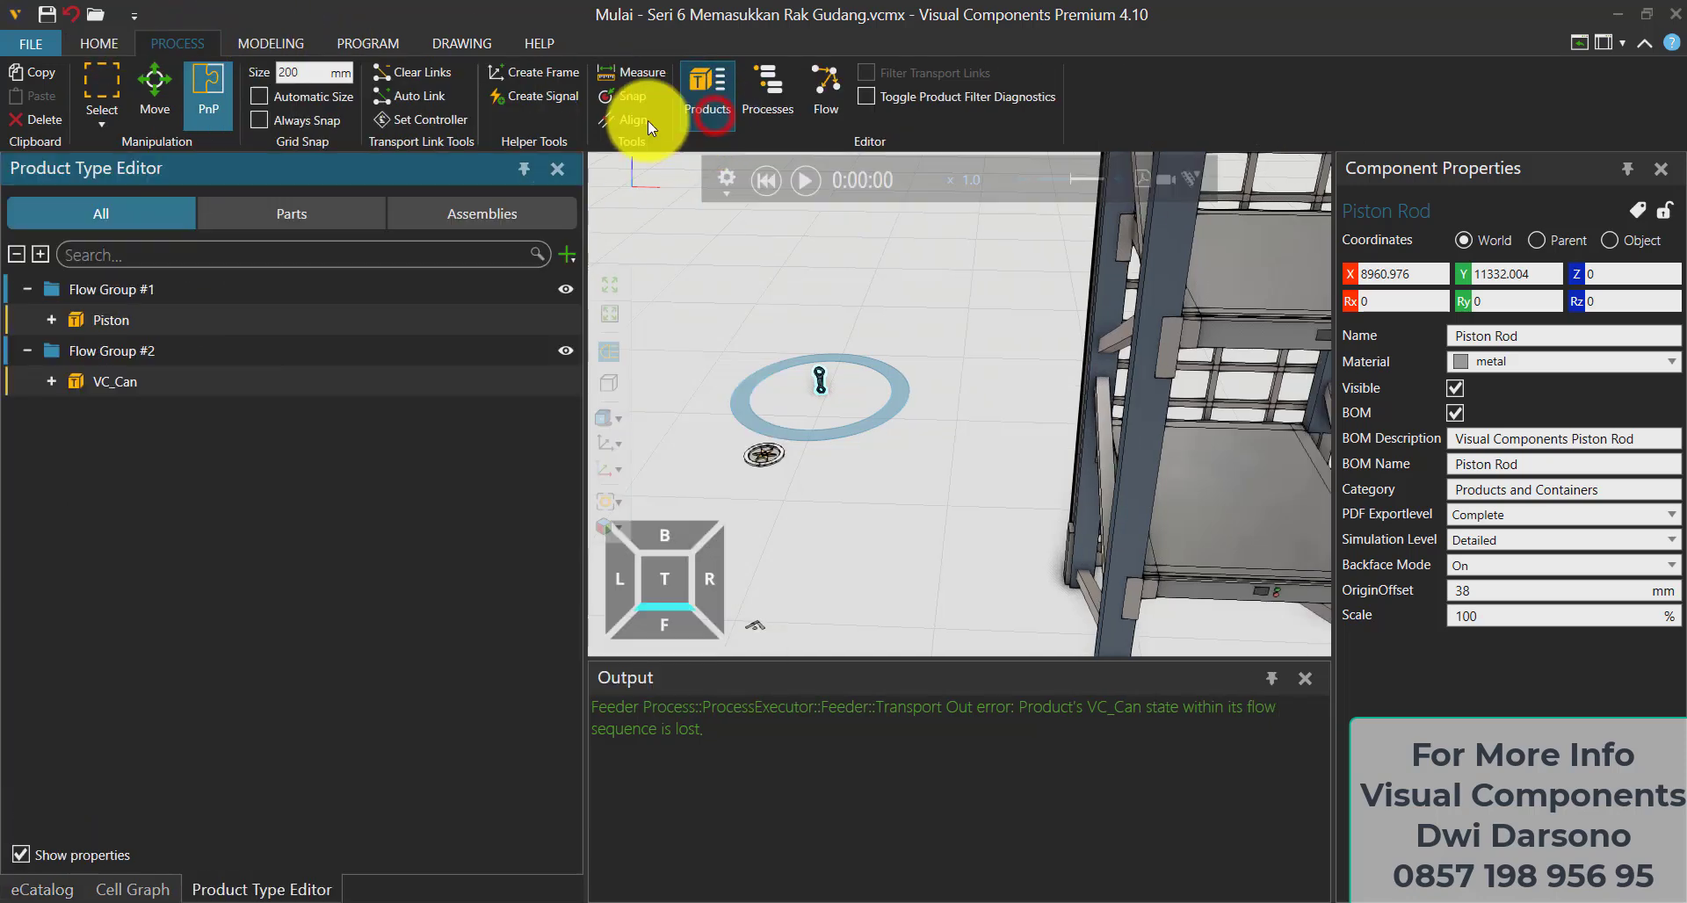
pyautogui.click(118, 386)
pyautogui.click(1673, 304)
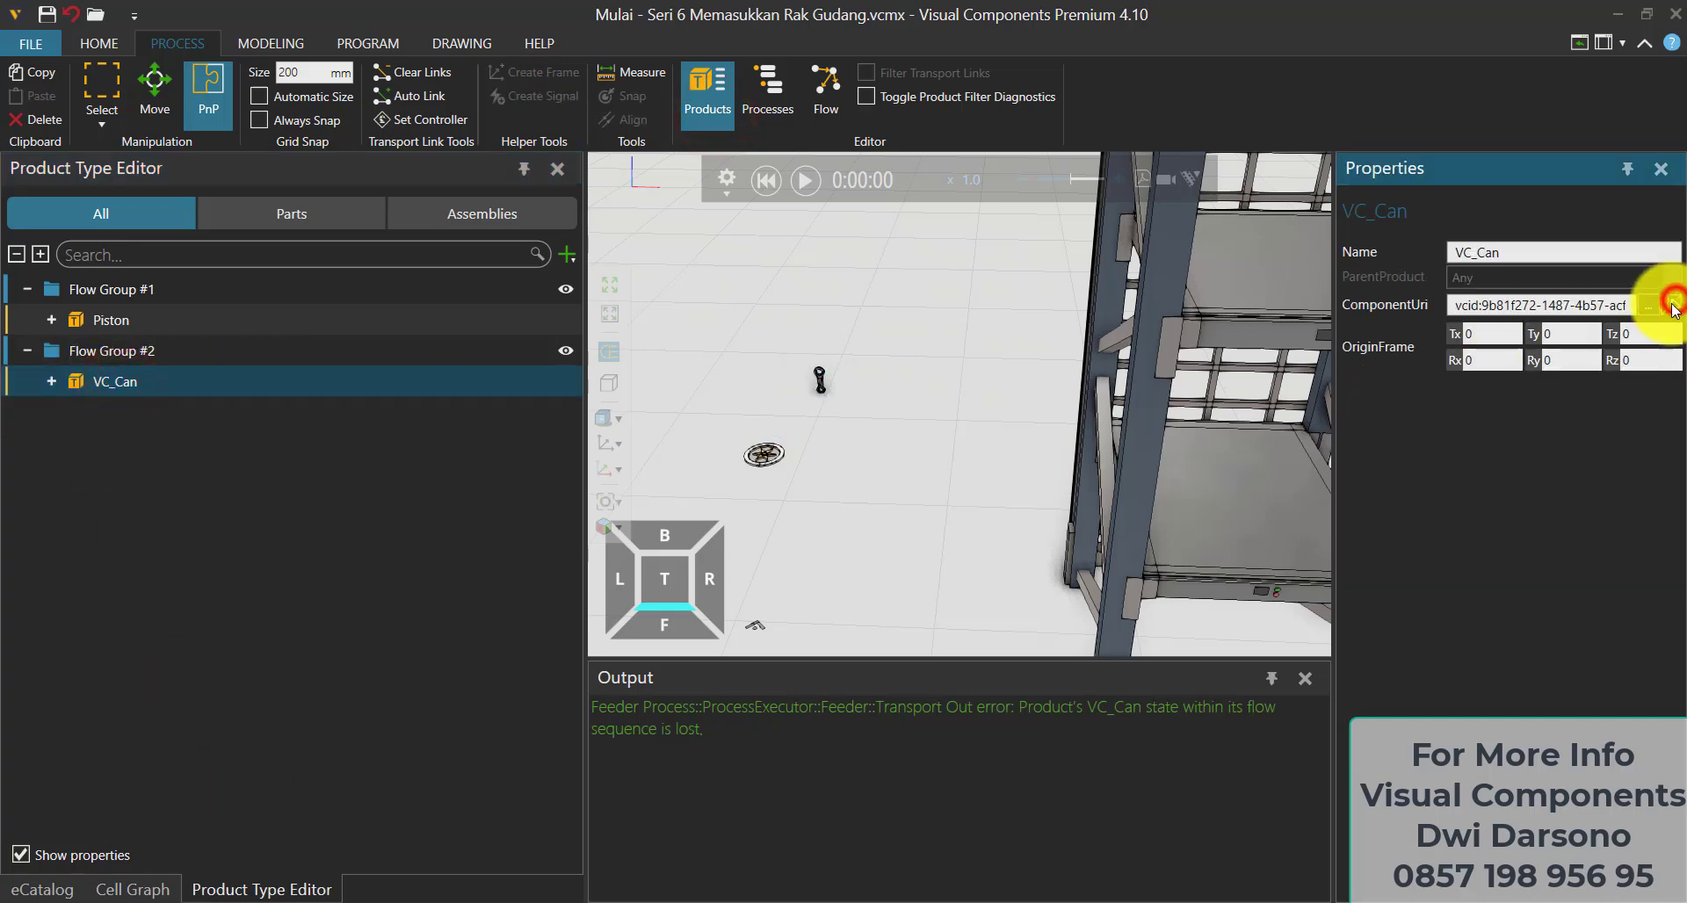
pyautogui.click(824, 383)
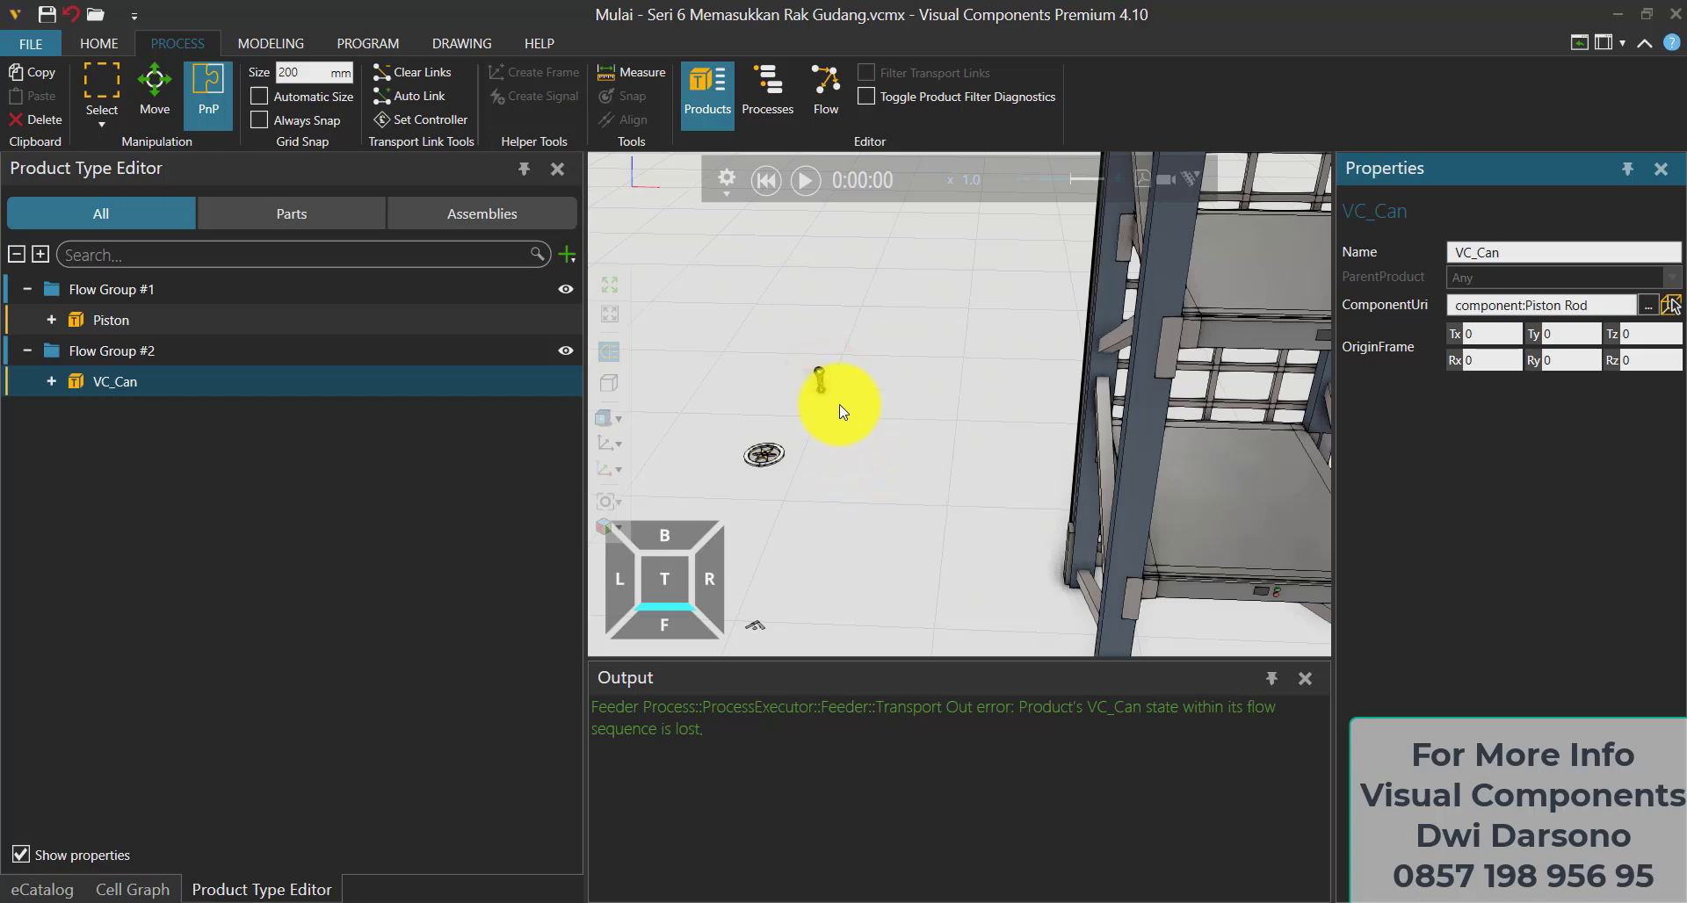
# Run the simulation briefly to check the product created by the feeder, and reset it
pyautogui.click(803, 181)
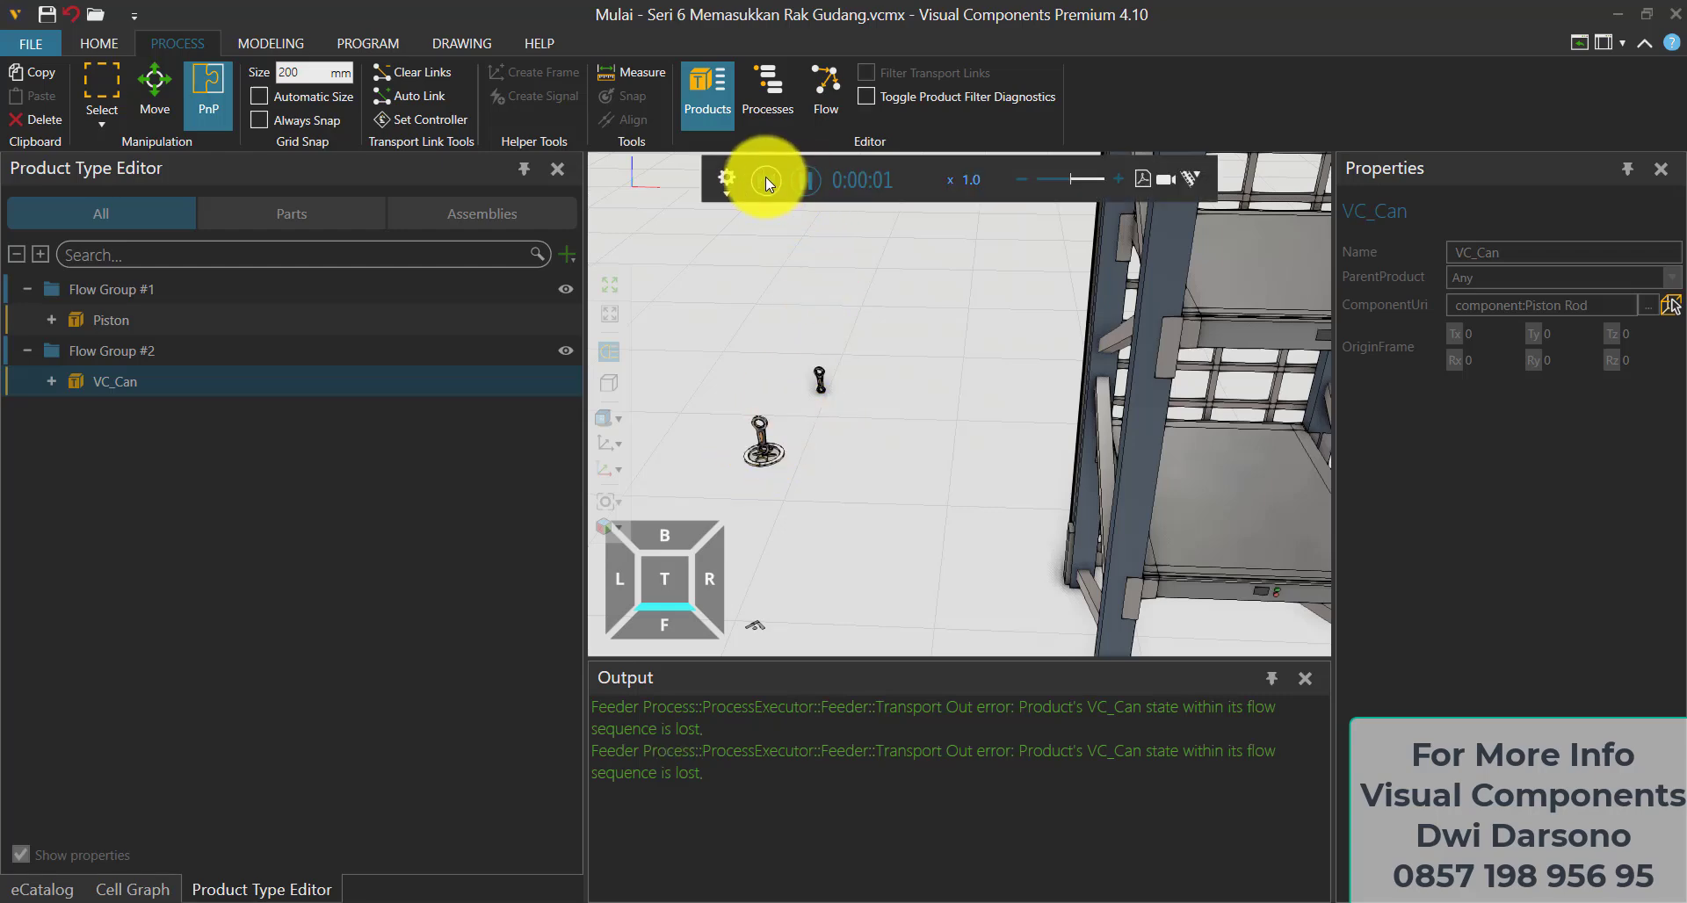
pyautogui.click(766, 181)
pyautogui.click(885, 271)
# Delete the Piston Rod placed on the floor near the feeder process
pyautogui.click(824, 390)
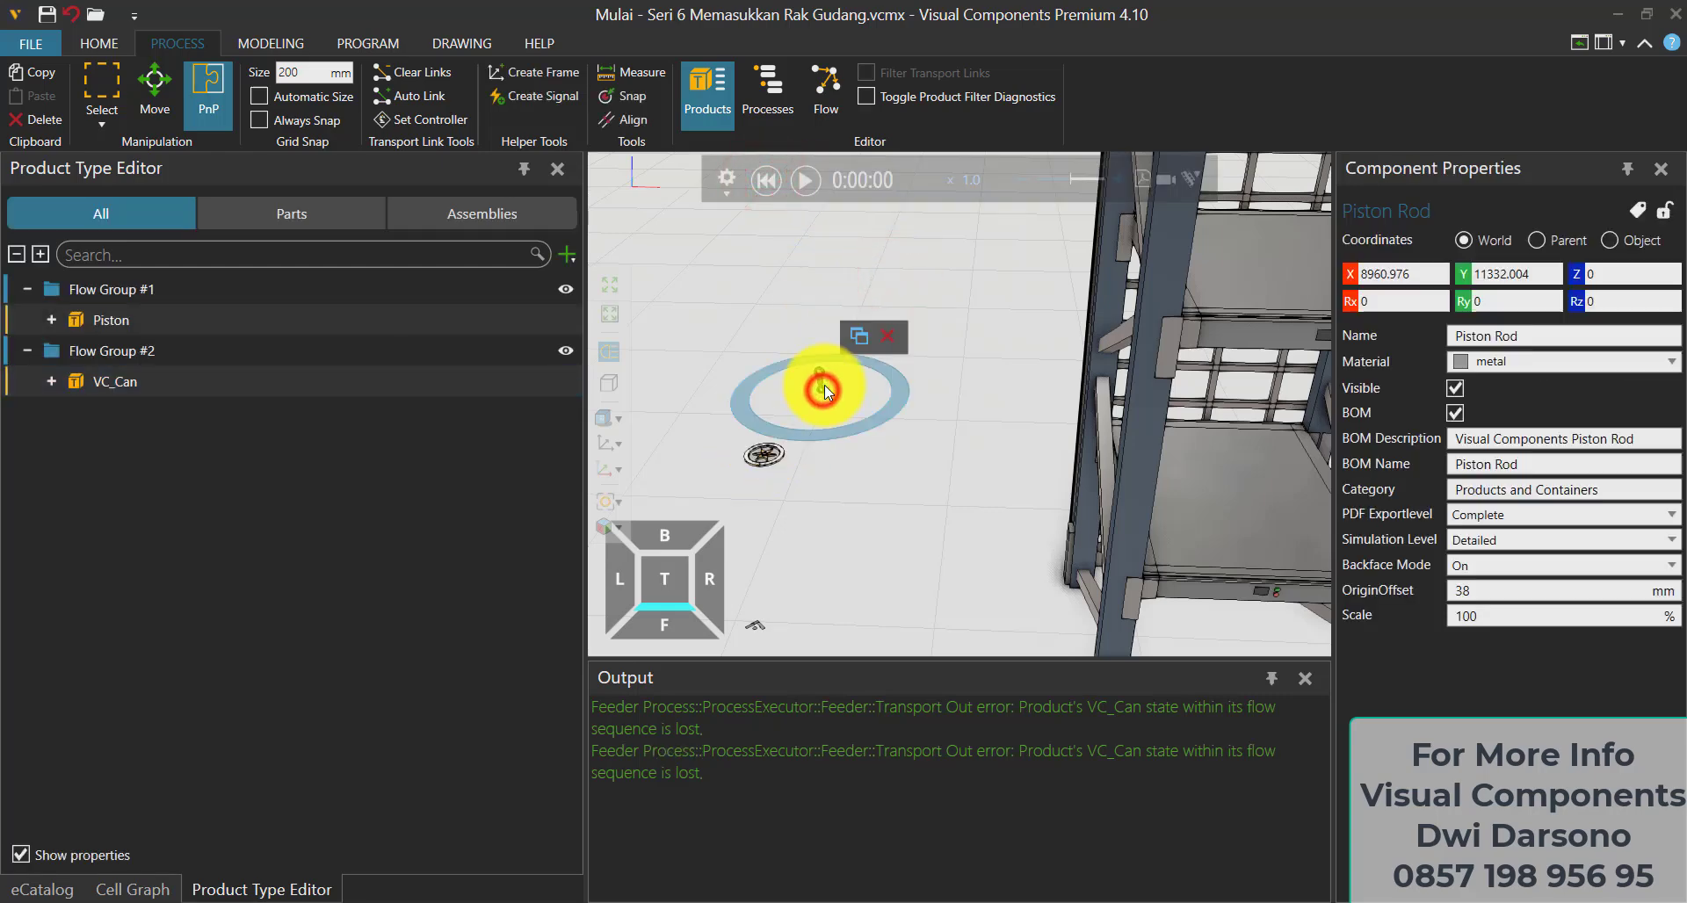
pyautogui.click(890, 337)
pyautogui.scroll(-3, 813, 399)
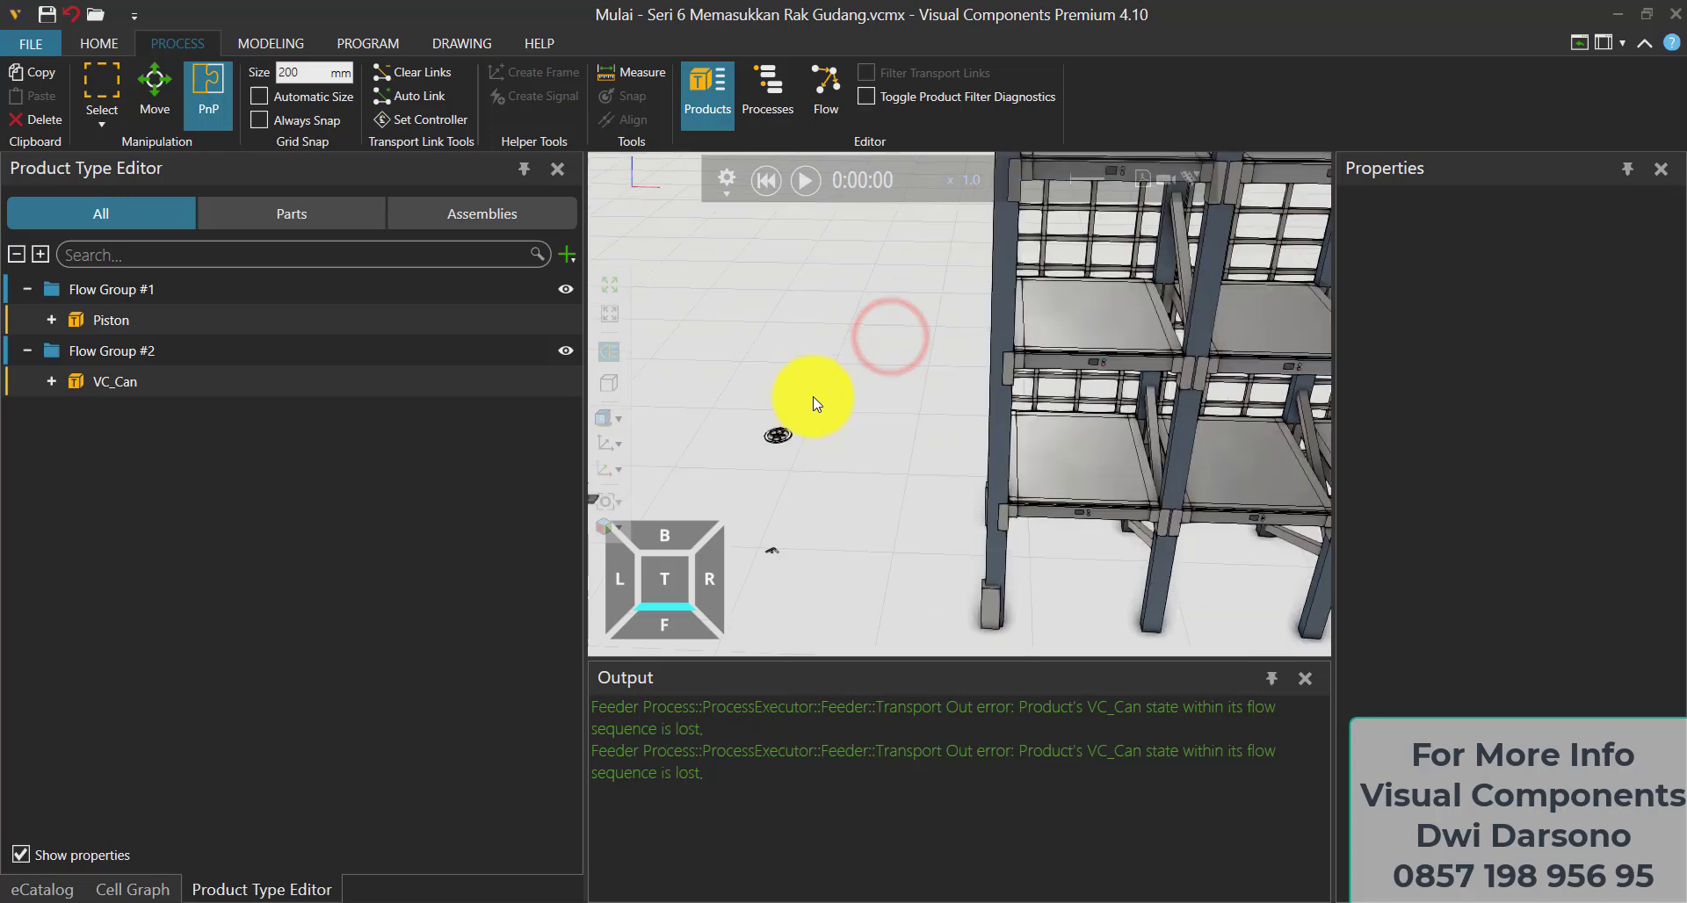
# Open the Process Flow Editor and narrow the Product Type Editor to widen the 3D view
pyautogui.scroll(-5, 813, 399)
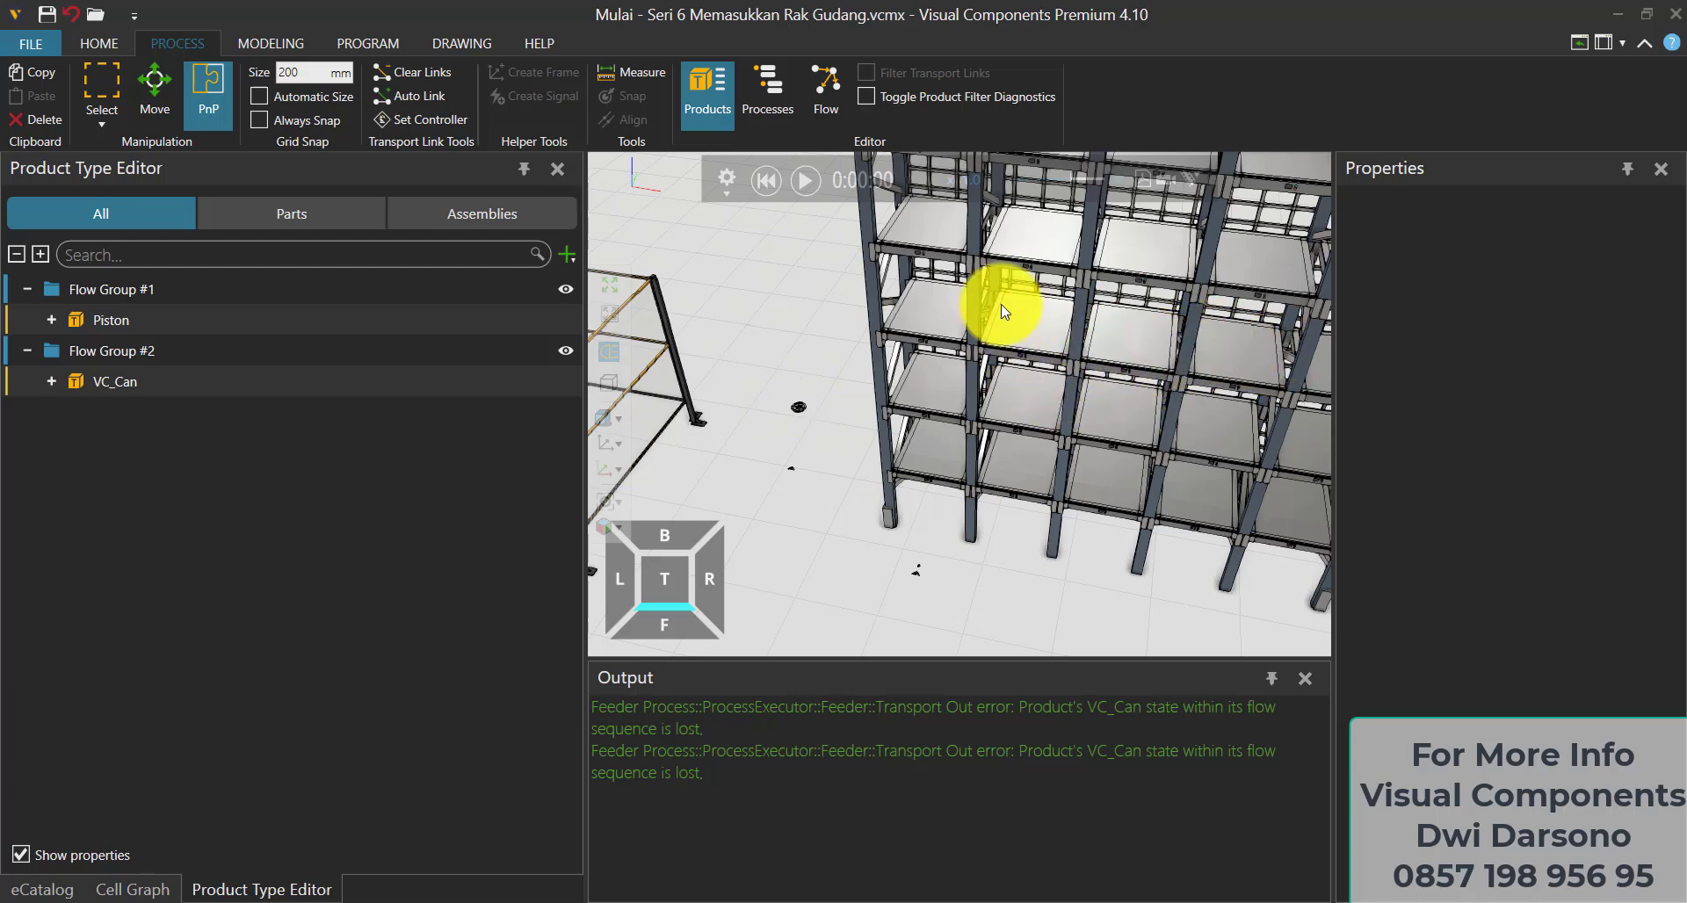
pyautogui.click(826, 87)
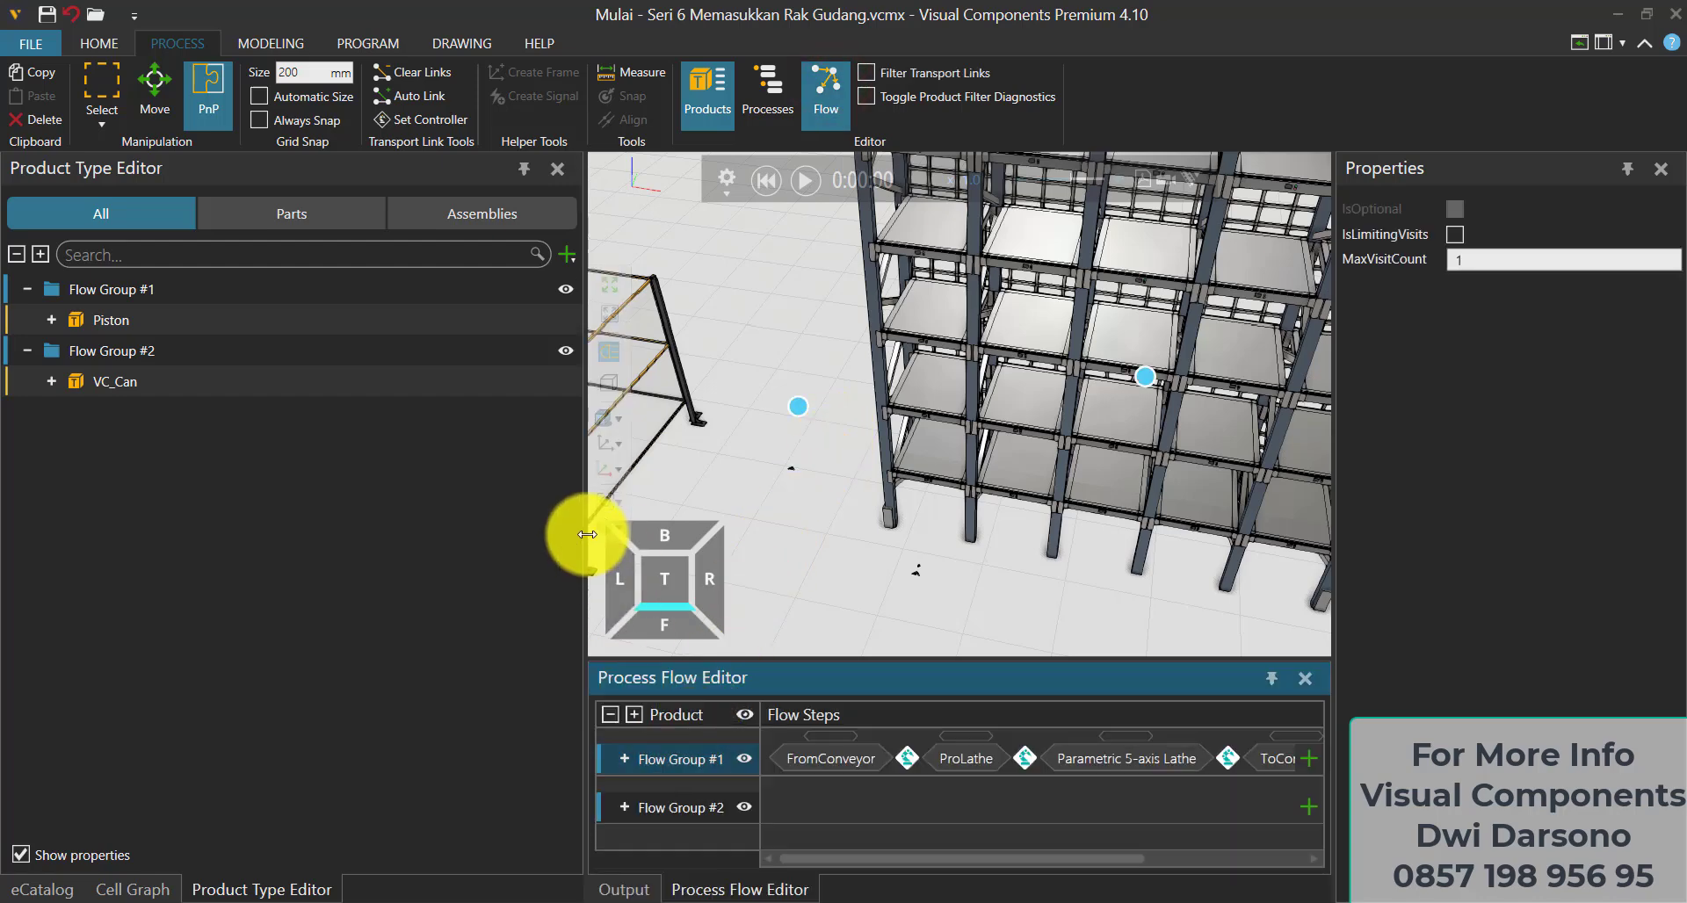
pyautogui.moveTo(583, 532); pyautogui.dragTo(482, 546)
pyautogui.click(738, 574)
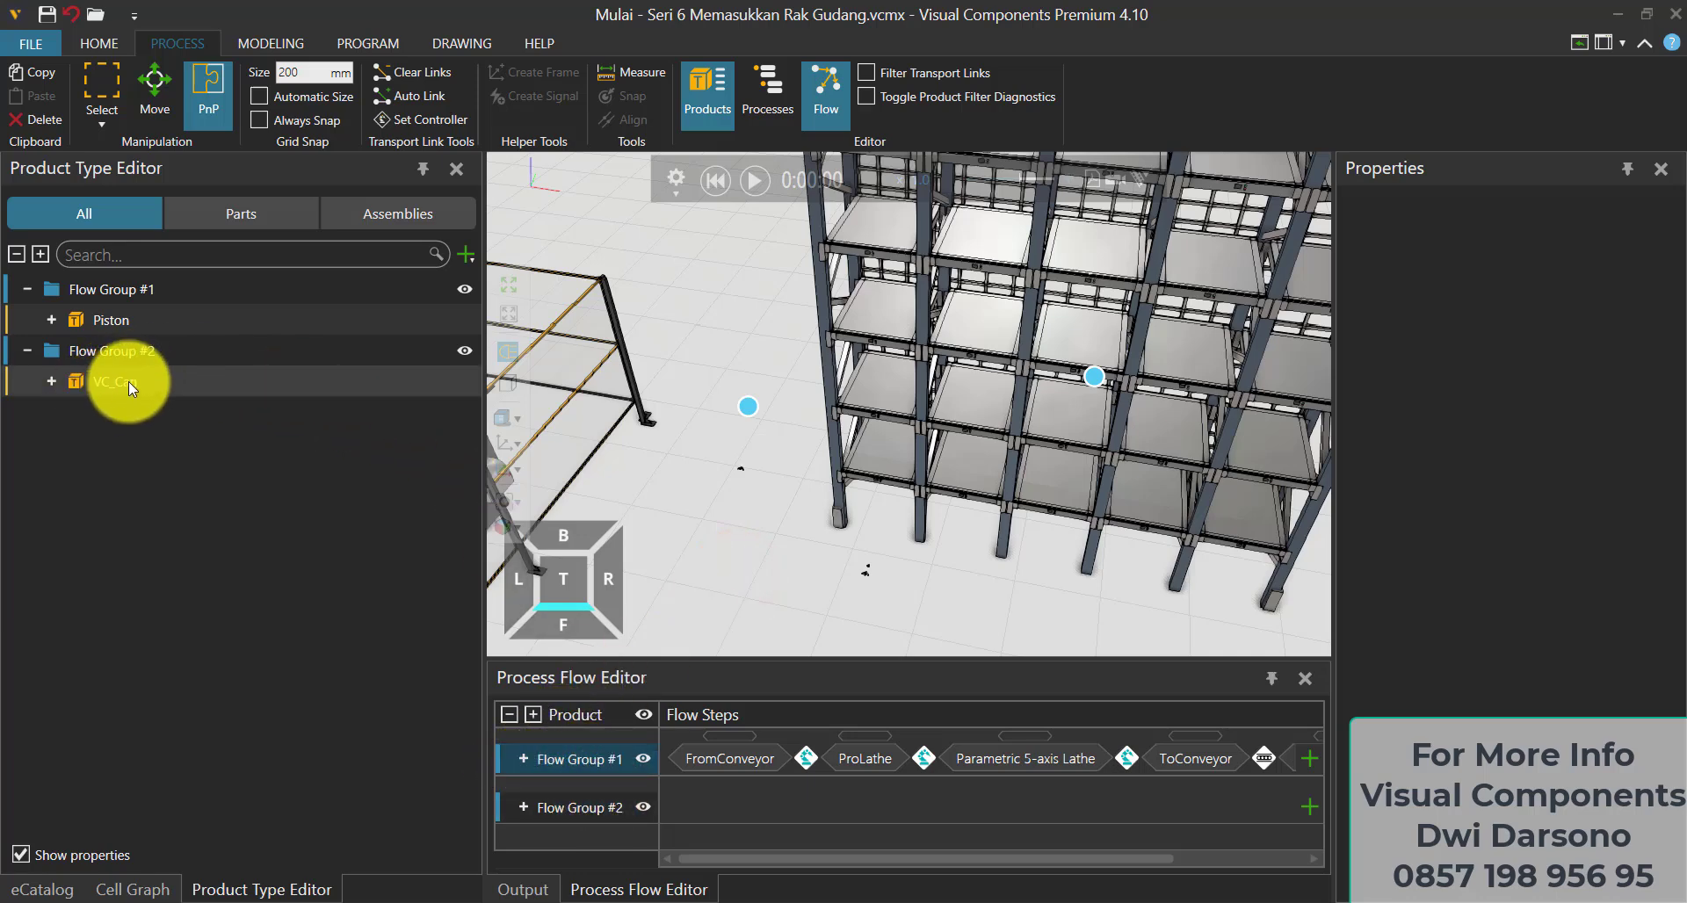
# Rename the VC_Can product type as PistonRod
pyautogui.click(207, 386)
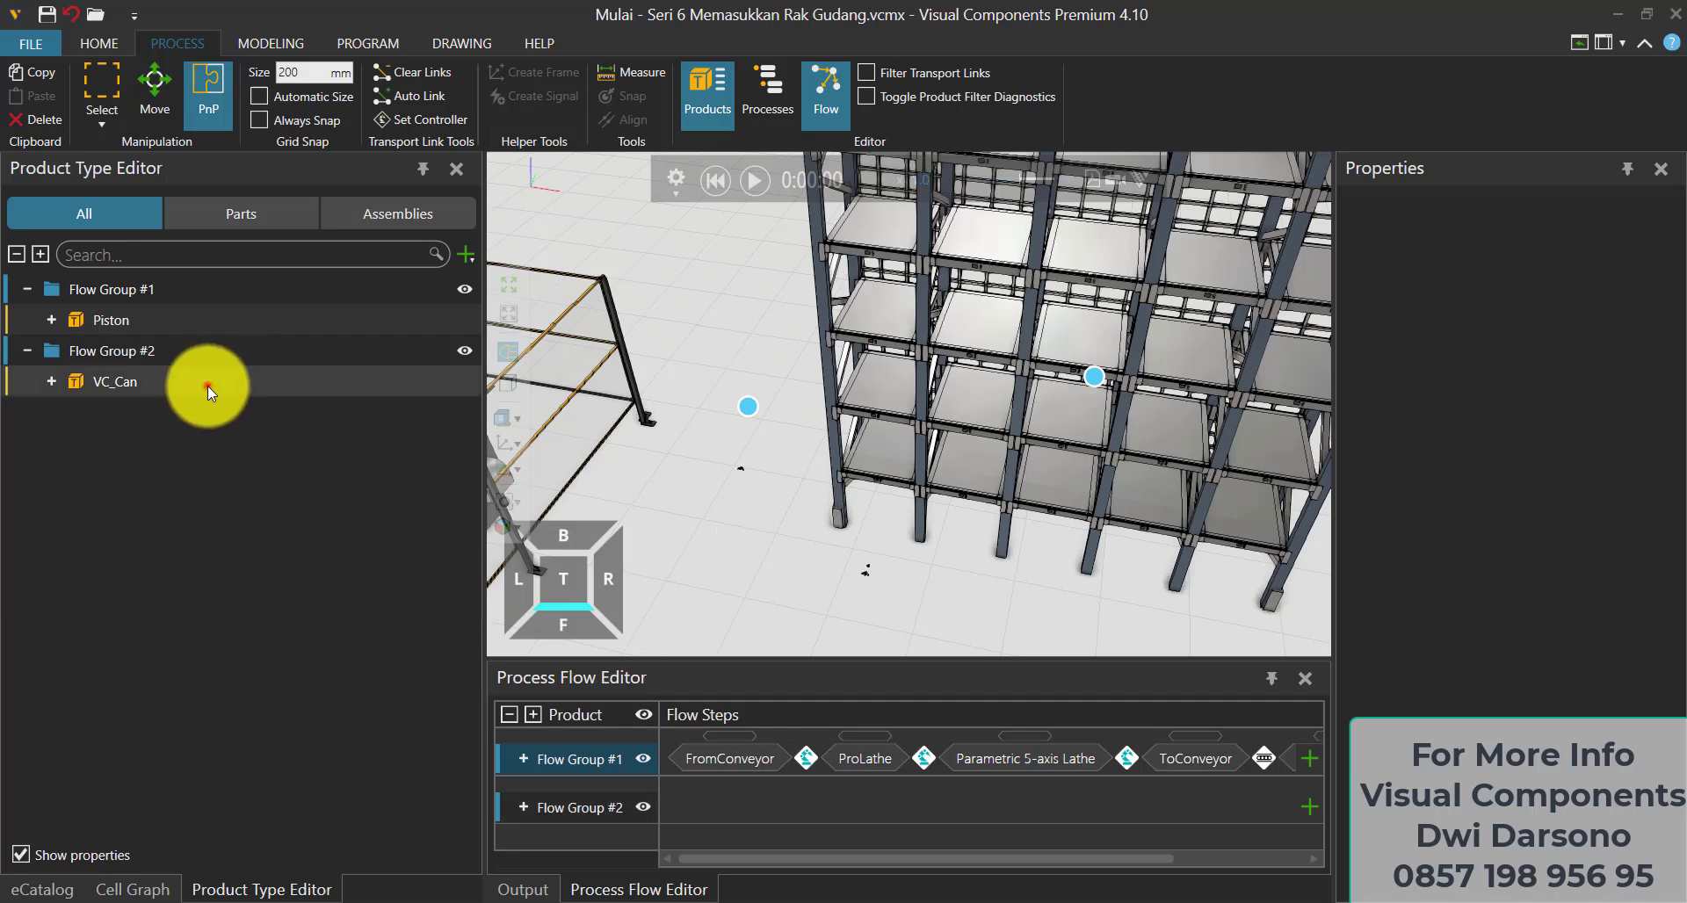
pyautogui.click(1514, 256)
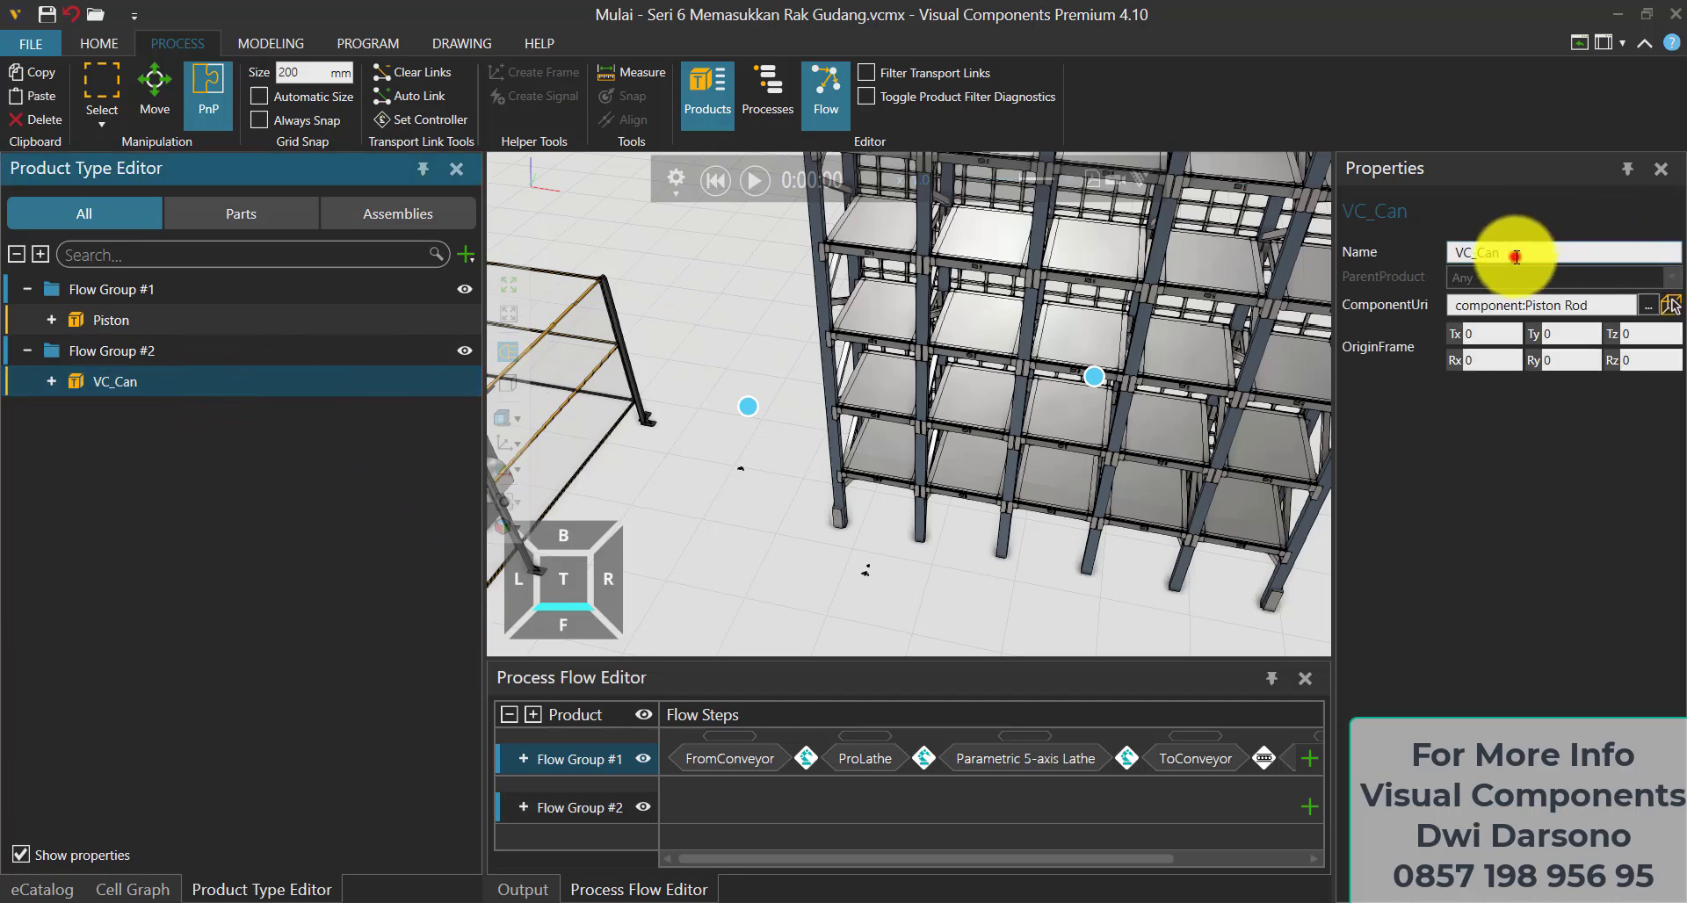
pyautogui.write('Pi')
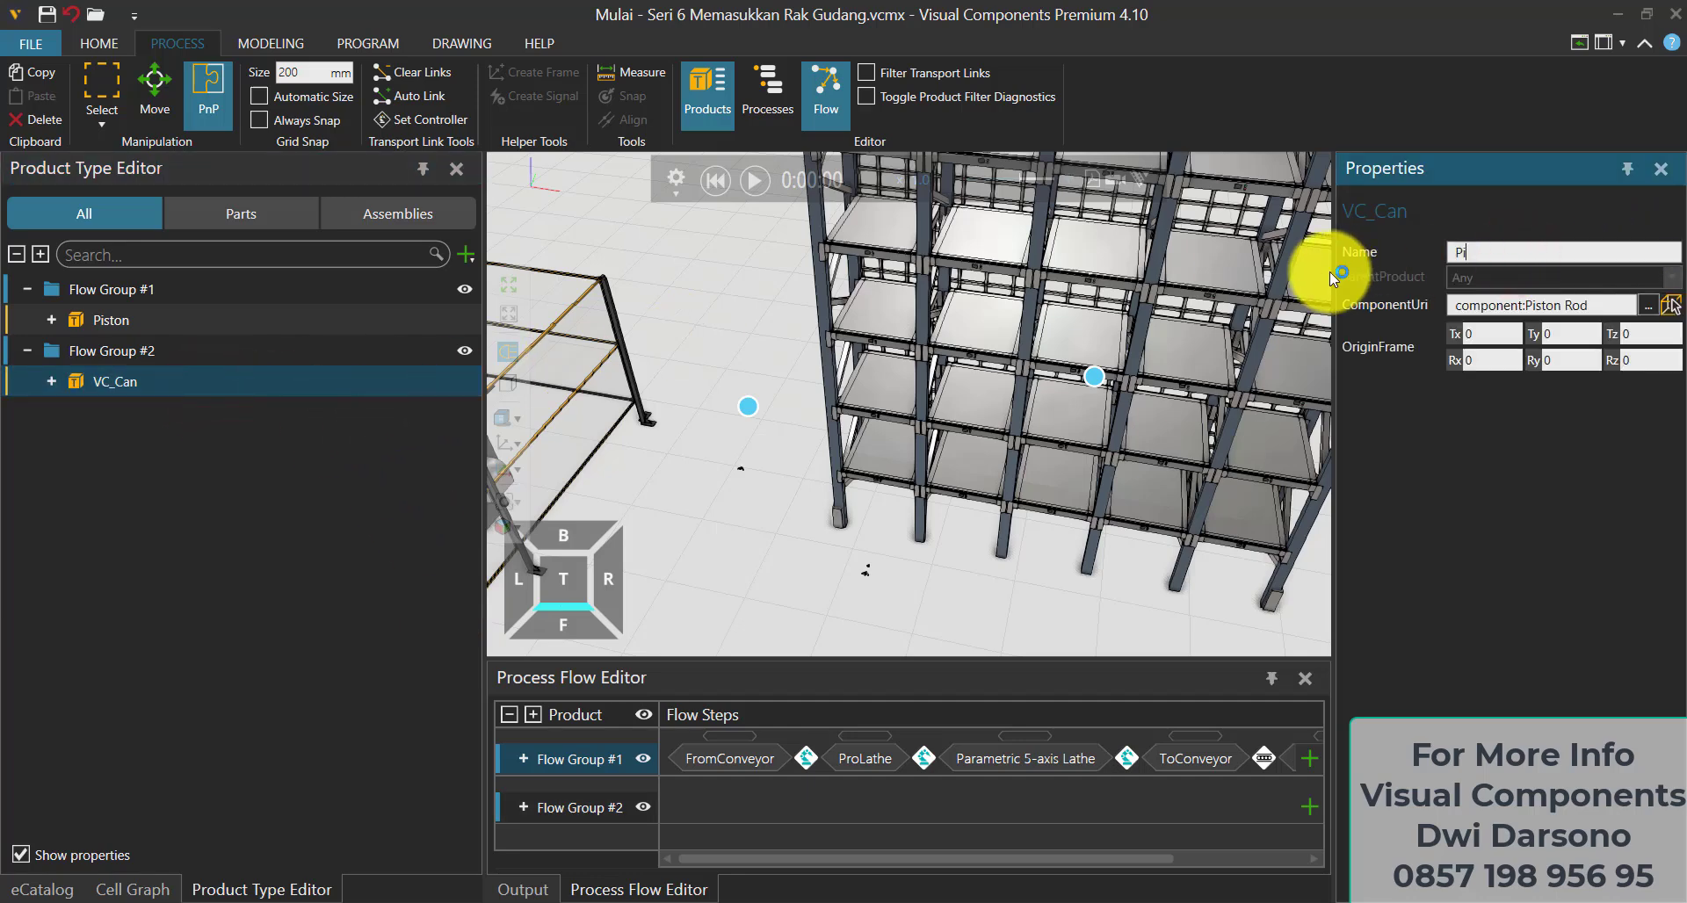
pyautogui.write('stonRod')
pyautogui.press('Return')
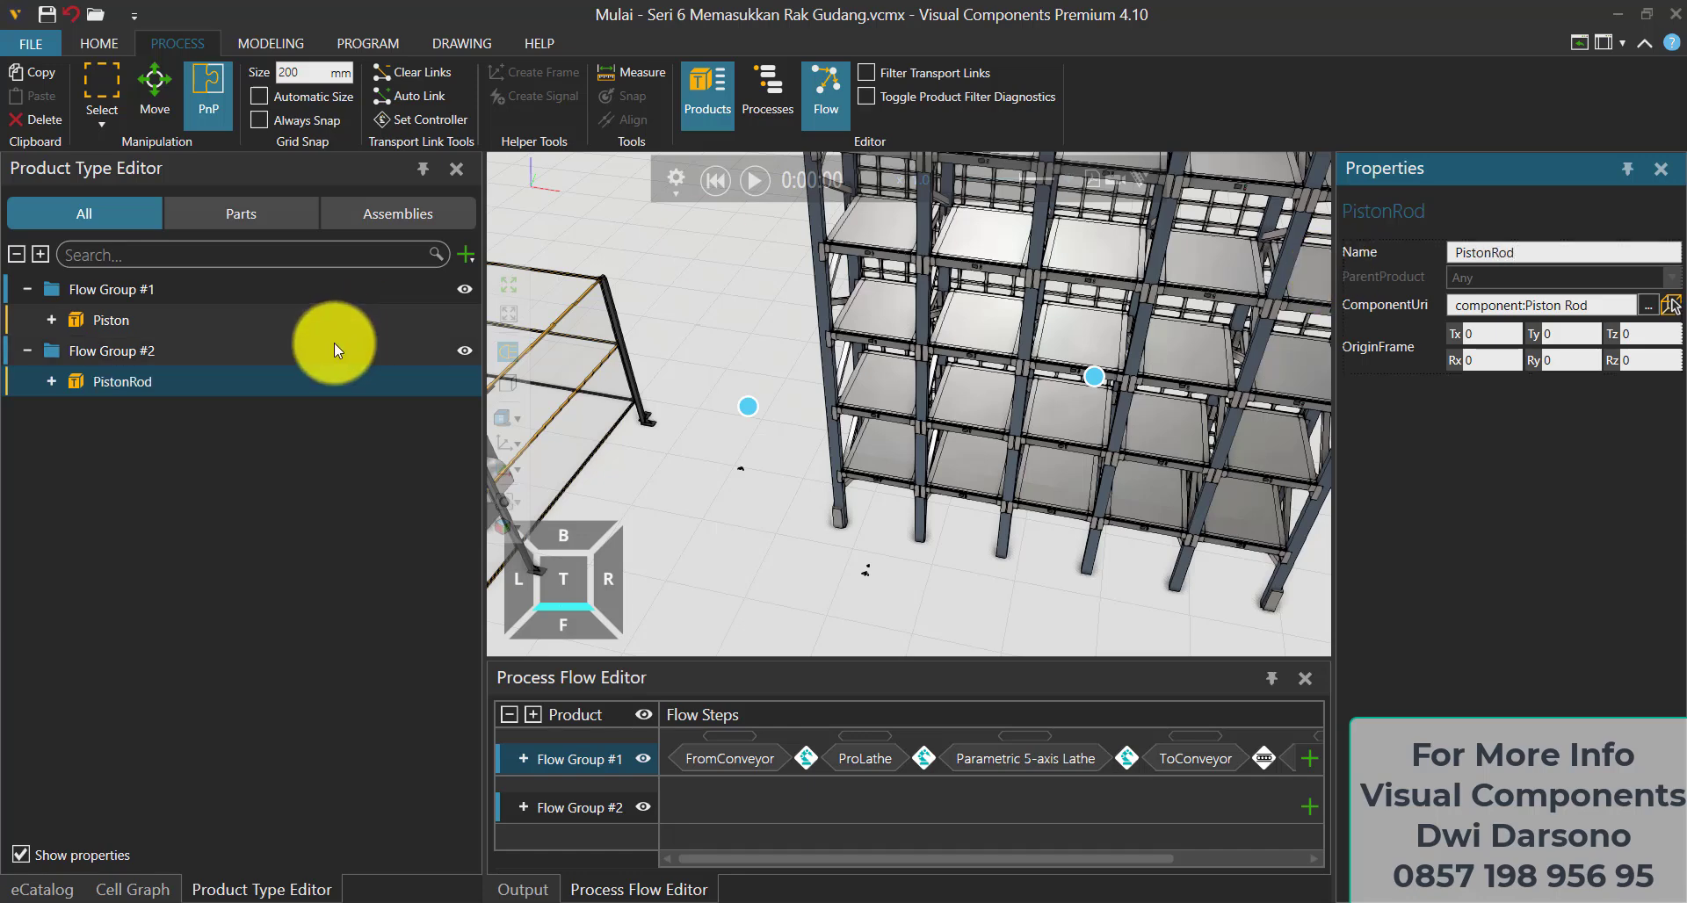
# Rename Flow Group #2 as PistonRod
pyautogui.click(139, 355)
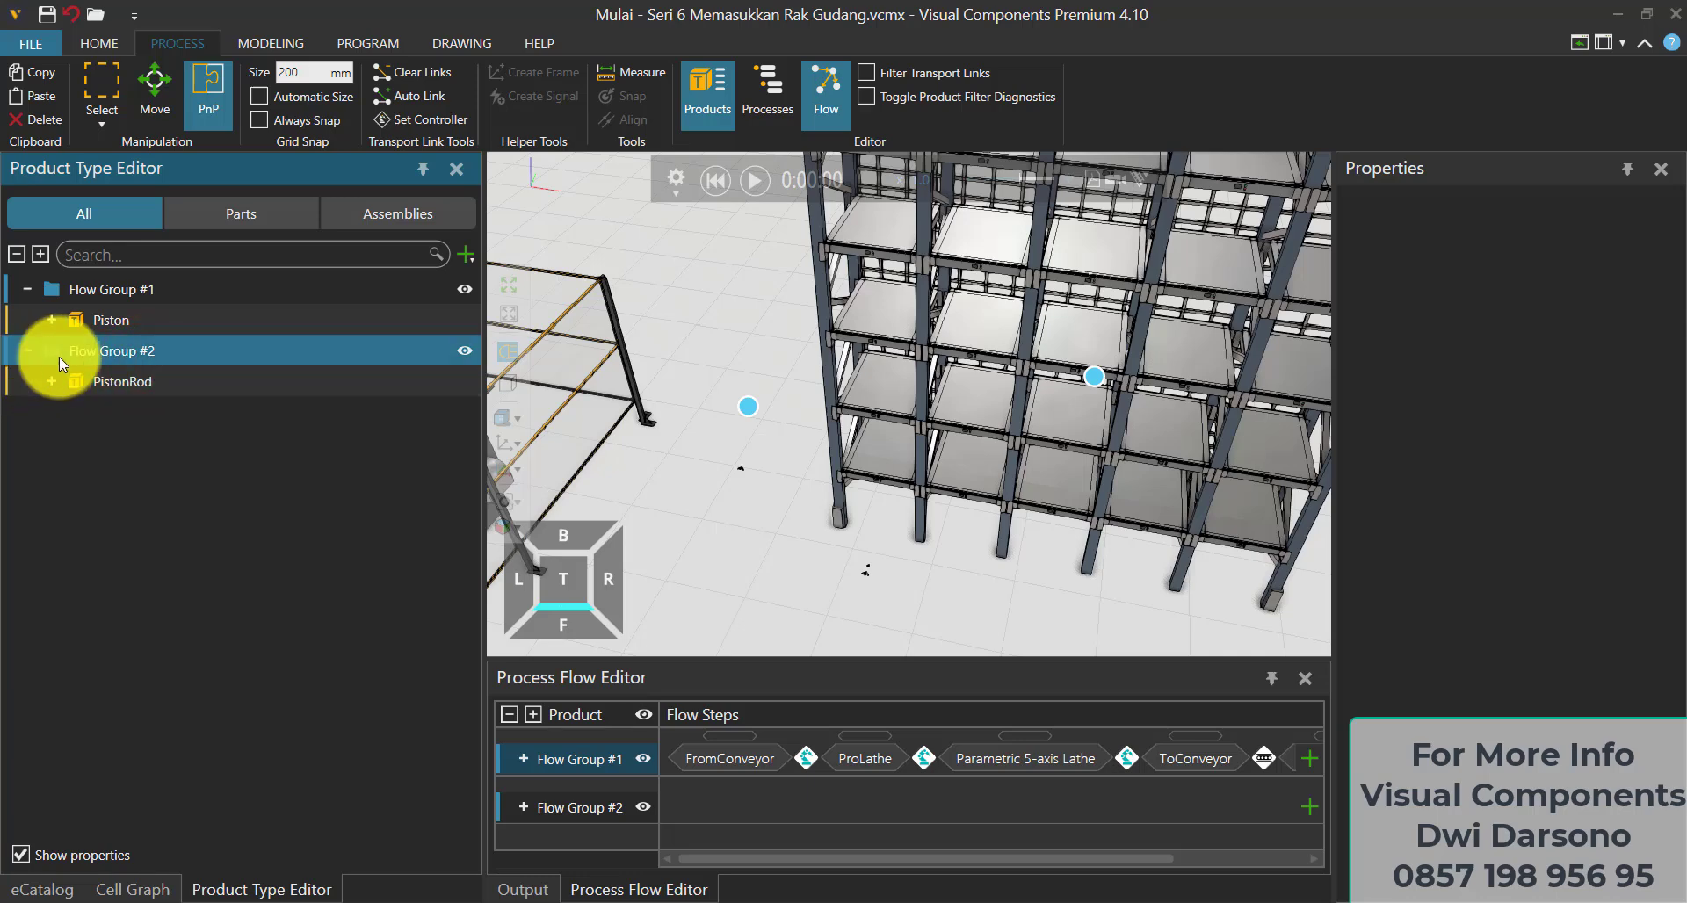
pyautogui.rightClick(128, 350)
pyautogui.click(179, 358)
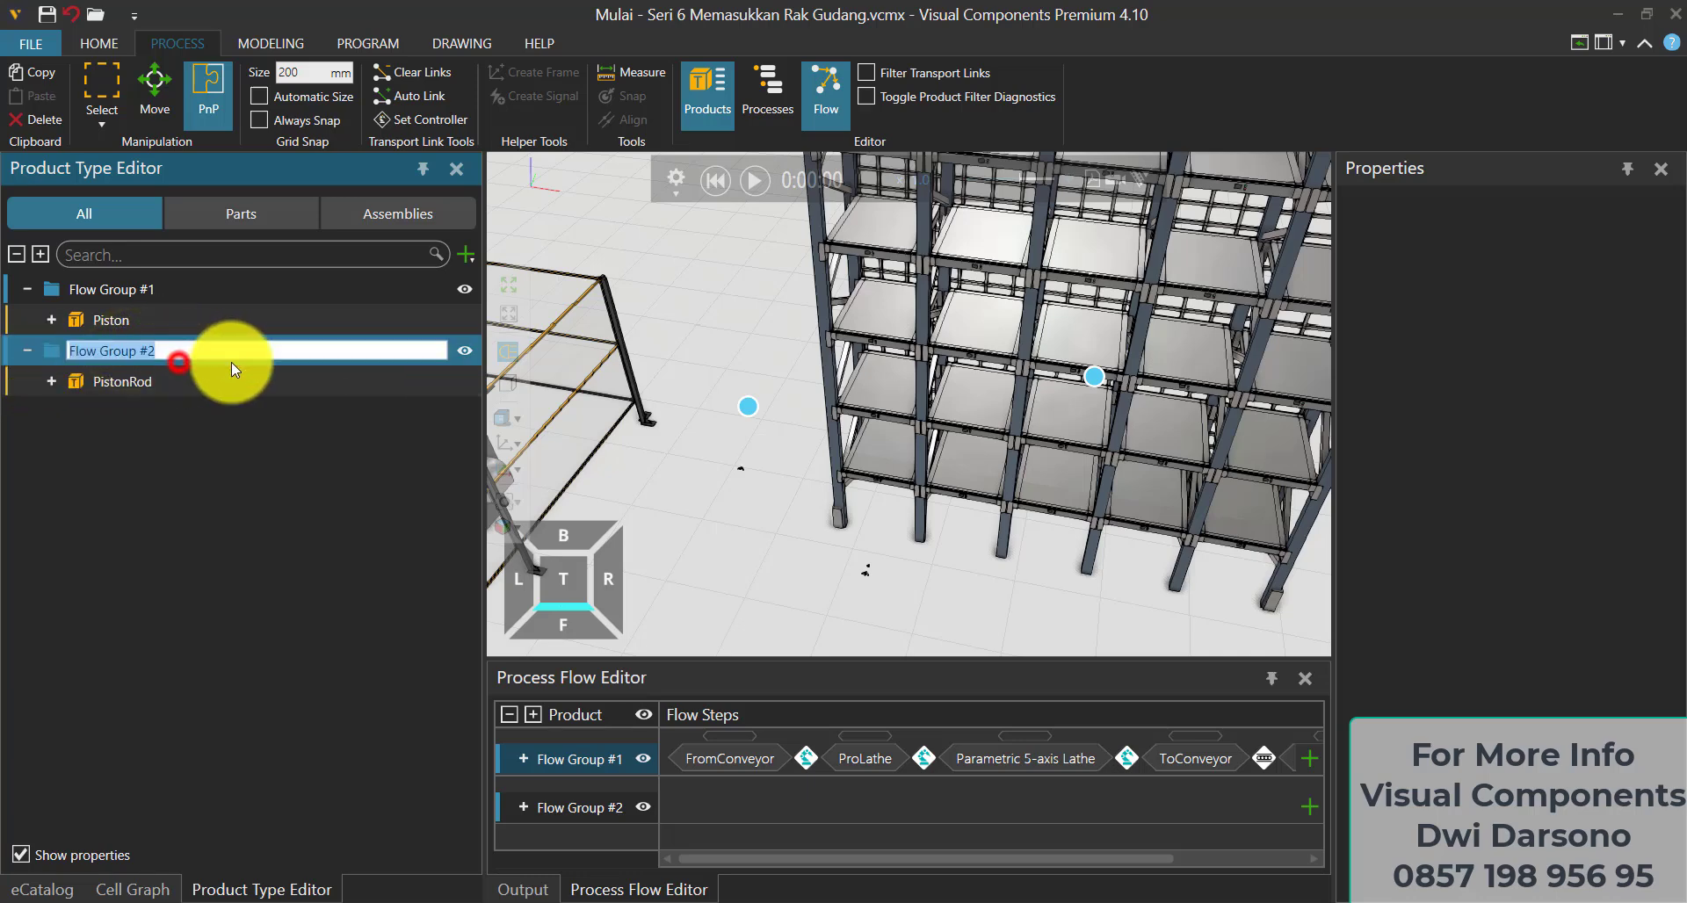
pyautogui.write('Piston')
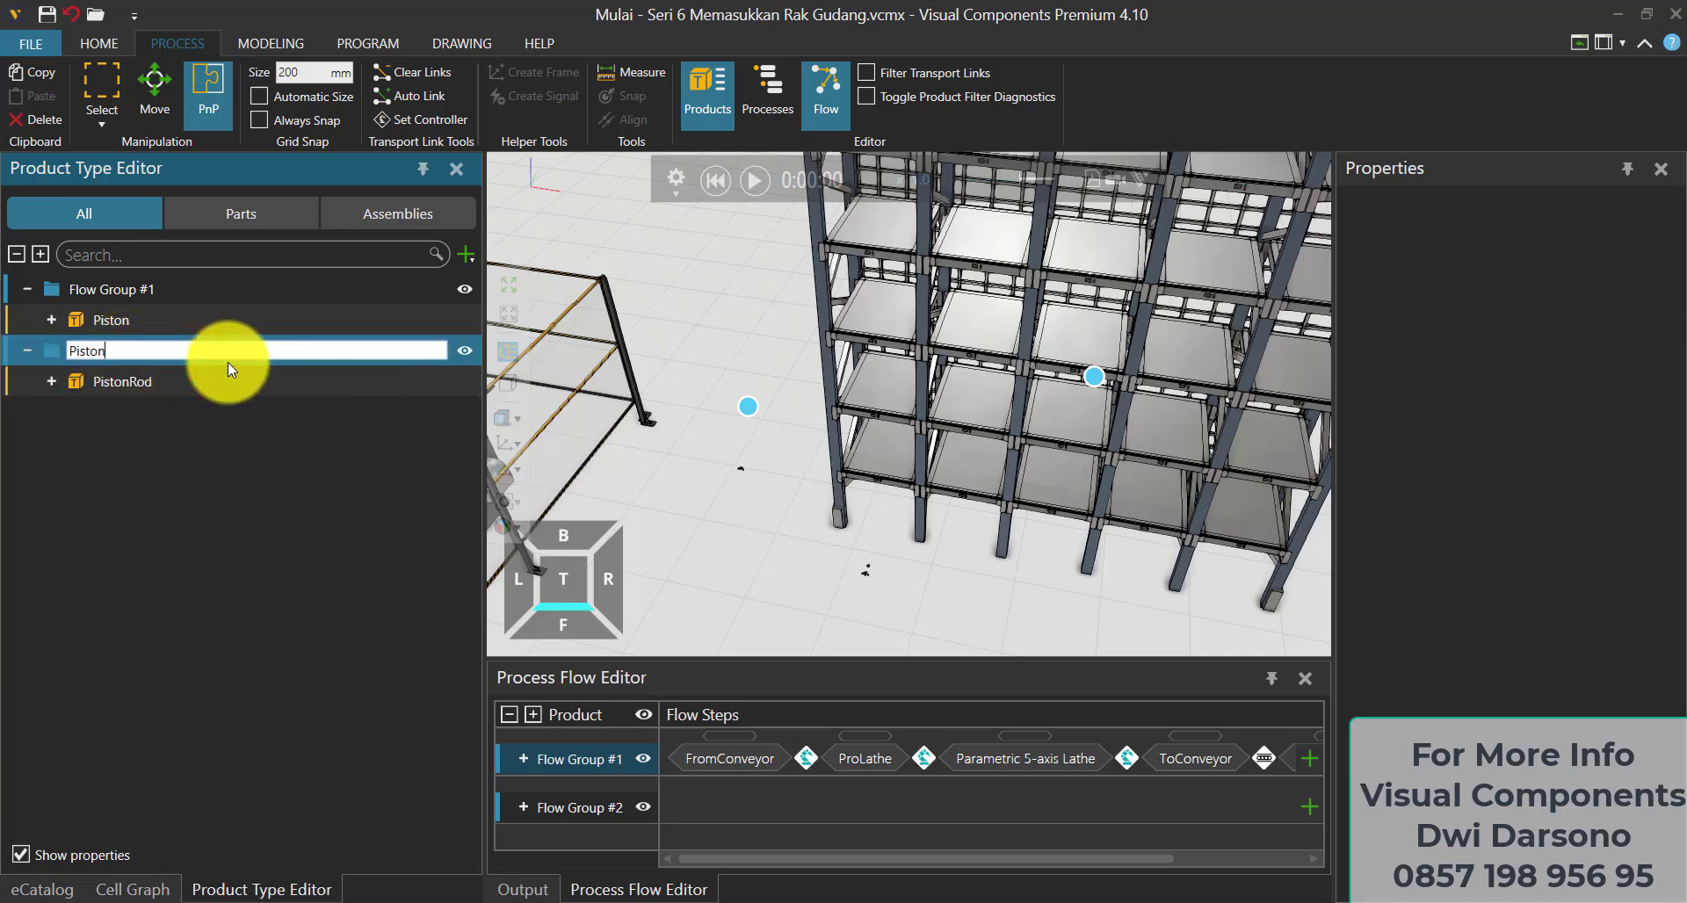
pyautogui.write('Rod')
pyautogui.press('Return')
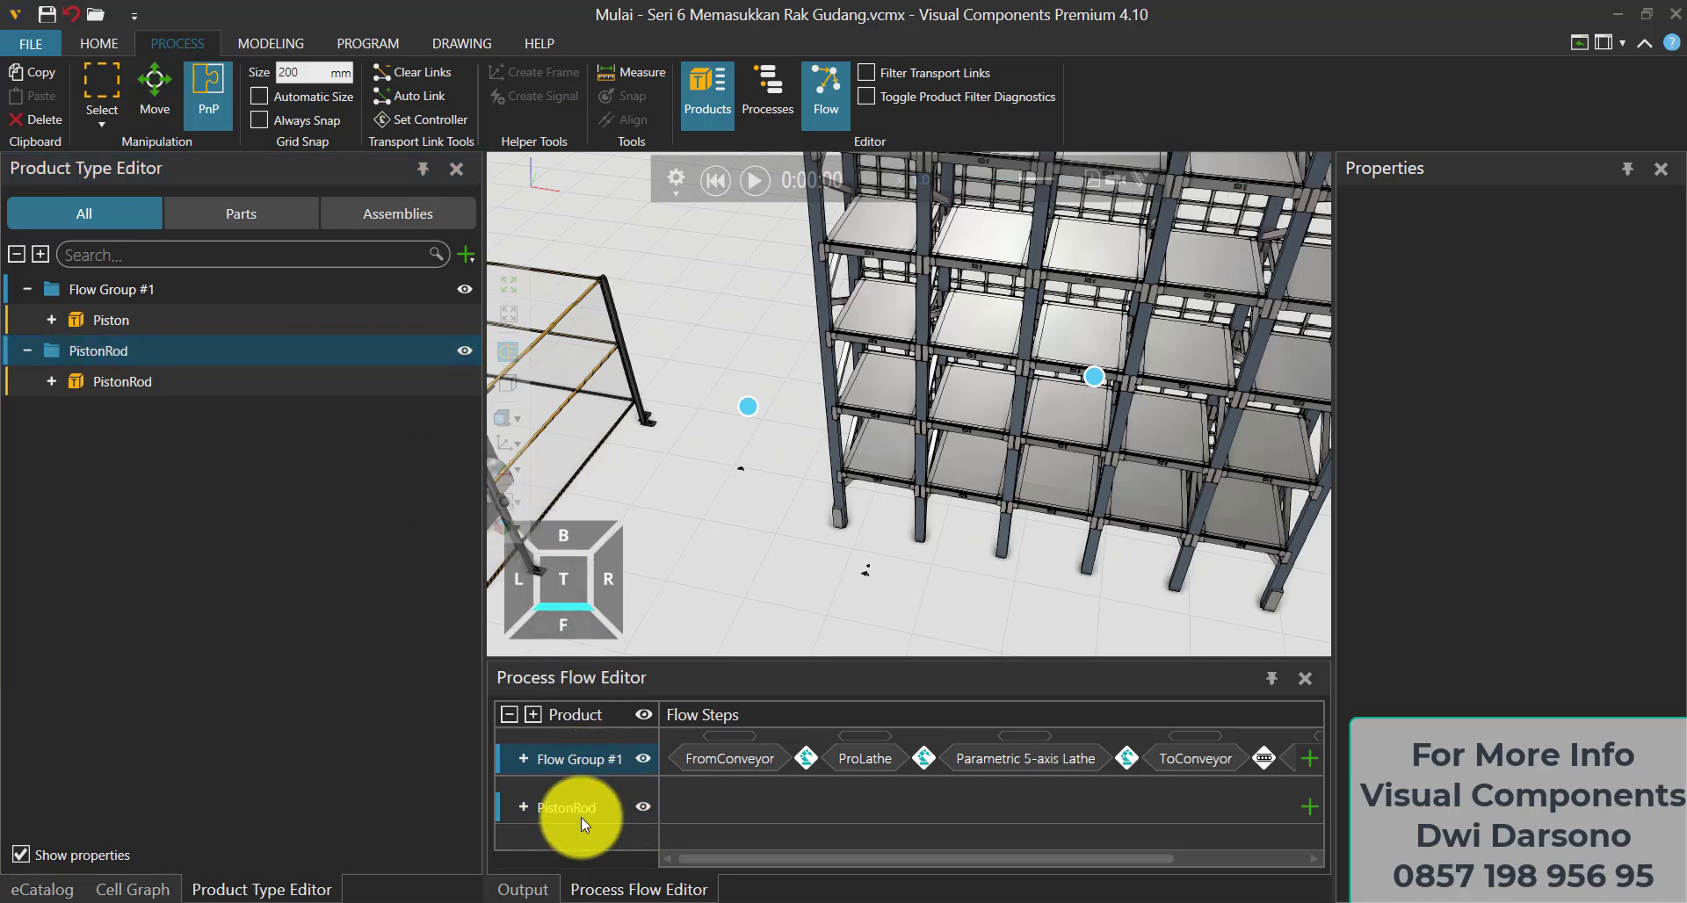
# Build the PistonRod flow from the Feeder process to the Buffer process at the warehouse shelf
pyautogui.click(785, 629)
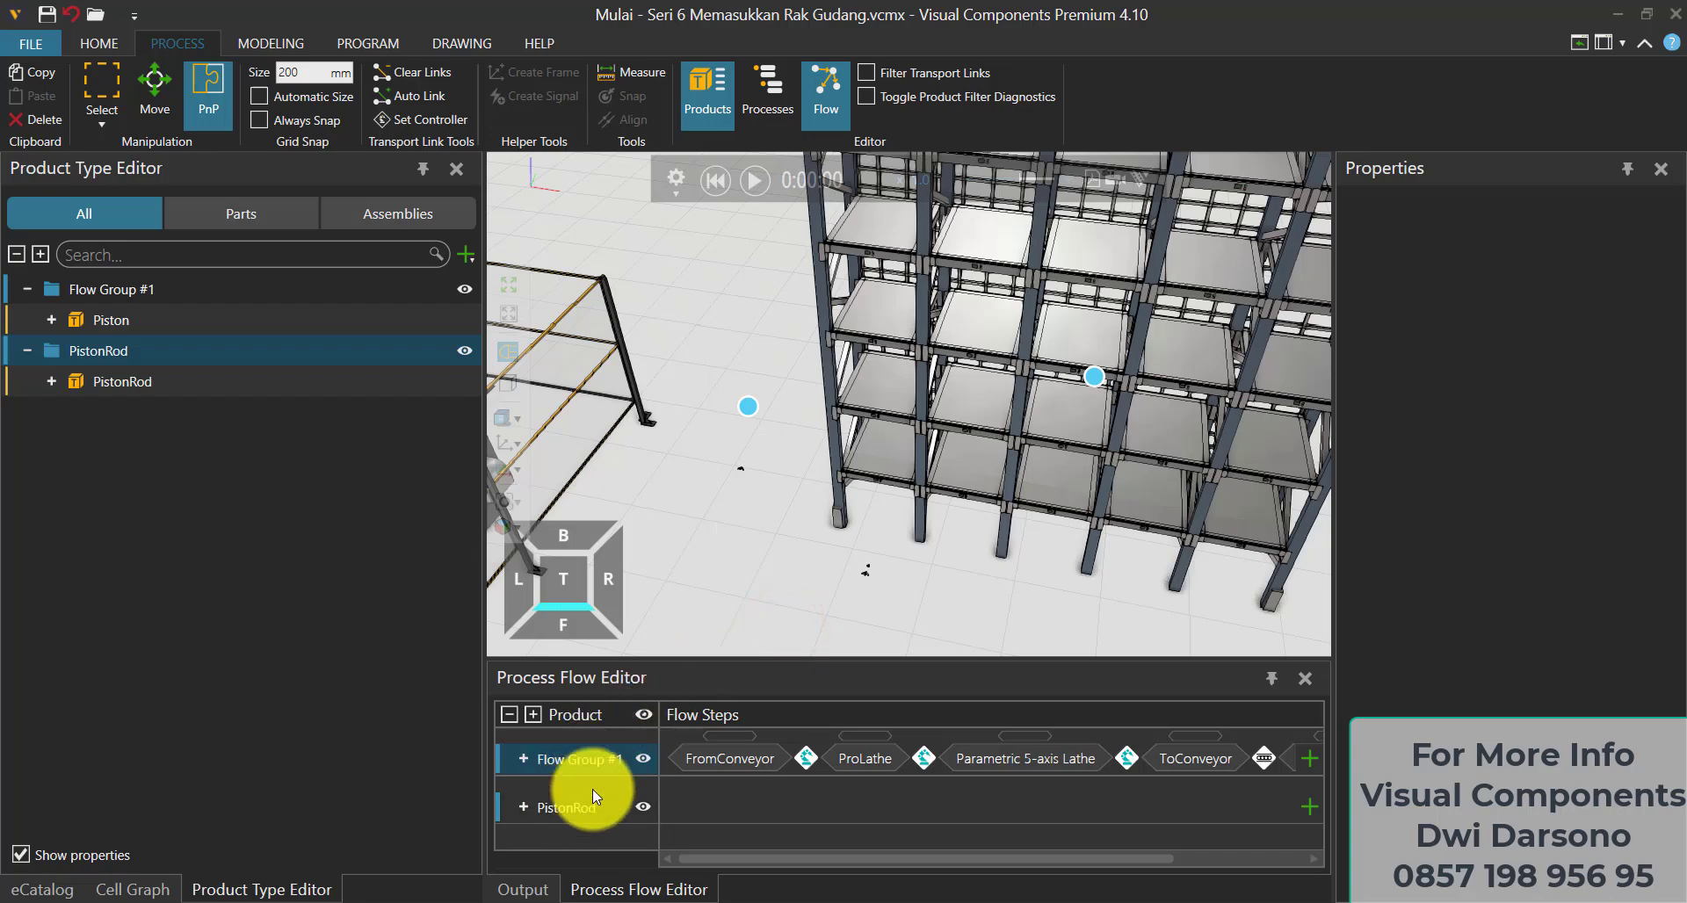
pyautogui.scroll(-5, 743, 584)
pyautogui.moveTo(734, 593); pyautogui.dragTo(1171, 435, button='middle')
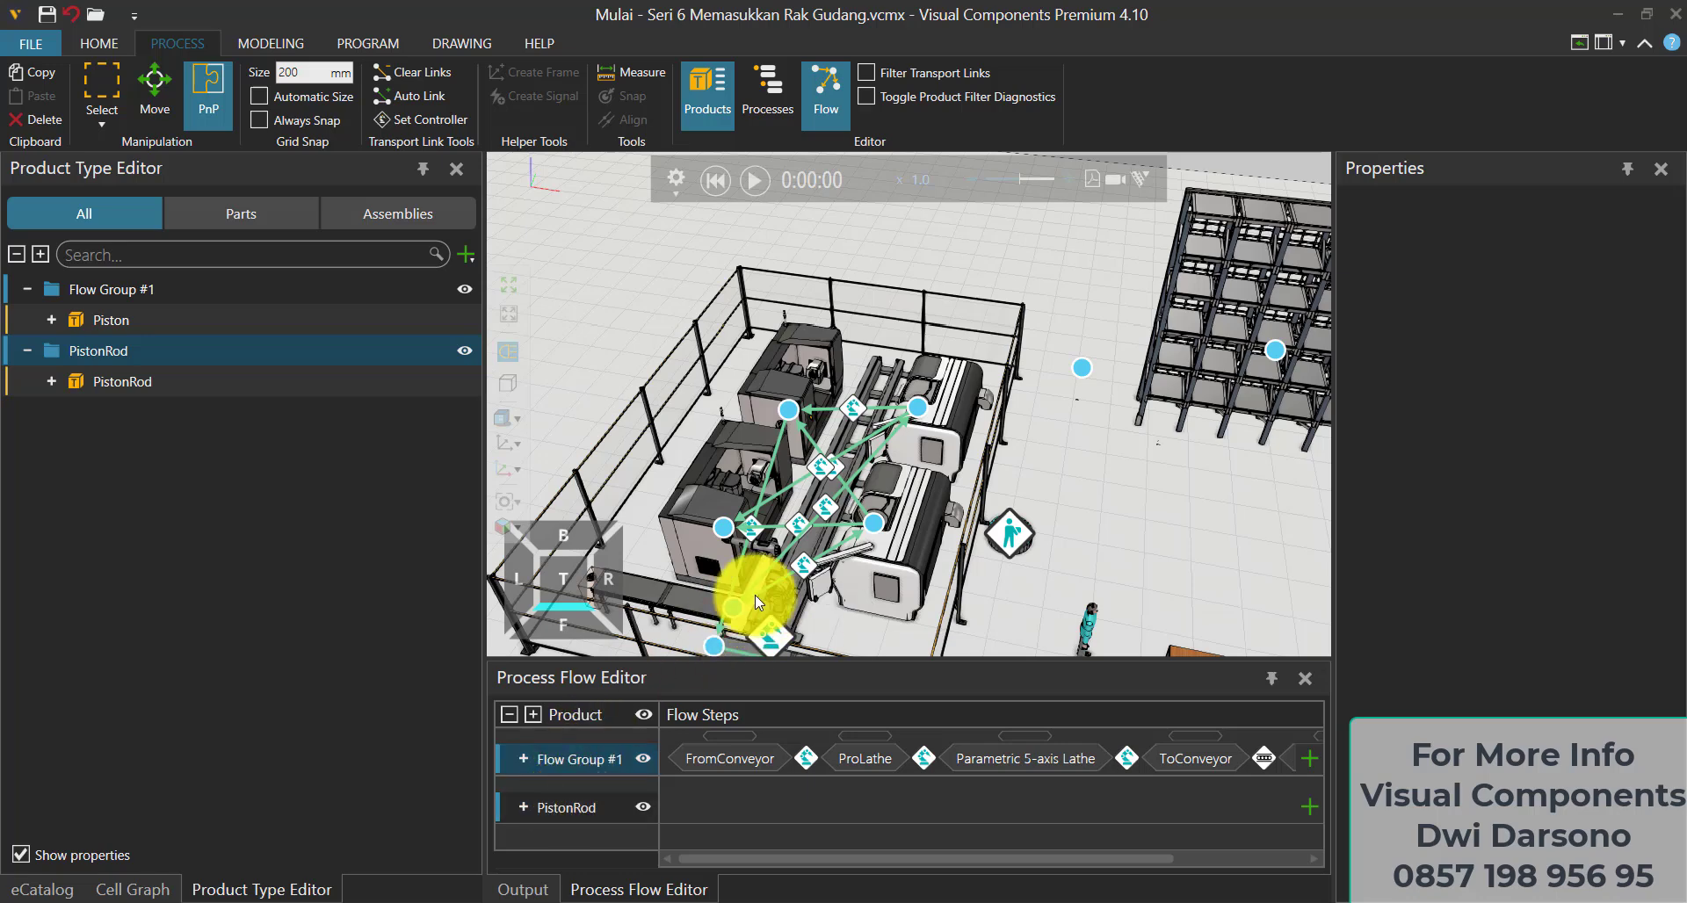
pyautogui.click(566, 808)
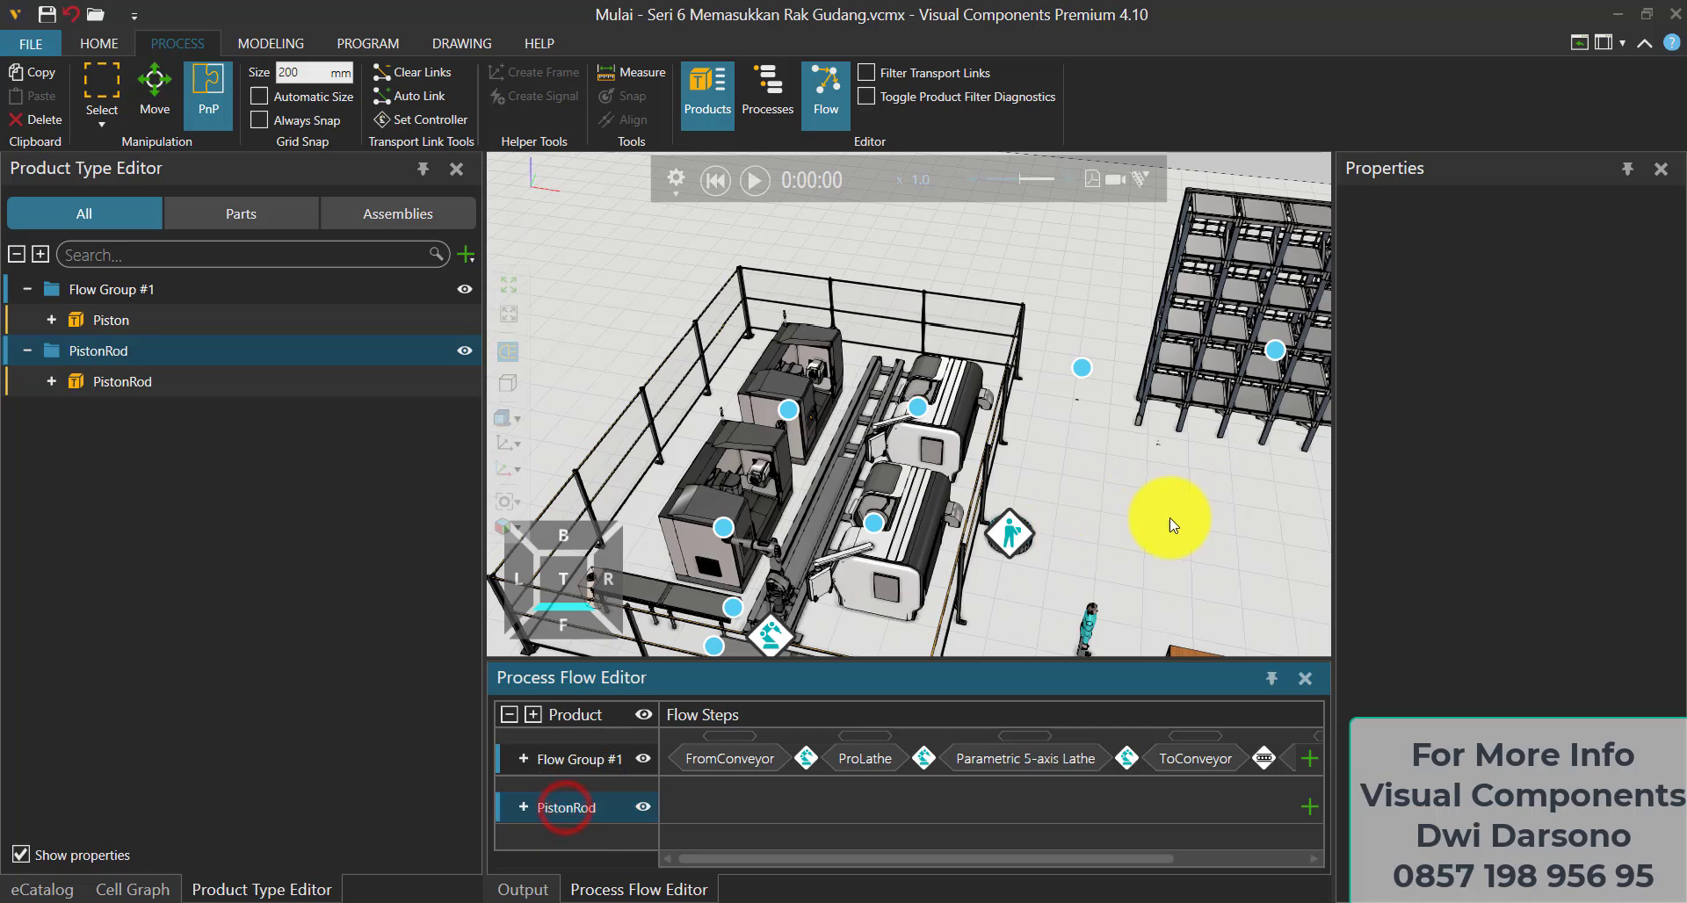
pyautogui.moveTo(946, 509); pyautogui.dragTo(681, 540, button='middle')
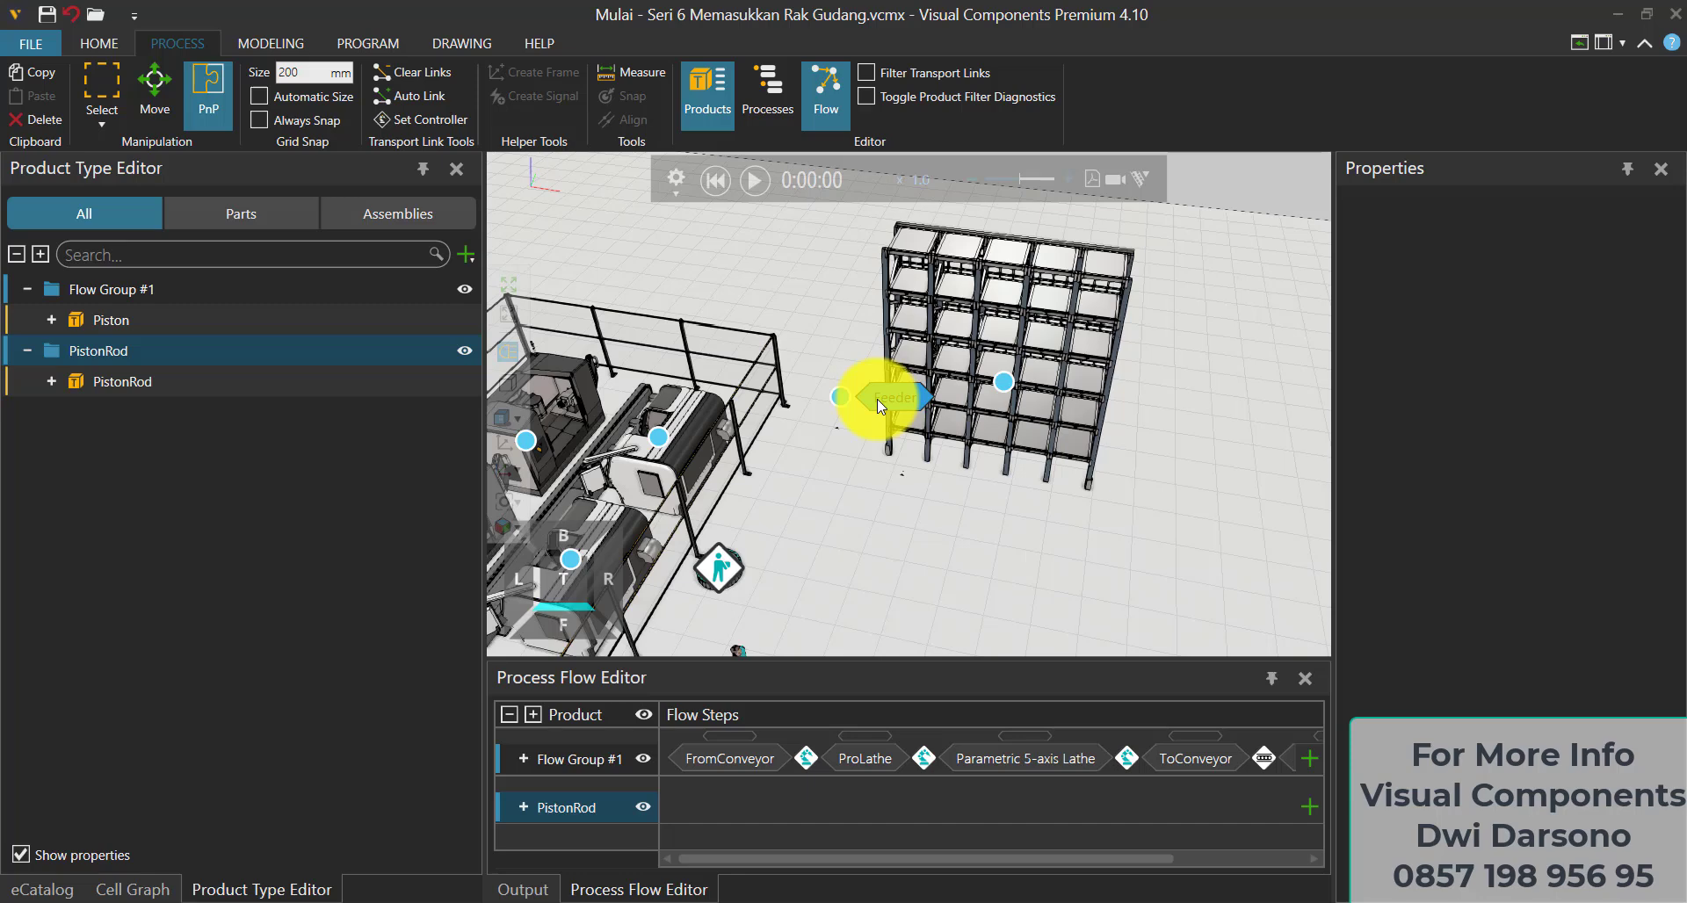
pyautogui.click(880, 400)
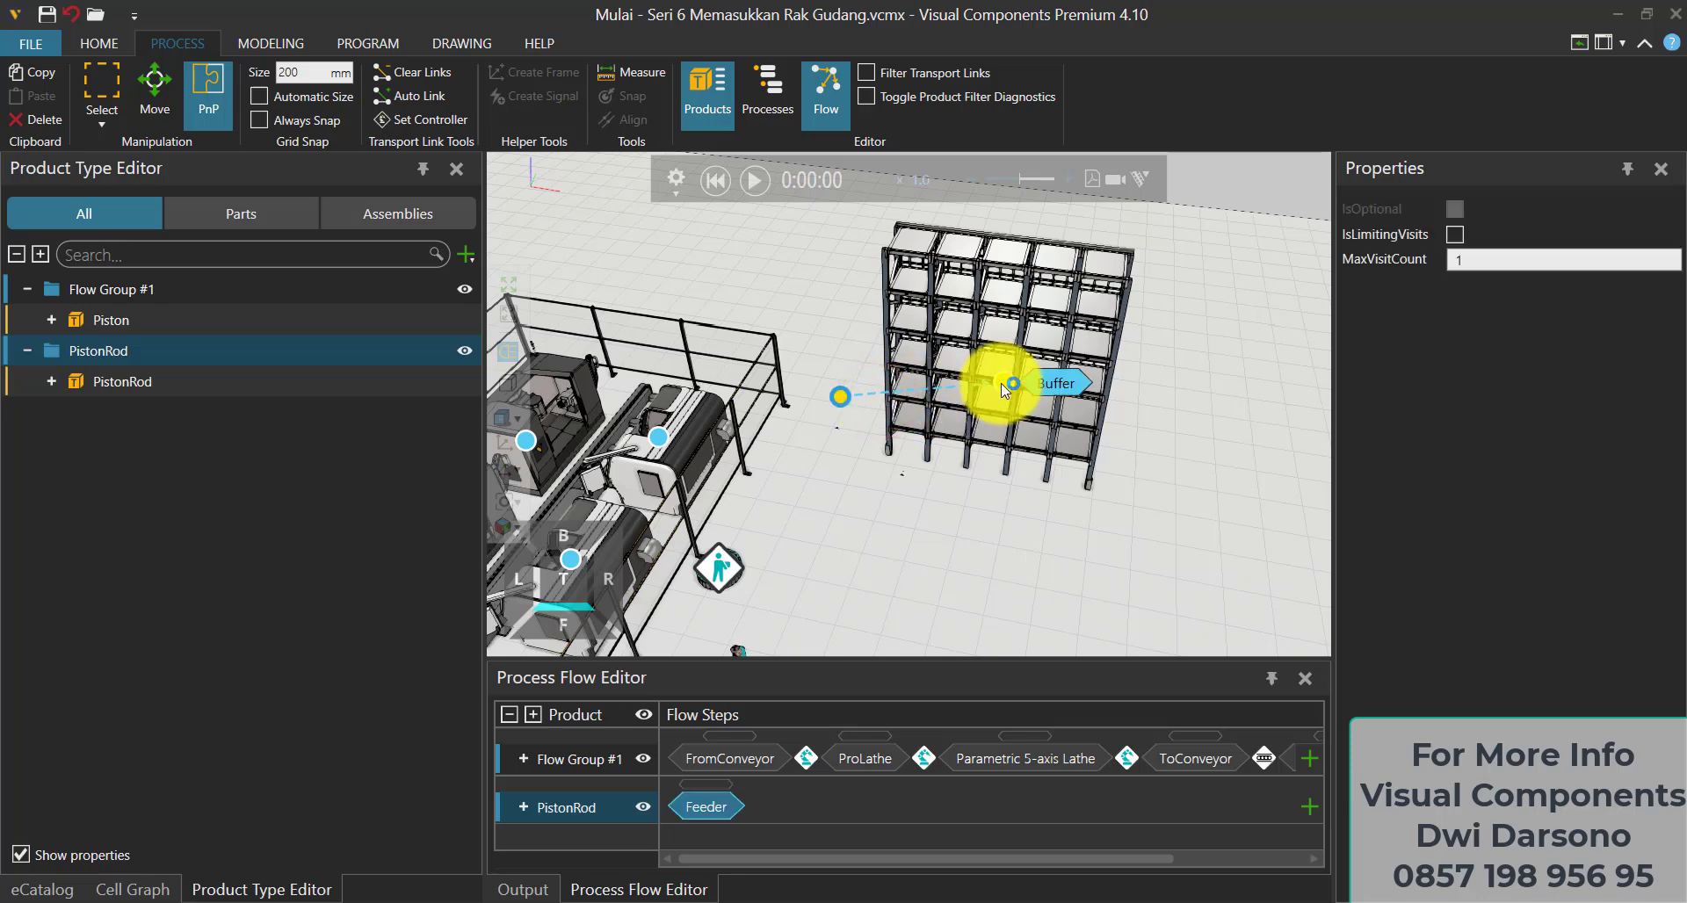
pyautogui.click(1047, 388)
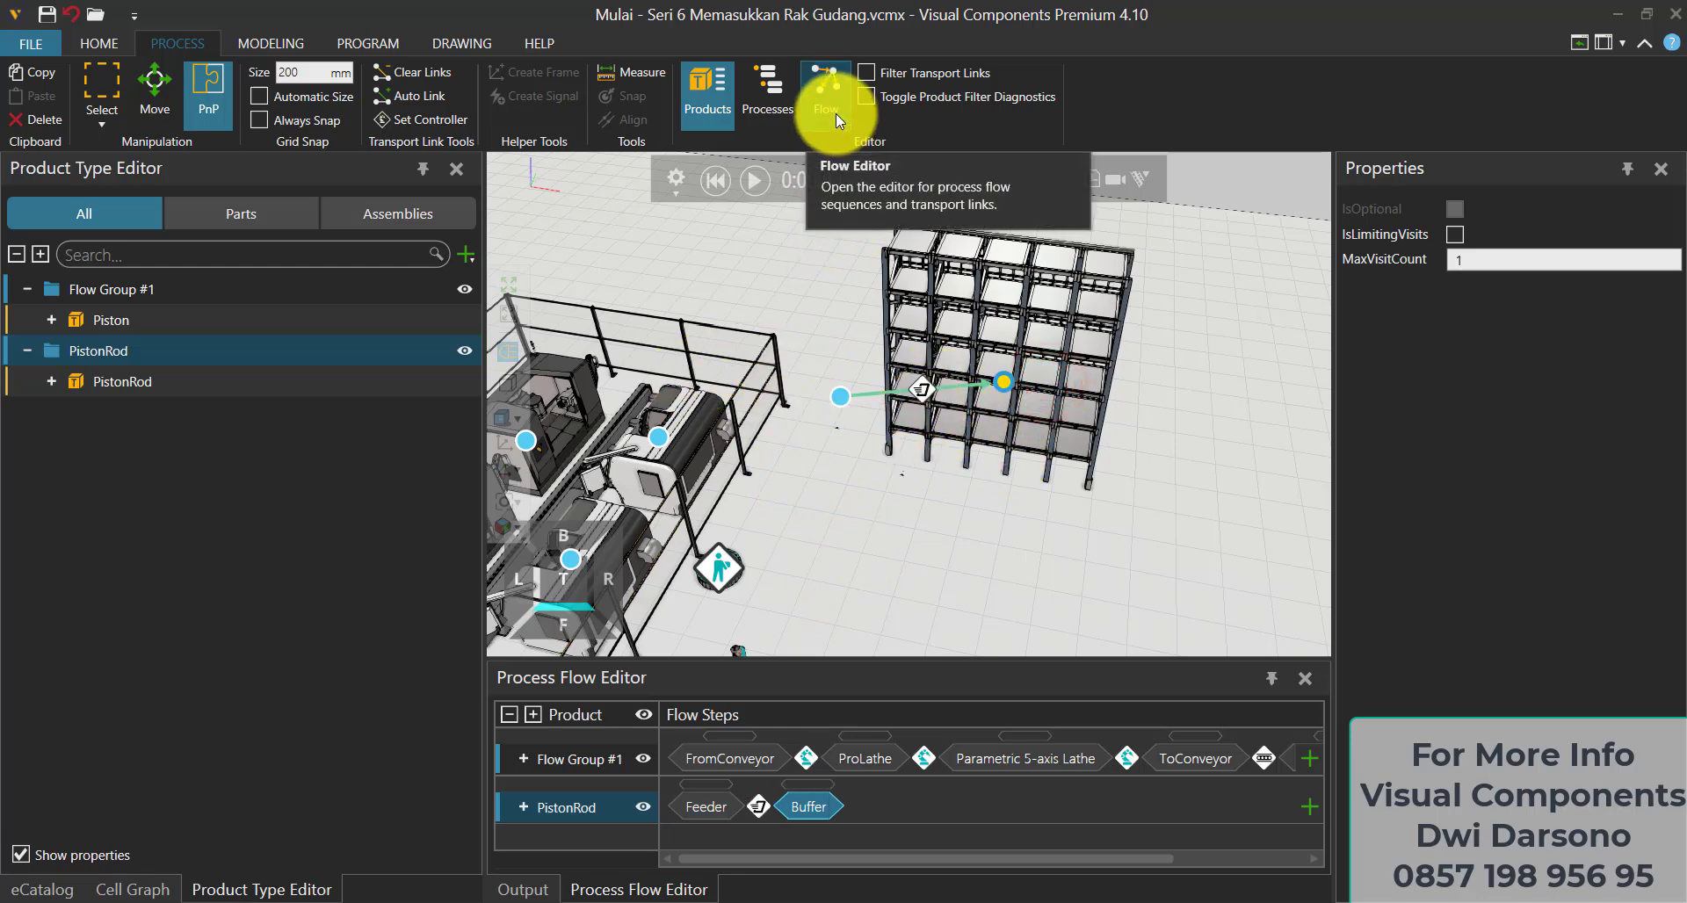
# Review the transport time and implementer of the link between Feeder and Buffer, and deselect the link
pyautogui.click(921, 393)
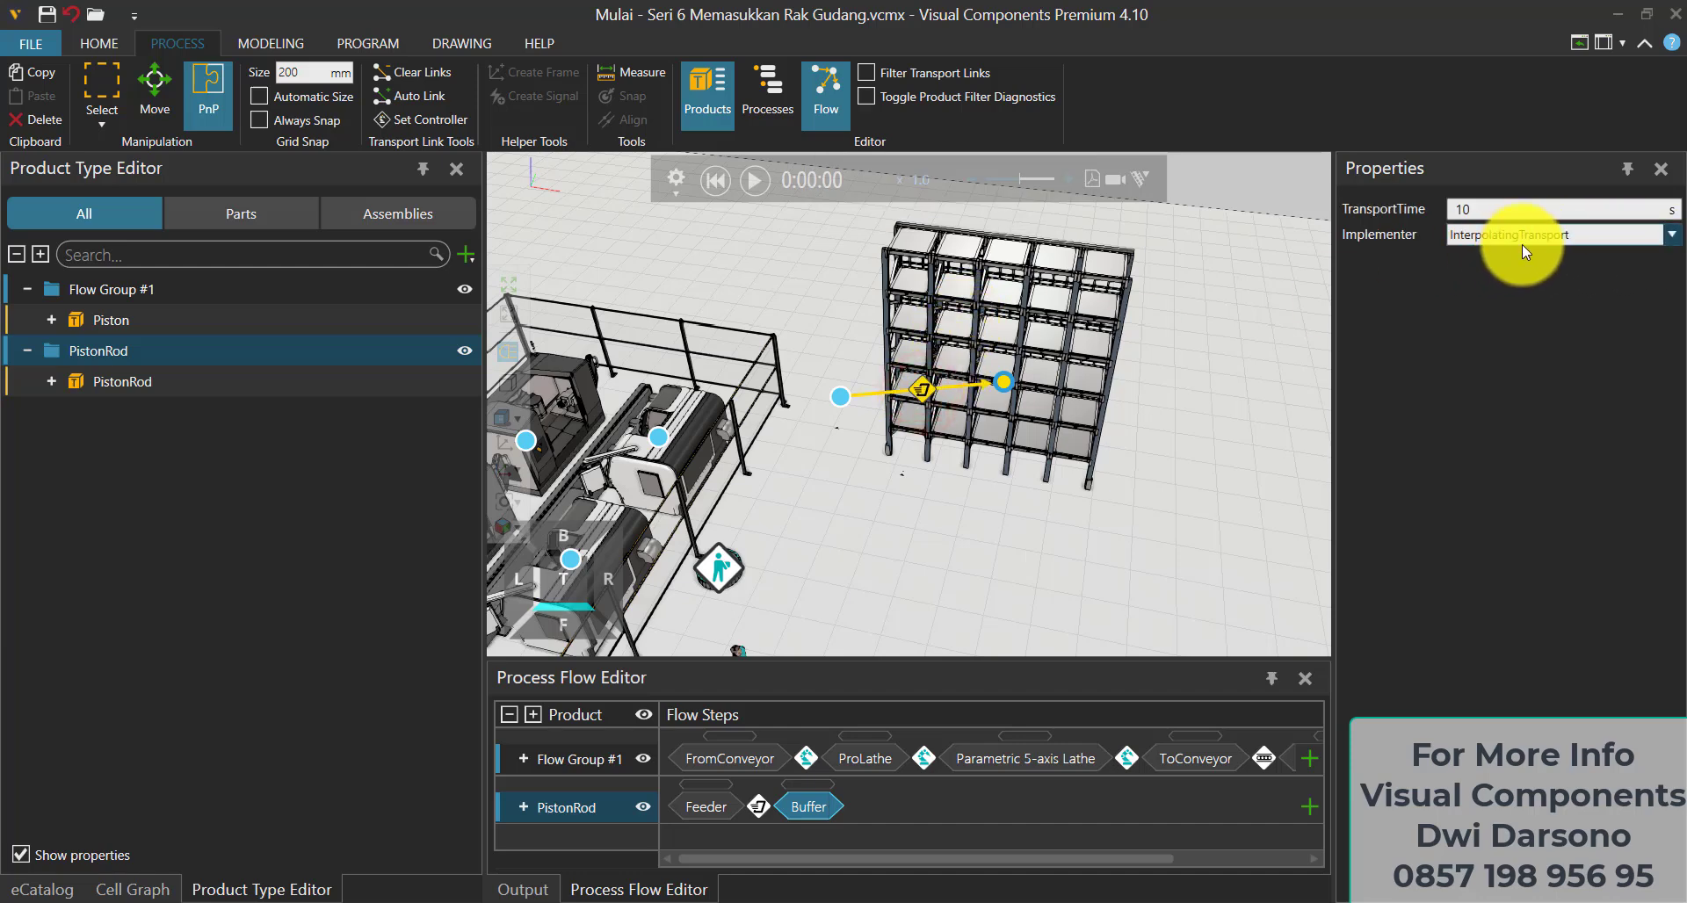
pyautogui.click(920, 389)
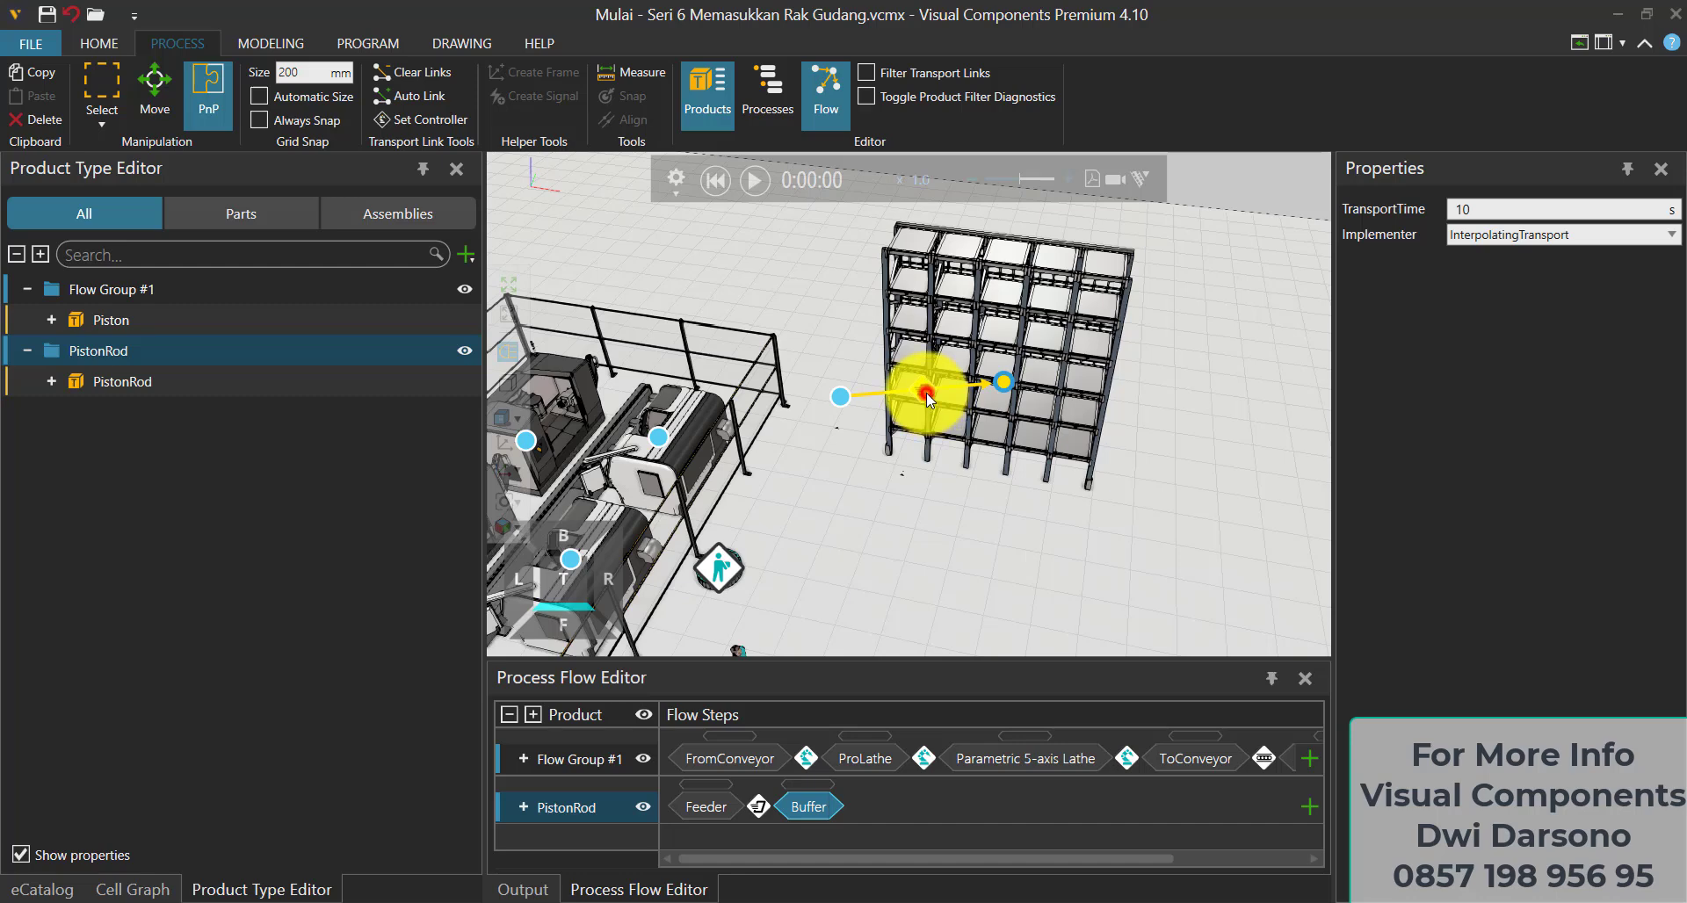
pyautogui.click(1661, 168)
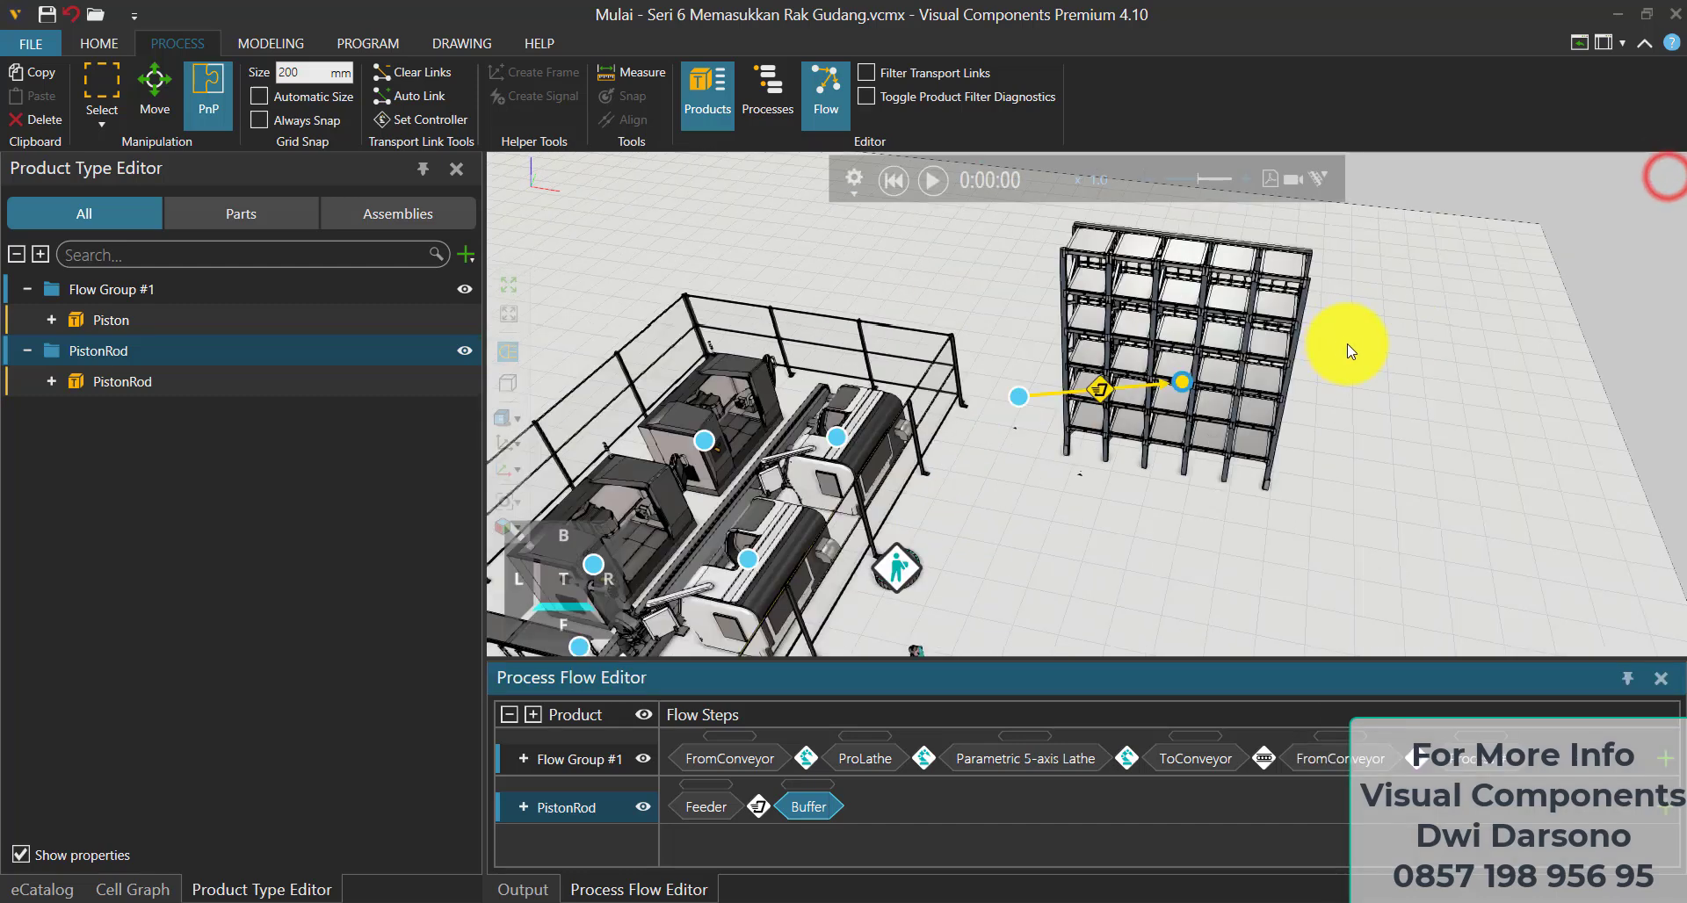
pyautogui.click(1611, 46)
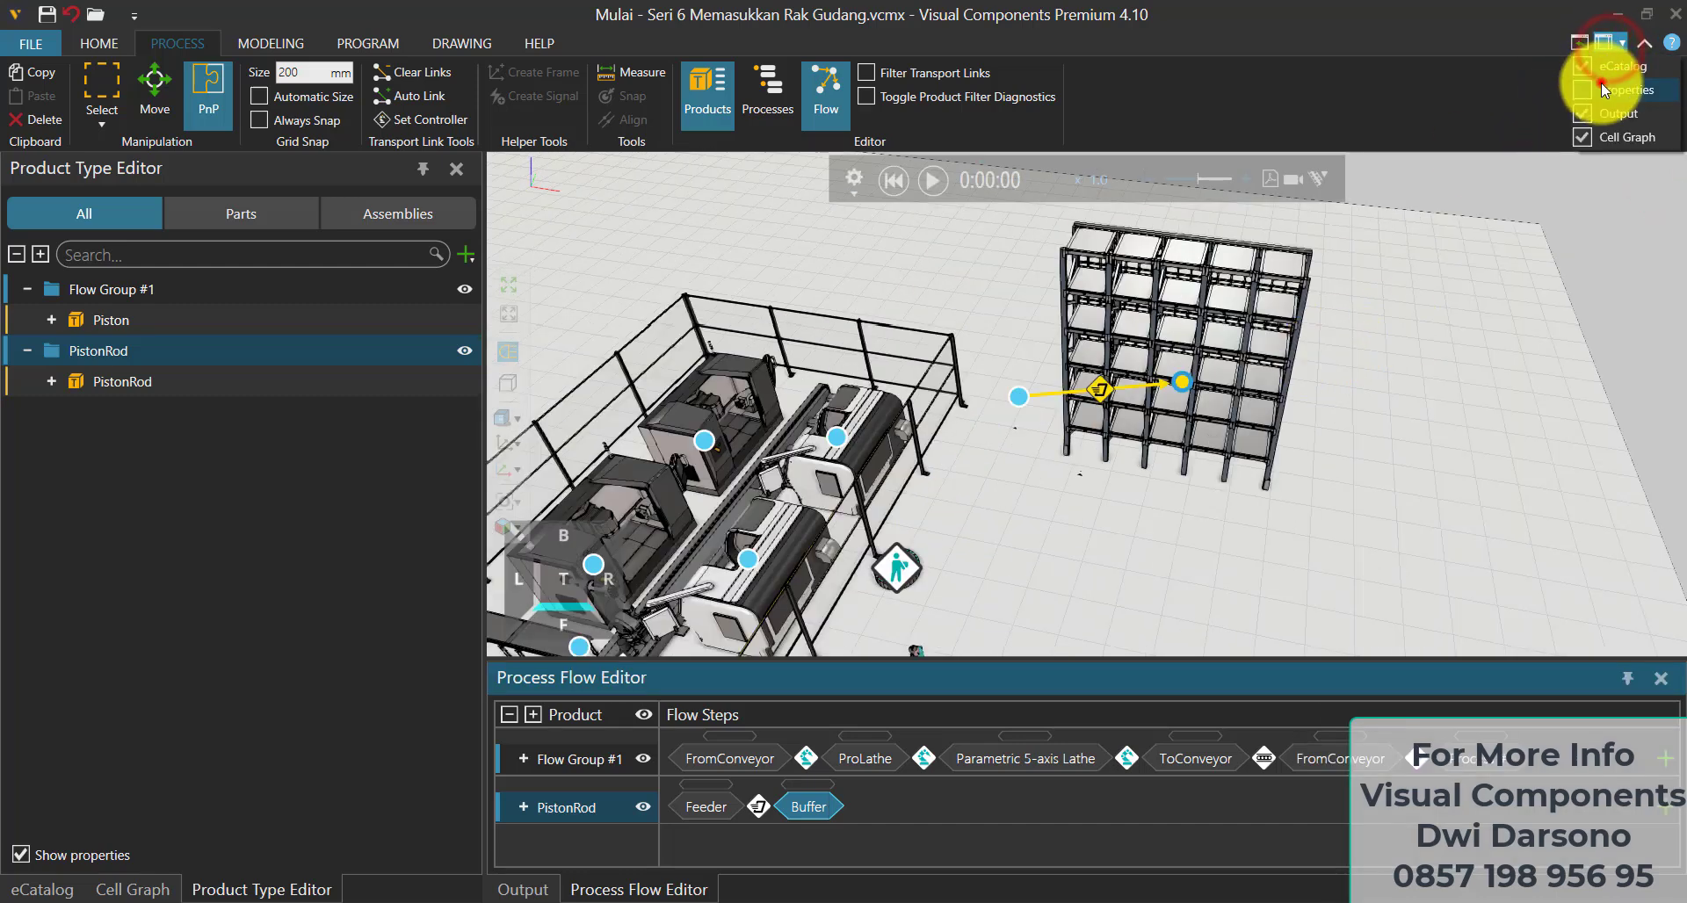
pyautogui.click(1601, 82)
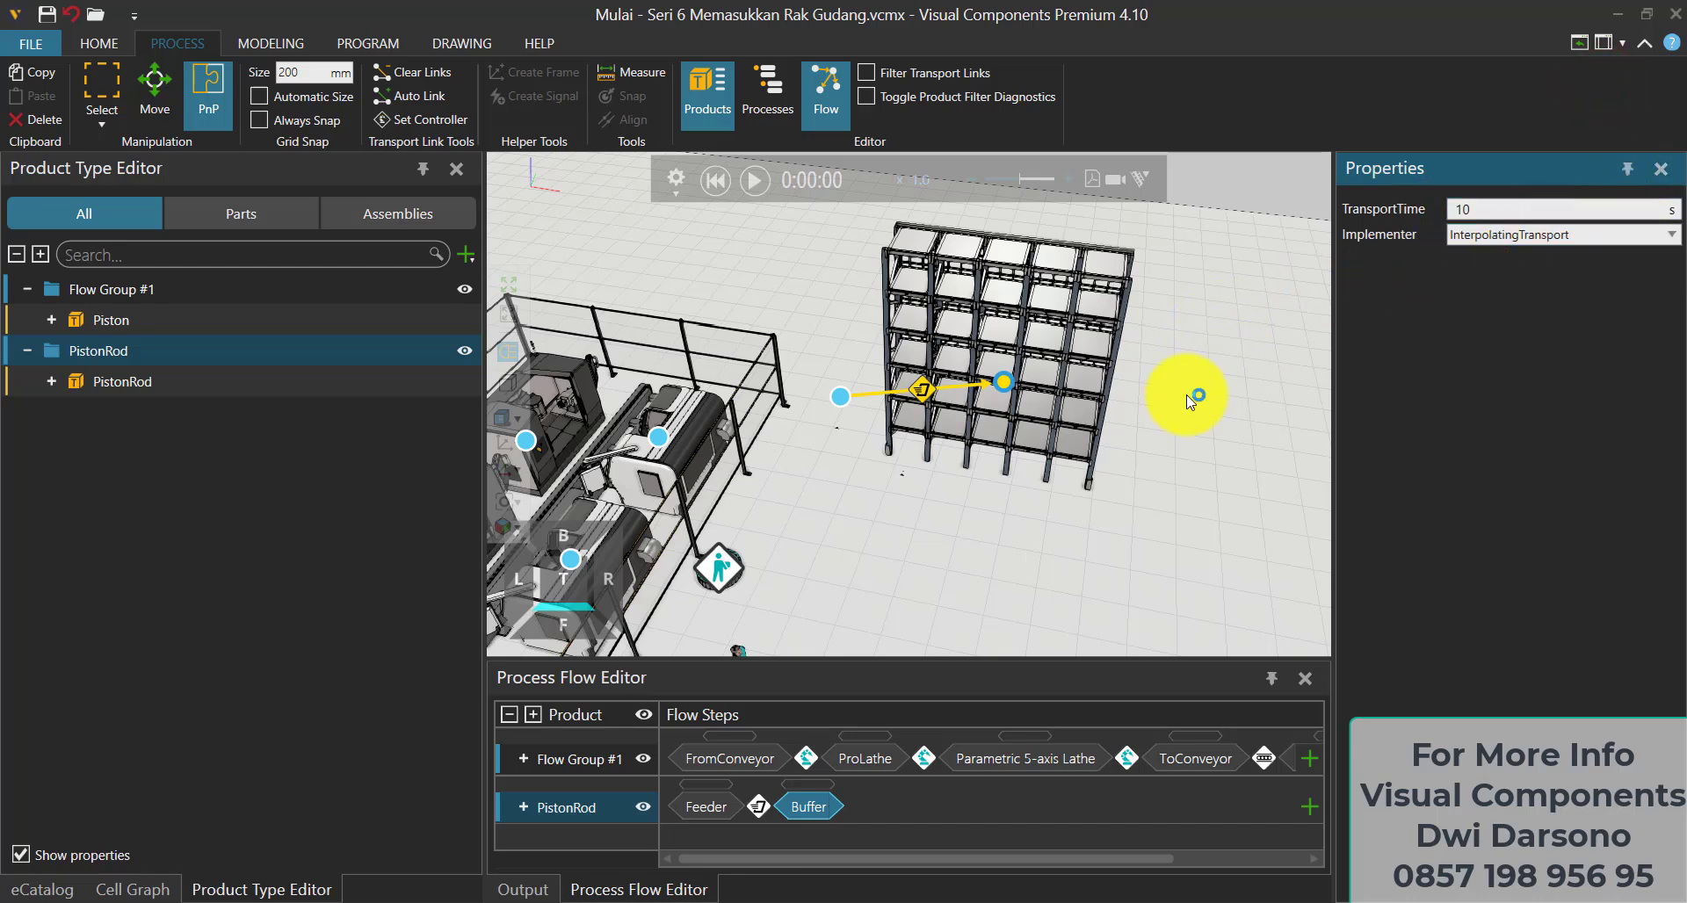
pyautogui.click(1161, 413)
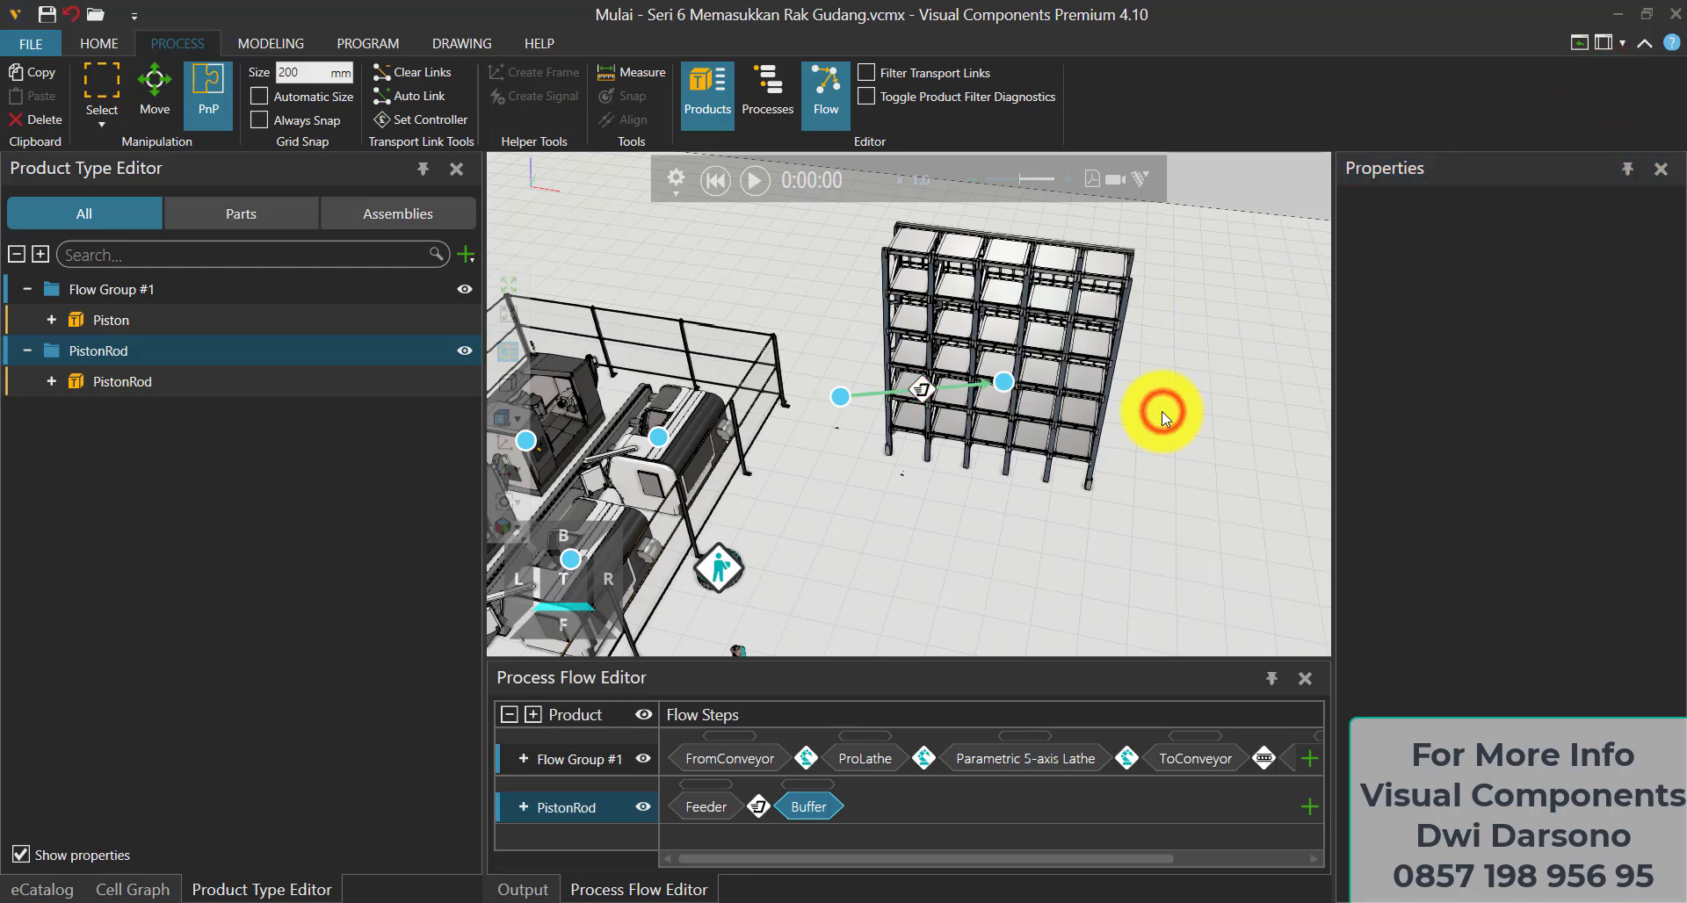
# Extend the PistonRod flow from the shelf's Buffer to Process #1 on the table, using the human transport controller
pyautogui.click(1008, 379)
pyautogui.moveTo(900, 515); pyautogui.dragTo(907, 296, button='middle')
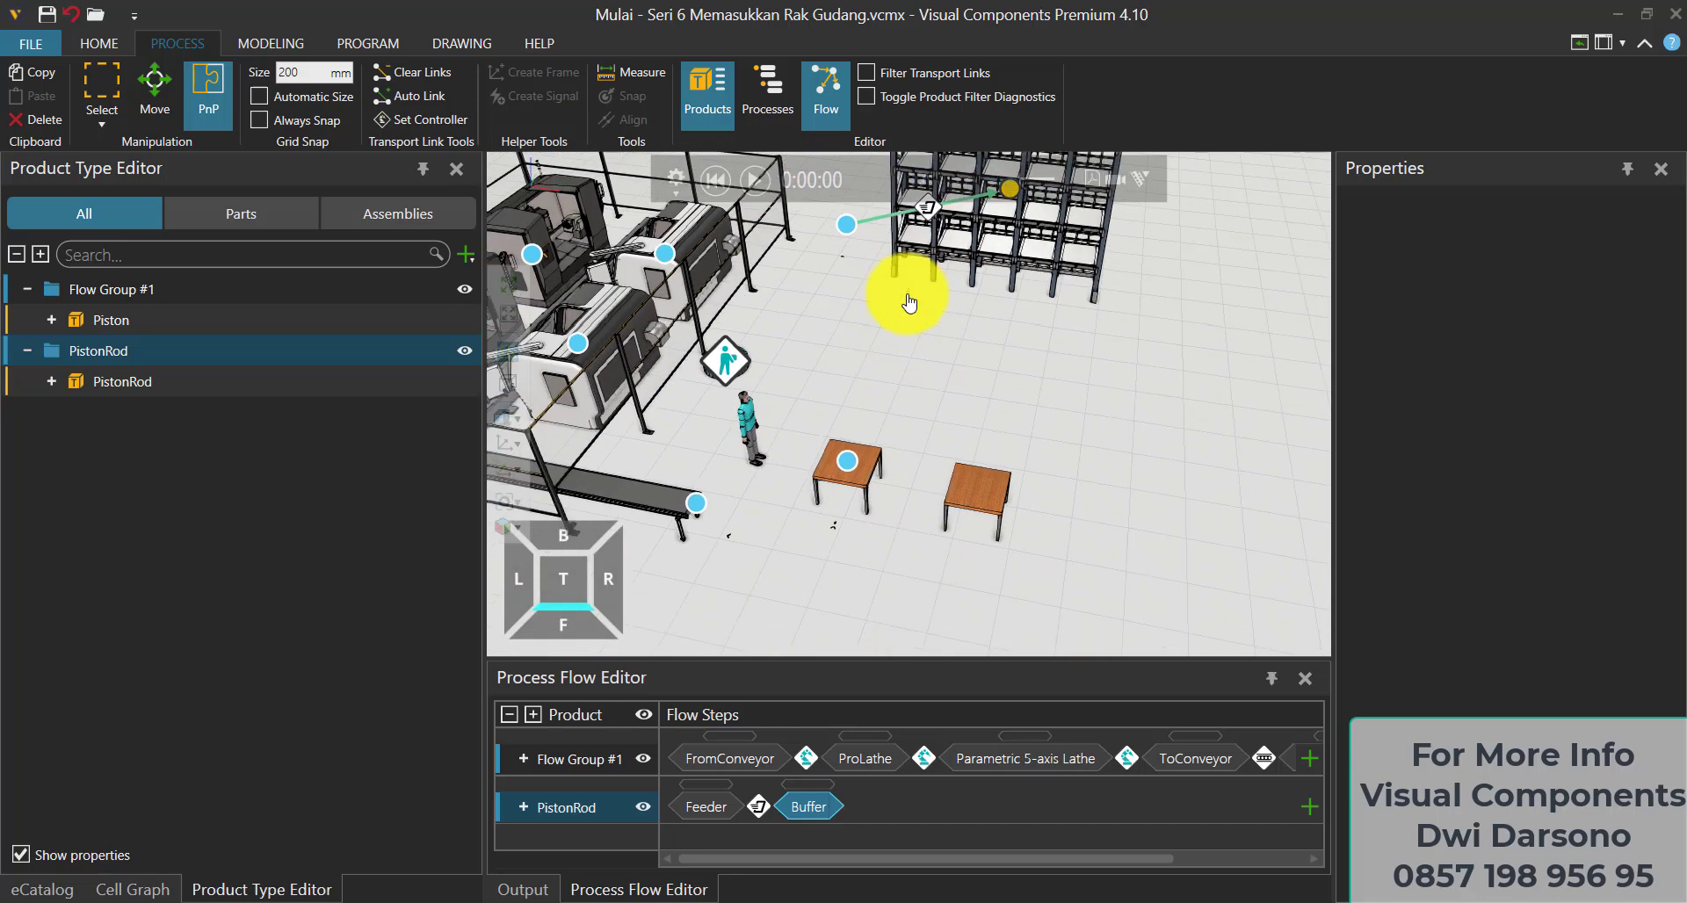
pyautogui.scroll(-1, 906, 295)
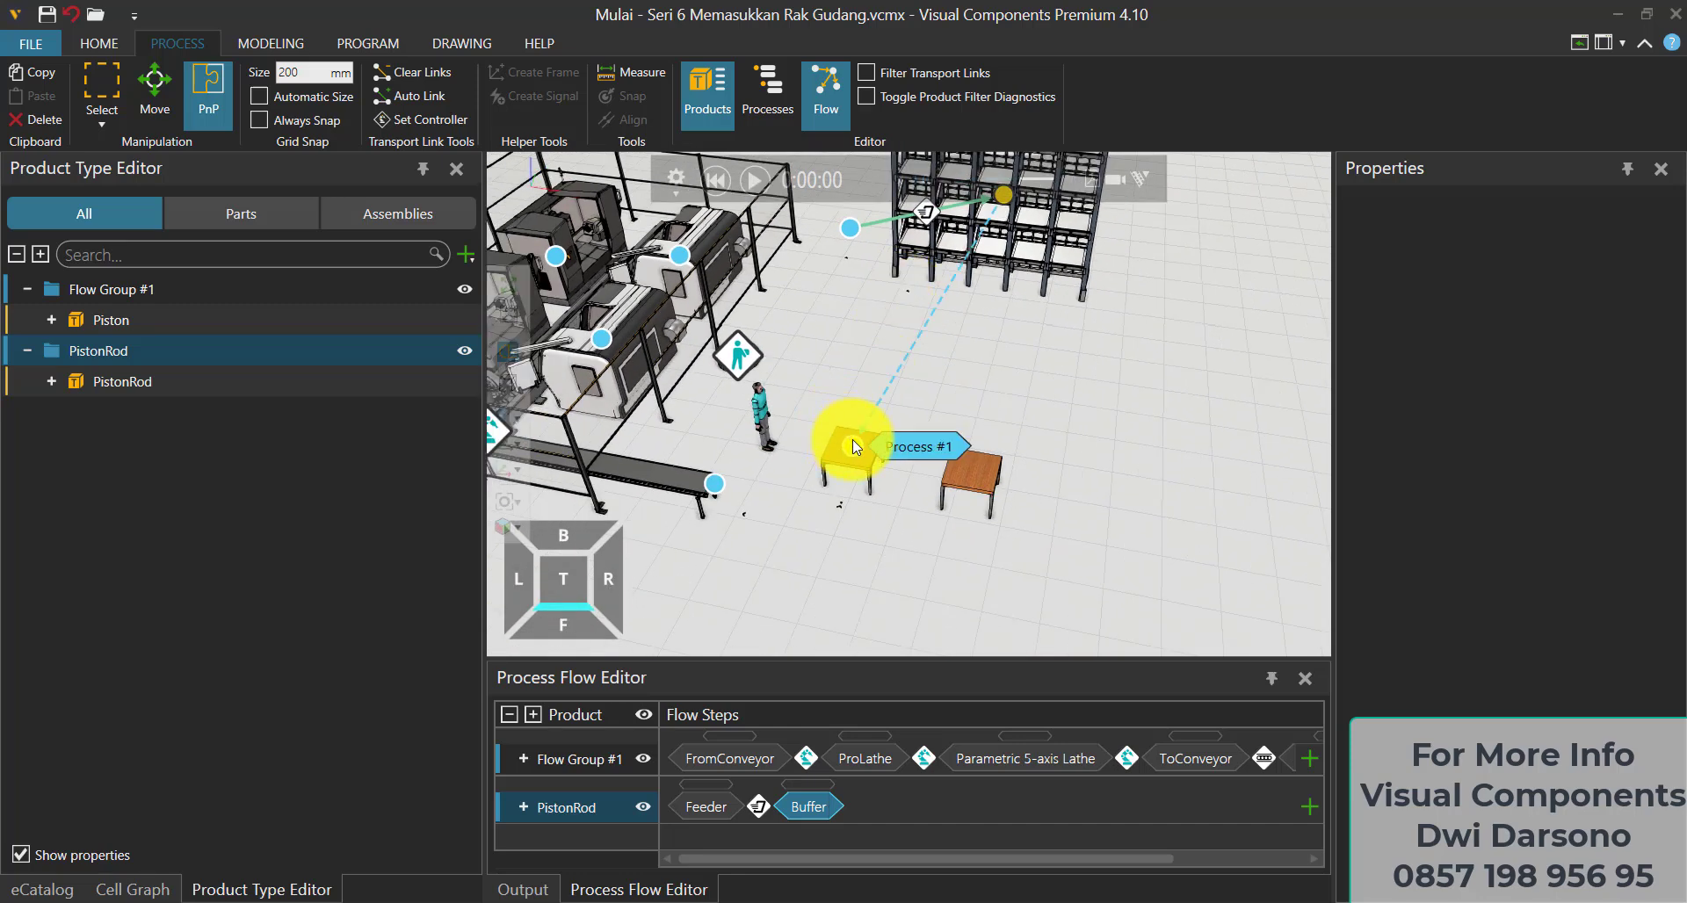
pyautogui.click(852, 444)
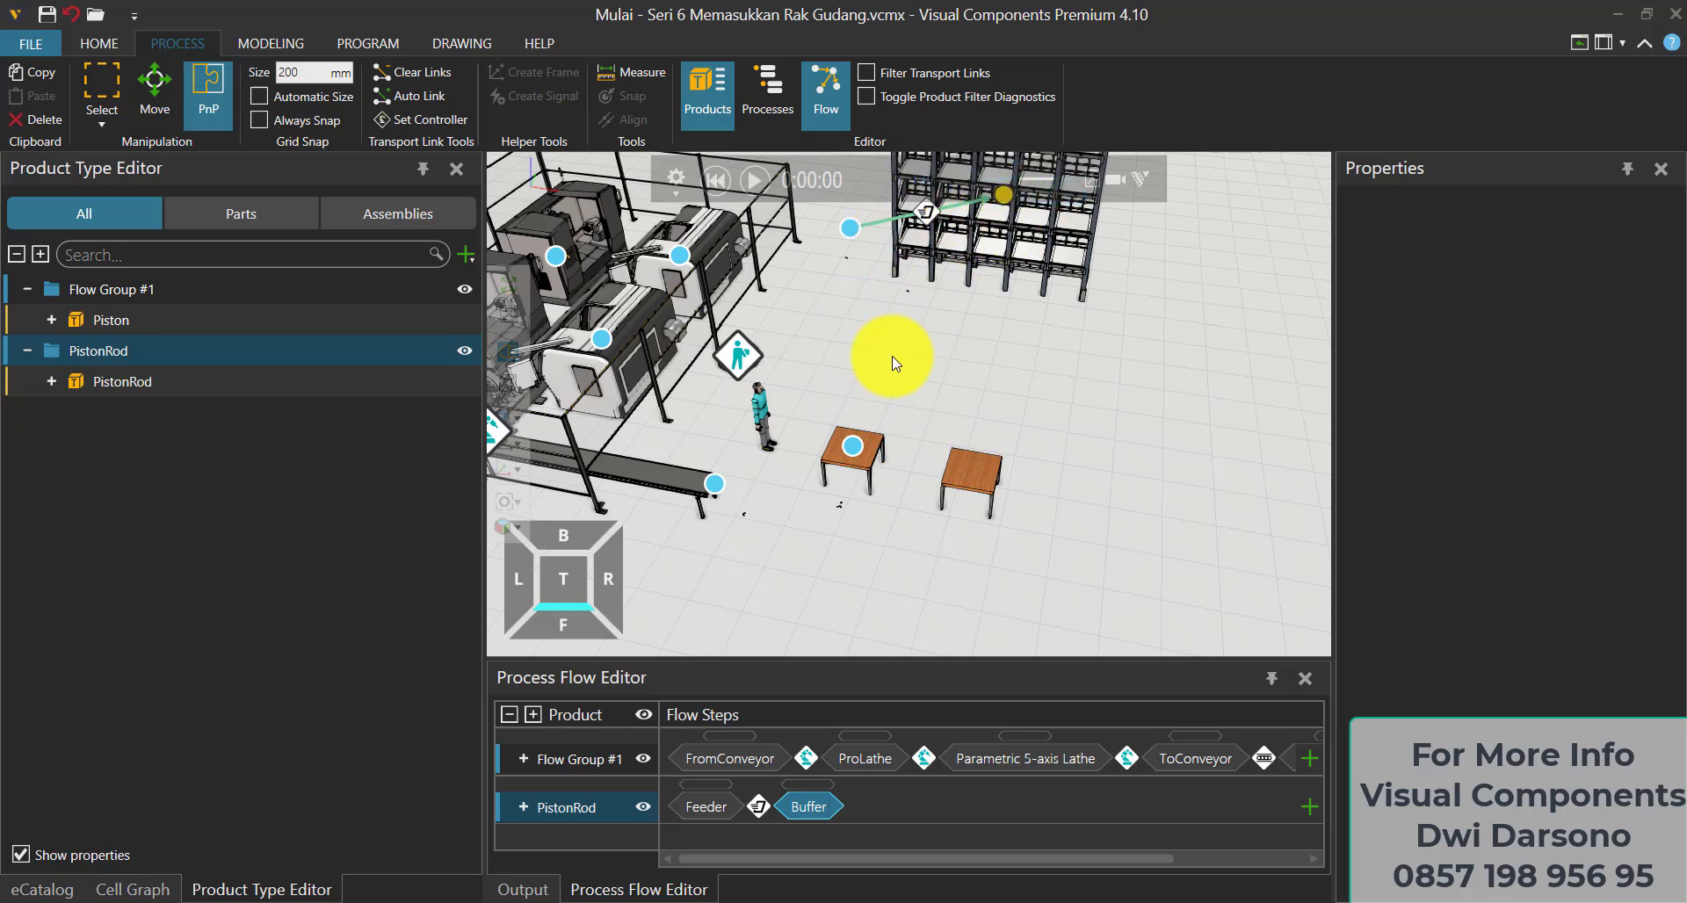
pyautogui.click(739, 355)
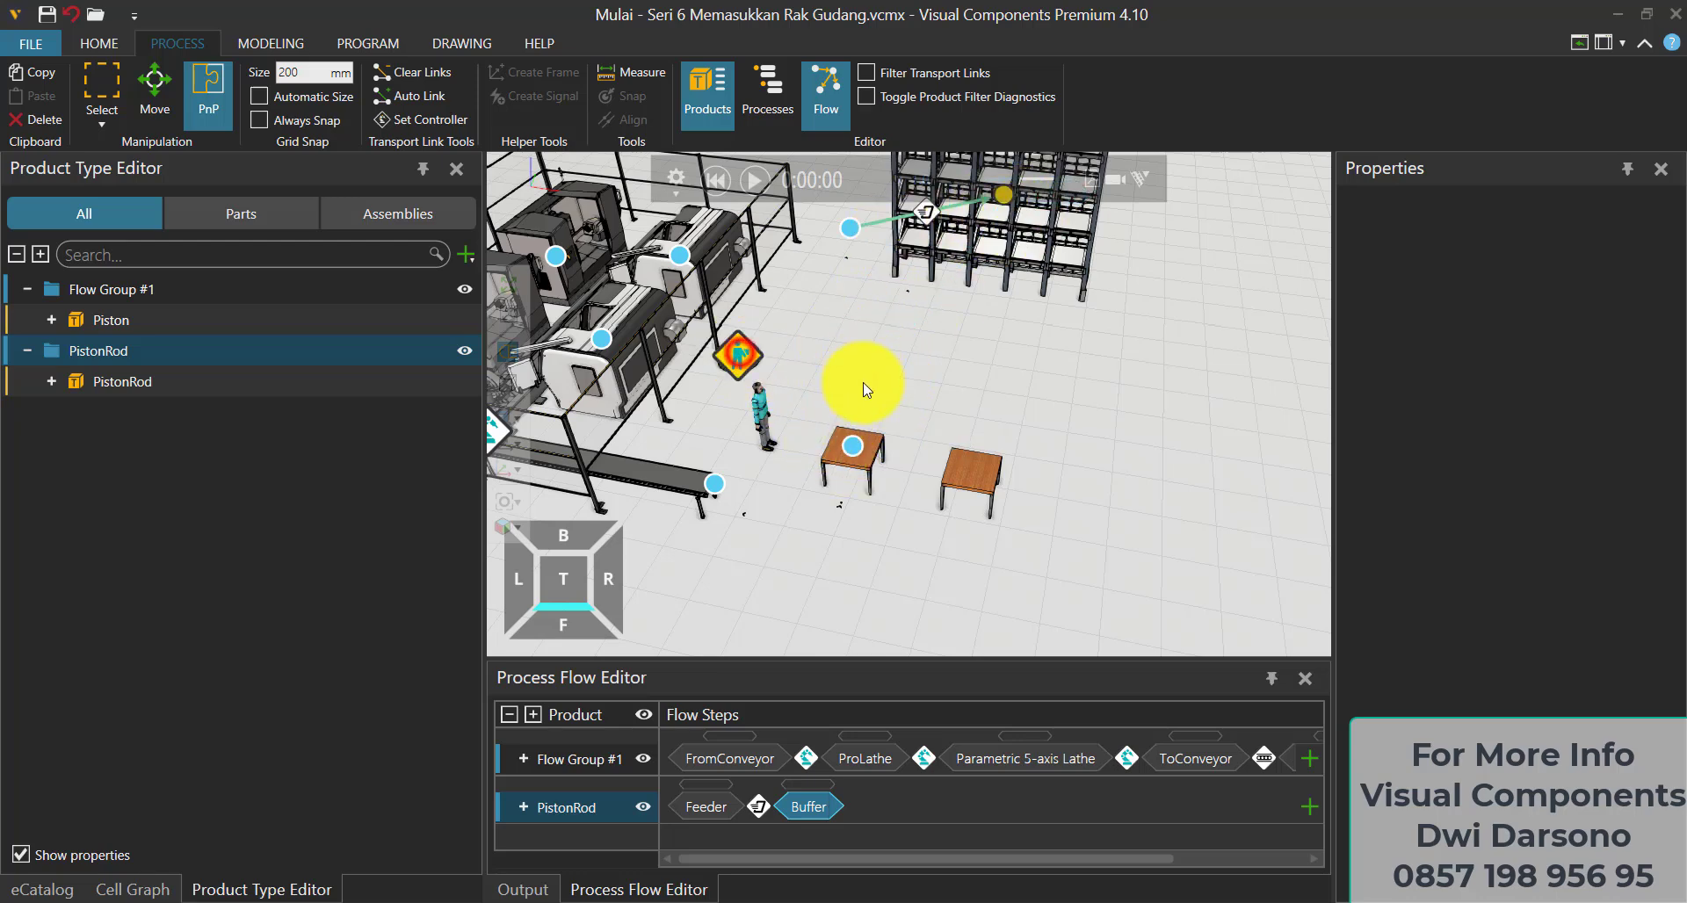
pyautogui.click(853, 445)
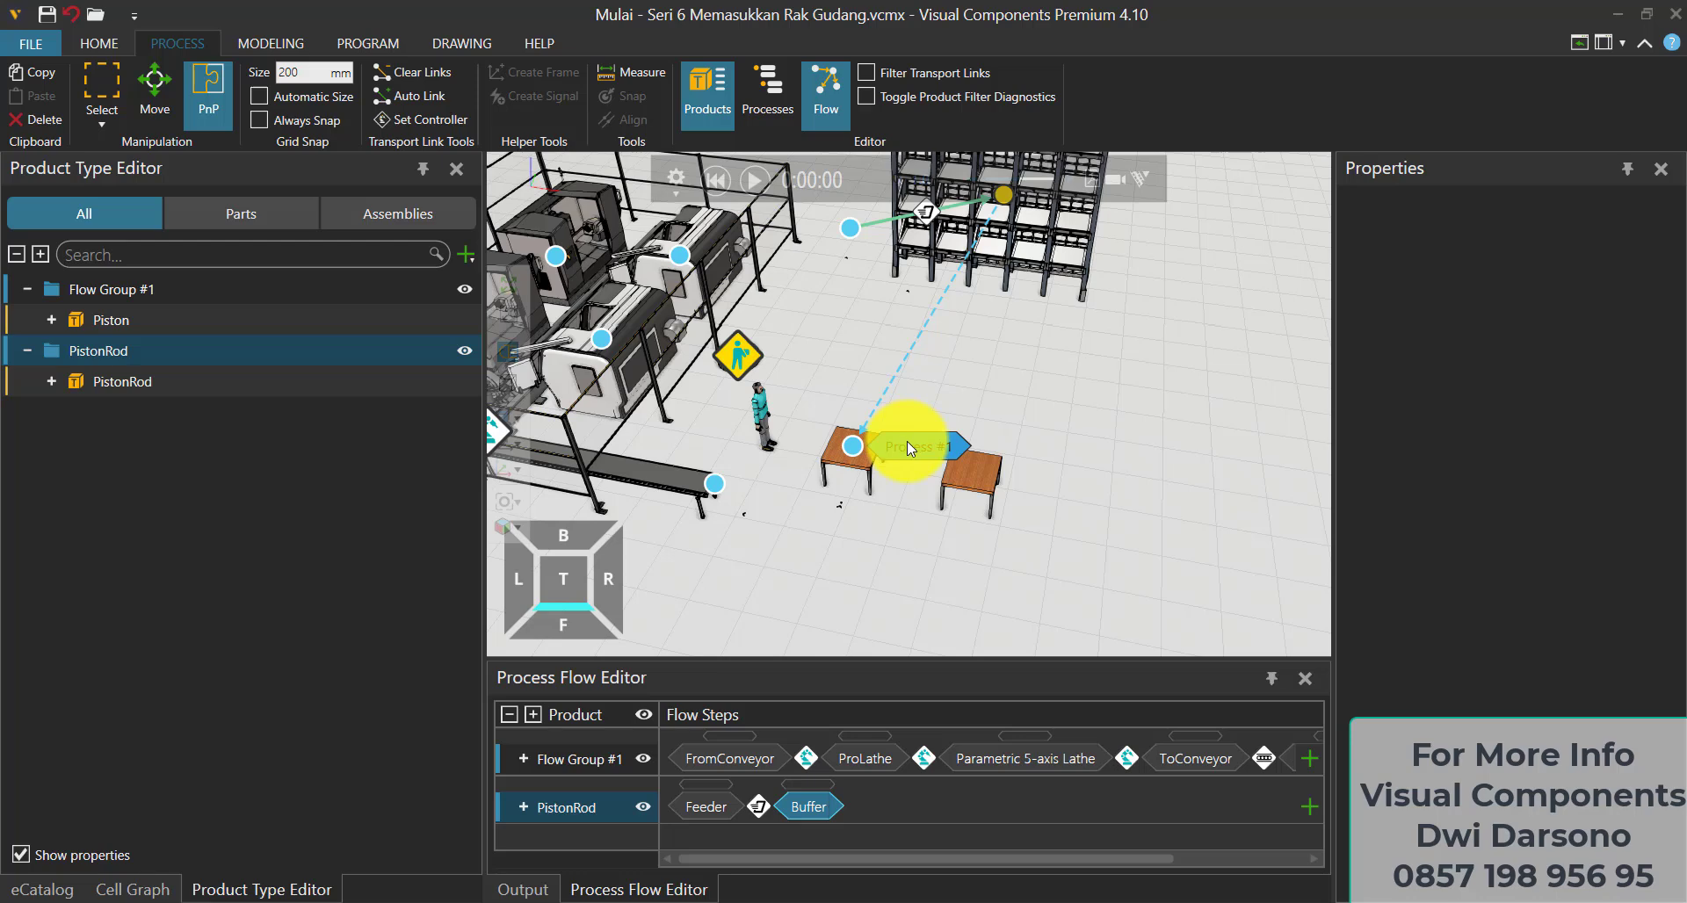
pyautogui.click(909, 441)
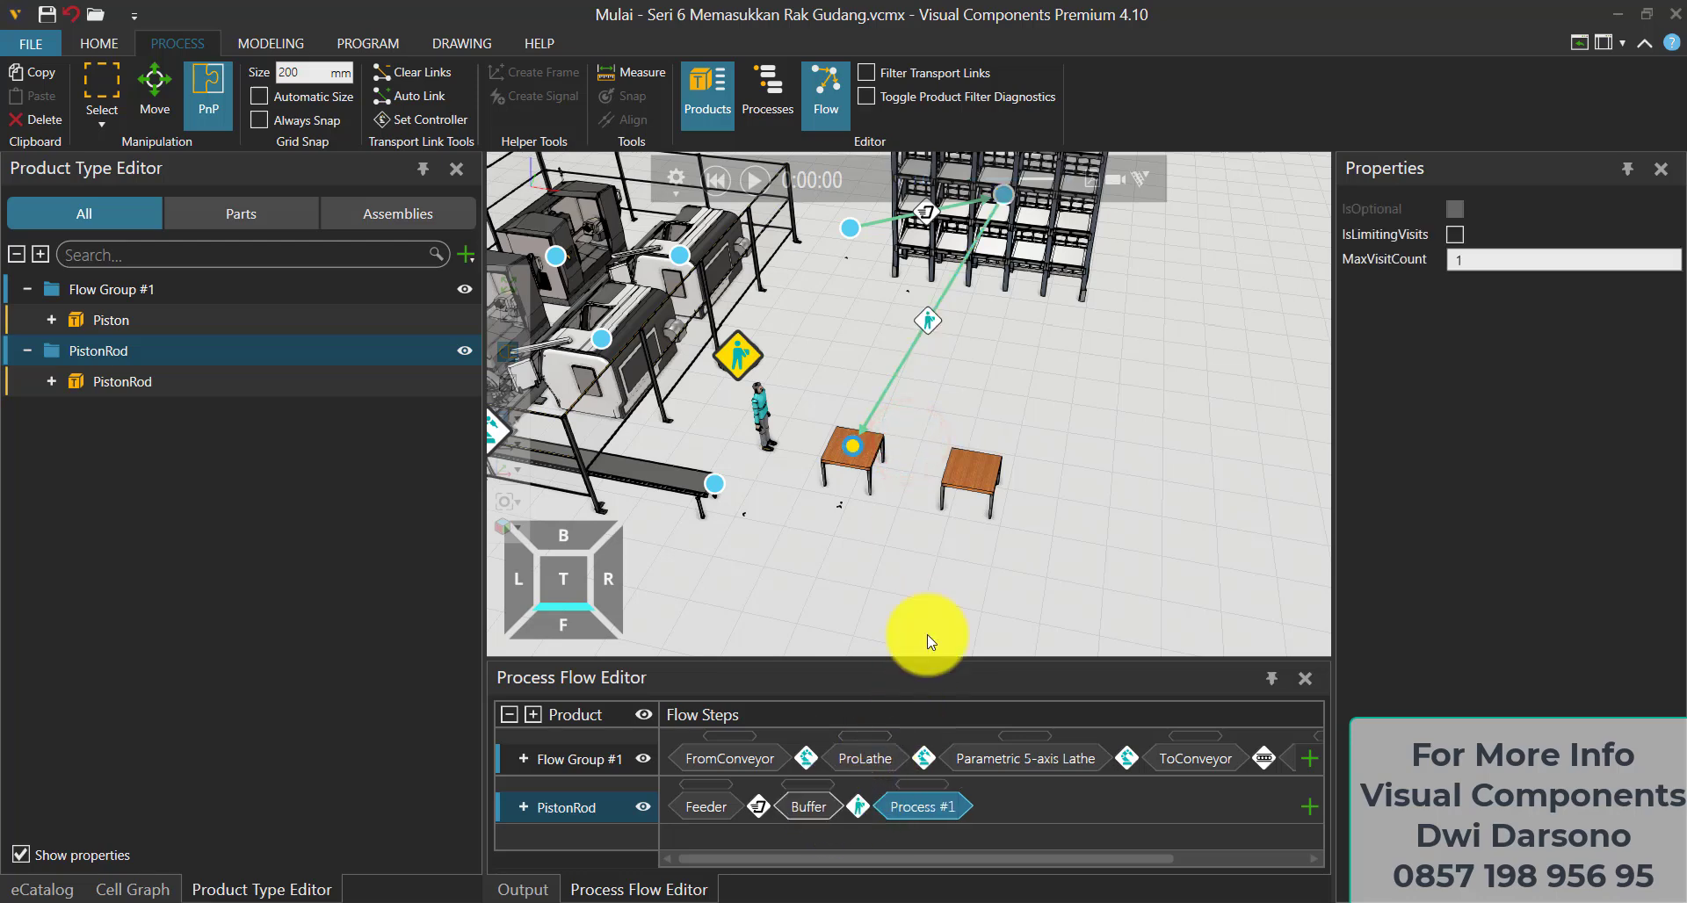
# Run the simulation with the flow links hidden and watch the worker and piston rods around the warehouse shelf
pyautogui.moveTo(987, 520); pyautogui.dragTo(1035, 466, button='right')
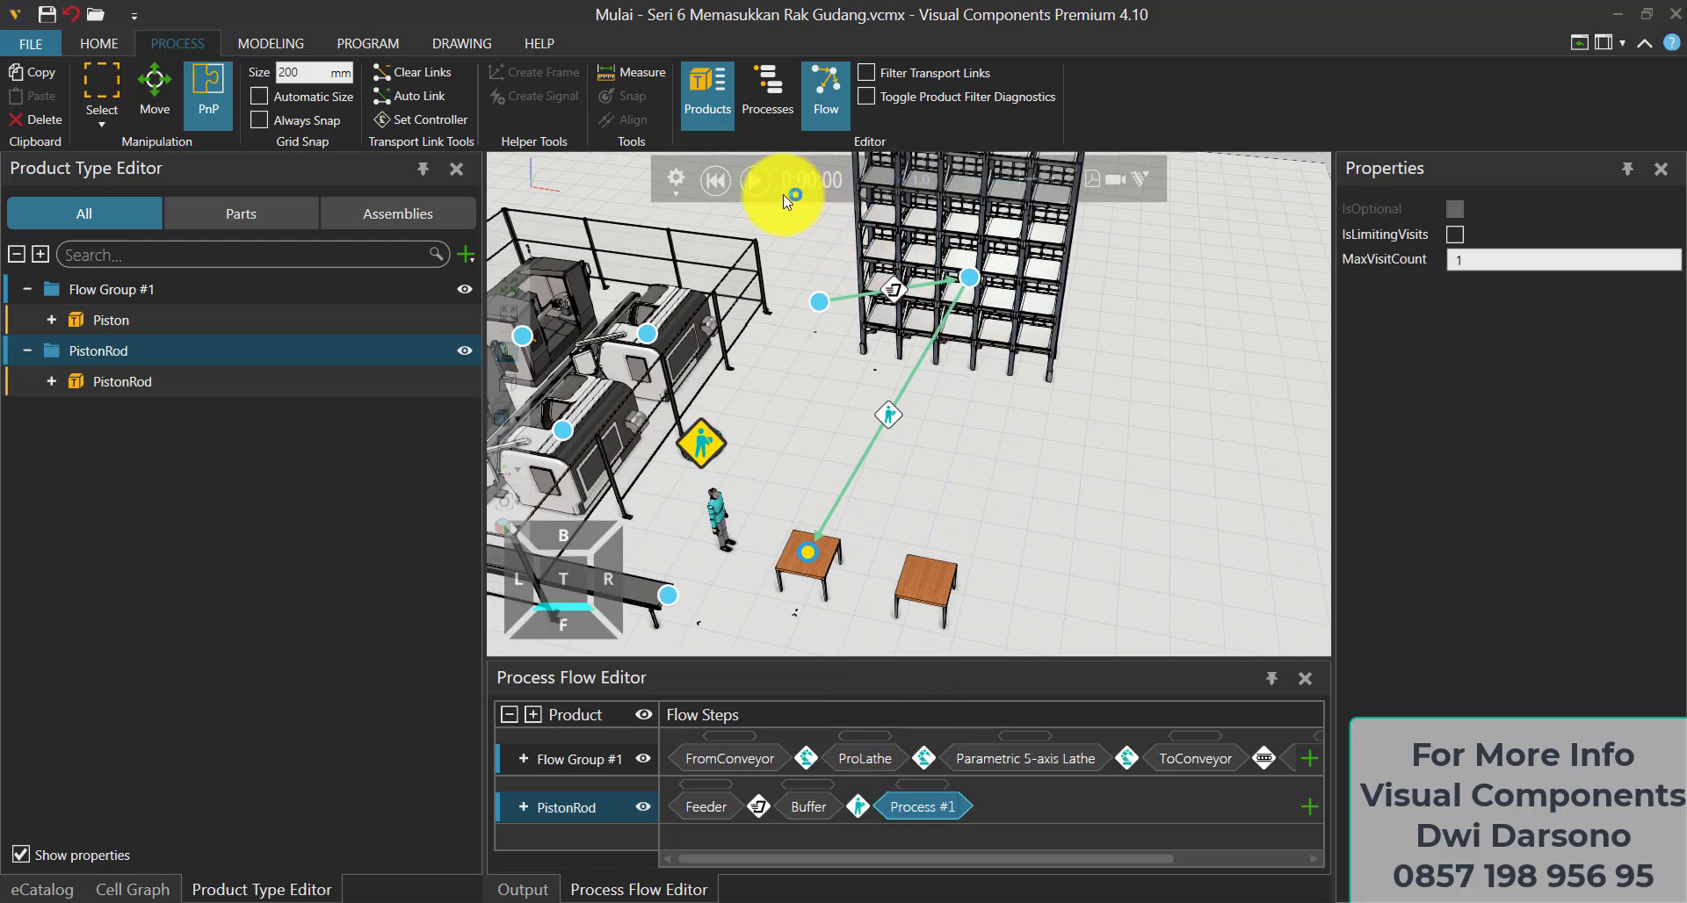
pyautogui.click(753, 181)
pyautogui.scroll(2, 872, 274)
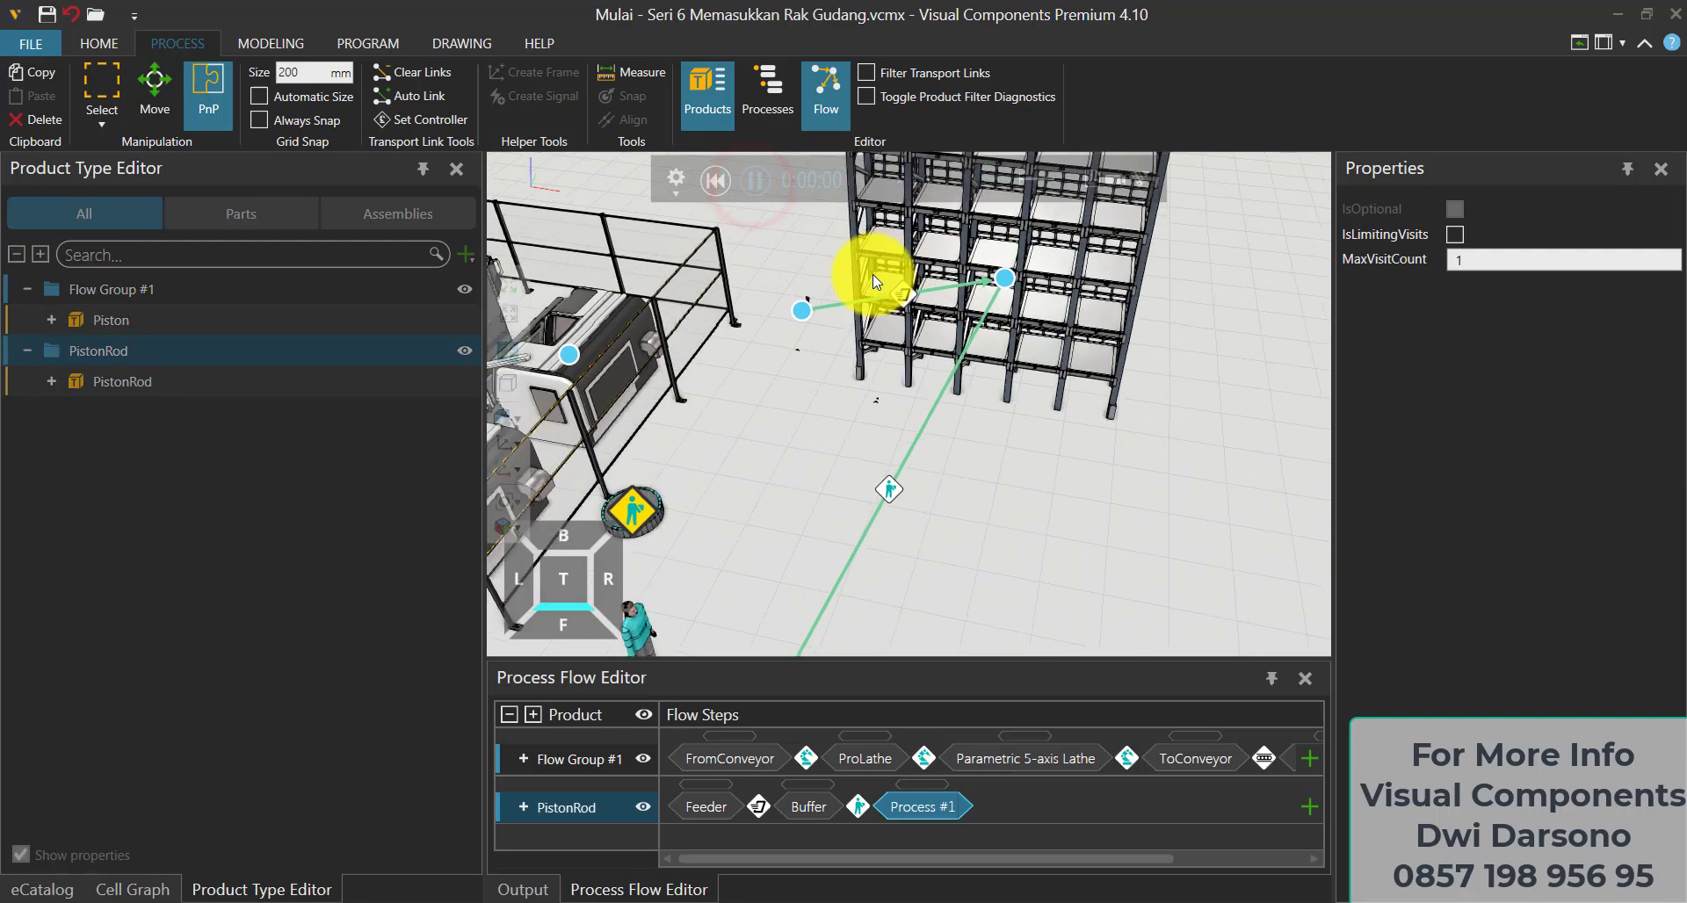
pyautogui.click(825, 88)
pyautogui.scroll(2, 813, 298)
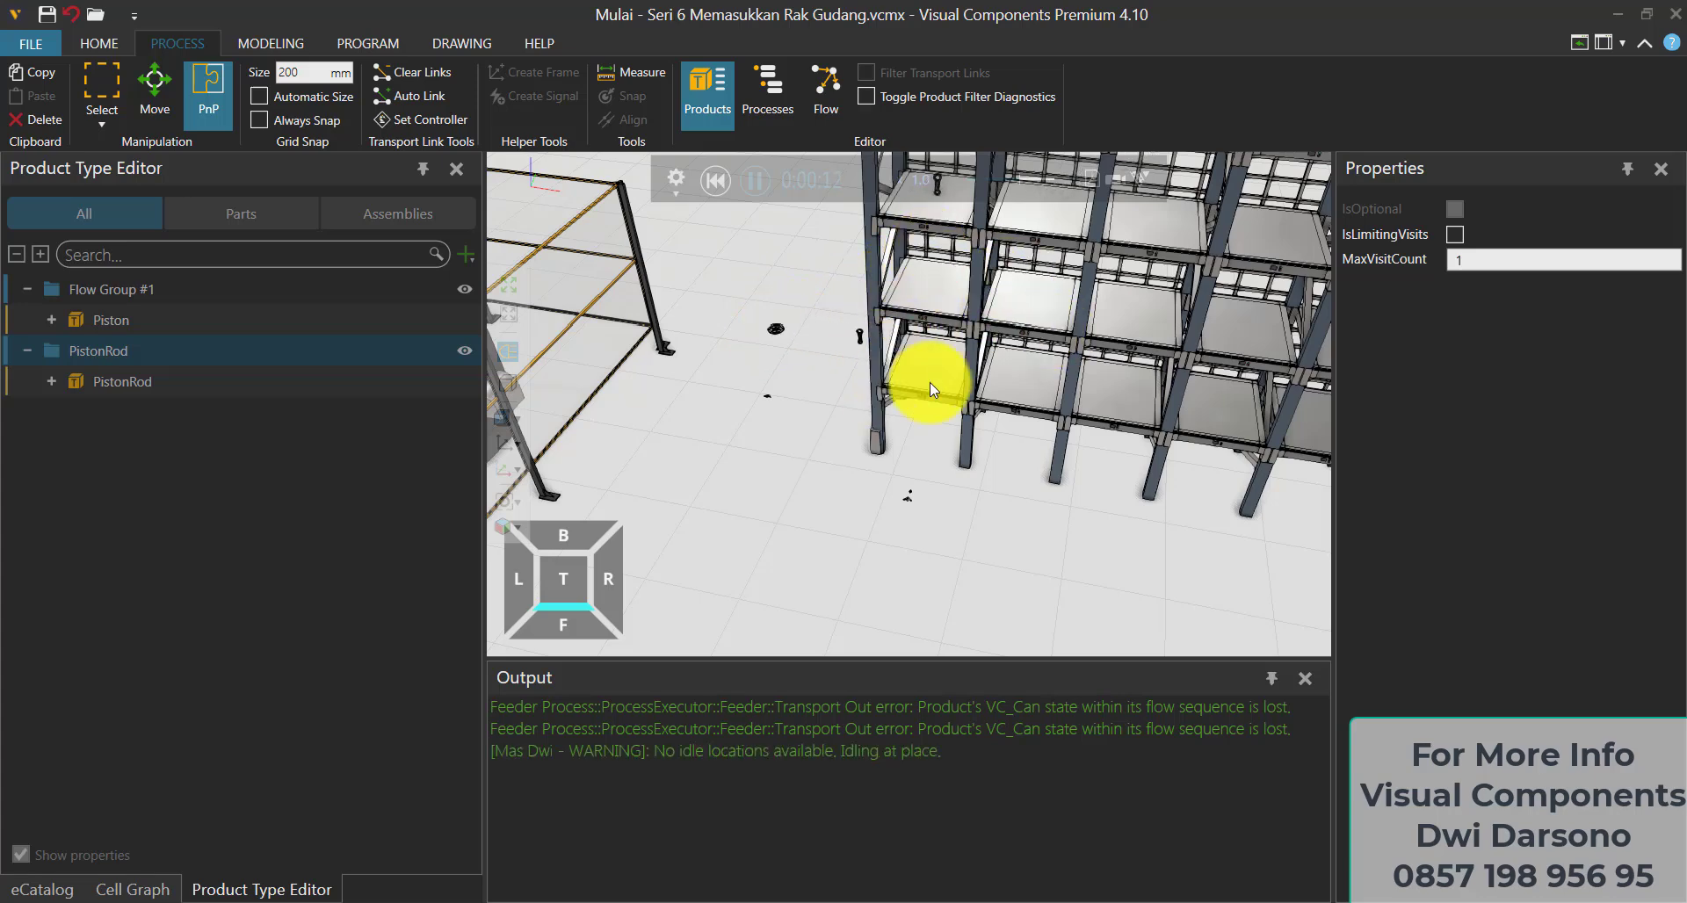
pyautogui.scroll(-2, 761, 323)
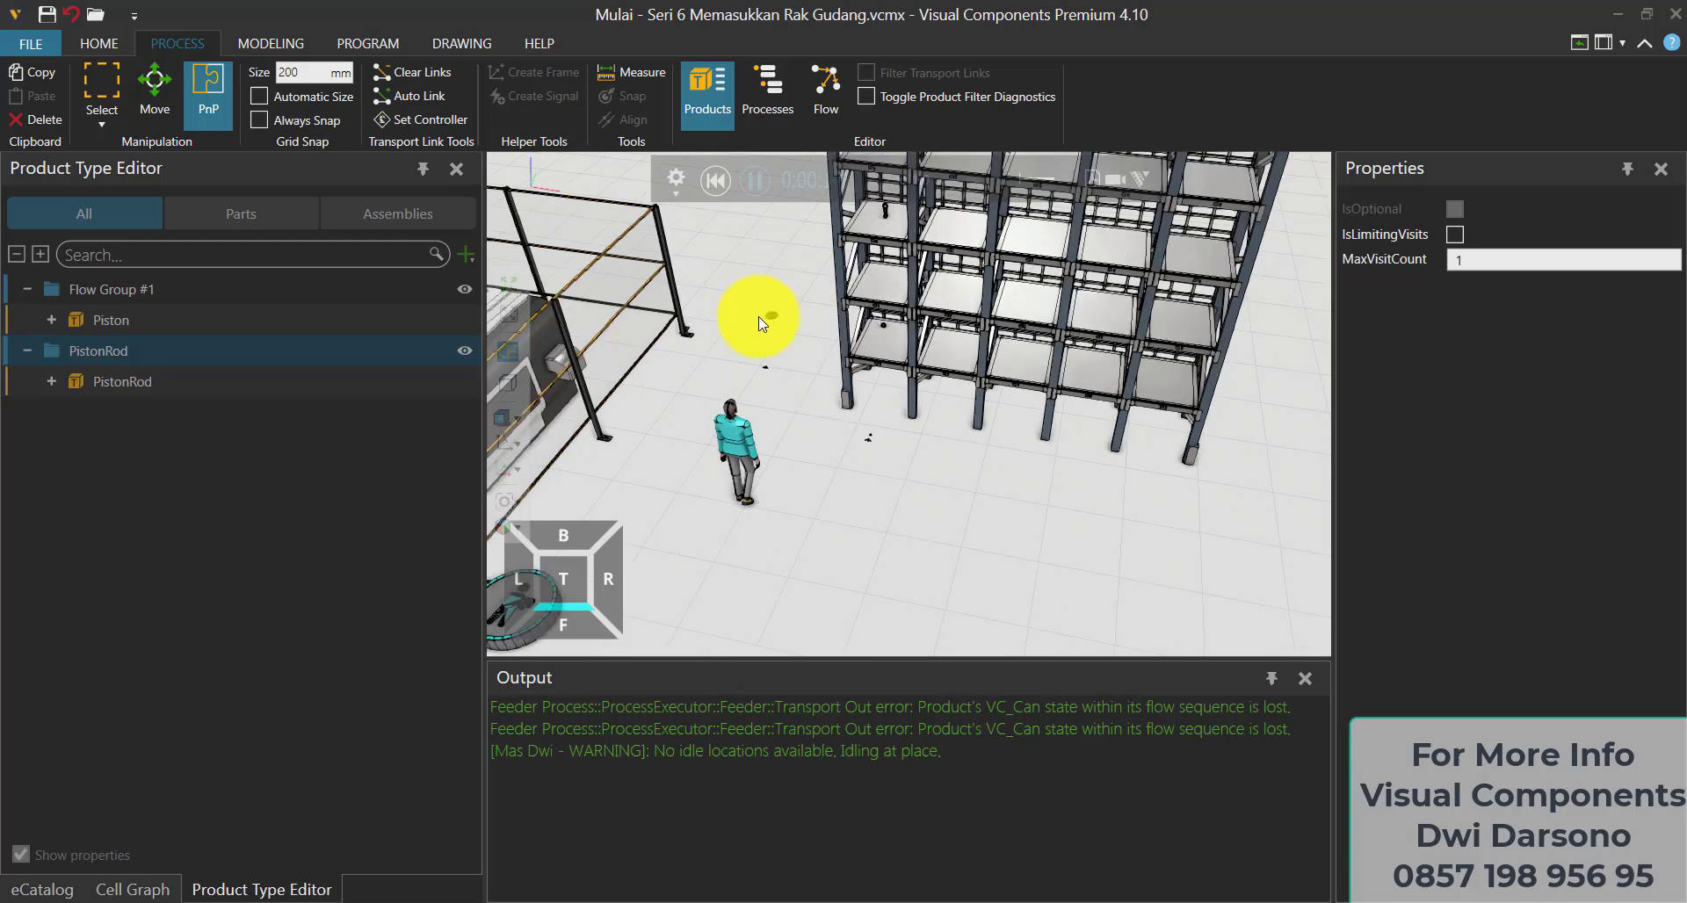
pyautogui.scroll(-4, 791, 342)
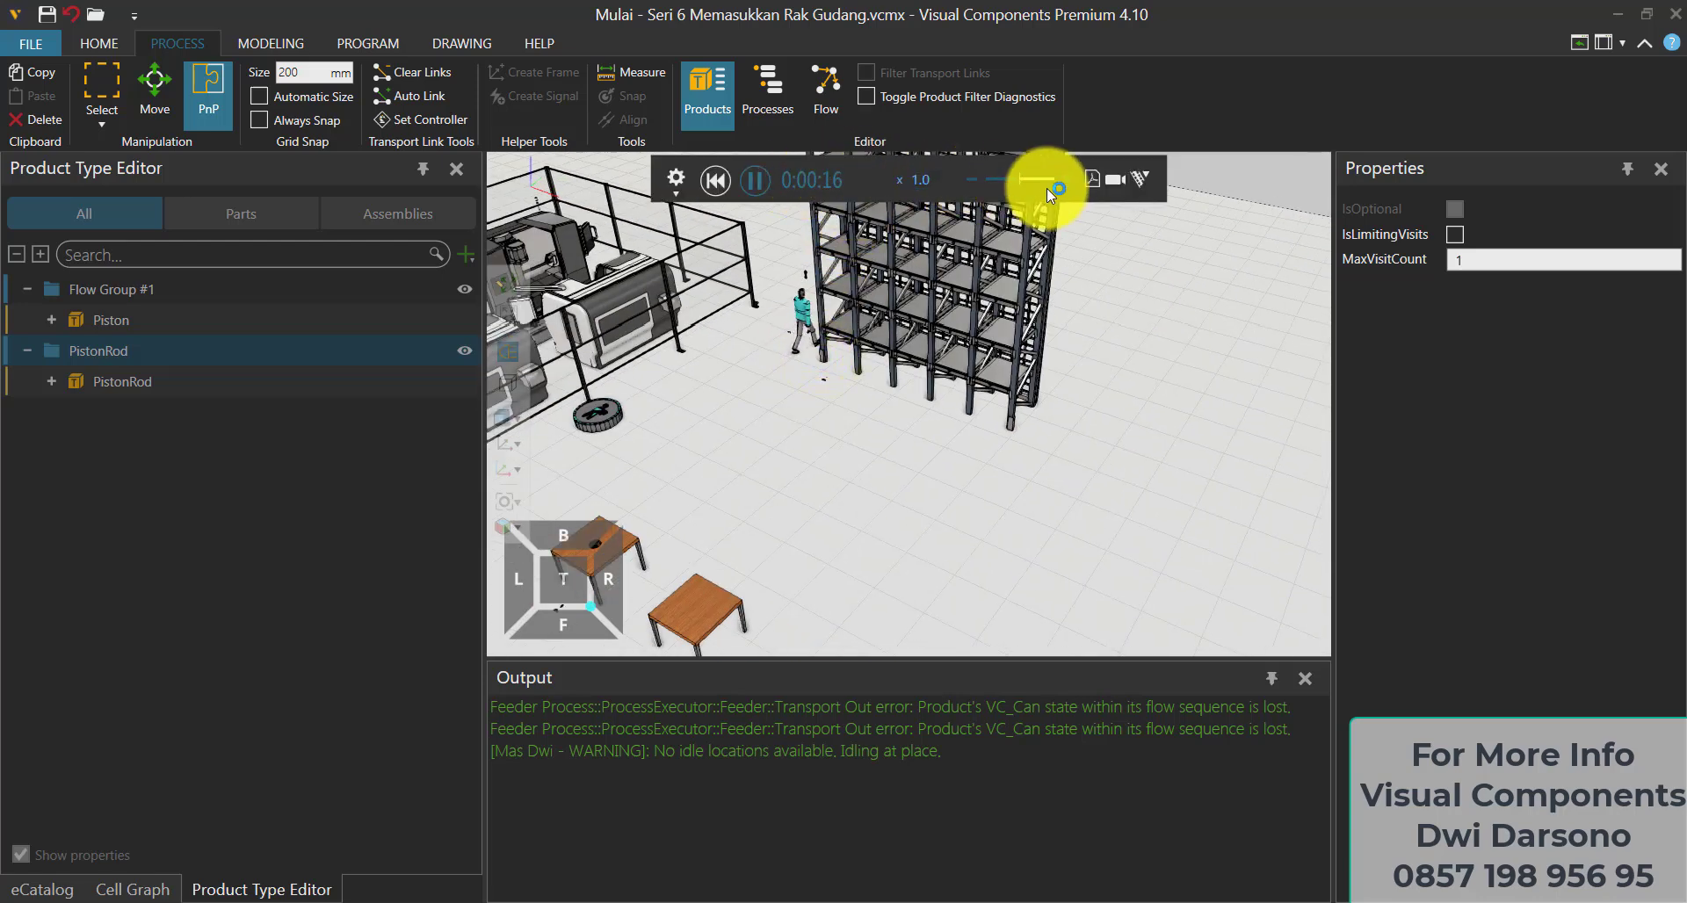
# Speed the simulation up to x 11, watch the worker's route around both sides of the shelf, and reset the simulation
pyautogui.click(1067, 176)
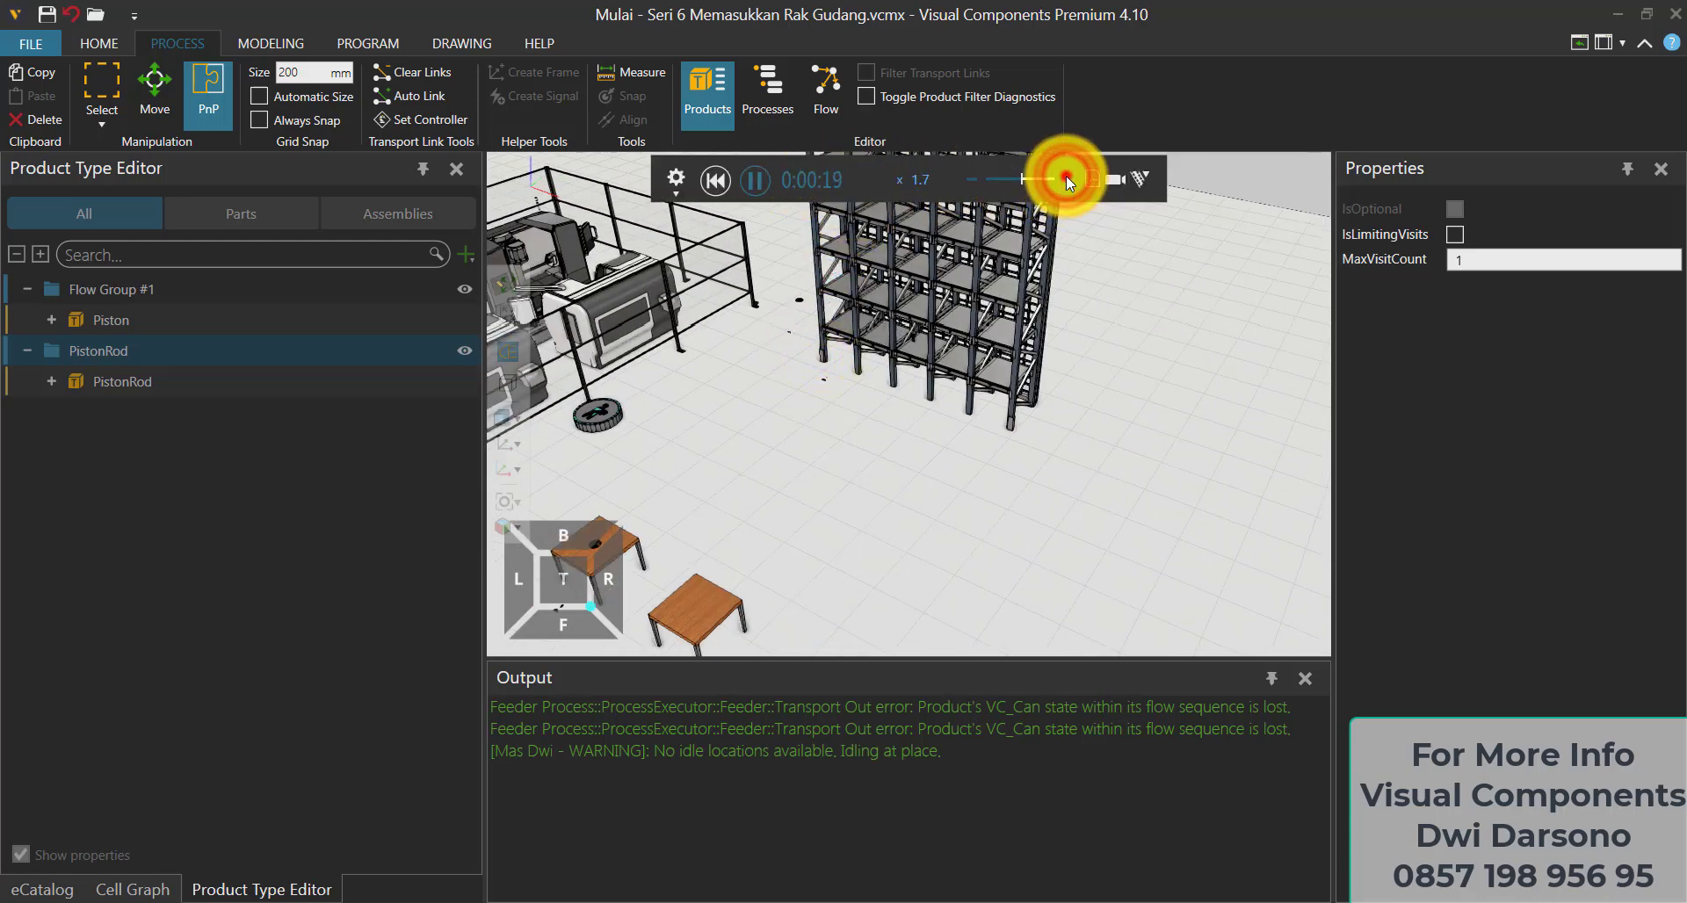
pyautogui.moveTo(875, 288); pyautogui.dragTo(963, 297, button='middle')
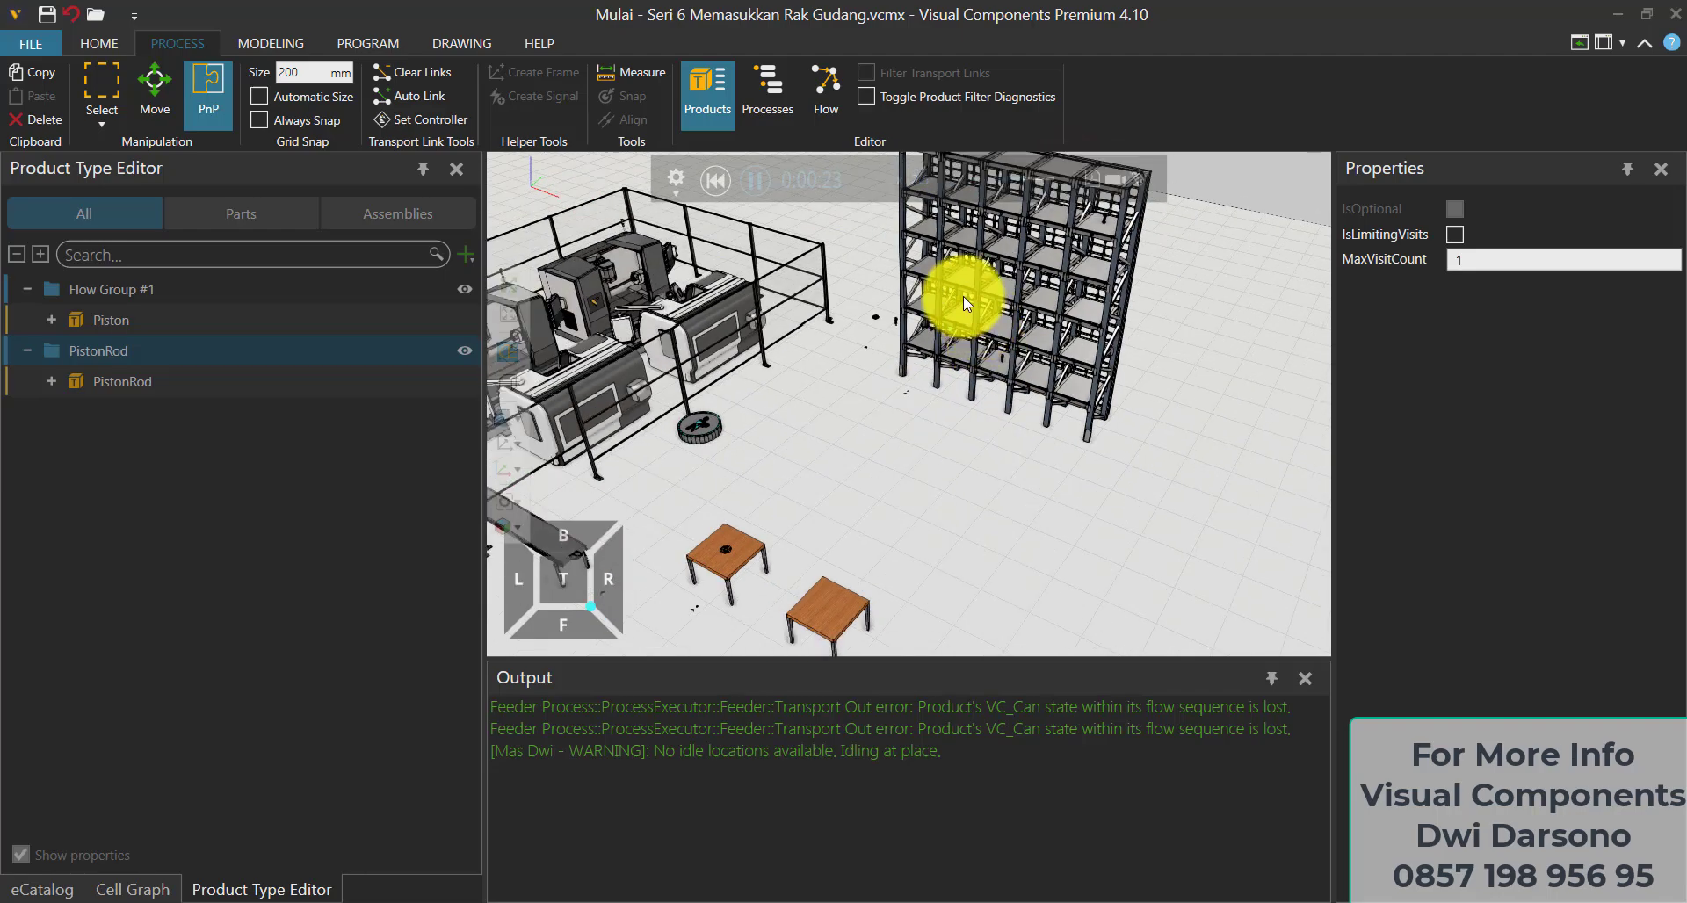
pyautogui.scroll(4, 959, 310)
pyautogui.moveTo(934, 339); pyautogui.dragTo(976, 451, button='right')
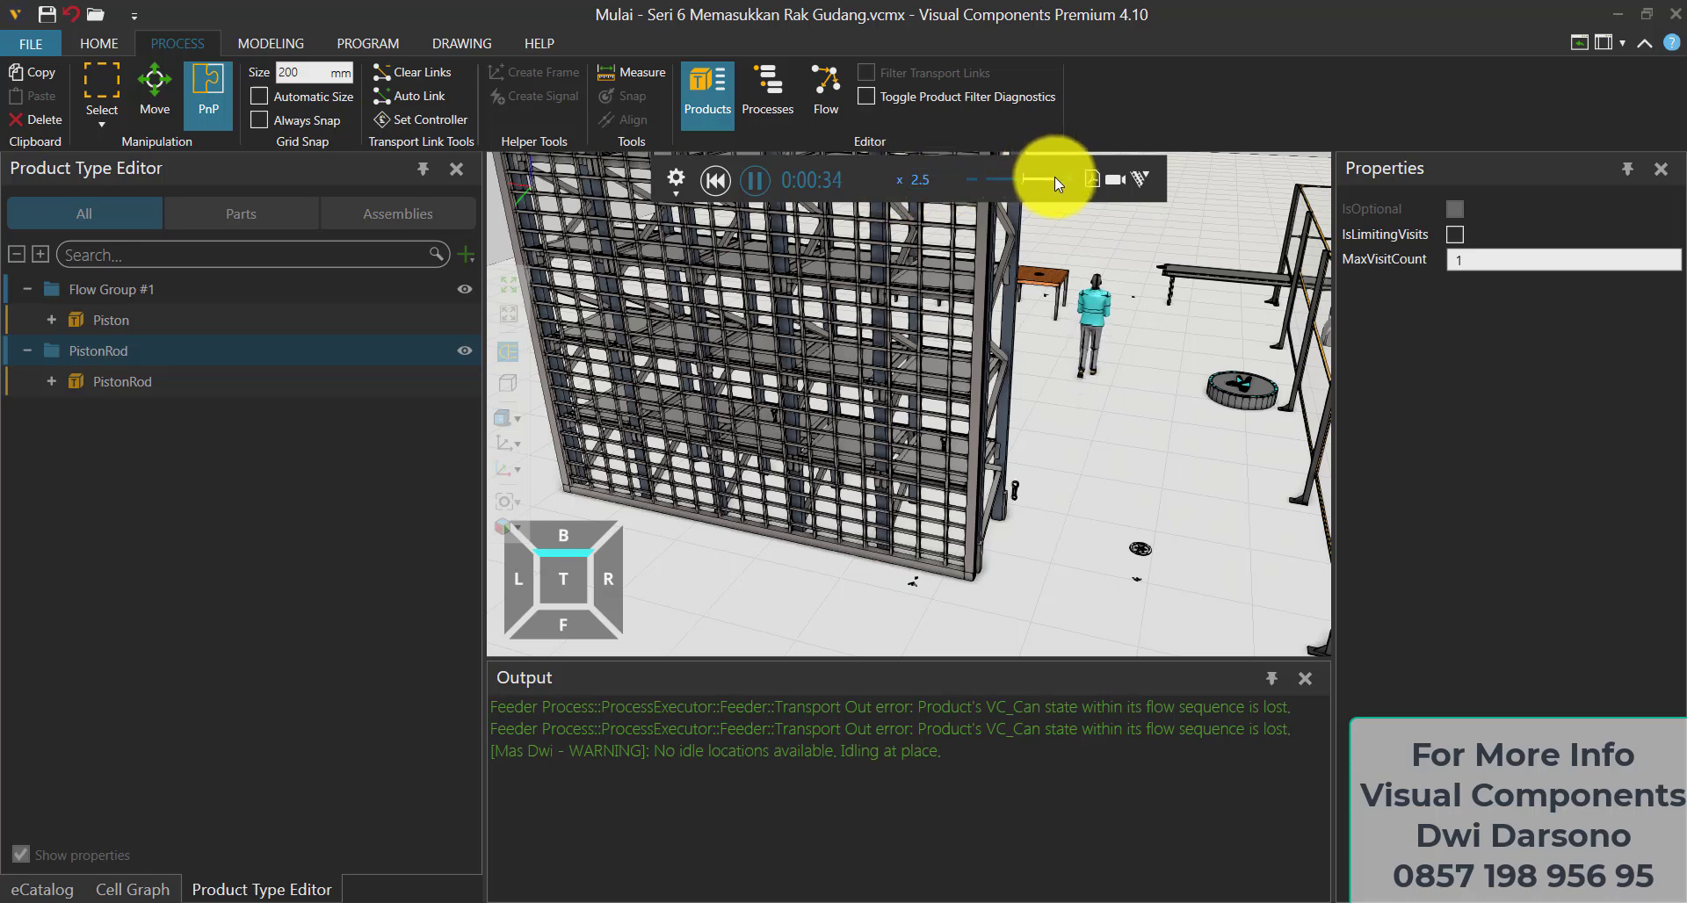
pyautogui.moveTo(1054, 177); pyautogui.dragTo(1068, 180)
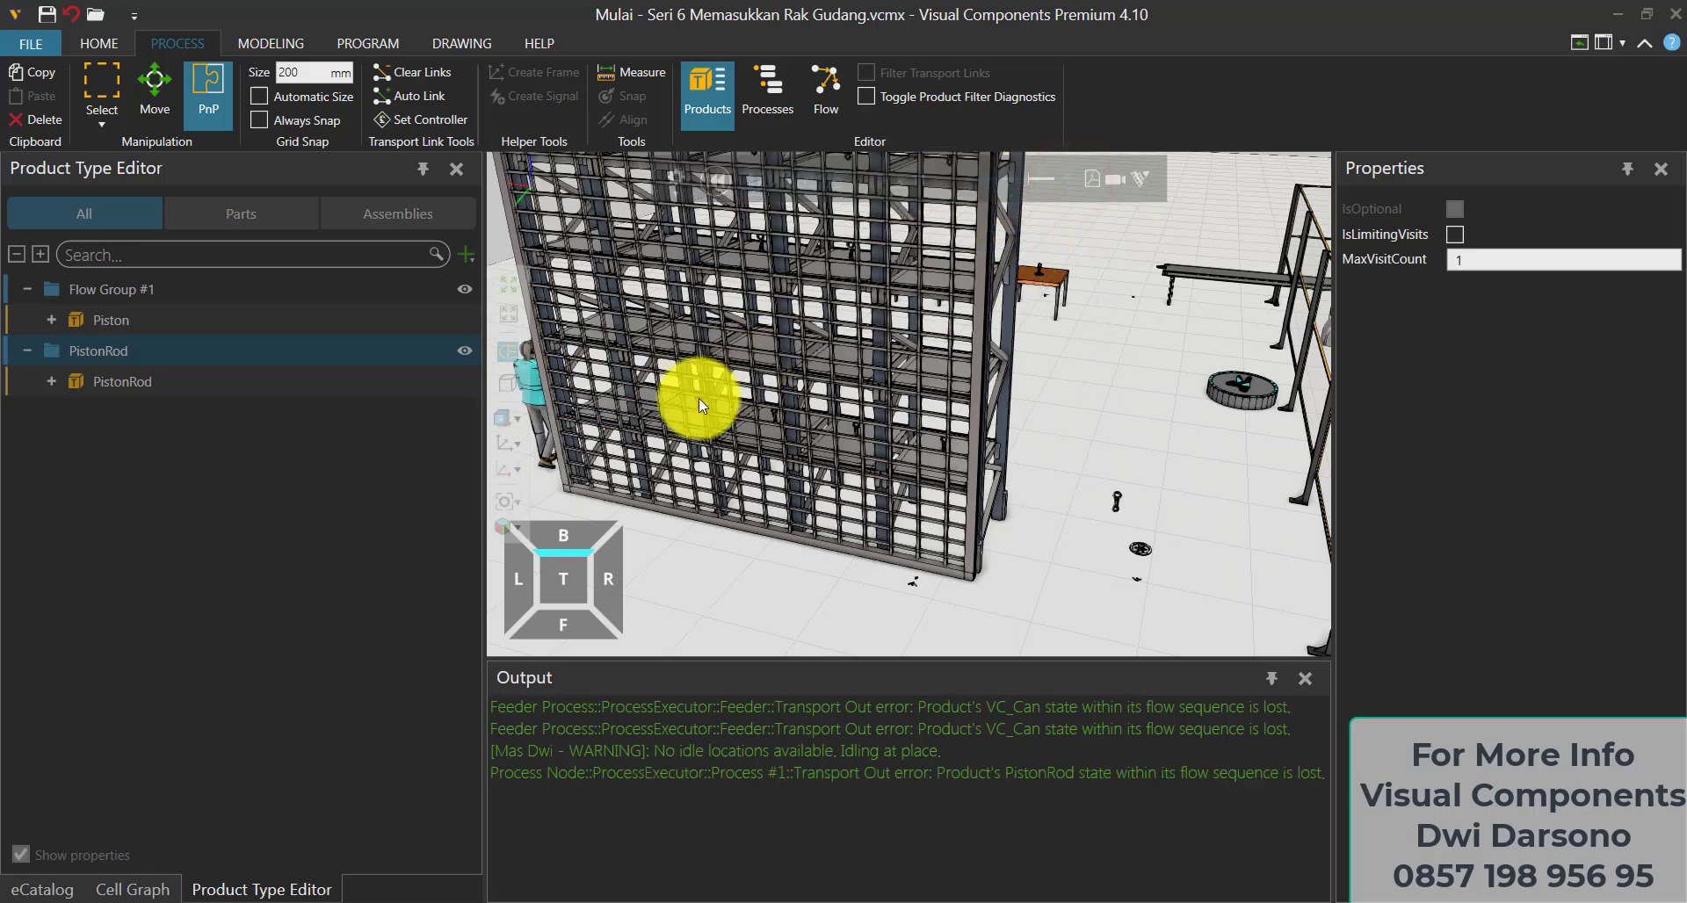
pyautogui.scroll(-3, 899, 365)
pyautogui.moveTo(918, 429); pyautogui.dragTo(788, 444, button='right')
pyautogui.scroll(-4, 831, 385)
pyautogui.click(722, 180)
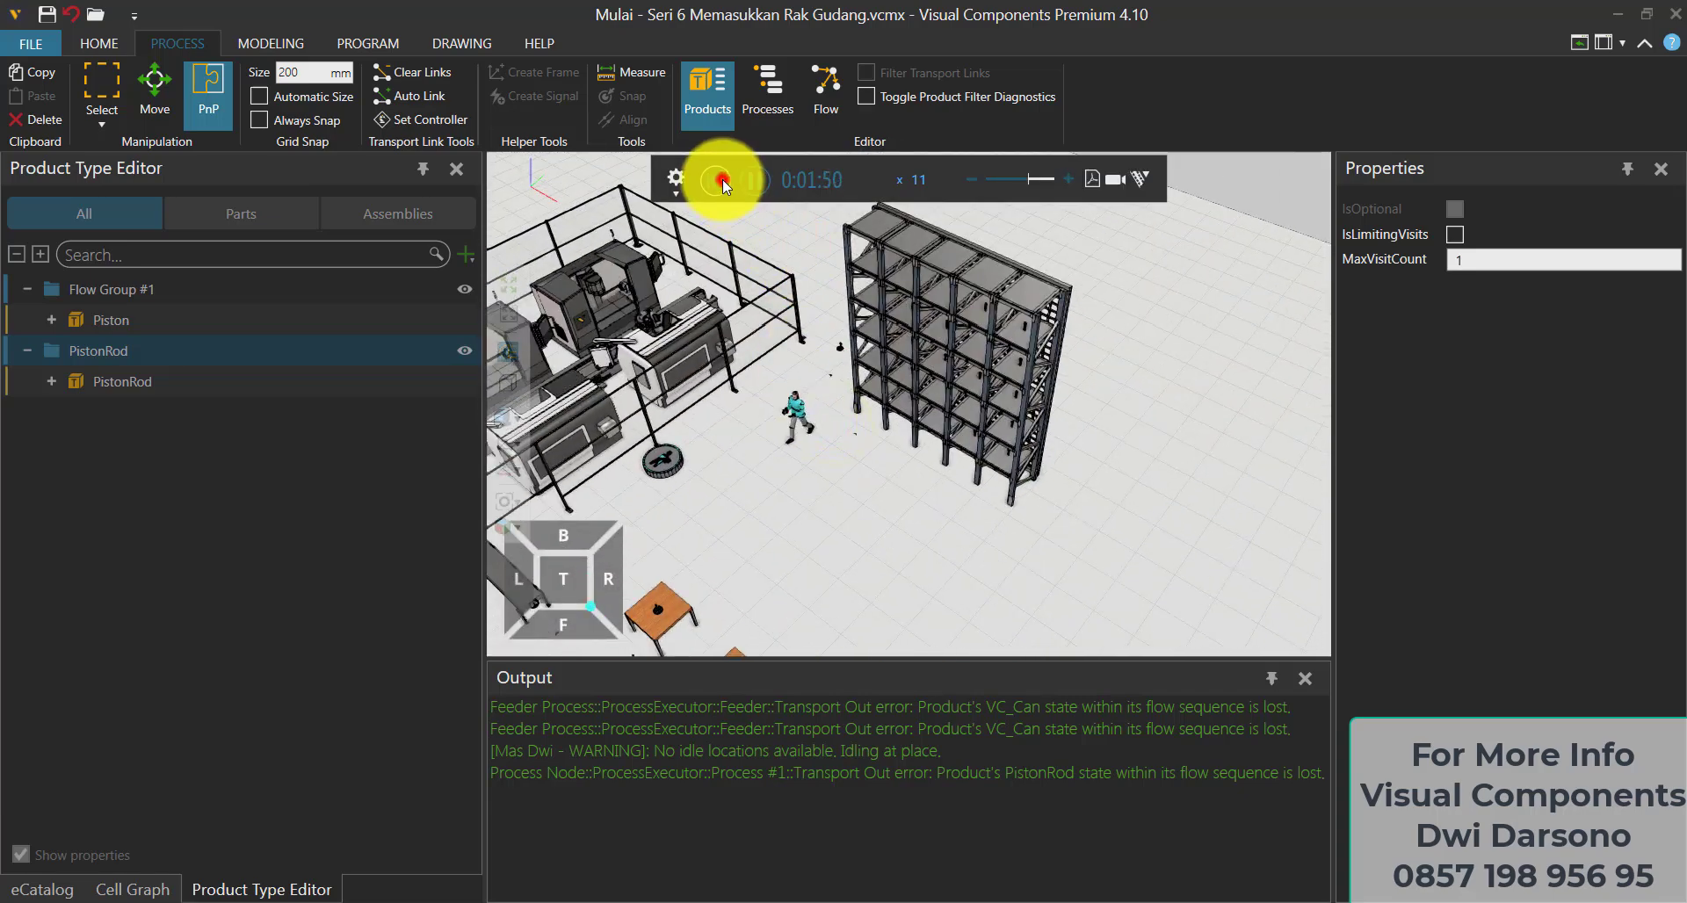
# Set the Ty of the Warehouse Shelf's flow-out resource location to -1200, matching its flow-in location
pyautogui.click(920, 333)
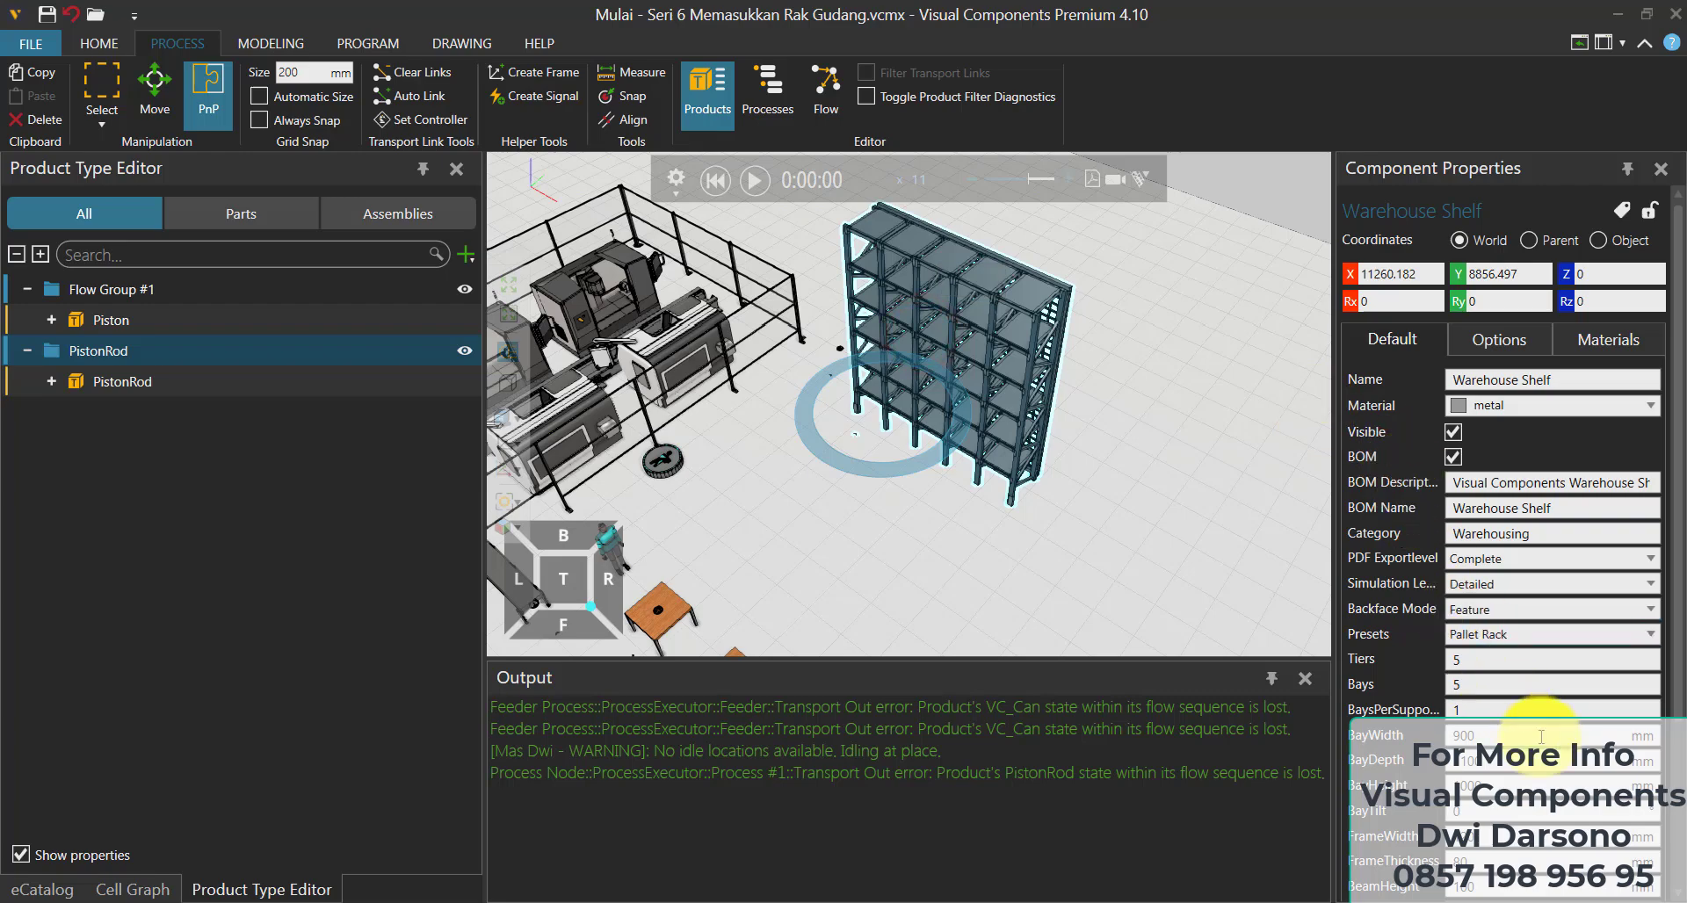
pyautogui.scroll(-3, 1537, 738)
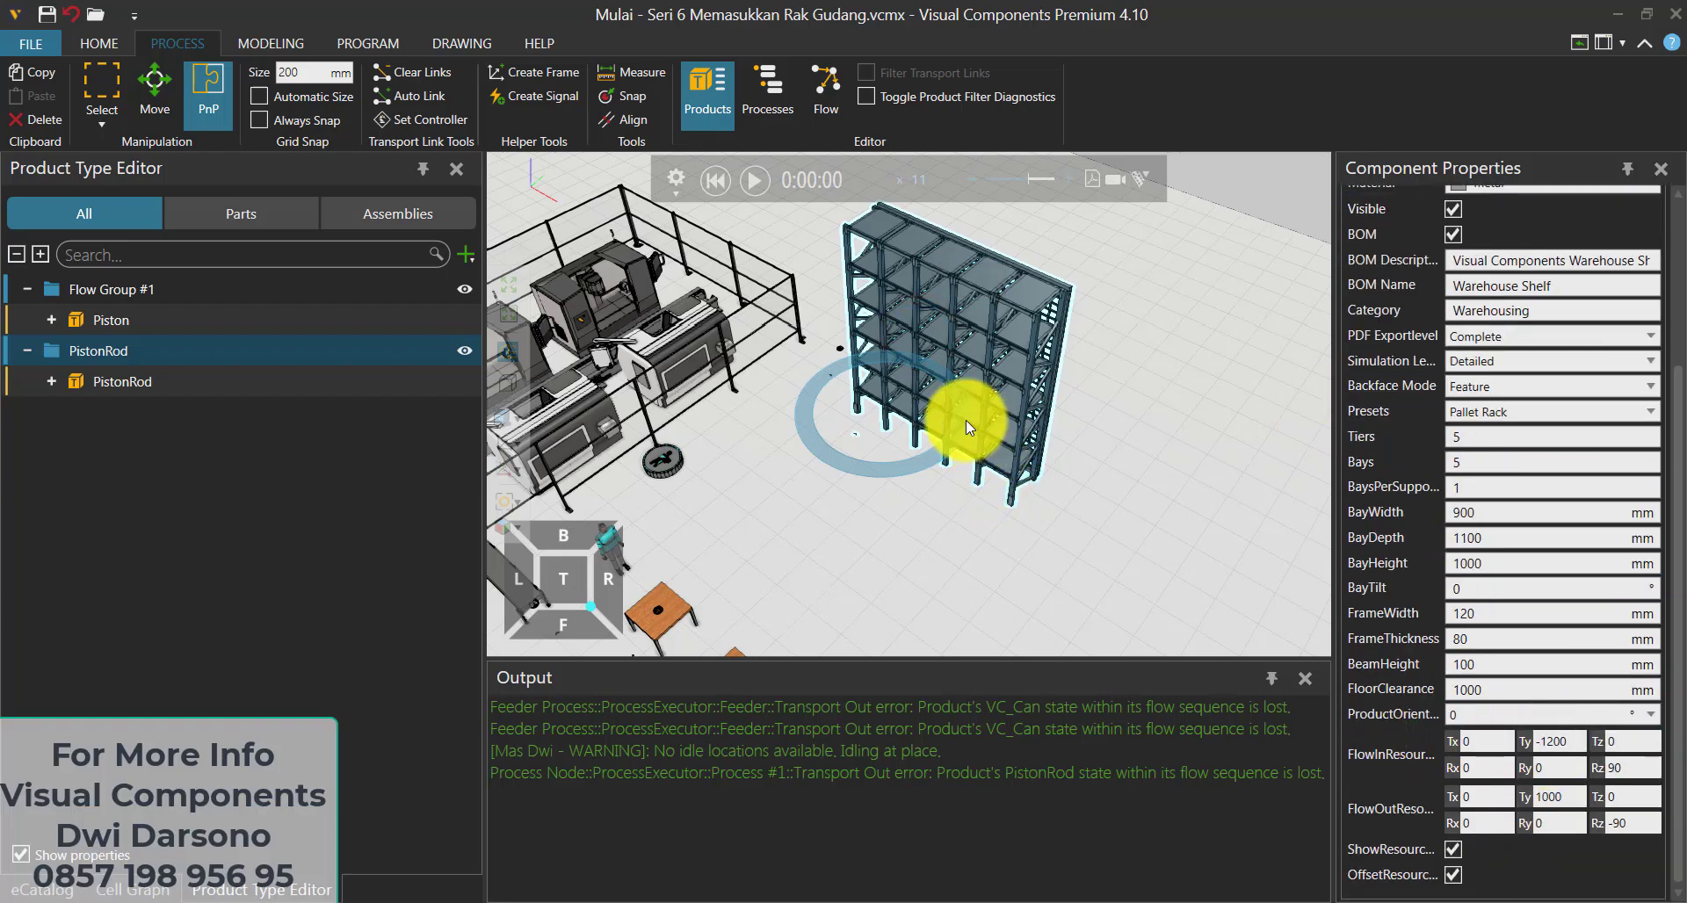
pyautogui.scroll(4, 967, 420)
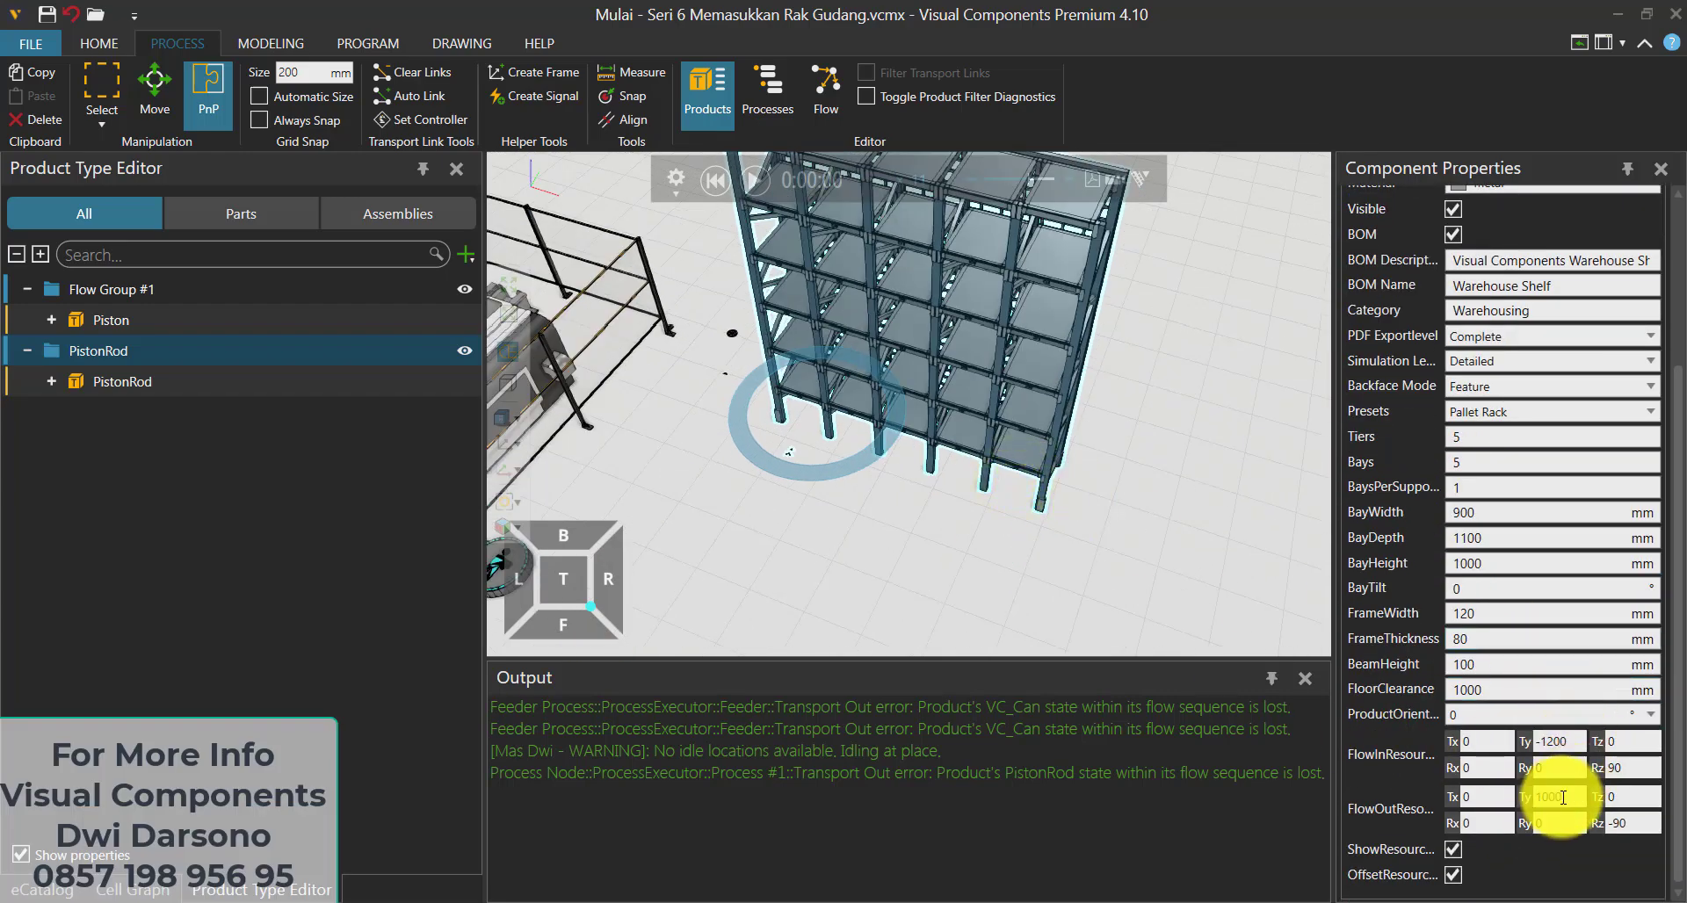
pyautogui.click(1563, 797)
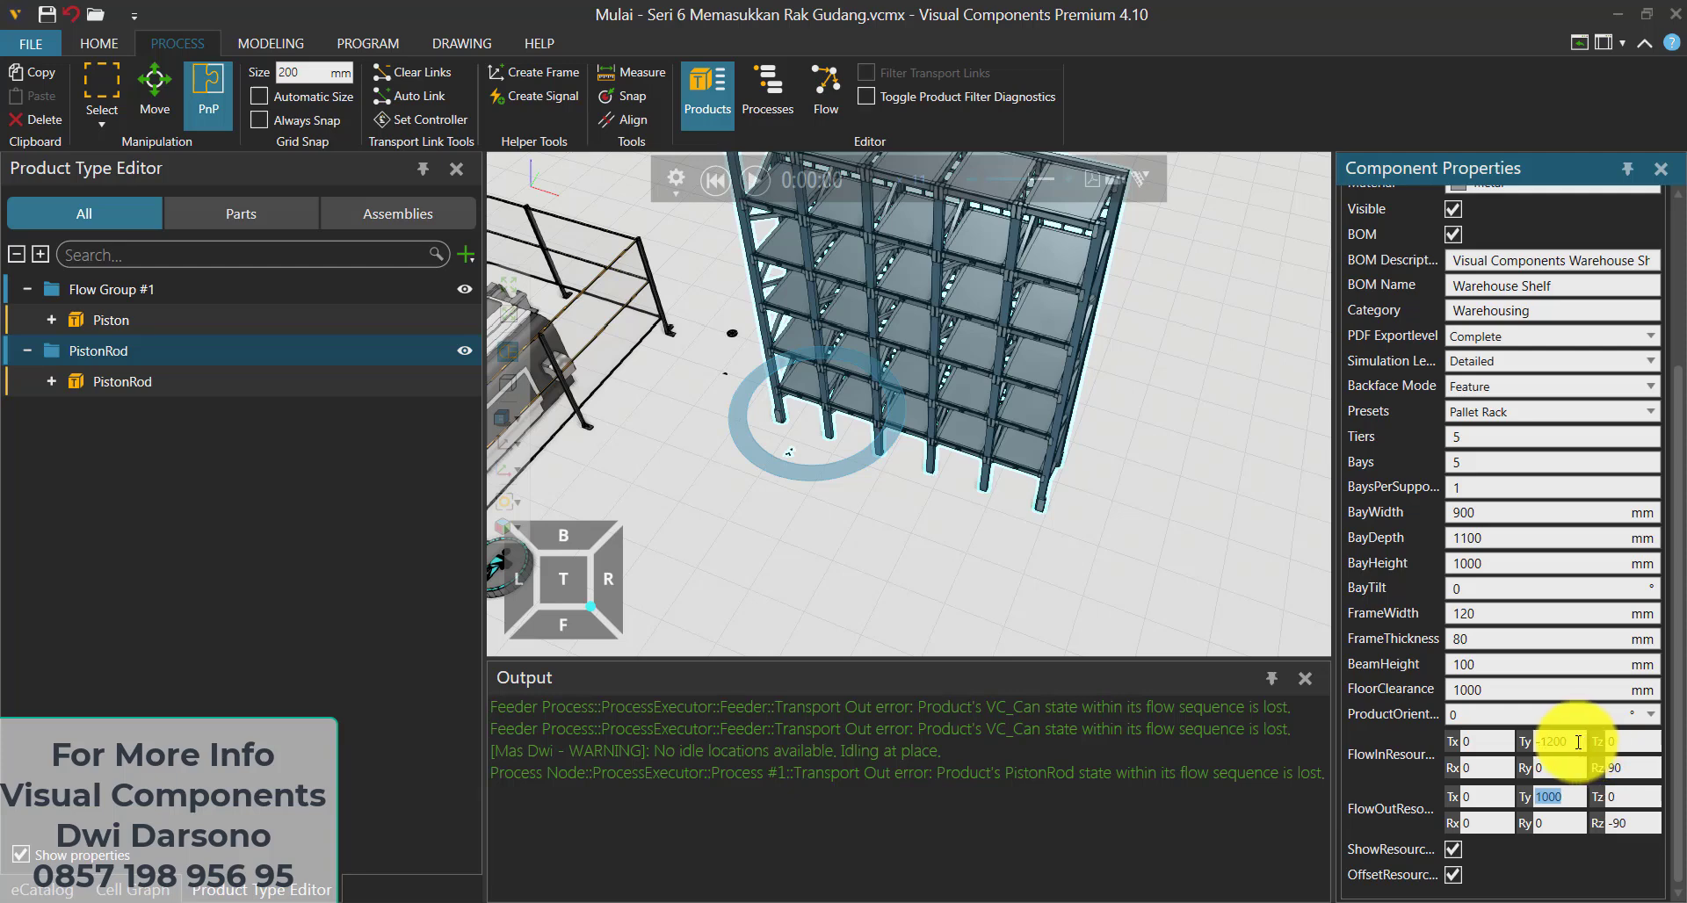
pyautogui.click(1578, 742)
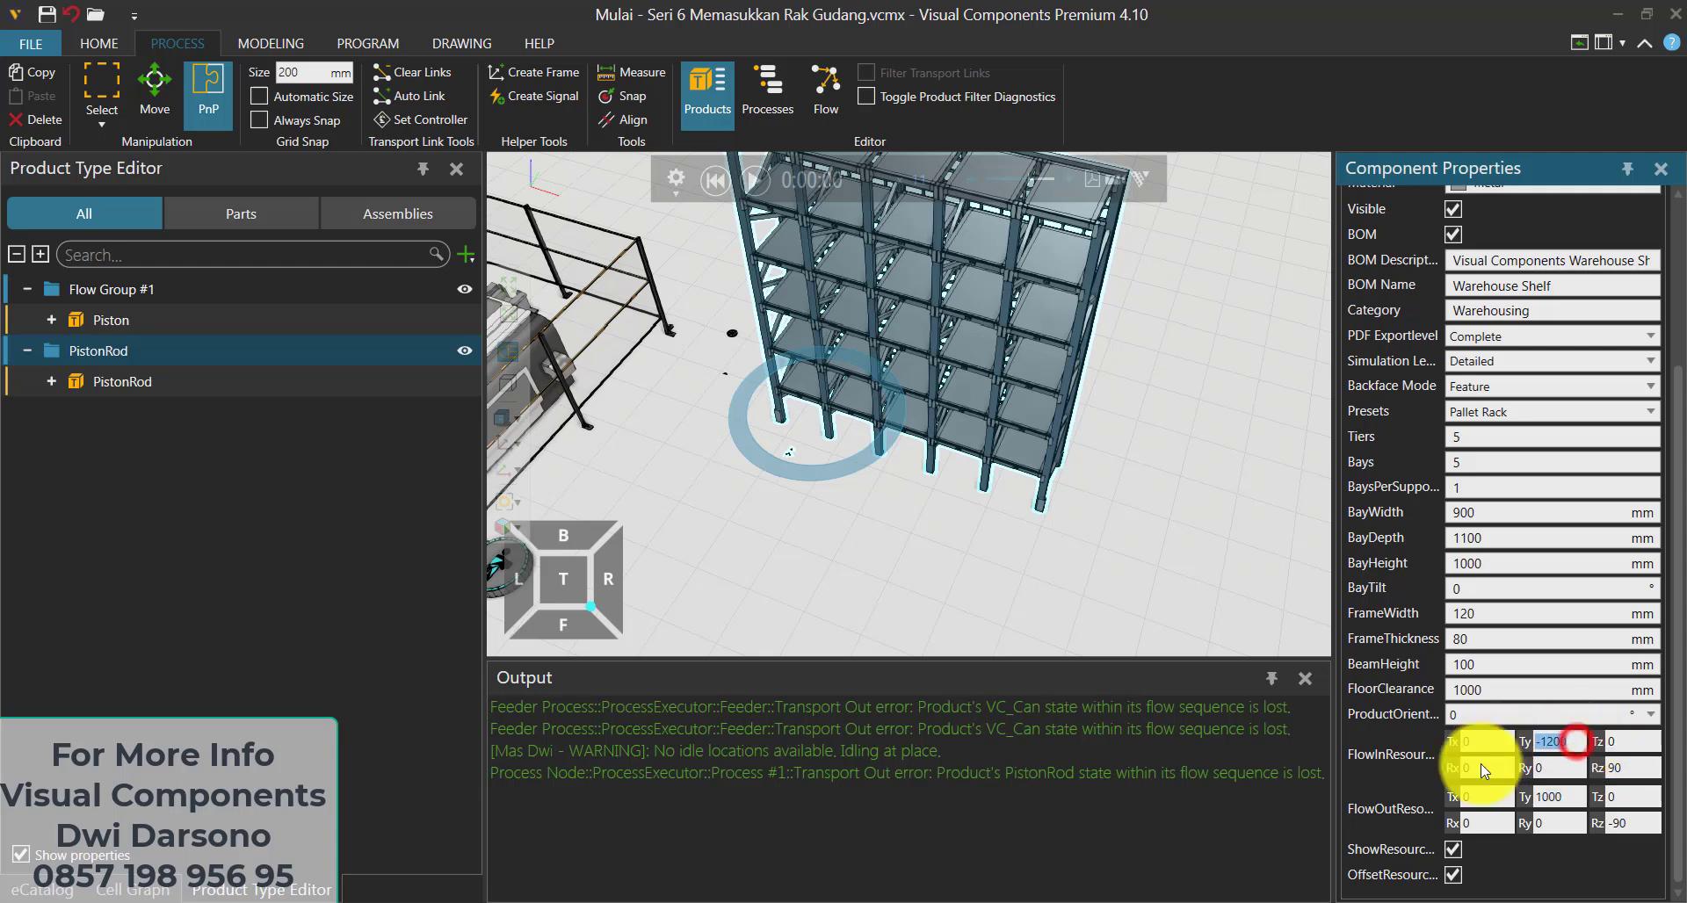
pyautogui.click(1547, 797)
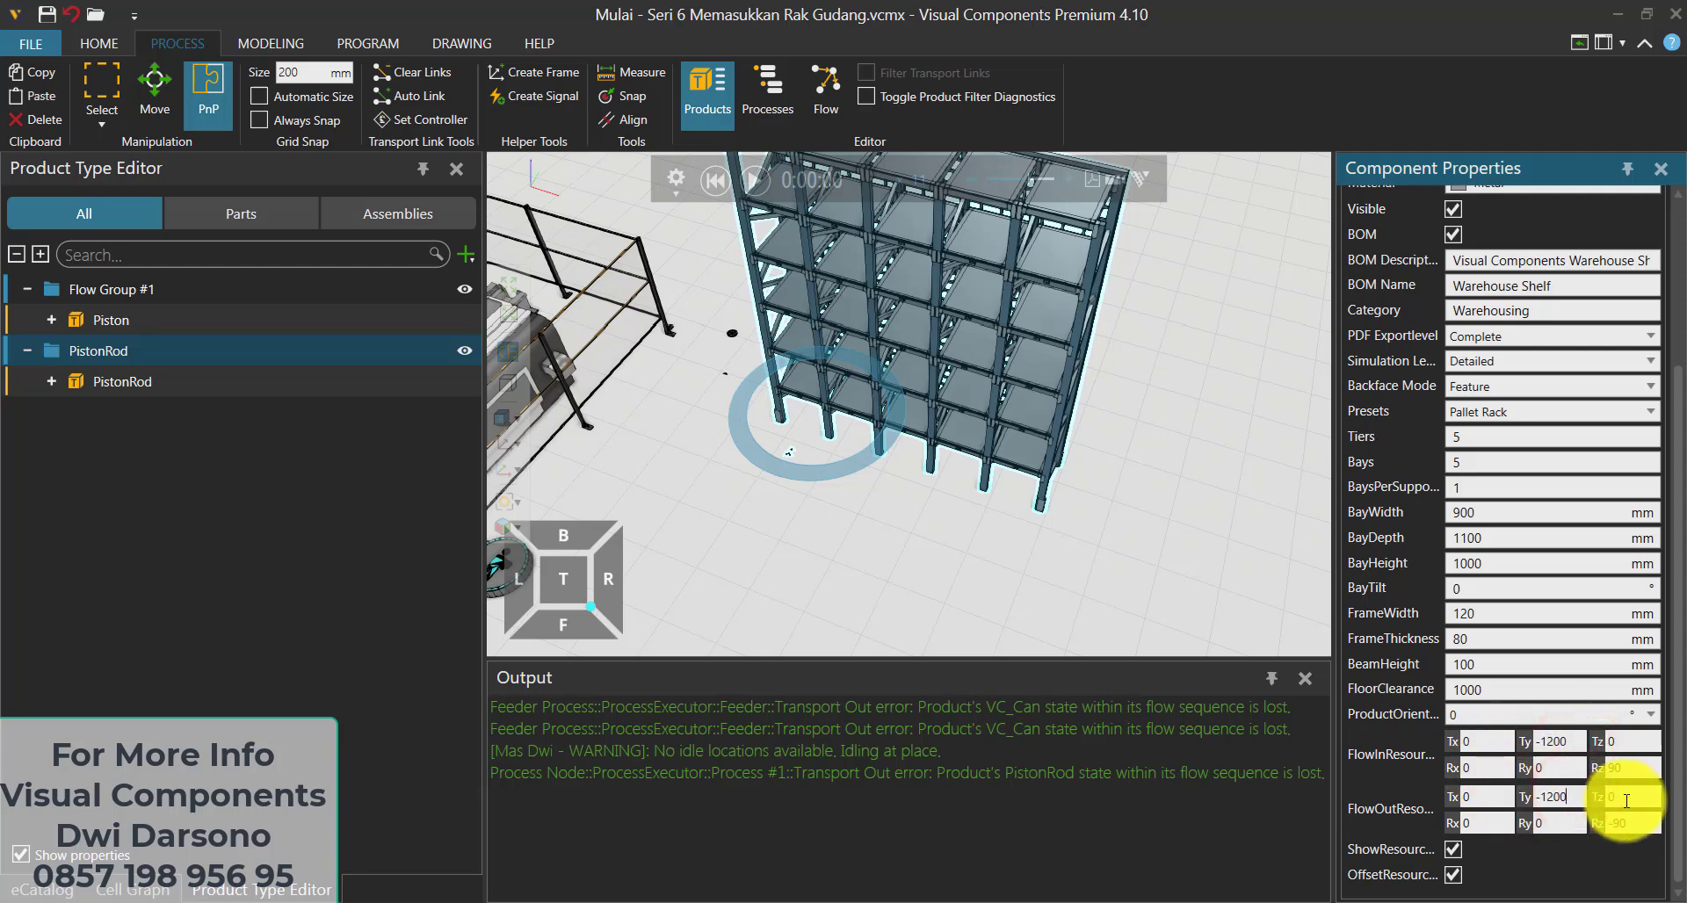
# Set the Rz rotation of the Warehouse Shelf's flow-out resource location to 90
pyautogui.click(1631, 770)
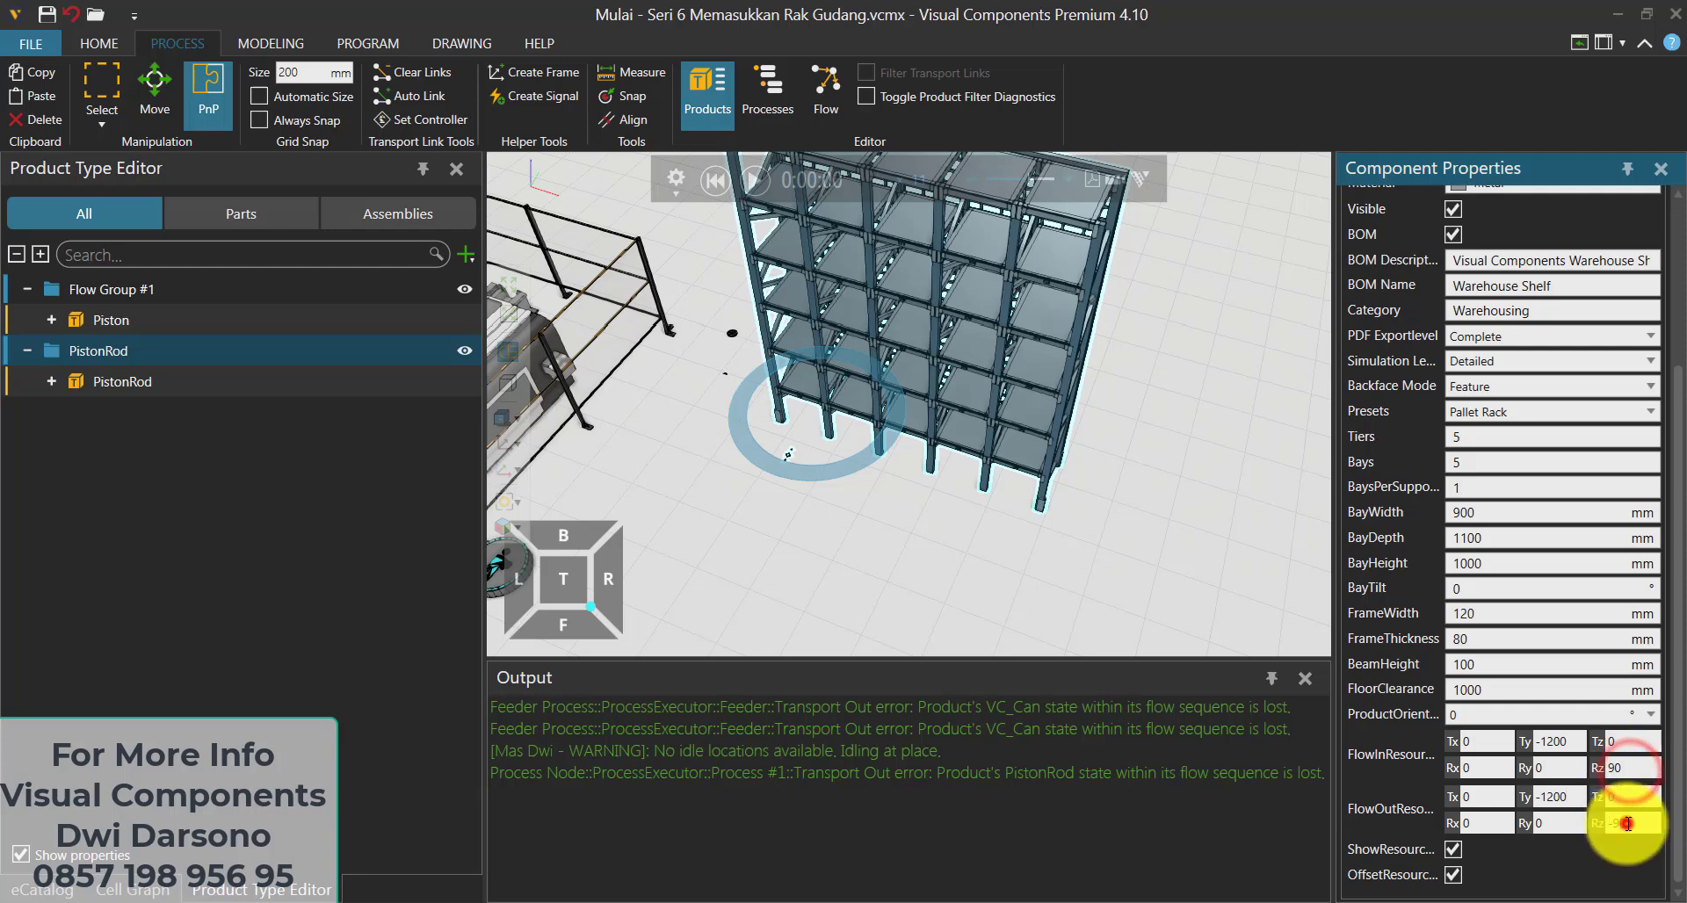
pyautogui.click(788, 479)
pyautogui.scroll(4, 784, 472)
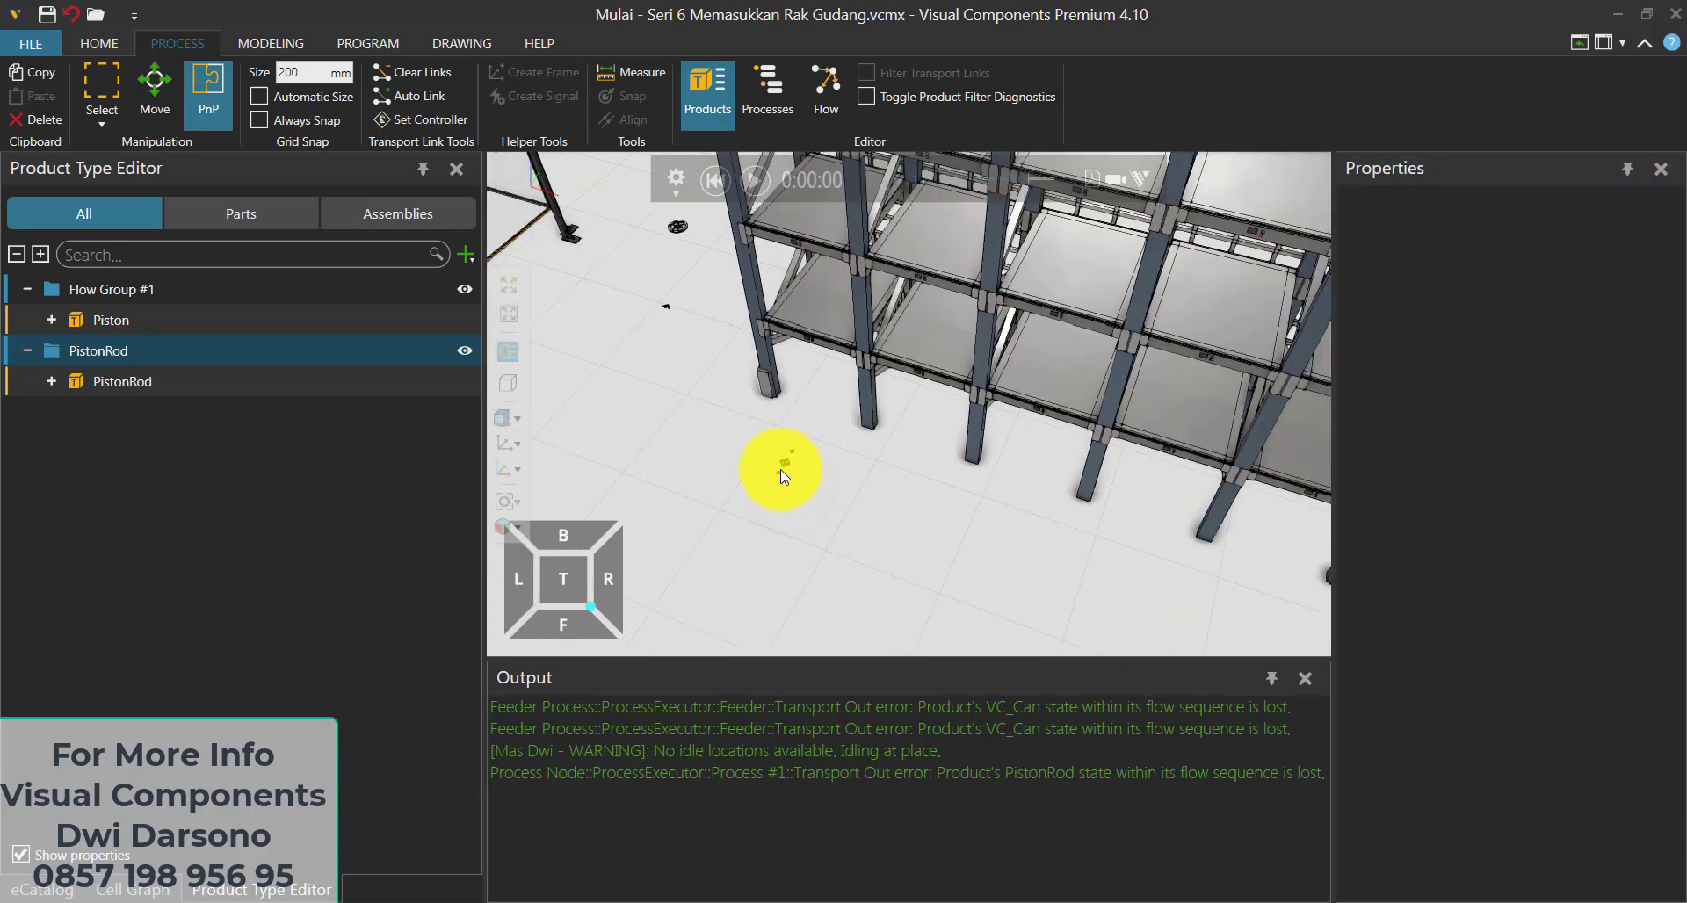
pyautogui.scroll(5, 784, 477)
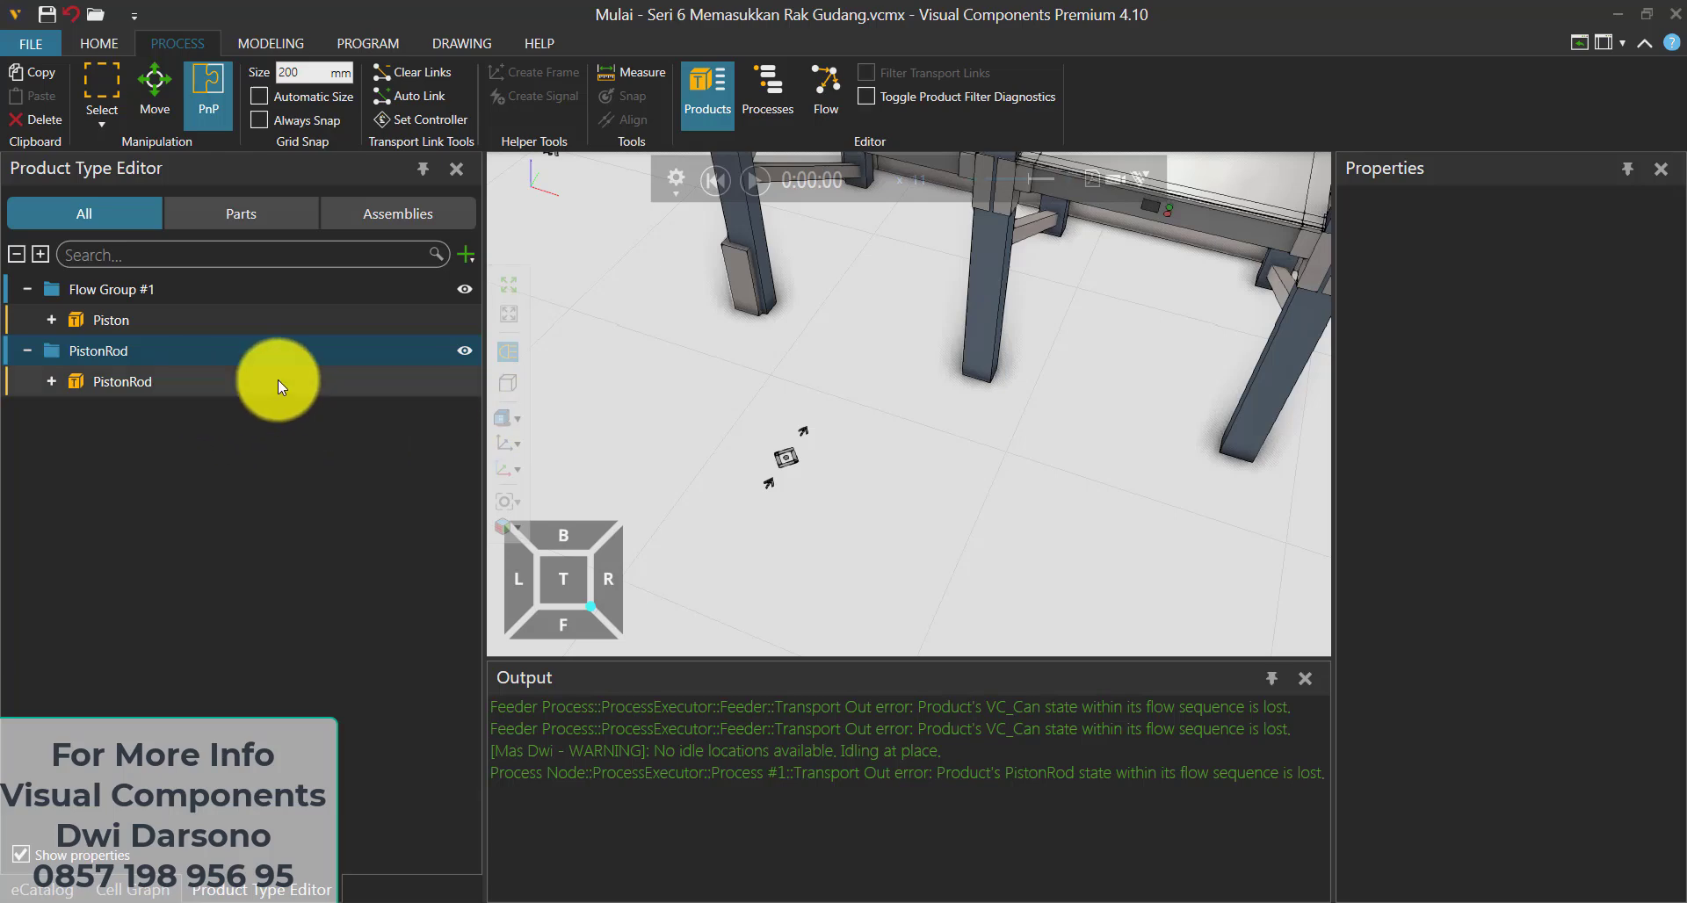
pyautogui.click(977, 360)
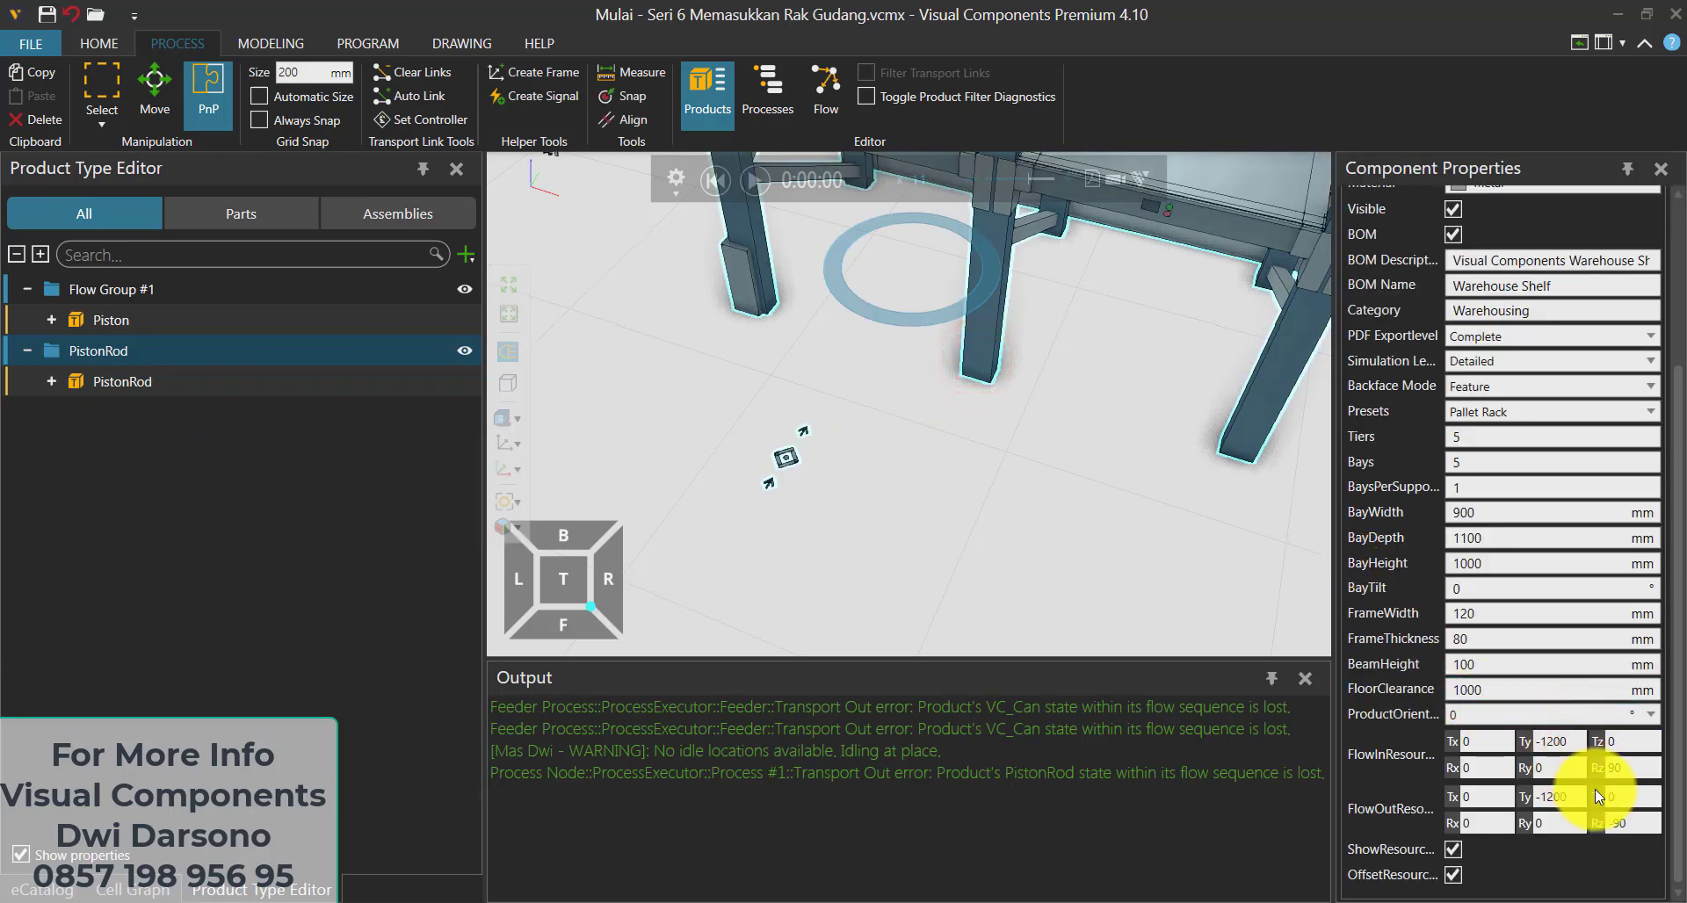
pyautogui.doubleClick(1635, 824)
pyautogui.write('90')
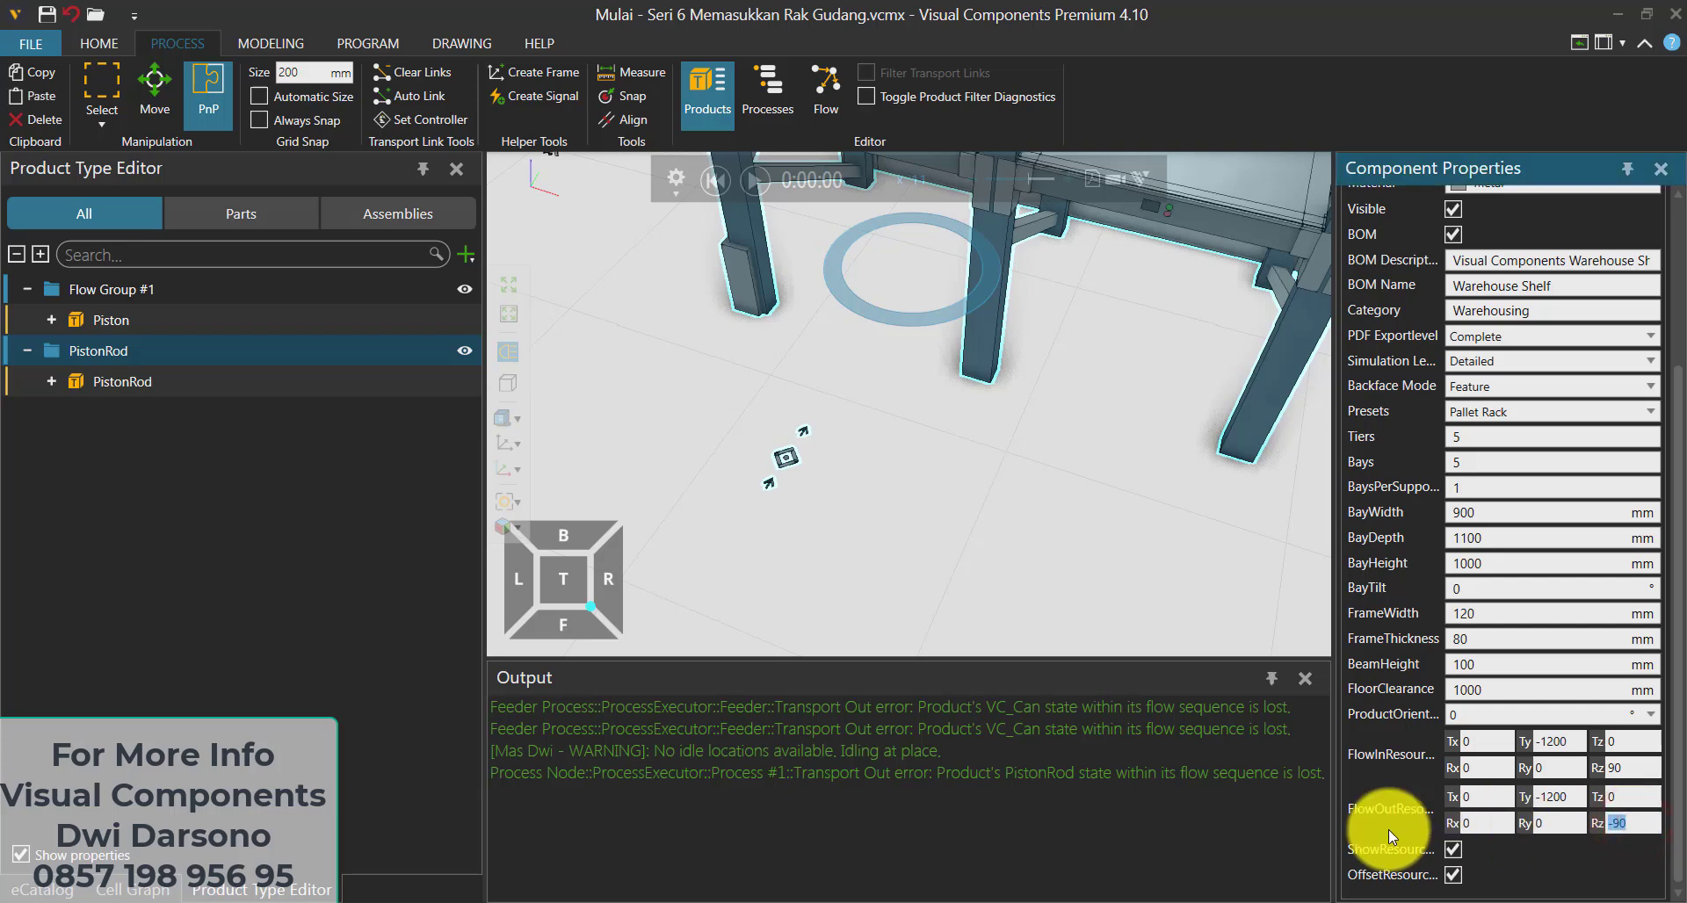
pyautogui.press('Return')
# Rerun the simulation, adjust its speed to x 16, and watch the worker's transports between shelf, table and conveyor
pyautogui.click(746, 185)
pyautogui.scroll(-5, 788, 311)
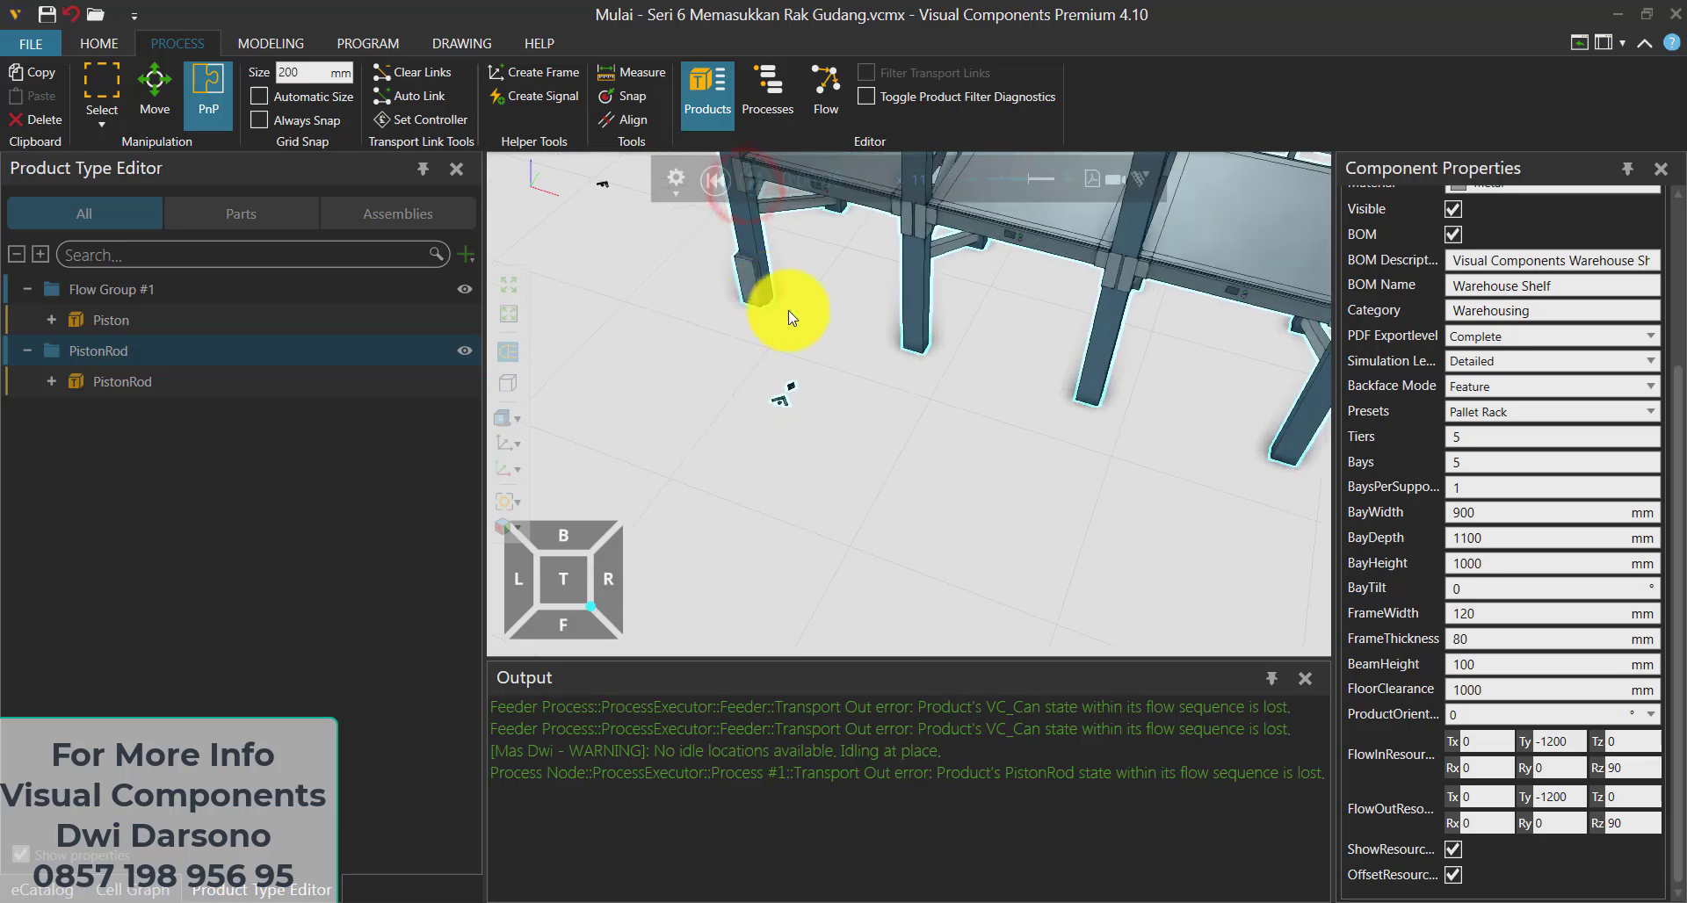
pyautogui.scroll(-4, 794, 320)
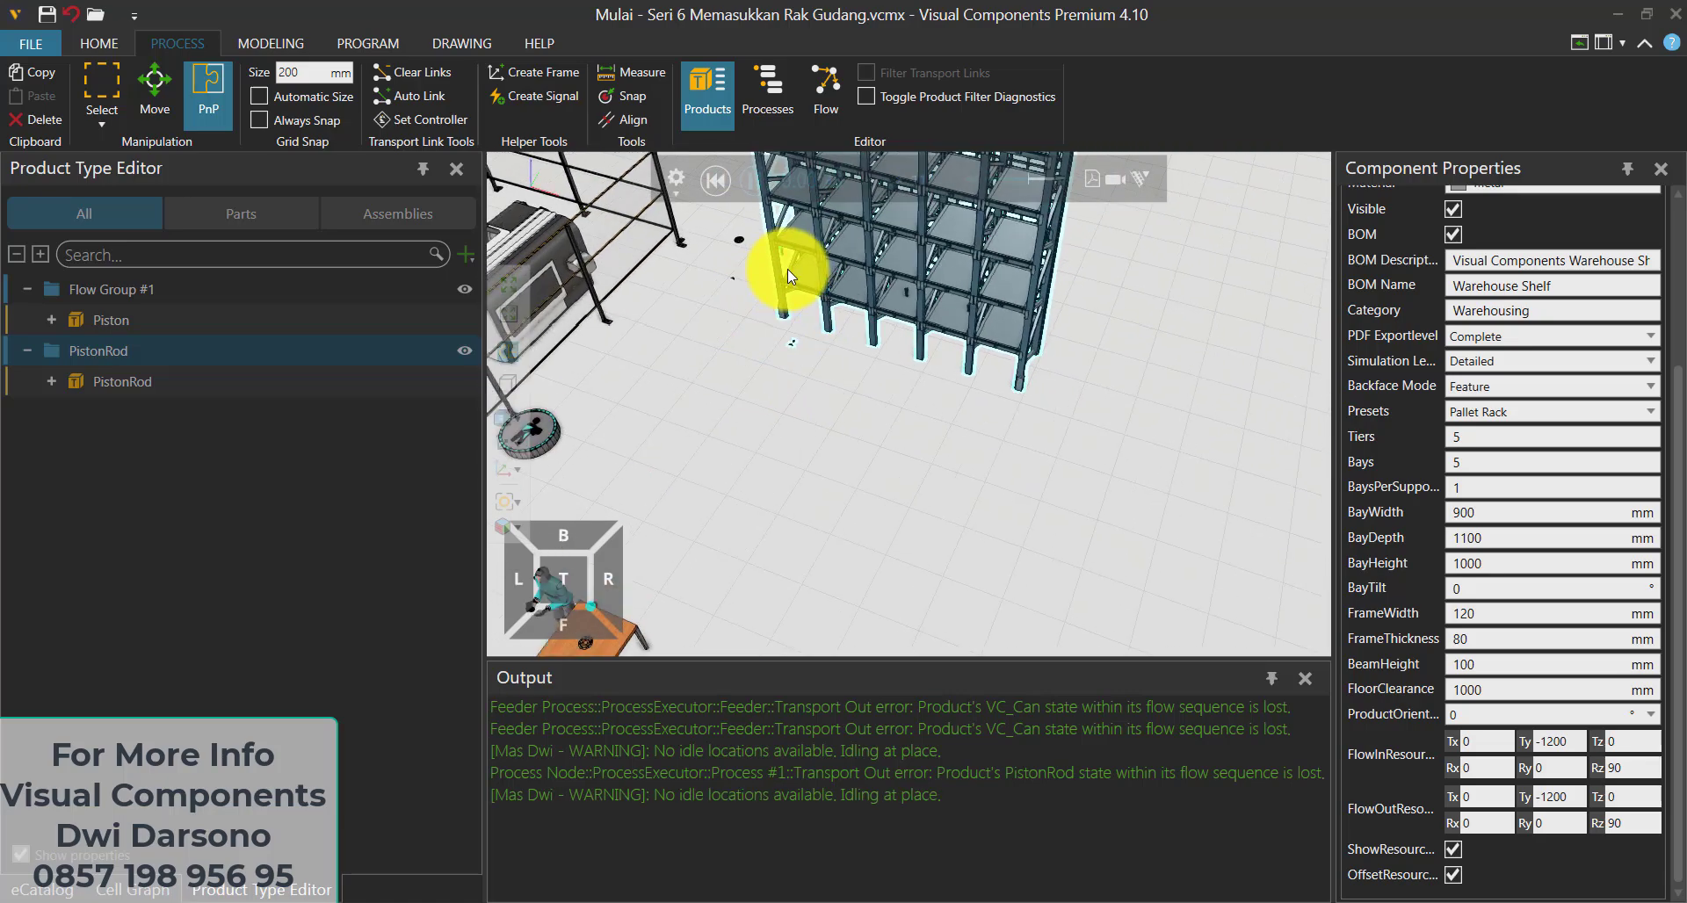
pyautogui.scroll(-6, 1093, 309)
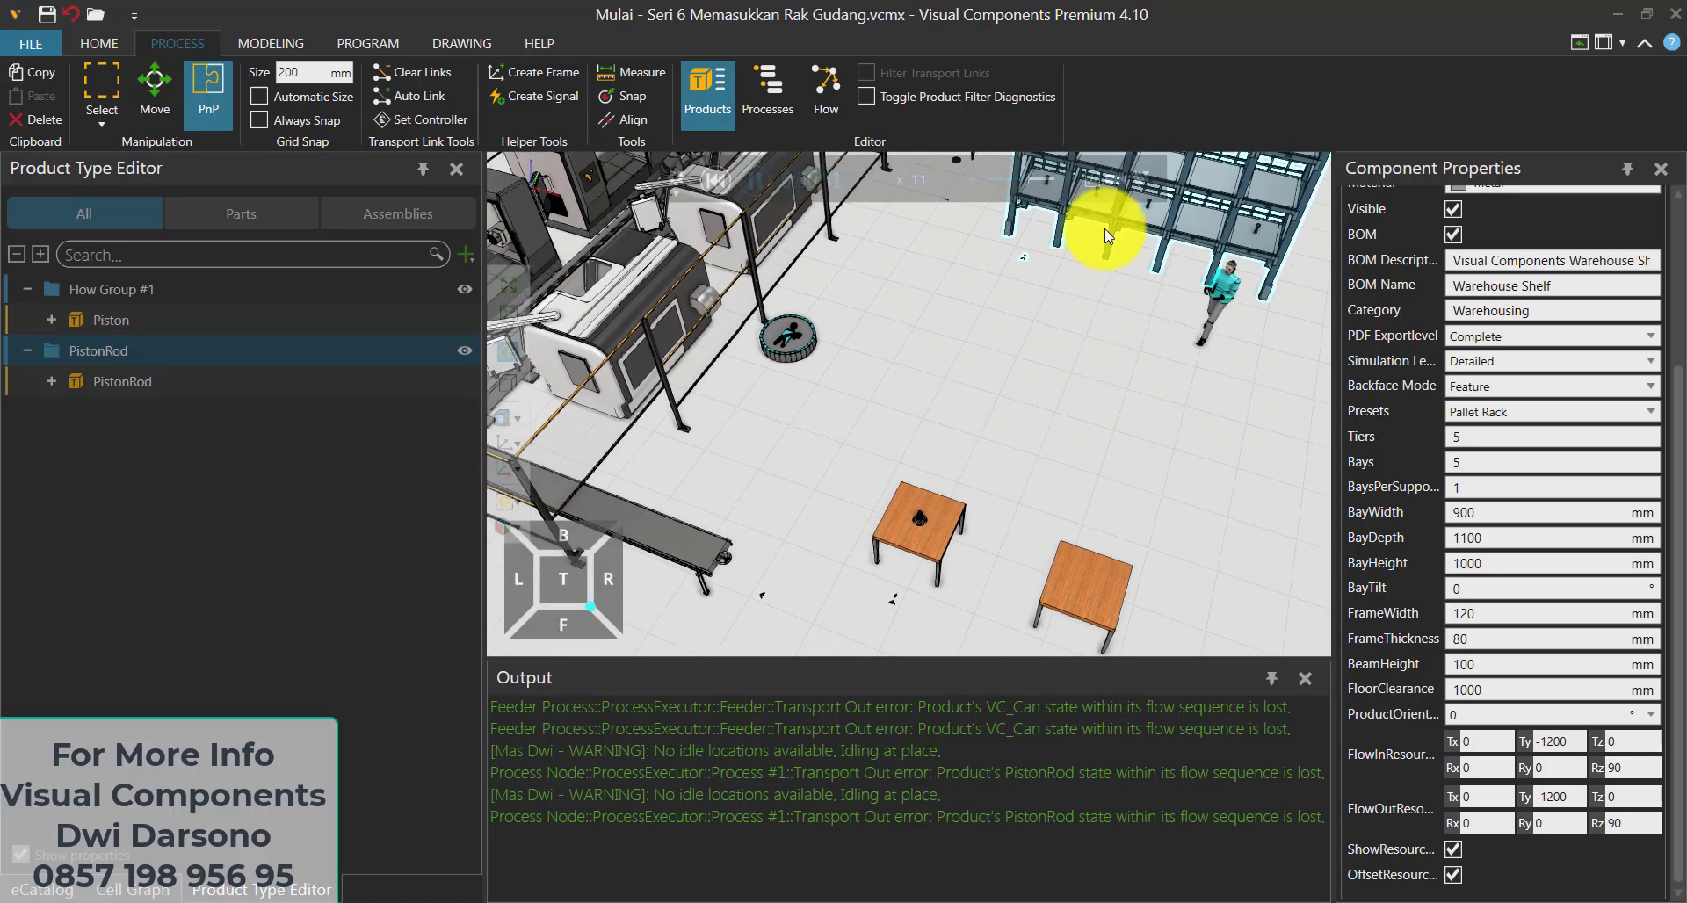
pyautogui.click(1067, 176)
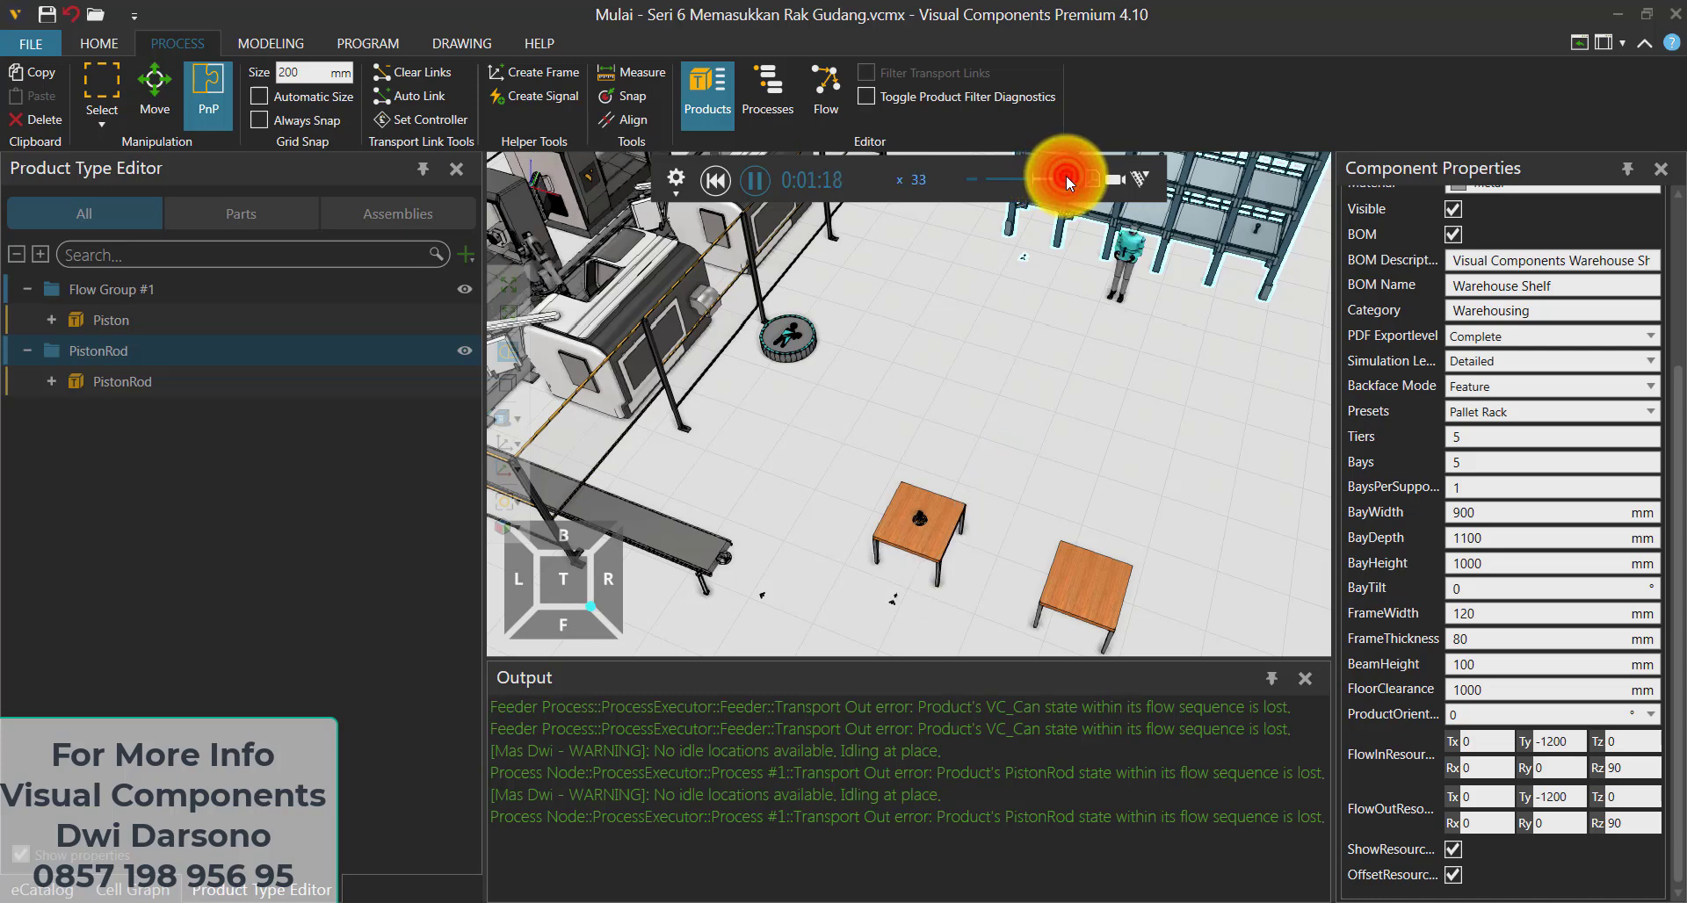
pyautogui.click(971, 176)
pyautogui.click(973, 174)
pyautogui.scroll(5, 726, 558)
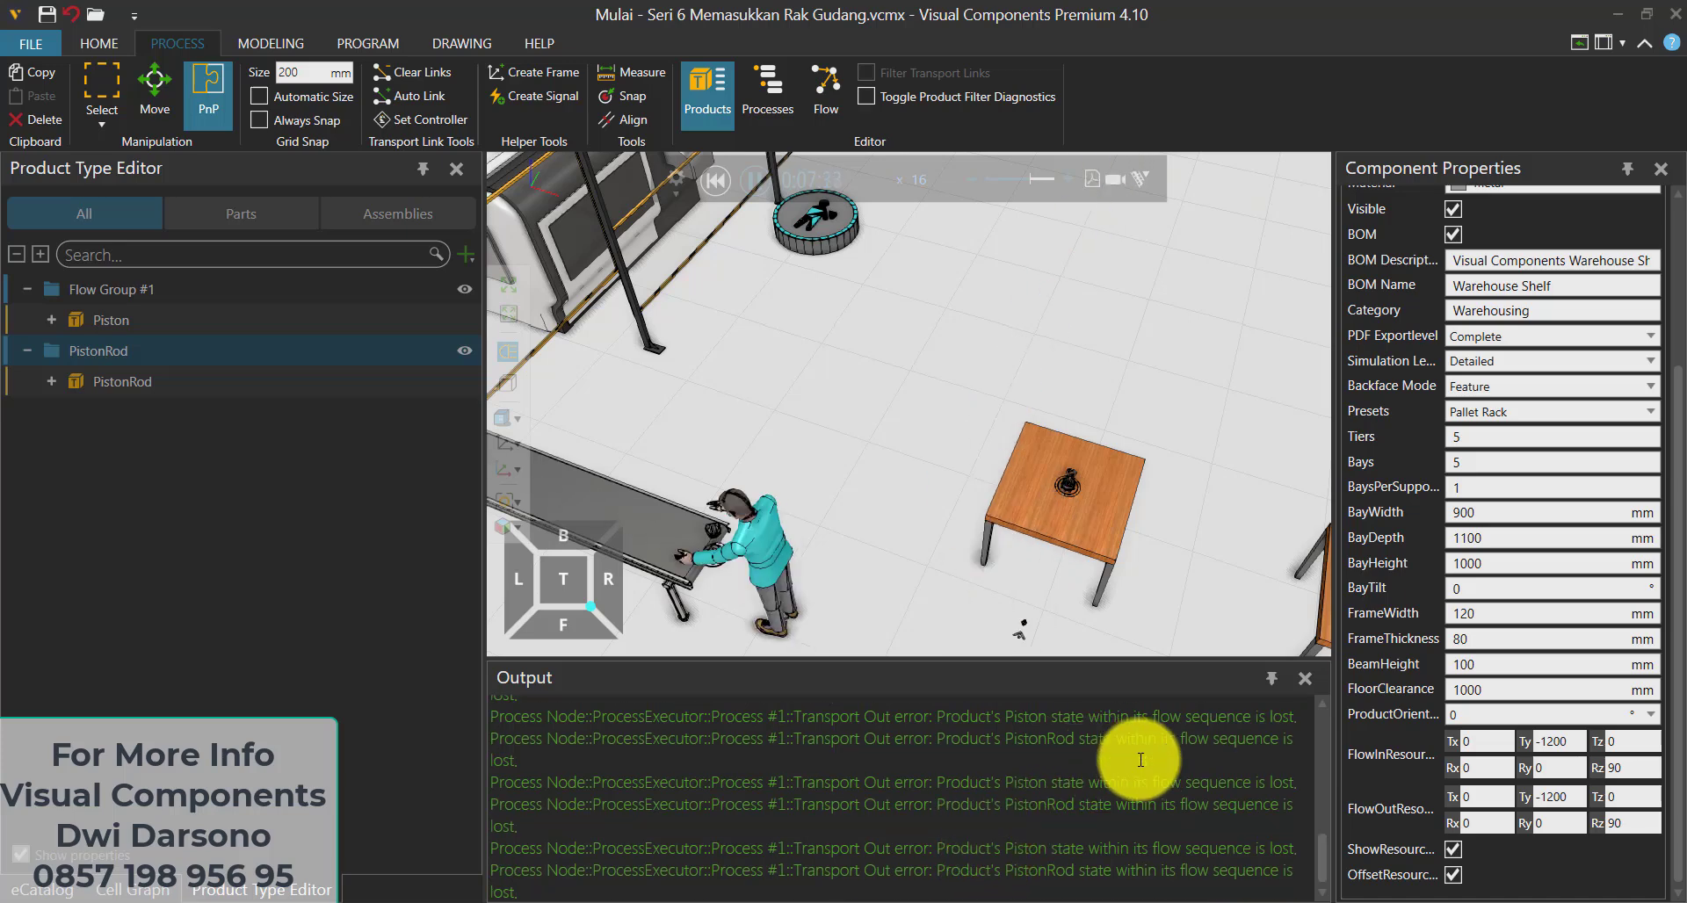
# Display the processes, inspect the TransportOut statement of Process #1 on the table, and close its process window
pyautogui.click(765, 101)
pyautogui.doubleClick(1123, 488)
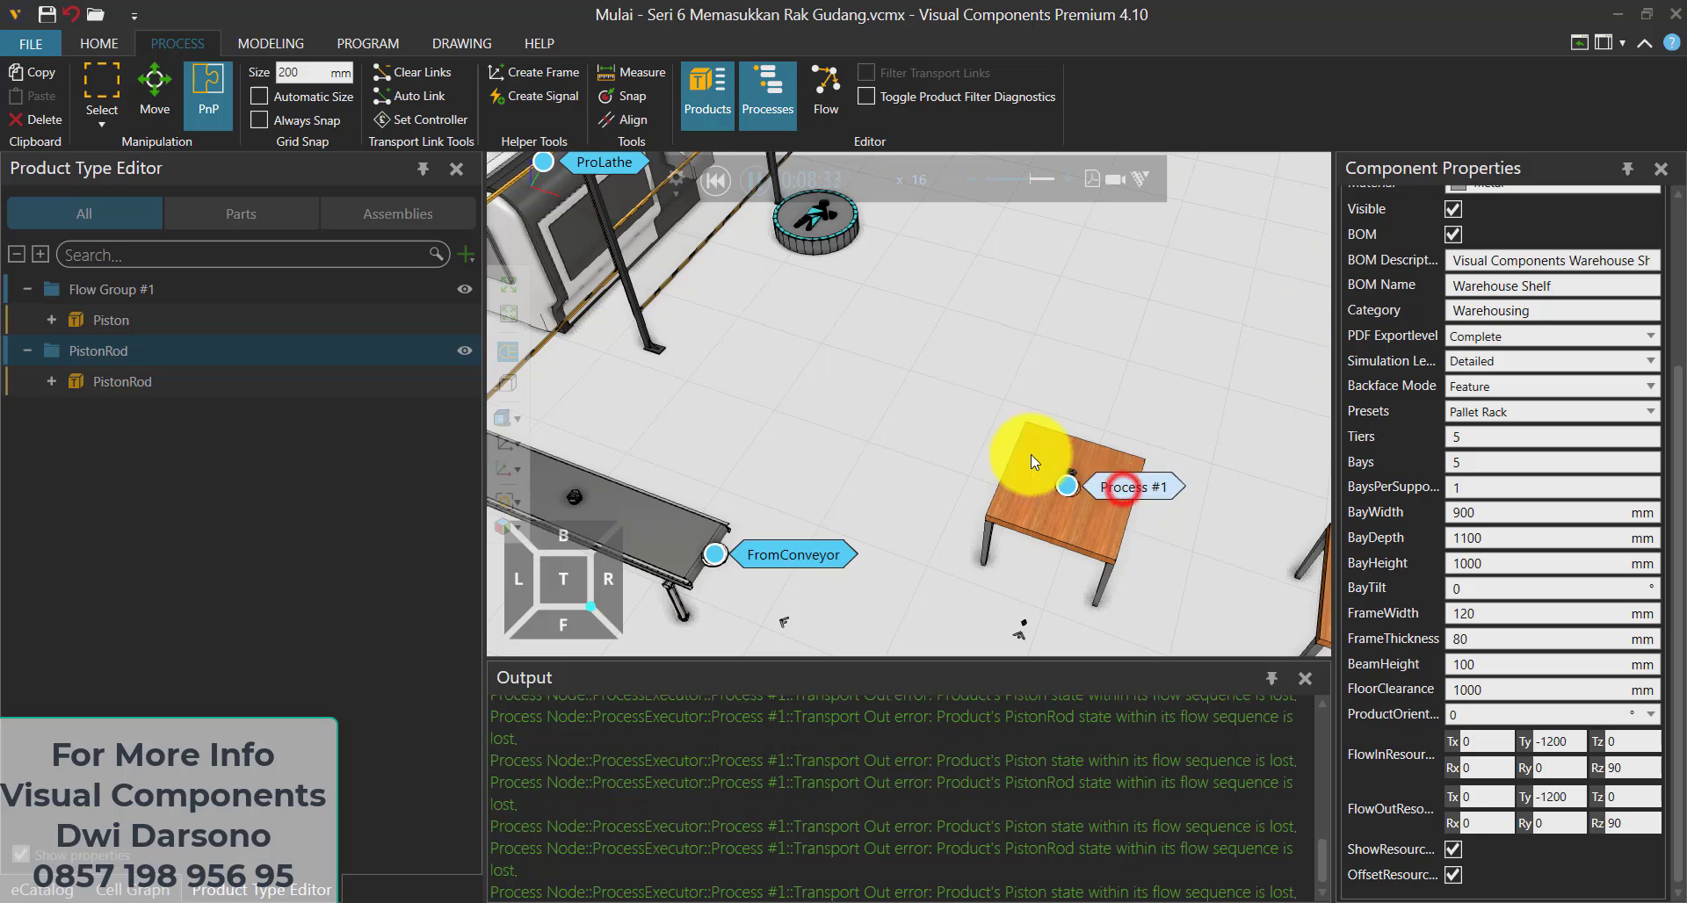
pyautogui.click(208, 256)
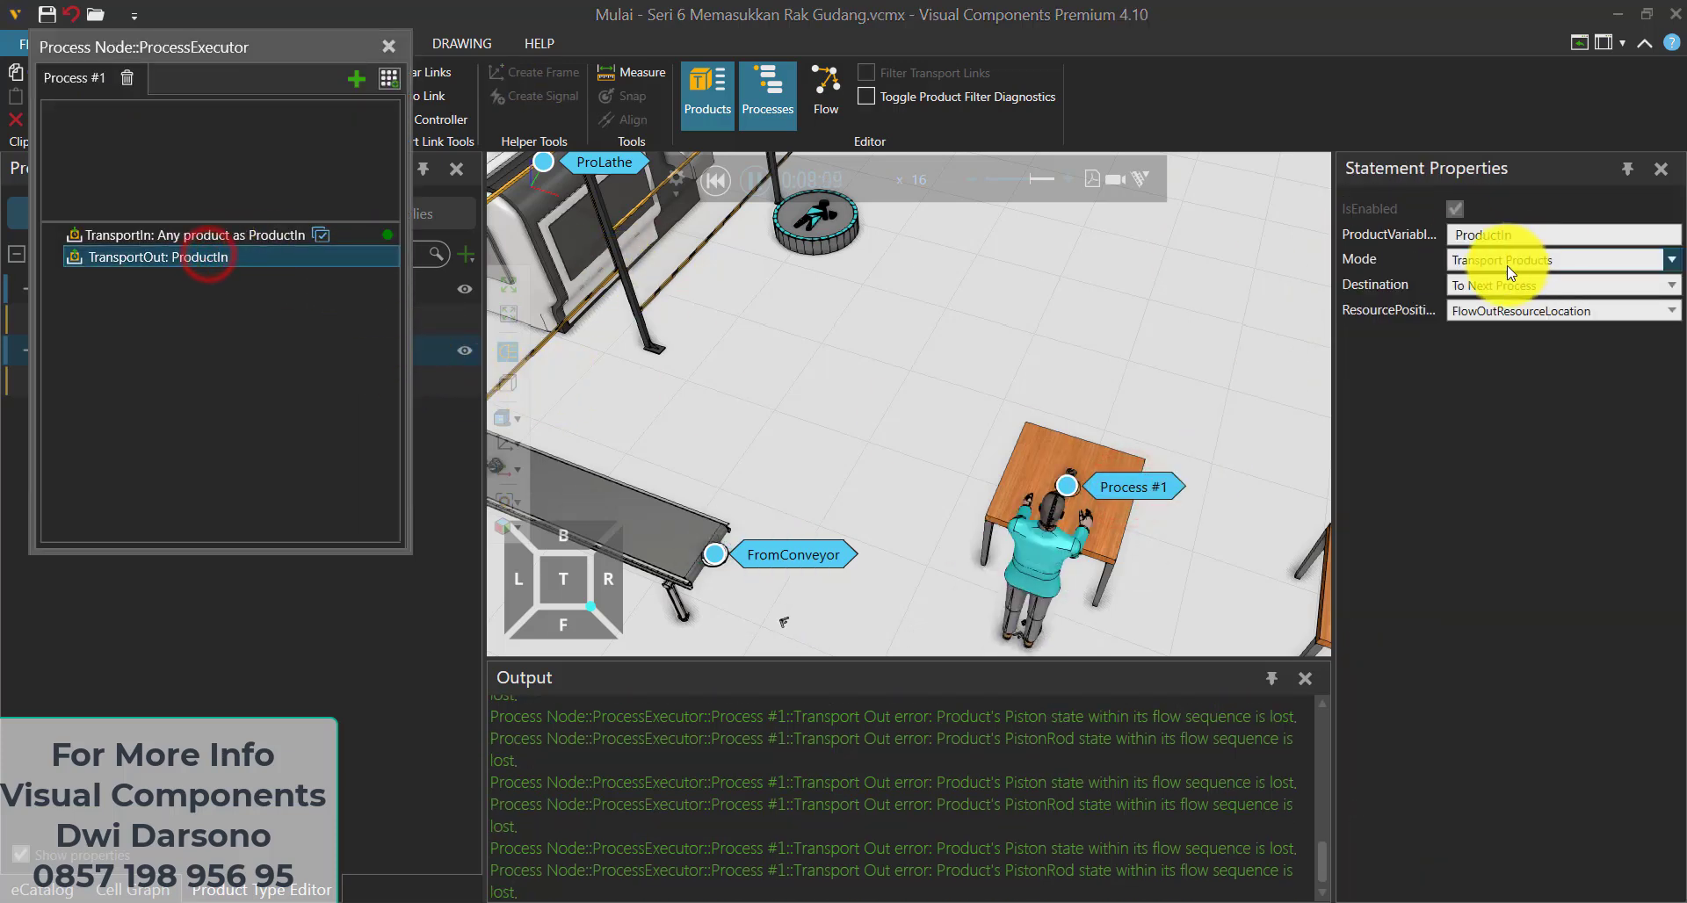
pyautogui.keyDown('ctrl'); pyautogui.moveTo(1198, 395); pyautogui.dragTo(836, 396, button='right'); pyautogui.keyUp('ctrl')
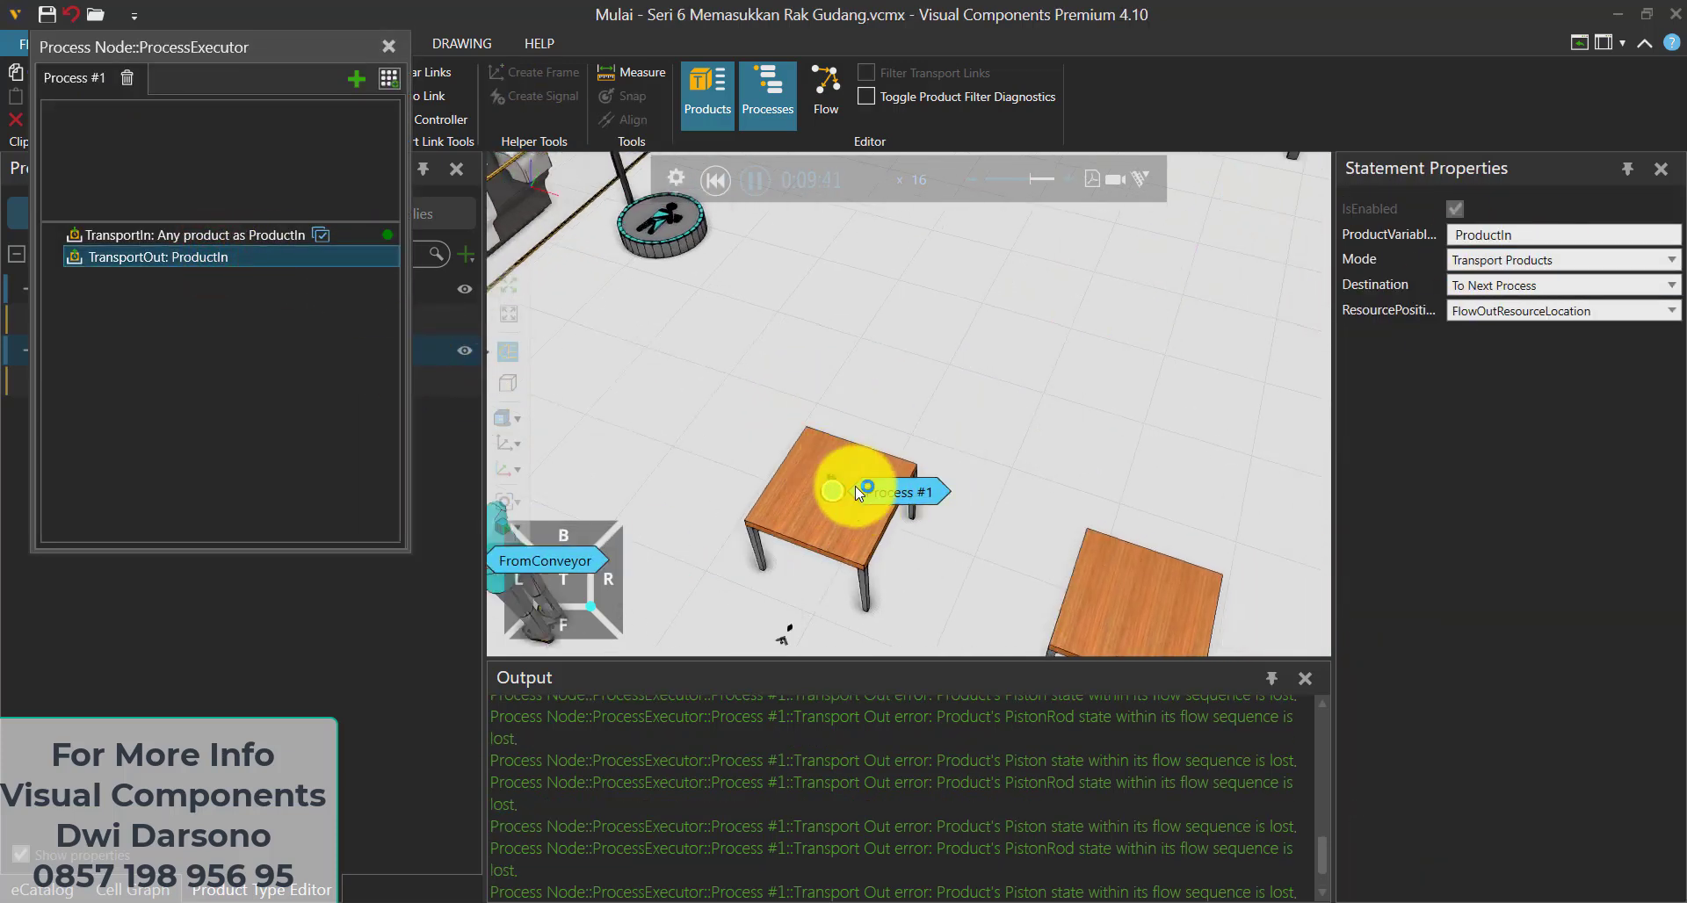
pyautogui.click(392, 48)
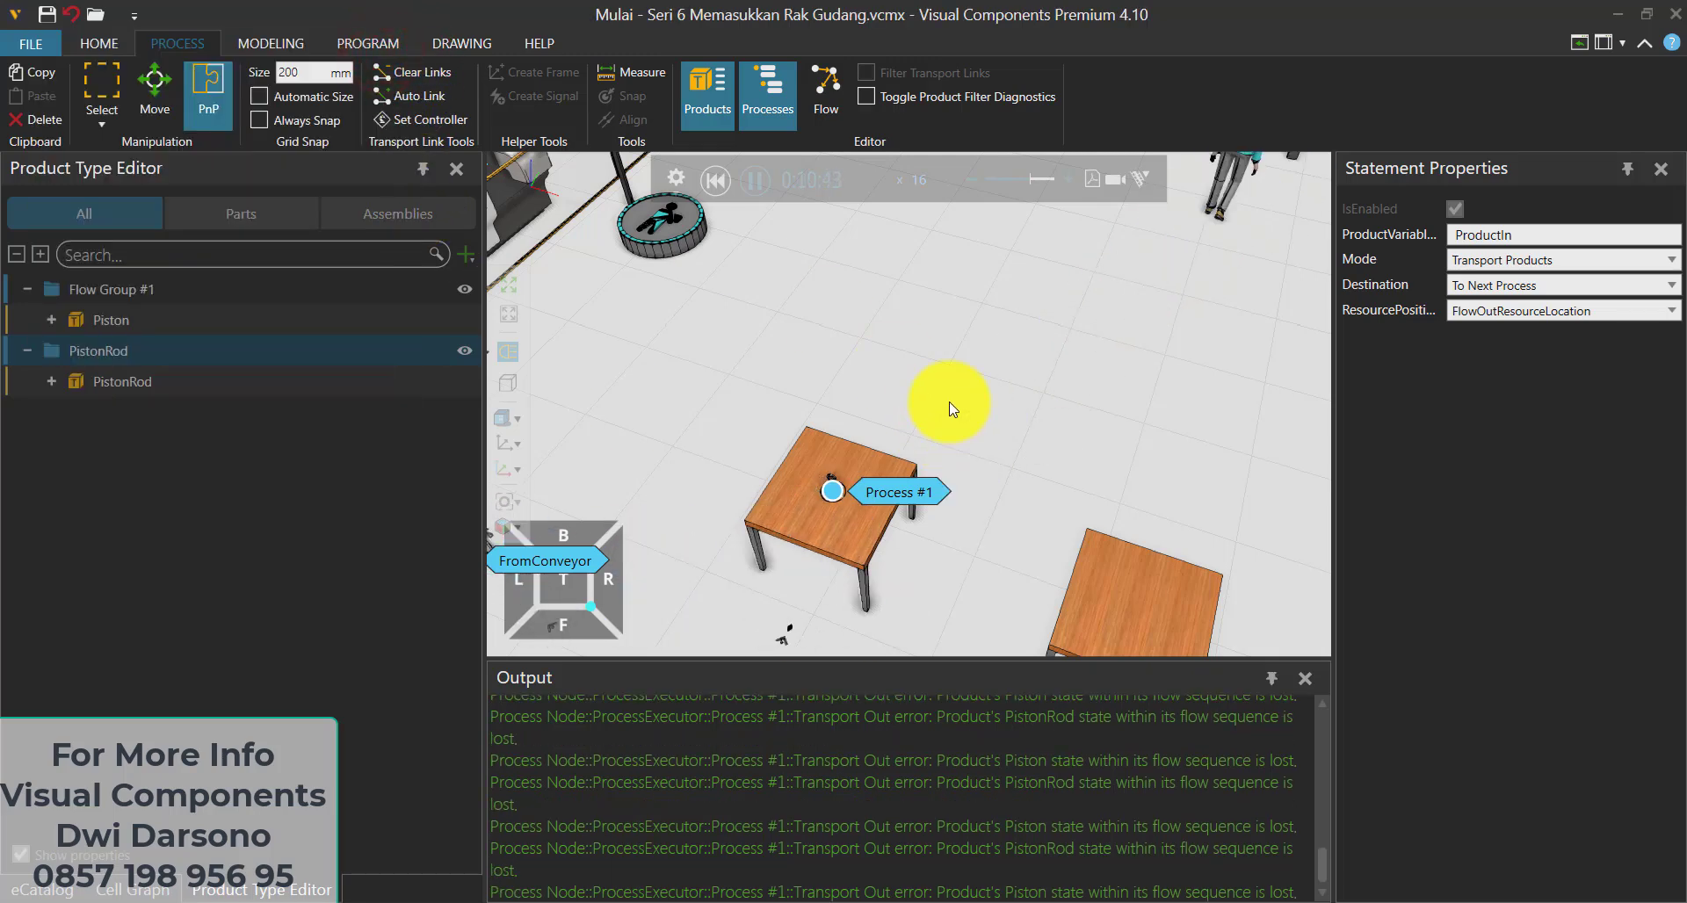
# Save the layout and reset the simulation to its start
pyautogui.scroll(-5, 948, 404)
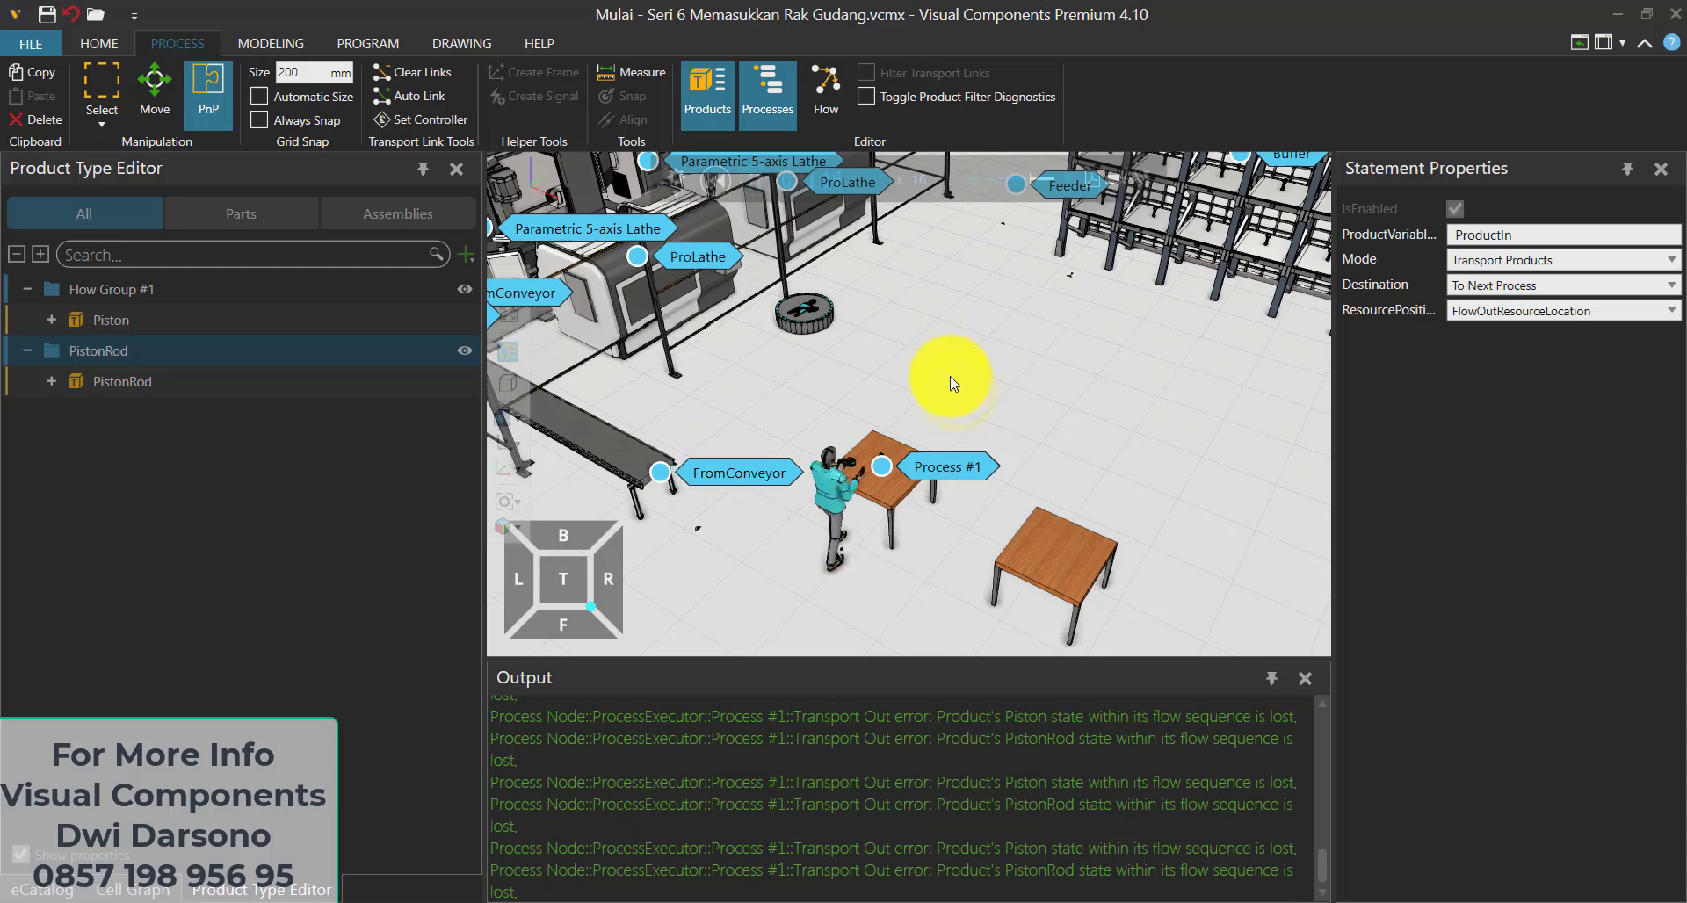
pyautogui.click(46, 14)
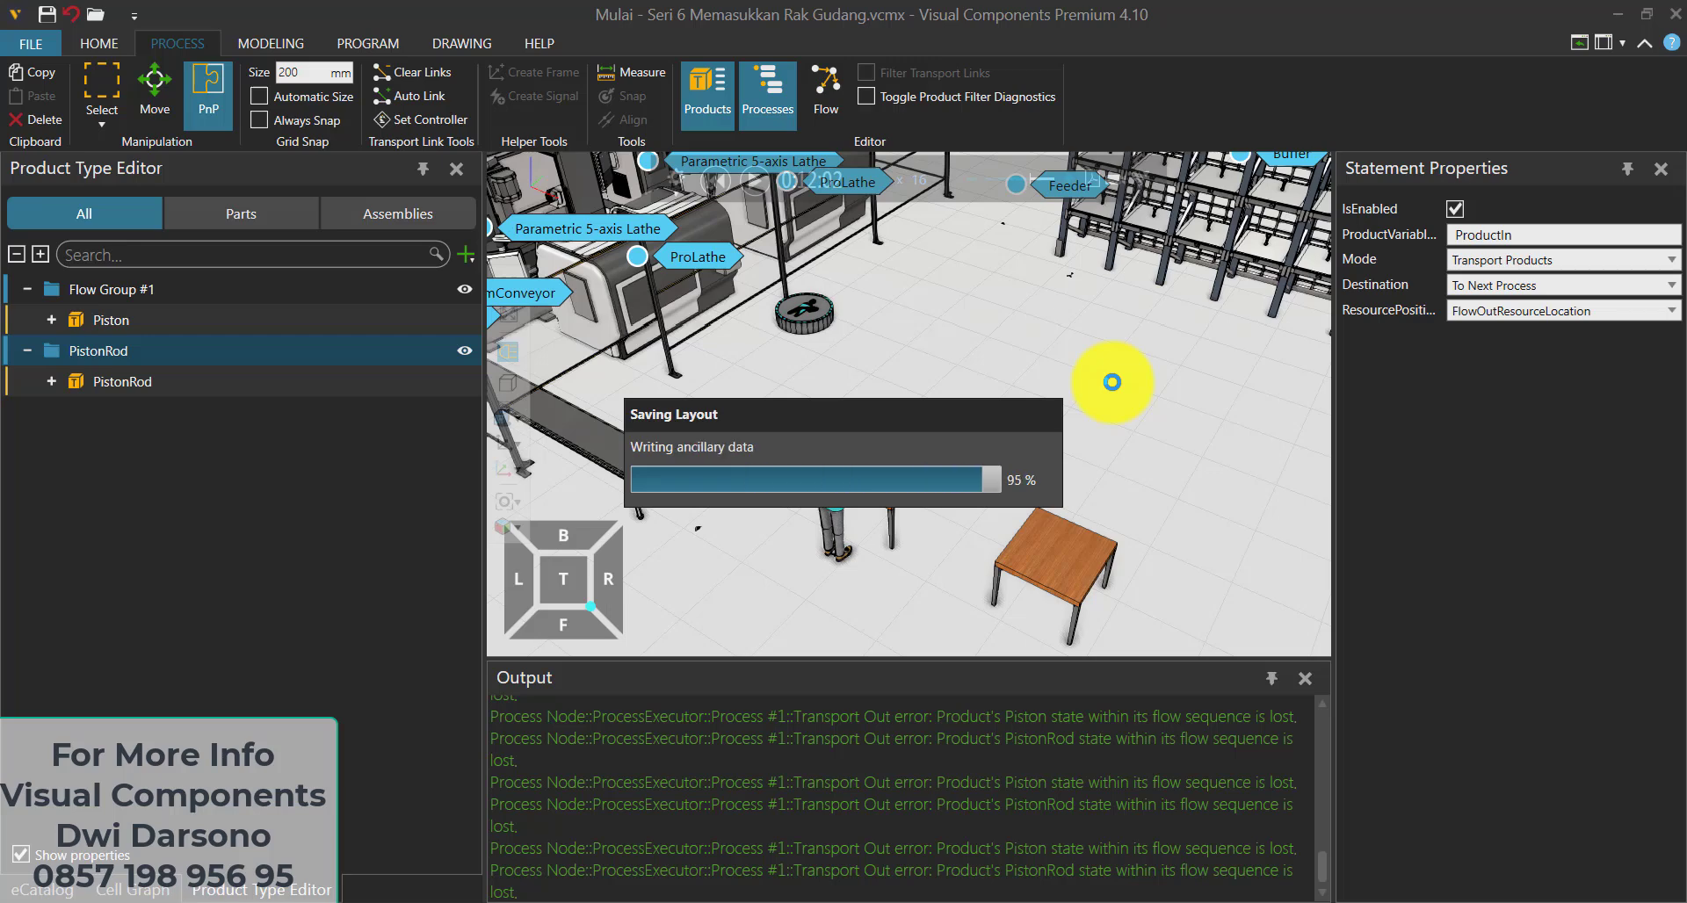
pyautogui.click(714, 180)
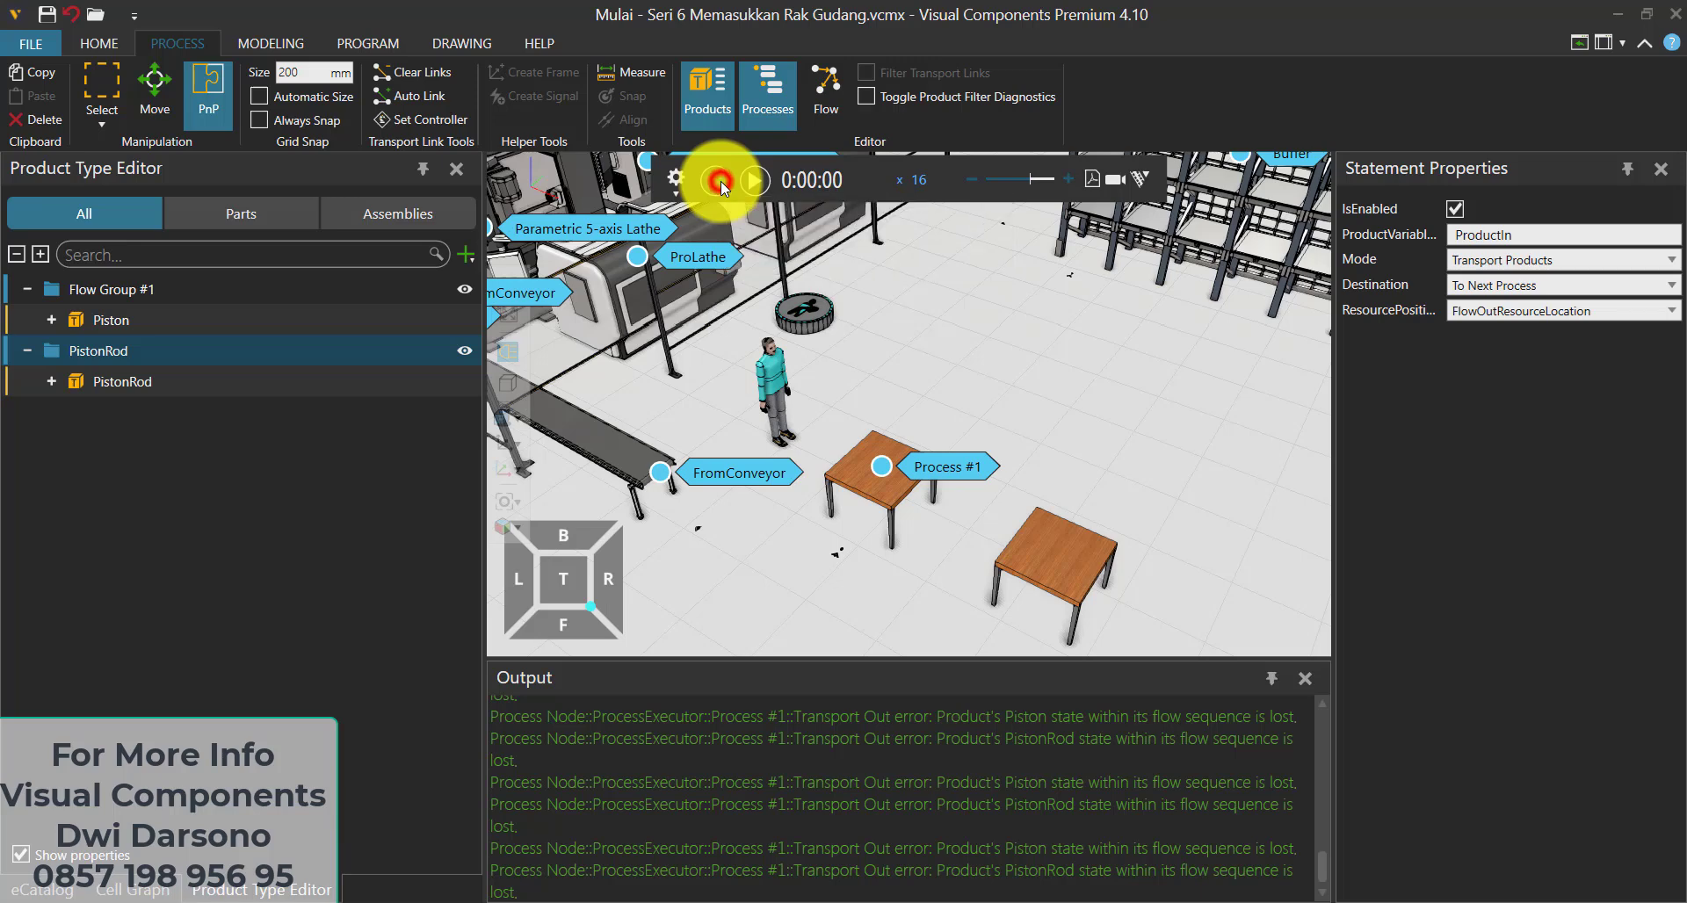
pyautogui.click(717, 181)
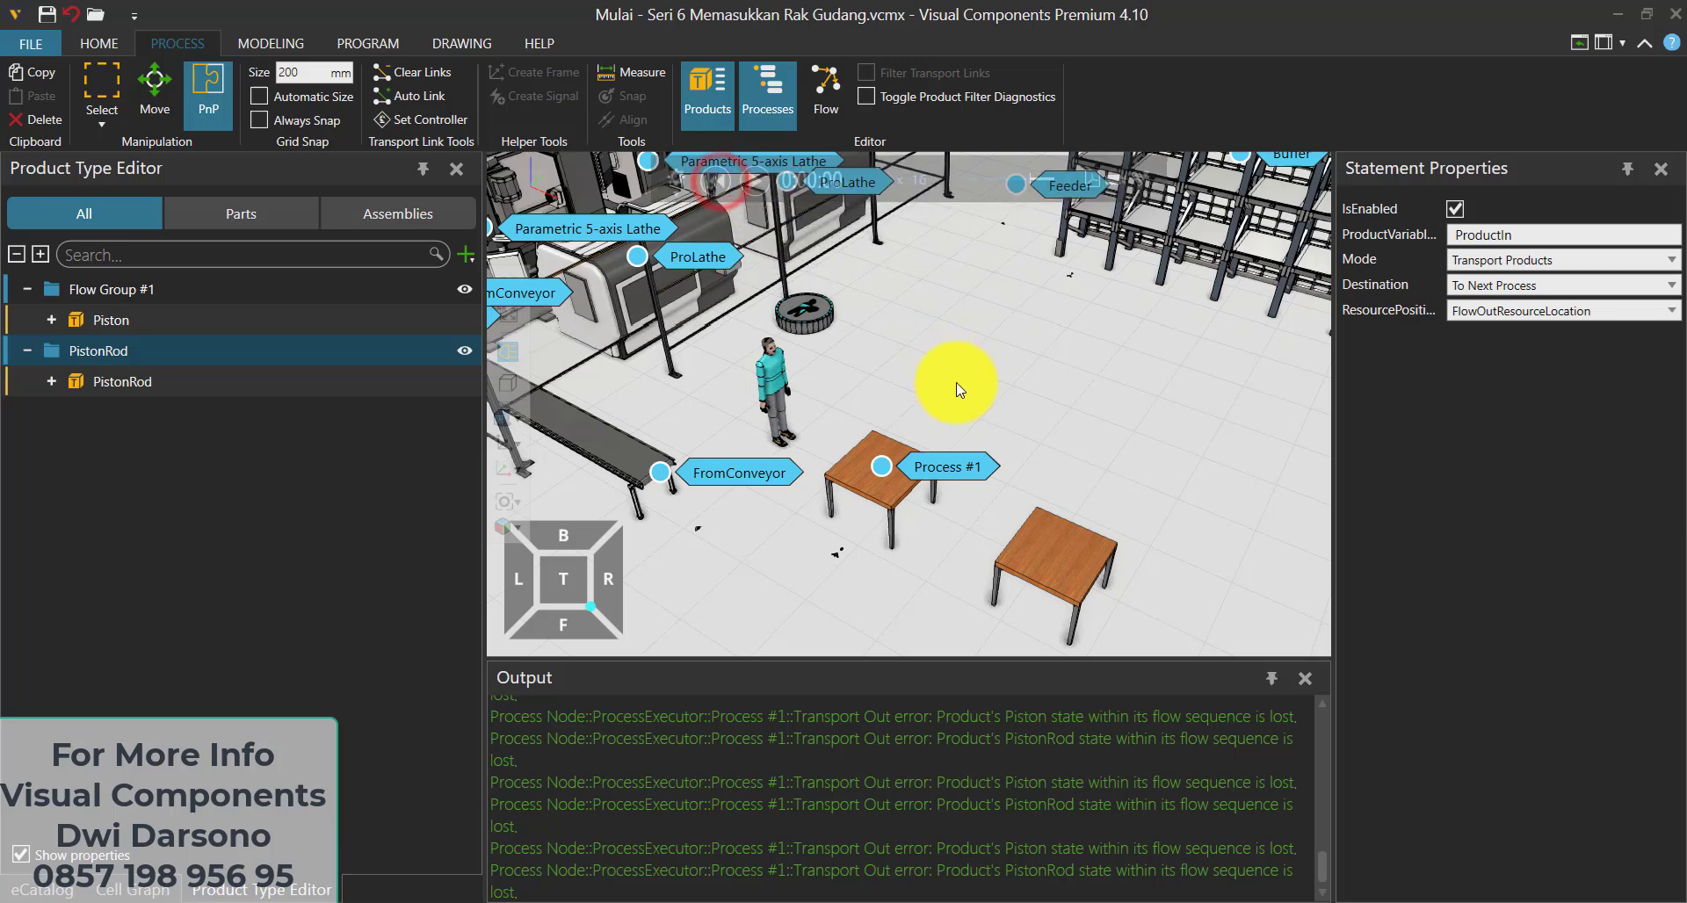
# Hide the process labels in the layout
pyautogui.click(768, 93)
pyautogui.click(713, 103)
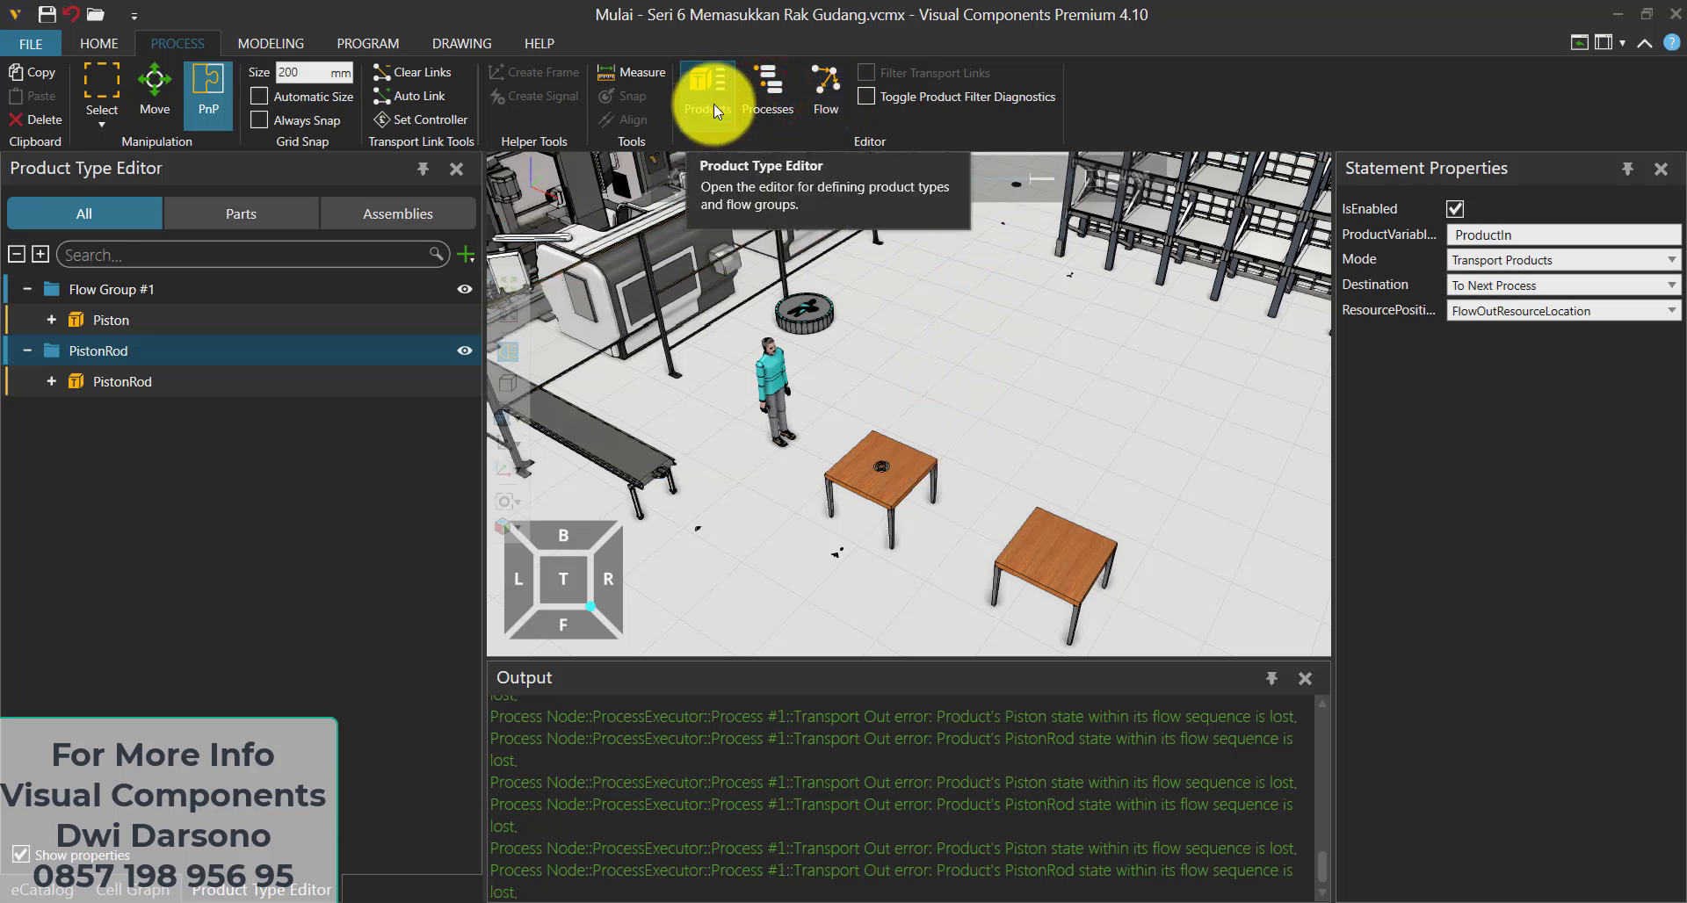